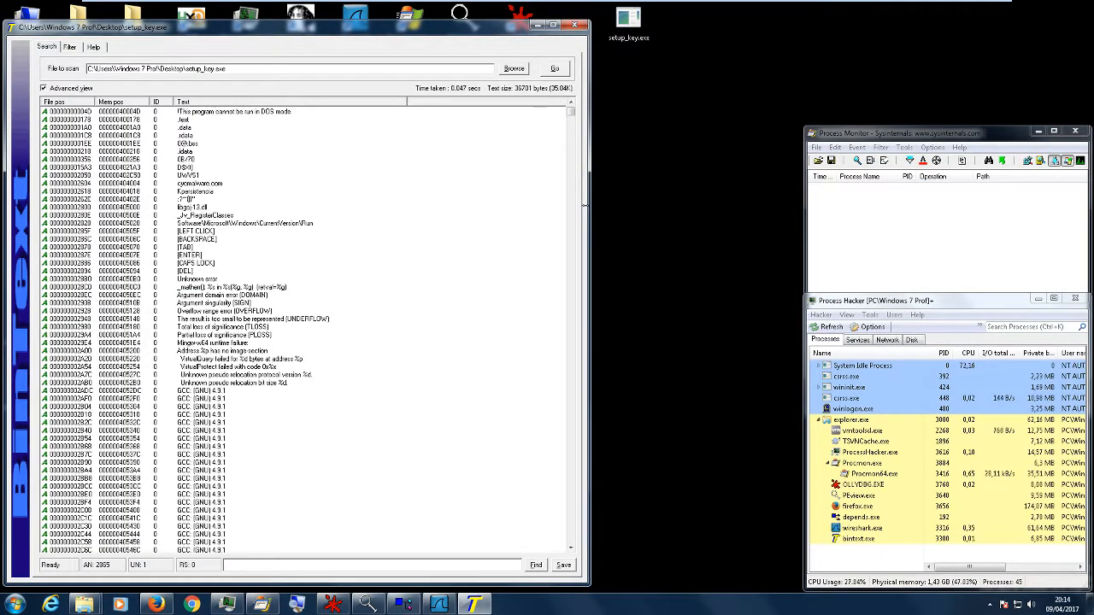
- Reposition the setup_key.exe icon on the desktop and widen the string results window
{"action": "left_click_drag", "start_coordinate": [612, 39], "coordinate": [666, 40]}
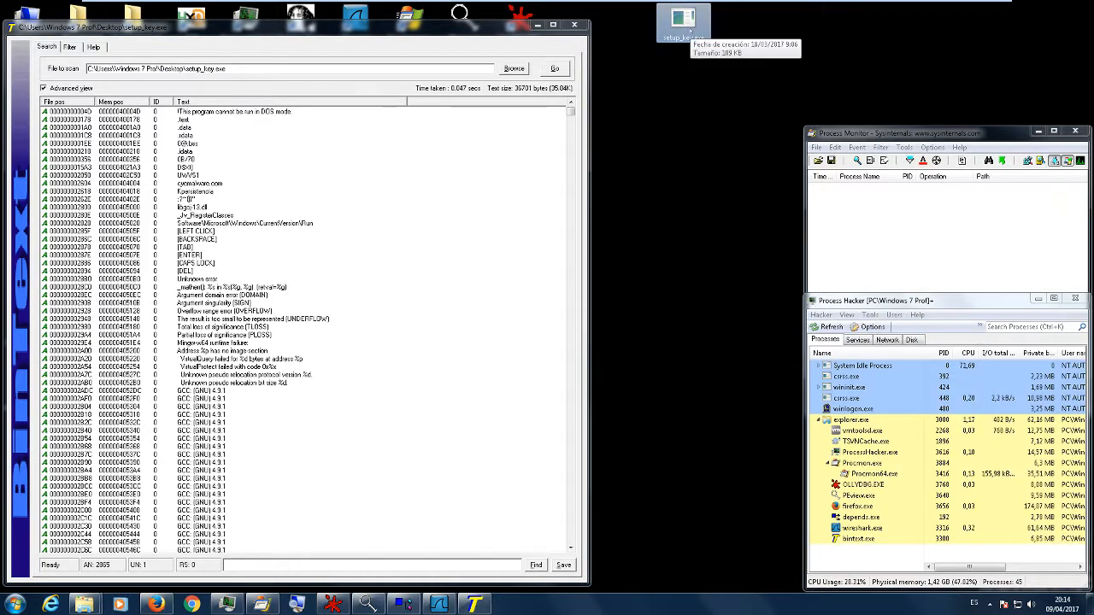
{"action": "left_click", "coordinate": [356, 129]}
{"action": "left_click_drag", "start_coordinate": [590, 185], "coordinate": [902, 185]}
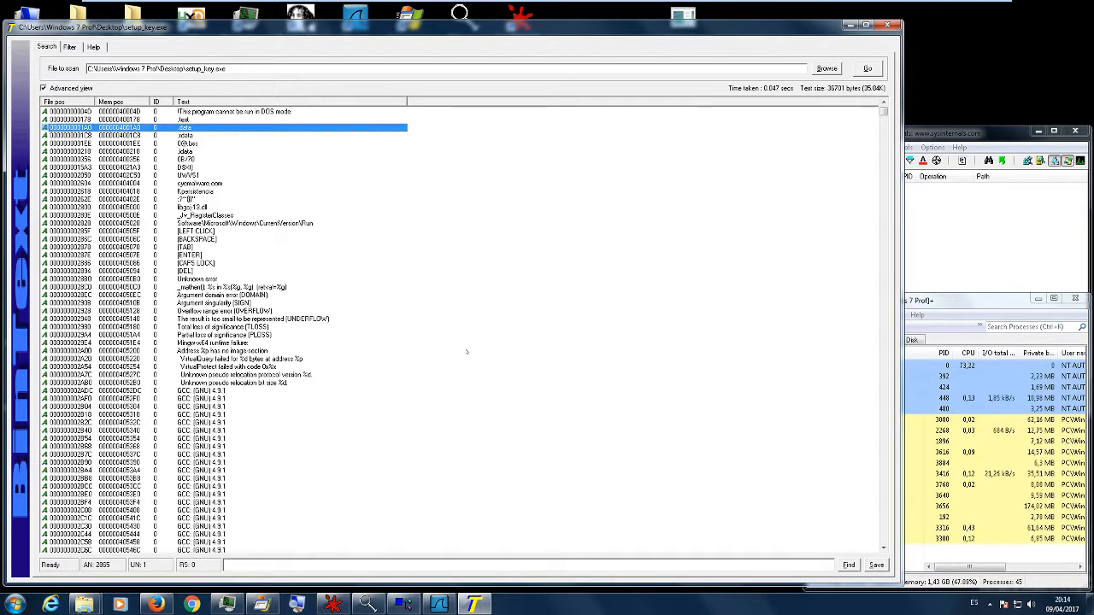
- Examine the first strings extracted from setup_key.exe, including the DOS header text, the embedded domain and the Windows Run registry path
{"action": "left_click", "coordinate": [369, 207]}
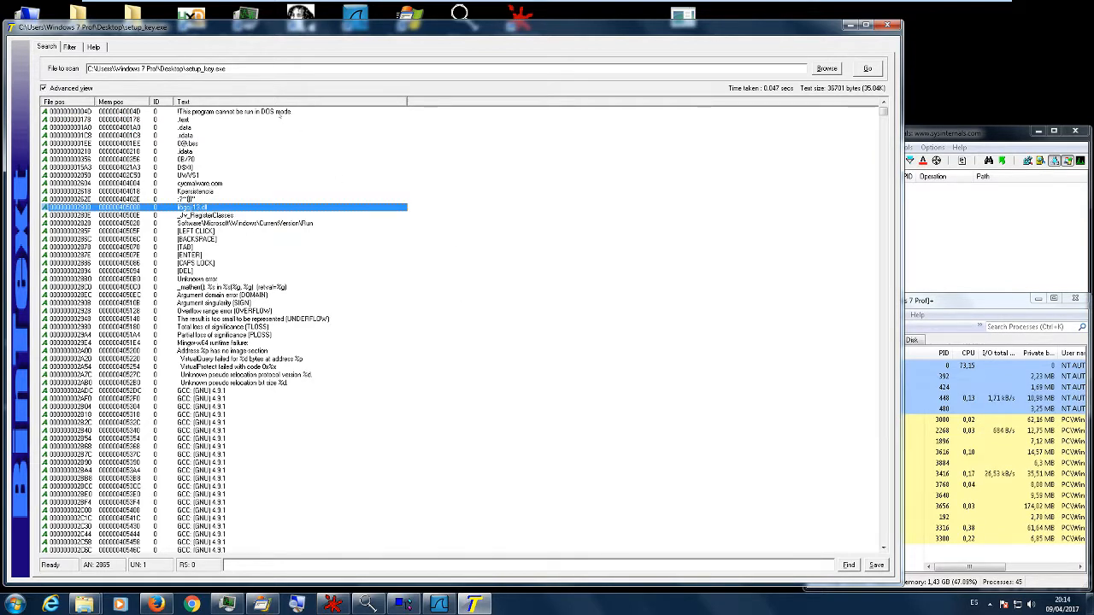
{"action": "left_click", "coordinate": [280, 113]}
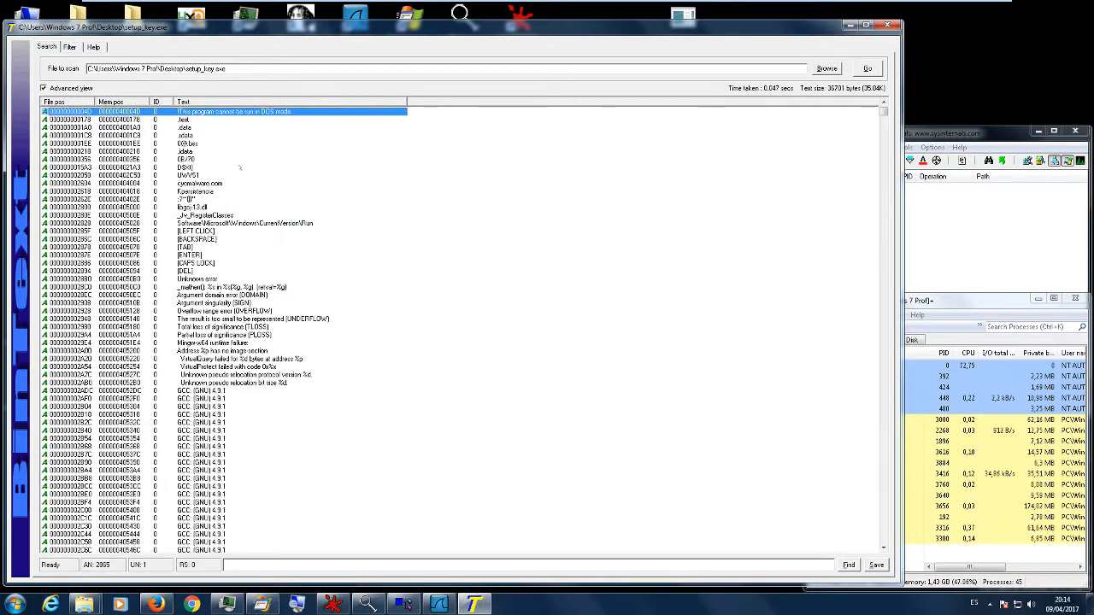
{"action": "scroll", "coordinate": [252, 156], "scroll_direction": "down", "scroll_amount": 7}
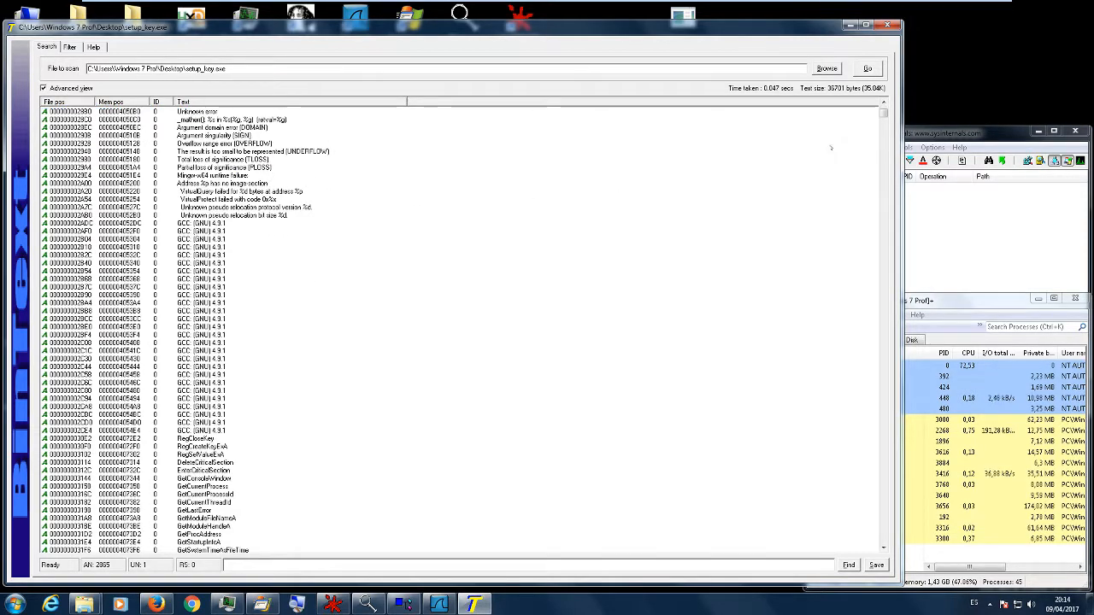
{"action": "mouse_move", "coordinate": [883, 117]}
{"action": "left_mouse_down"}
{"action": "mouse_move", "coordinate": [883, 527]}
{"action": "mouse_move", "coordinate": [884, 138]}
{"action": "left_mouse_up"}
{"action": "key", "text": "Home"}
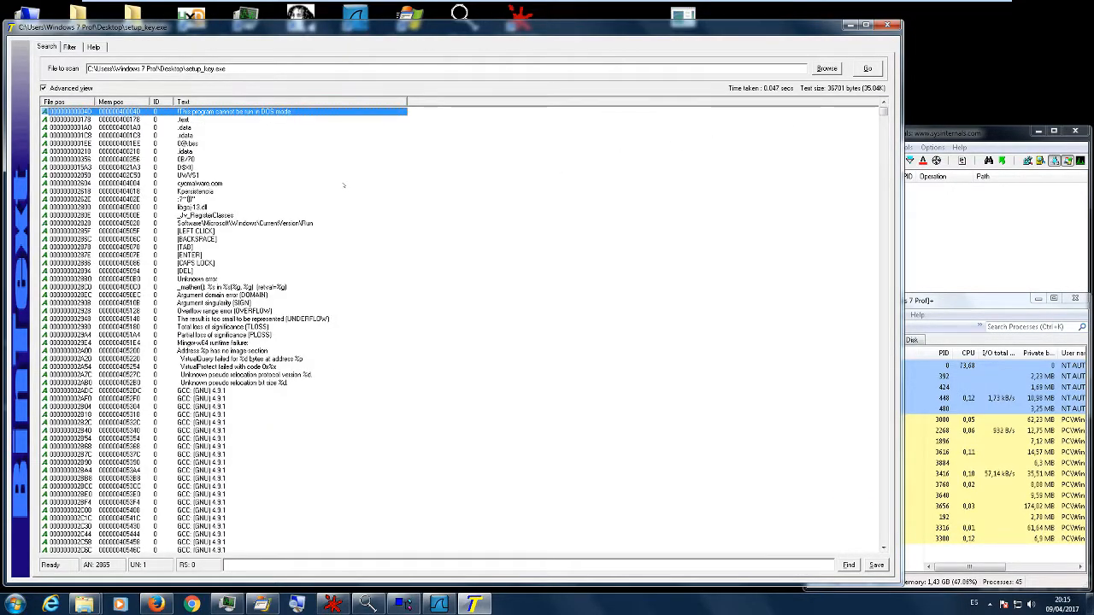
{"action": "left_click", "coordinate": [353, 160]}
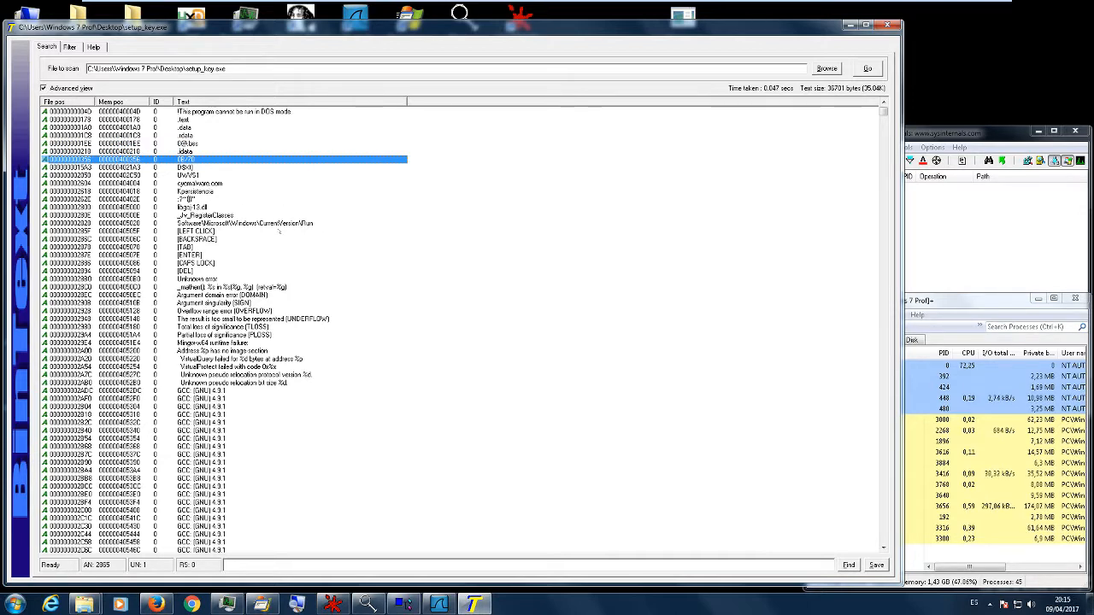
{"action": "left_click", "coordinate": [133, 184]}
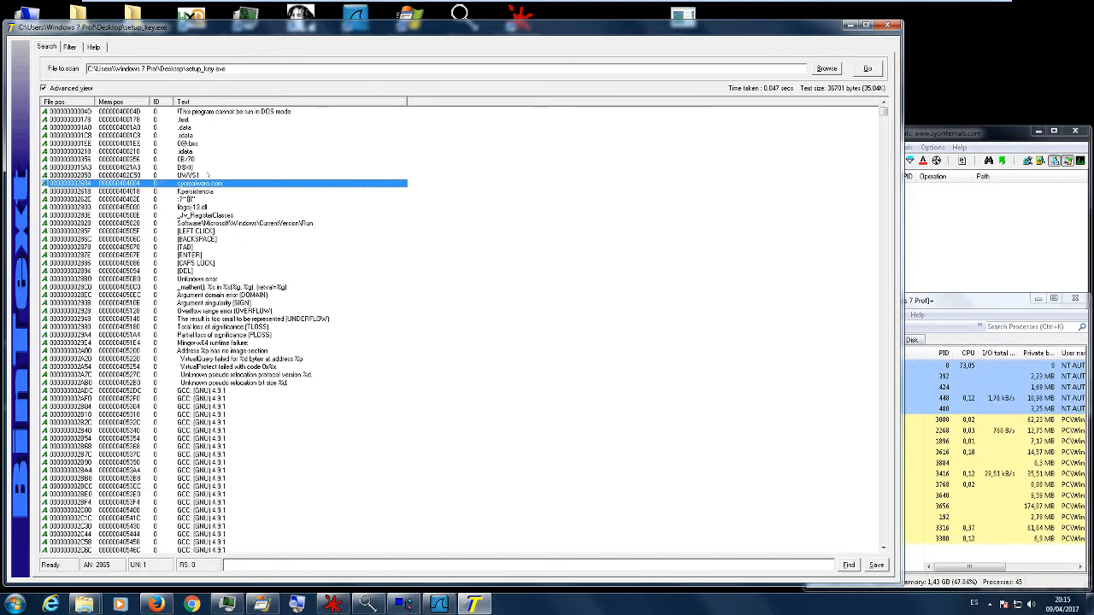
{"action": "left_click", "coordinate": [253, 224]}
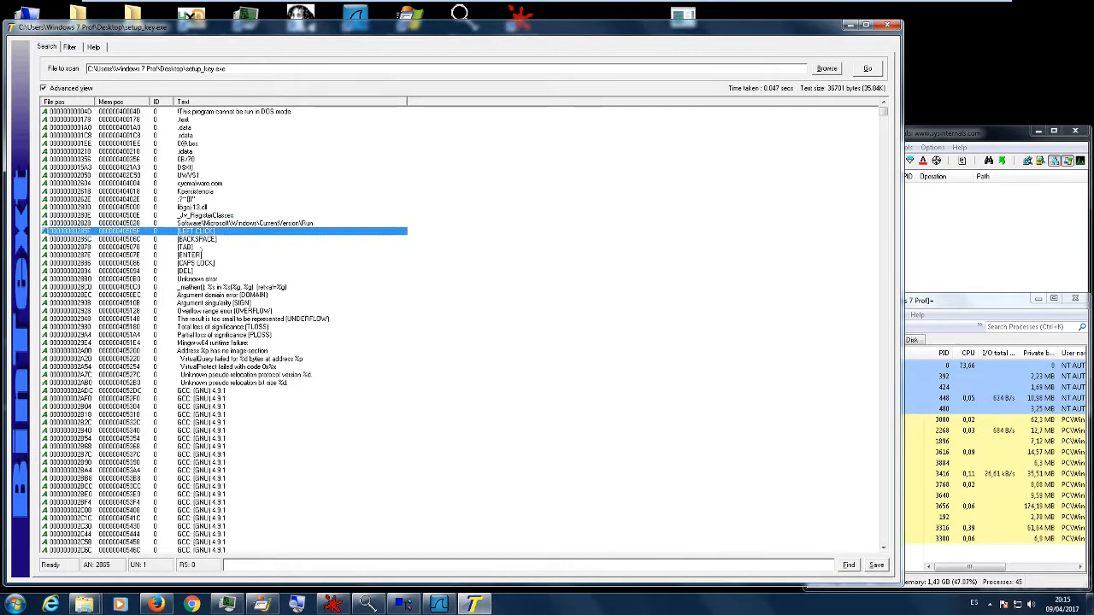
- Inspect the key-label strings [LEFT CLICK], [BACKSPACE], [TAB], [ENTER], [CAPS LOCK] and [DEL] in the extracted text
{"action": "left_click", "coordinate": [192, 239]}
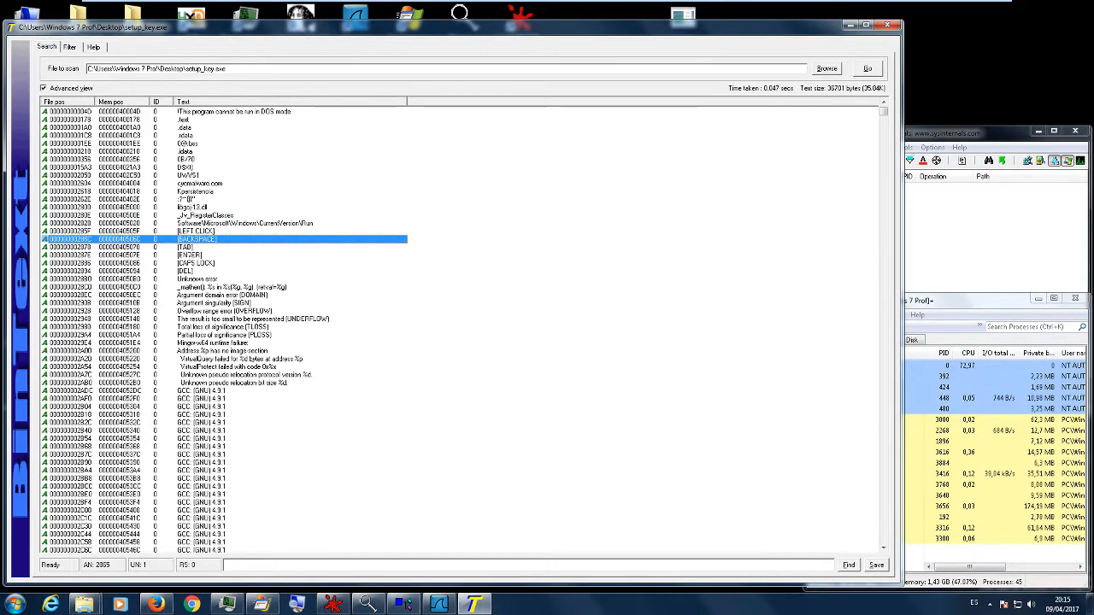
{"action": "left_click", "coordinate": [192, 255]}
{"action": "left_click", "coordinate": [199, 263]}
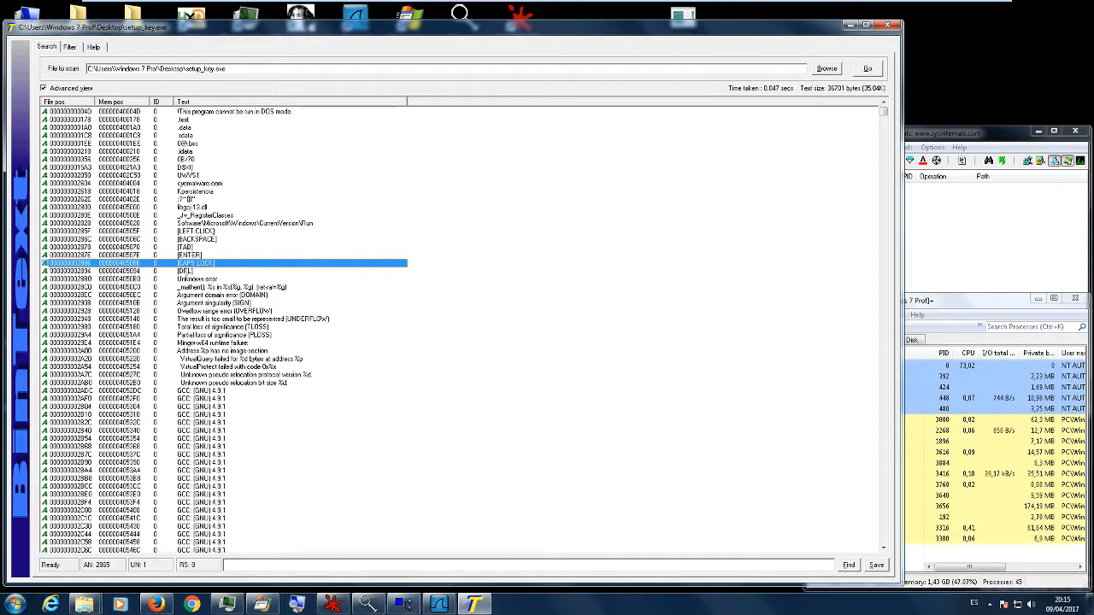
{"action": "left_click", "coordinate": [190, 271]}
{"action": "left_click", "coordinate": [185, 247]}
{"action": "left_click", "coordinate": [195, 231]}
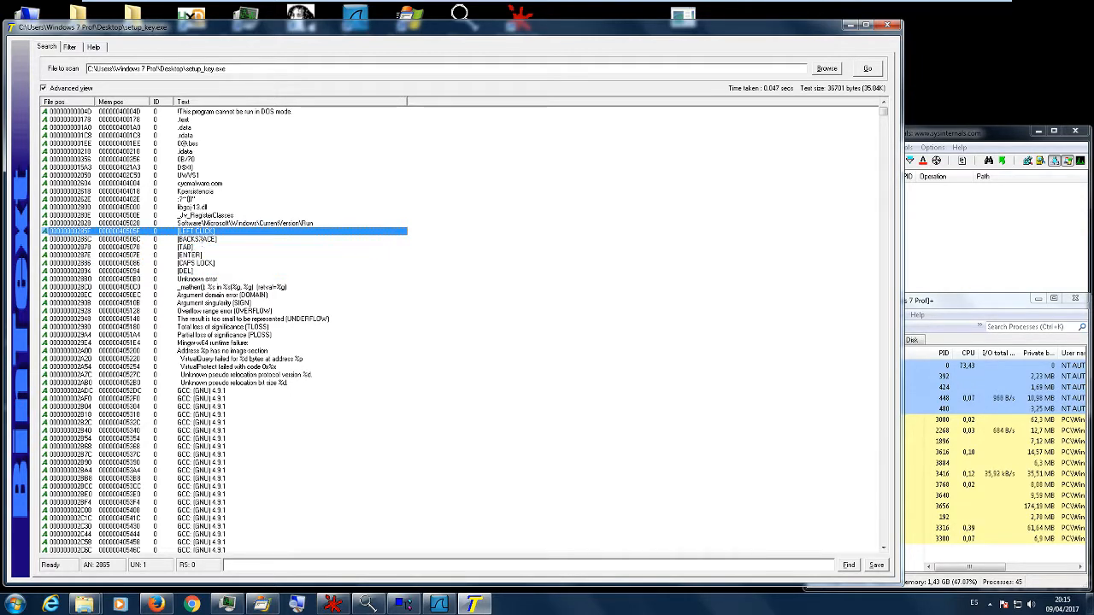
{"action": "left_click", "coordinate": [199, 240]}
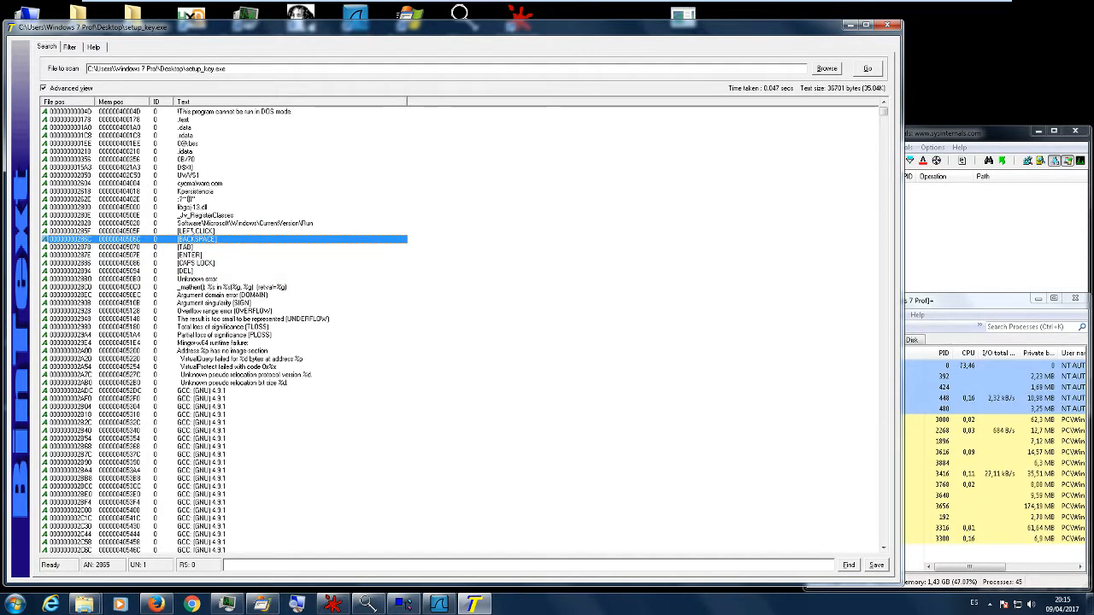
- Locate the registry function strings past the compiler entries and inspect RegCloseKey and RegCreateKeyExA
{"action": "scroll", "coordinate": [265, 276], "scroll_direction": "down", "scroll_amount": 12}
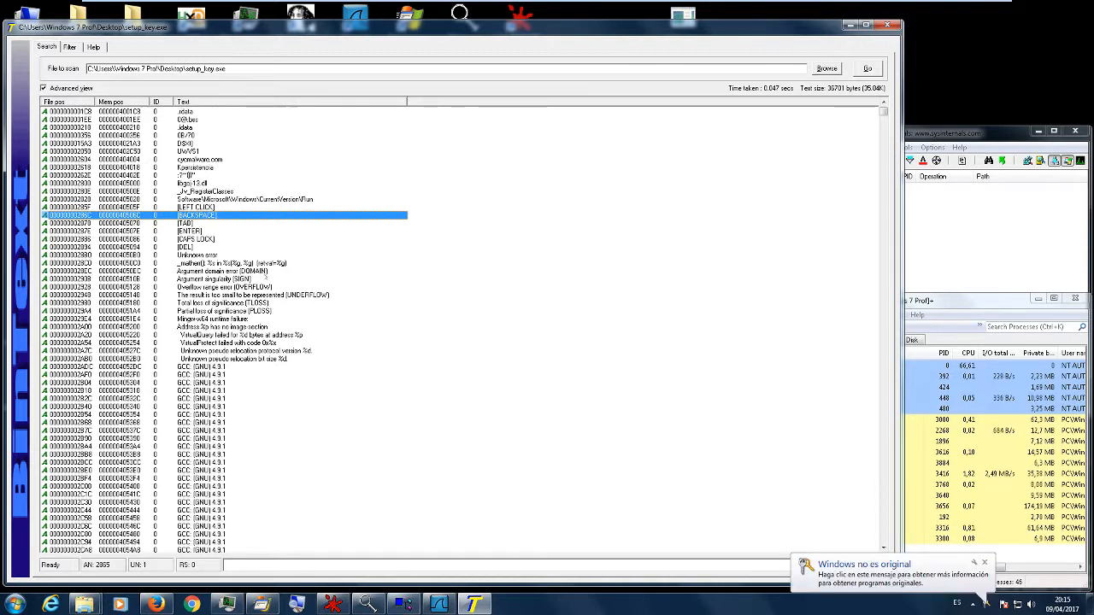
{"action": "scroll", "coordinate": [264, 276], "scroll_direction": "down", "scroll_amount": 2}
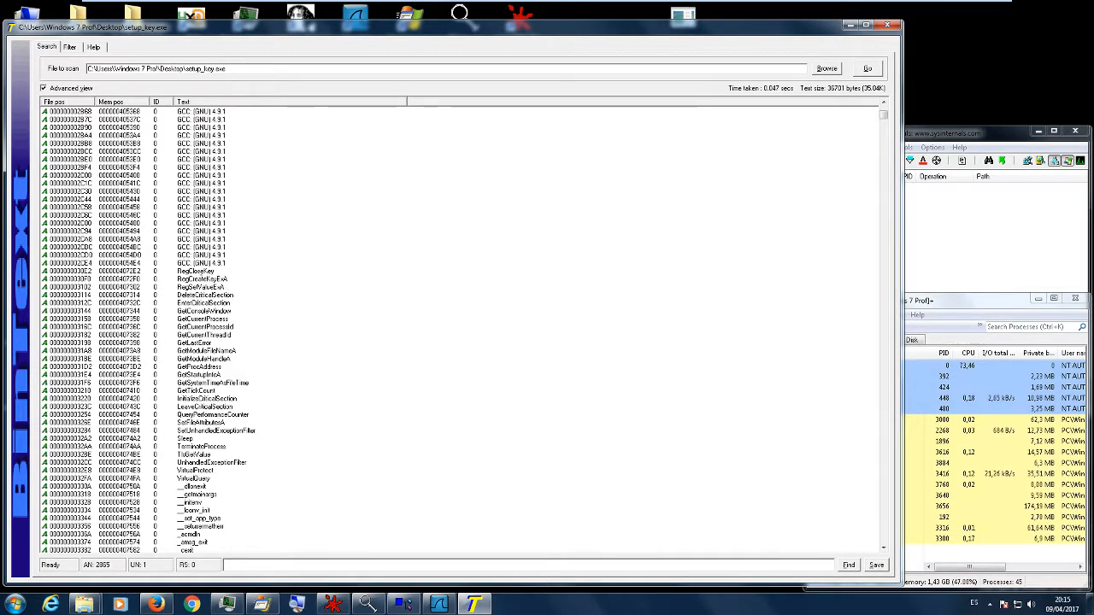
{"action": "left_click", "coordinate": [219, 272]}
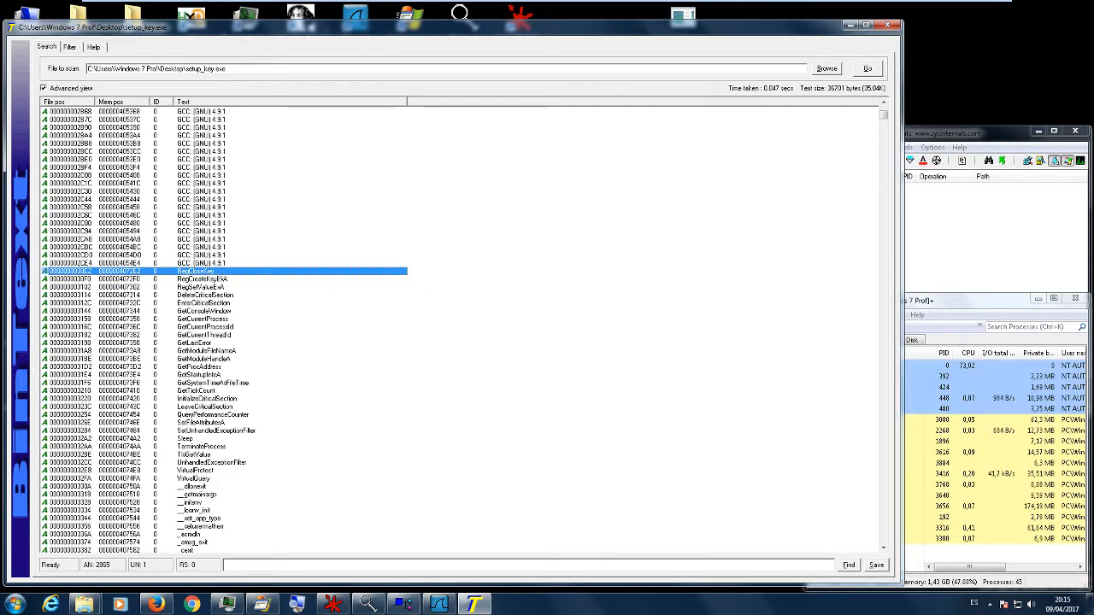
{"action": "left_click", "coordinate": [221, 280]}
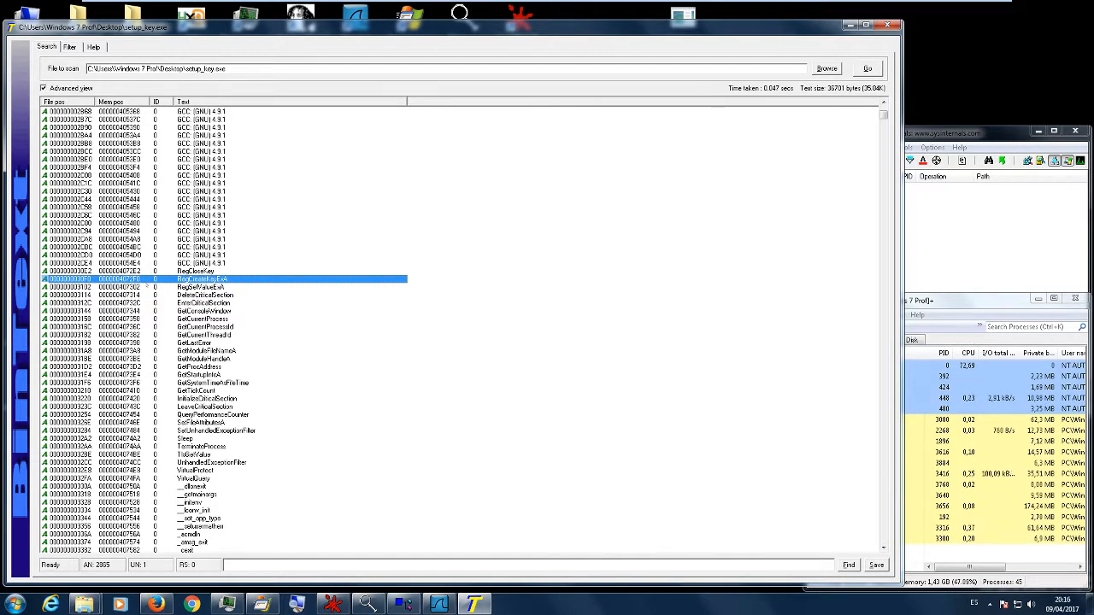
- Review the system and C runtime function names, checking the string-handling entries strncmp and strlen
{"action": "scroll", "coordinate": [234, 318], "scroll_direction": "down", "scroll_amount": 6}
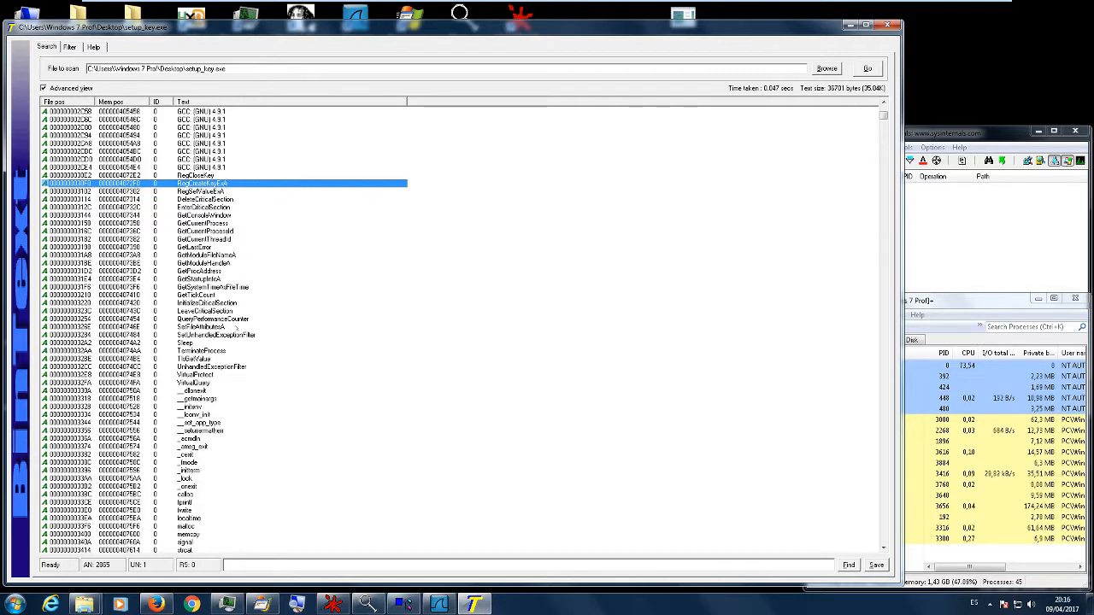
{"action": "scroll", "coordinate": [236, 327], "scroll_direction": "down", "scroll_amount": 2}
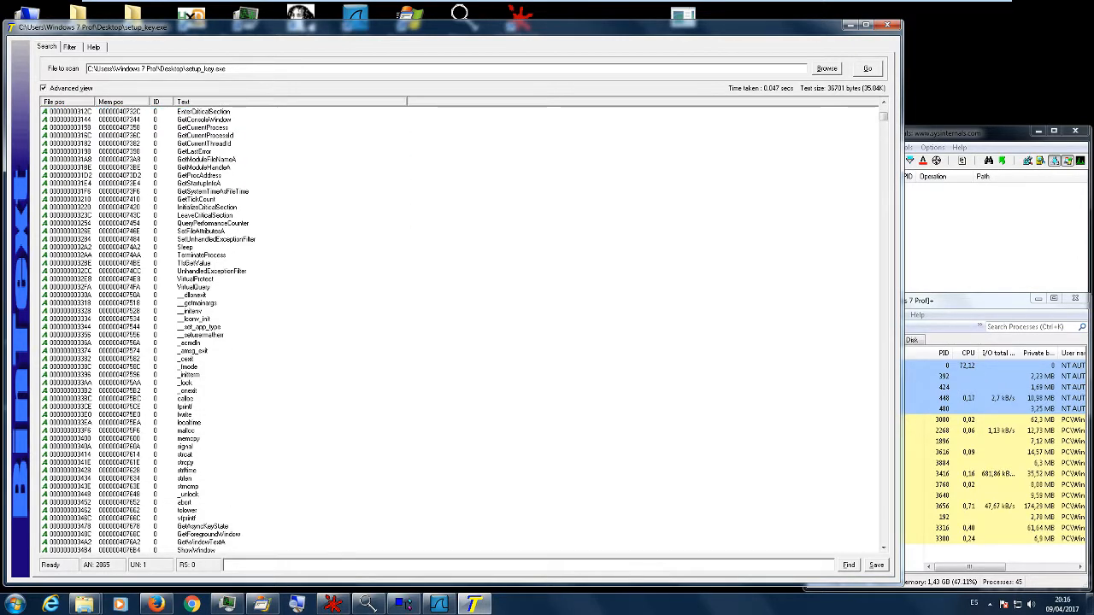
{"action": "left_click", "coordinate": [197, 486]}
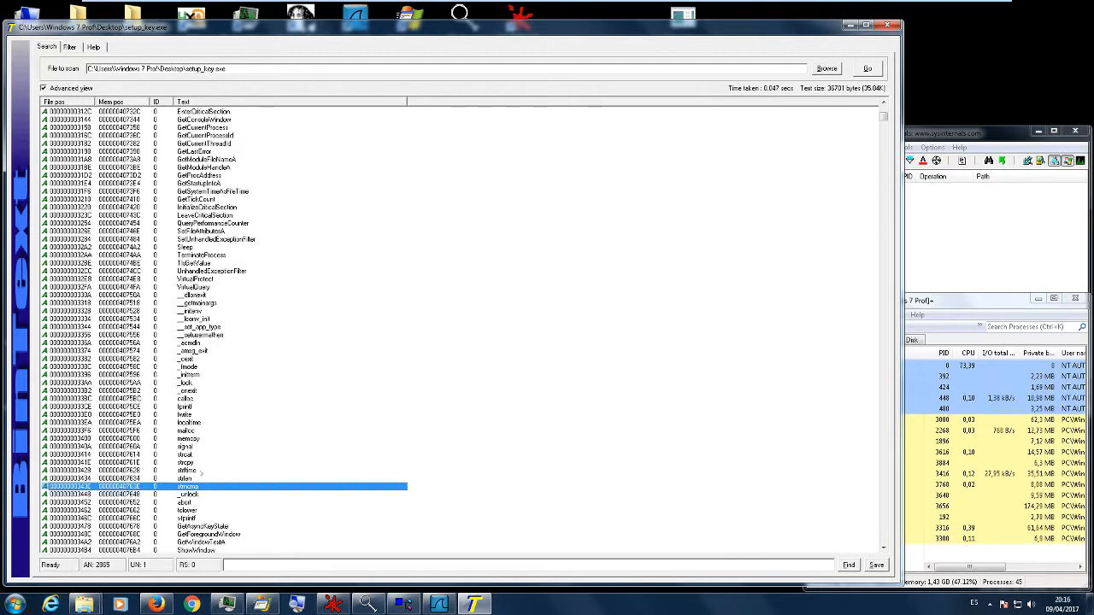
{"action": "left_click", "coordinate": [198, 478]}
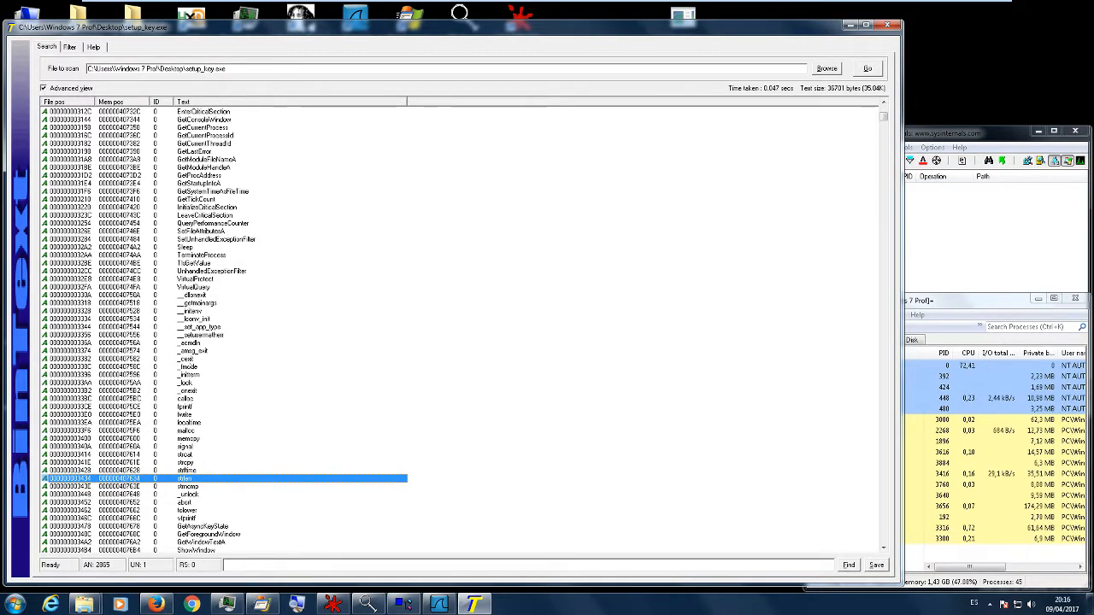
{"action": "scroll", "coordinate": [232, 414], "scroll_direction": "down", "scroll_amount": 4}
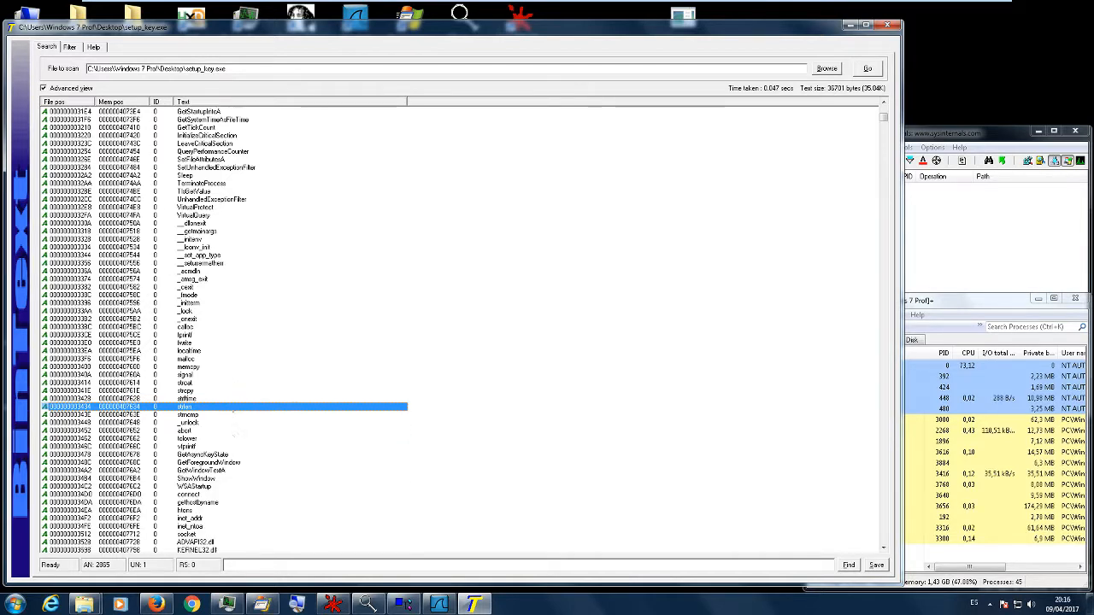
- Examine the network function names connect, gethostbyname and socket, and look back over the preceding imported functions
{"action": "left_click", "coordinate": [238, 471]}
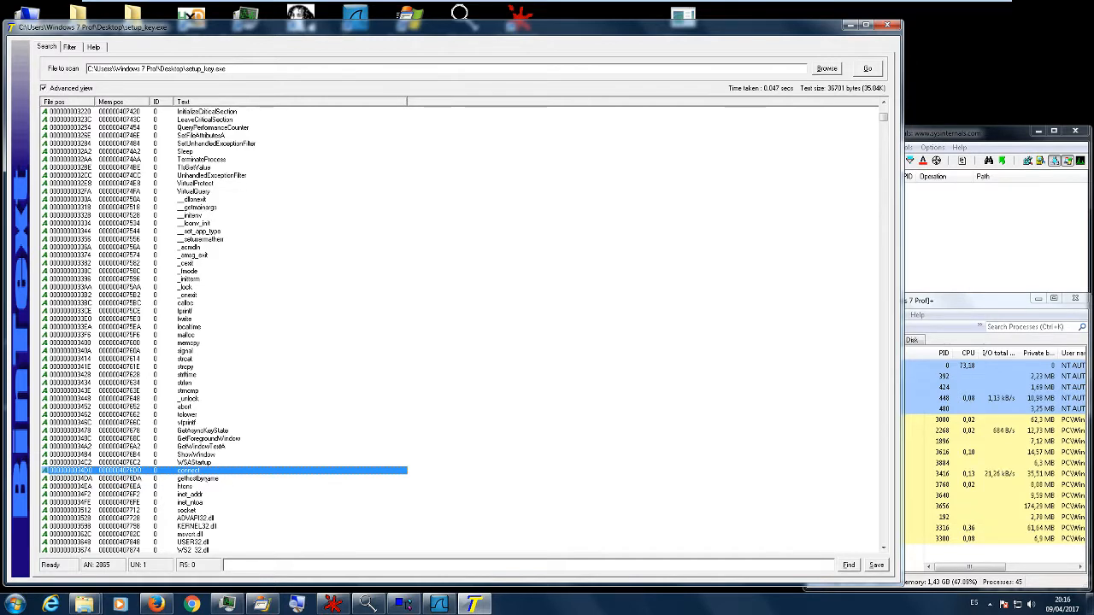
{"action": "left_click", "coordinate": [203, 479]}
{"action": "scroll", "coordinate": [231, 478], "scroll_direction": "down", "scroll_amount": 2}
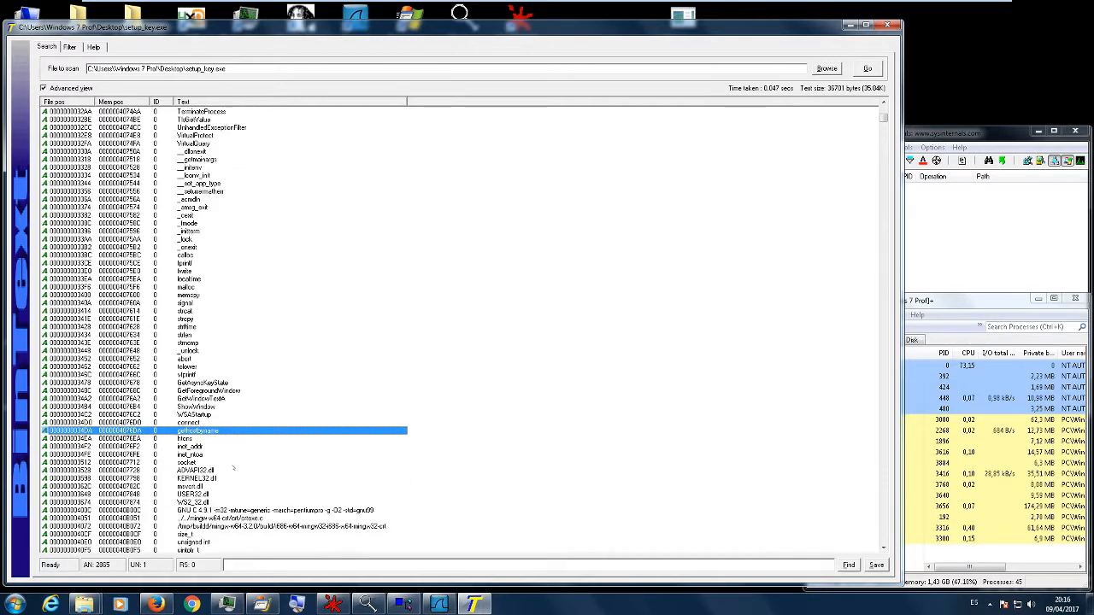
{"action": "scroll", "coordinate": [242, 454], "scroll_direction": "down", "scroll_amount": 1}
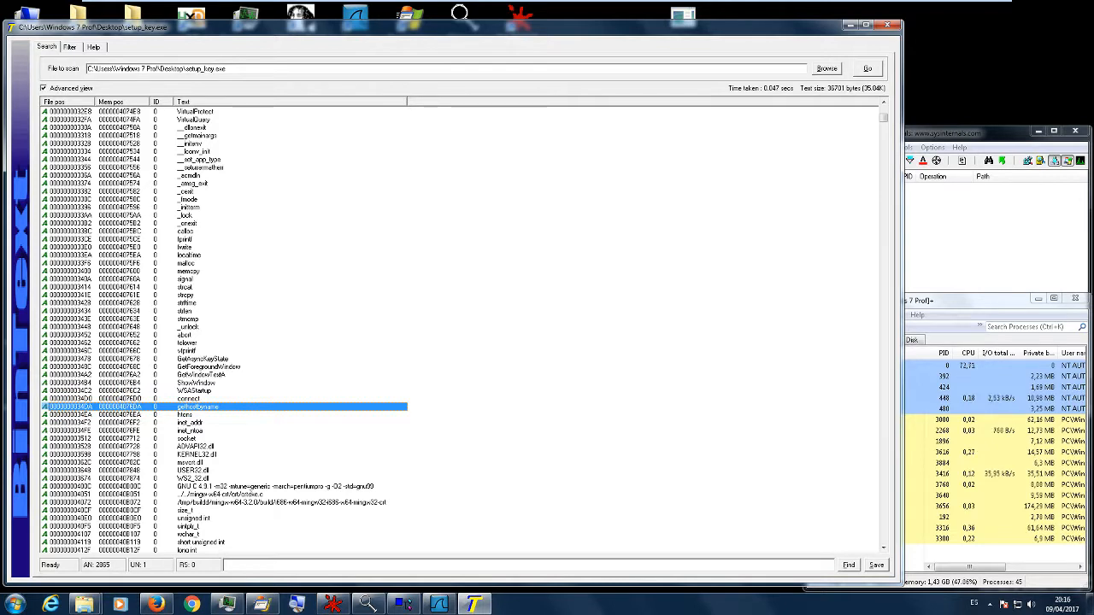
{"action": "left_click", "coordinate": [198, 438]}
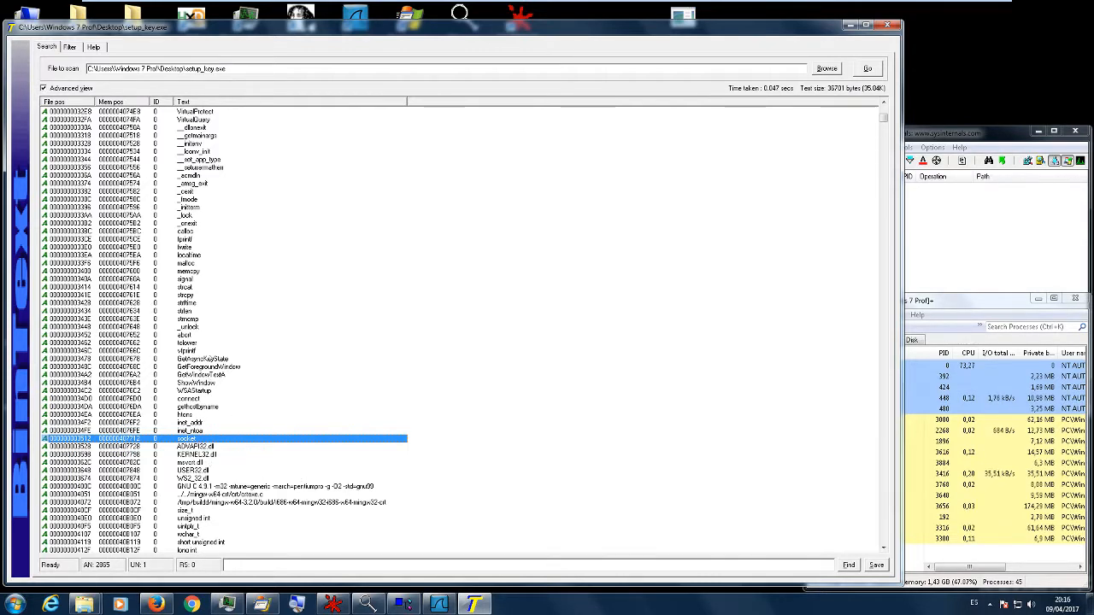
{"action": "scroll", "coordinate": [224, 350], "scroll_direction": "up", "scroll_amount": 2}
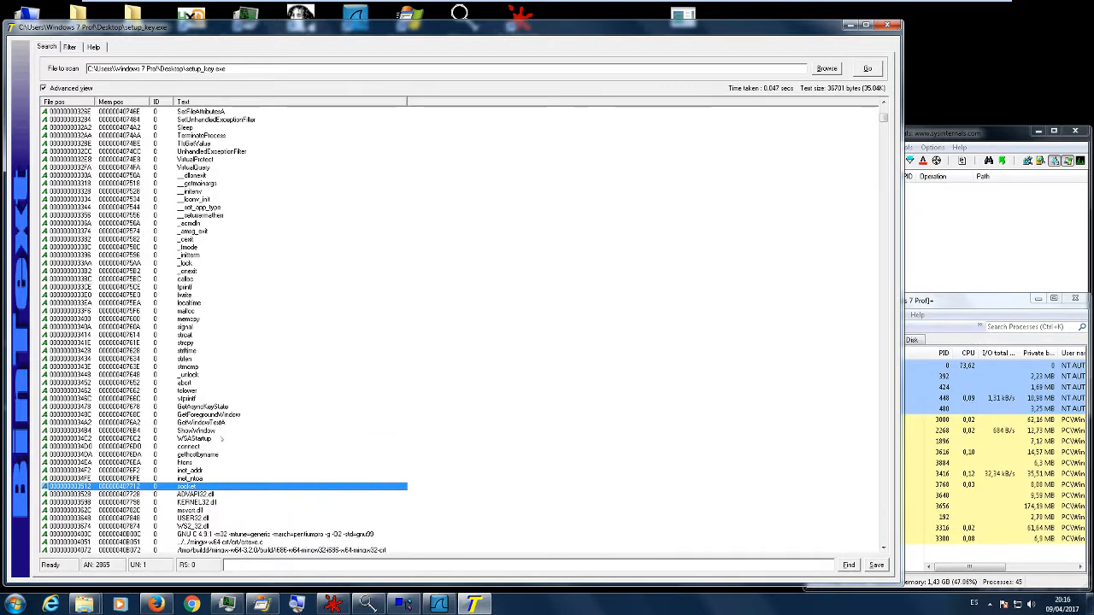
{"action": "scroll", "coordinate": [220, 440], "scroll_direction": "up", "scroll_amount": 8}
{"action": "scroll", "coordinate": [233, 440], "scroll_direction": "up", "scroll_amount": 4}
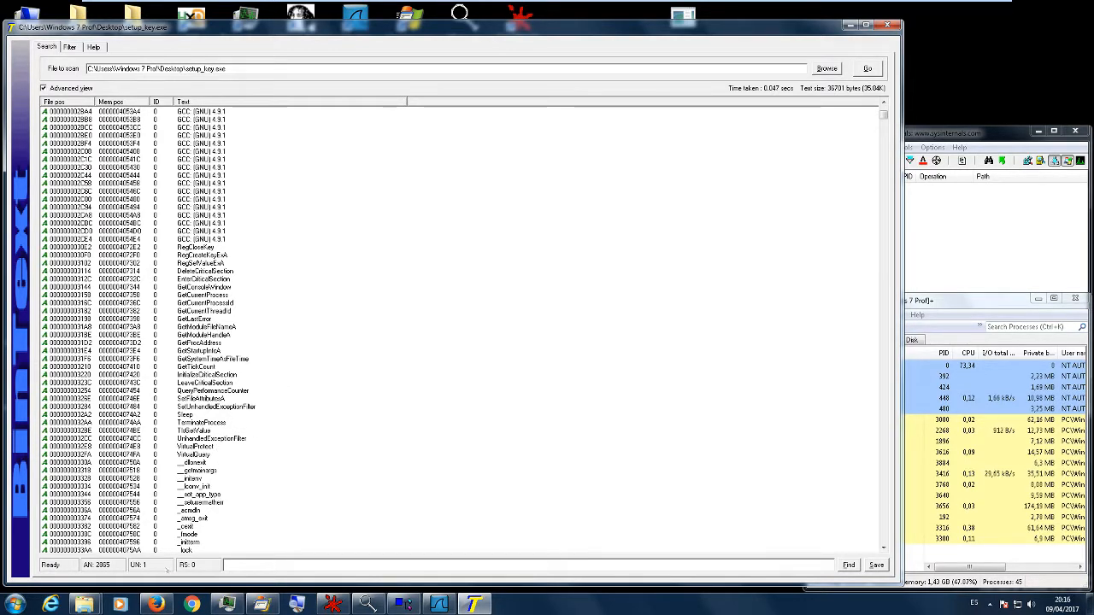
- Switch to the MSDN page in Firefox and search the site for "socket"
{"action": "left_click", "coordinate": [156, 604]}
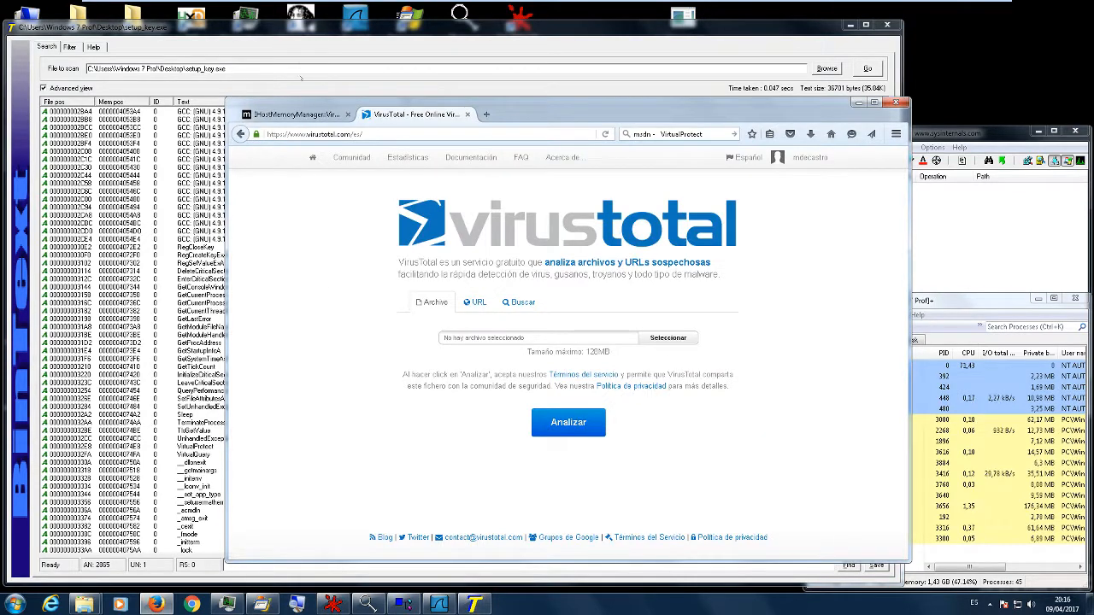
{"action": "left_click", "coordinate": [294, 113]}
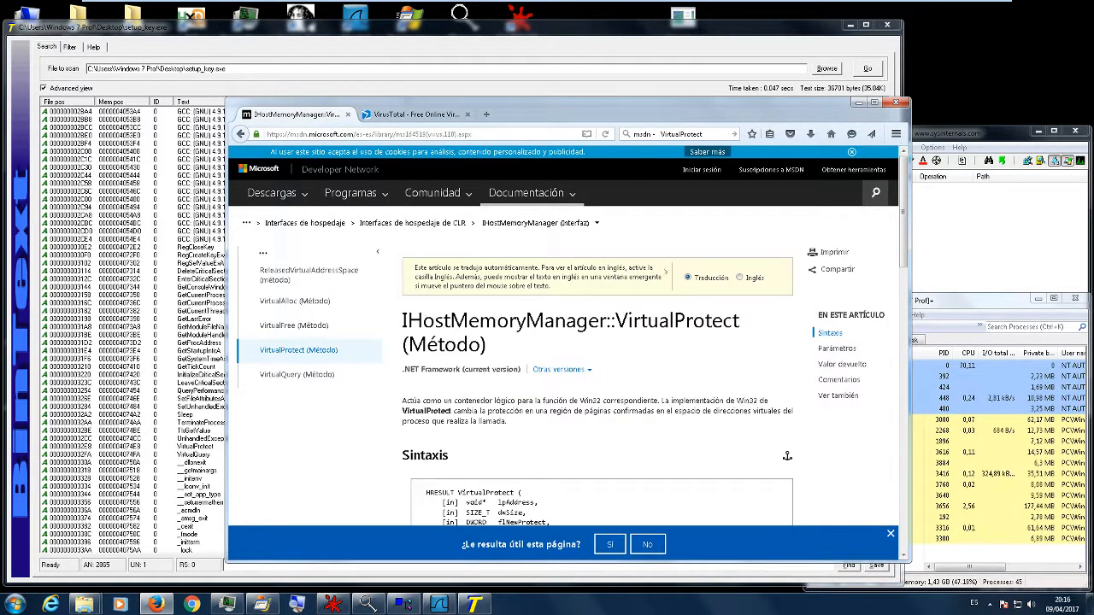
{"action": "left_click", "coordinate": [875, 192]}
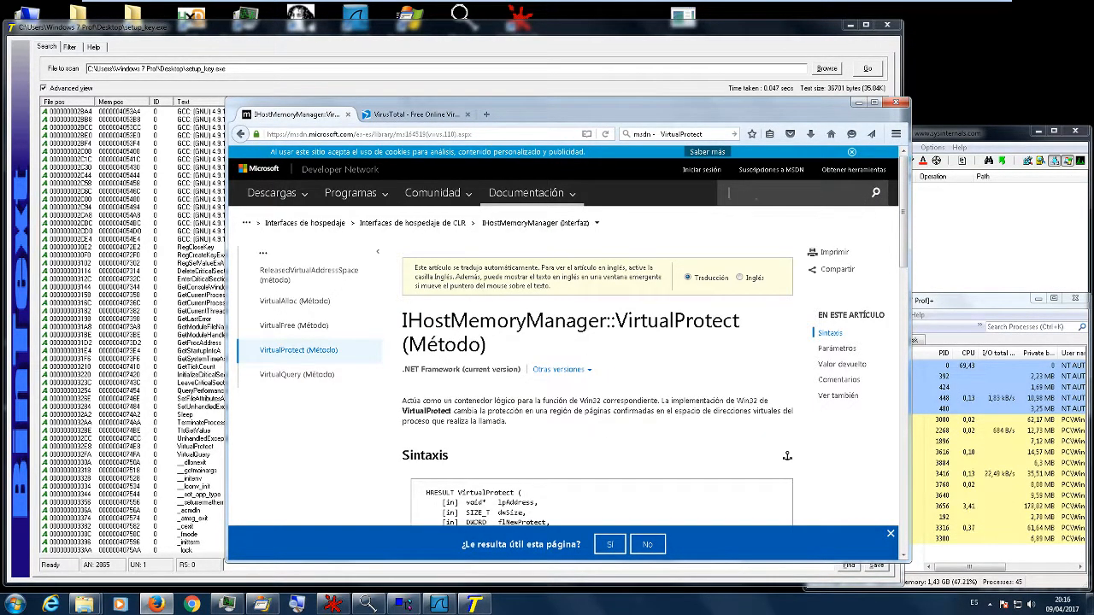
{"action": "type", "text": "socket"}
{"action": "key", "text": "Return"}
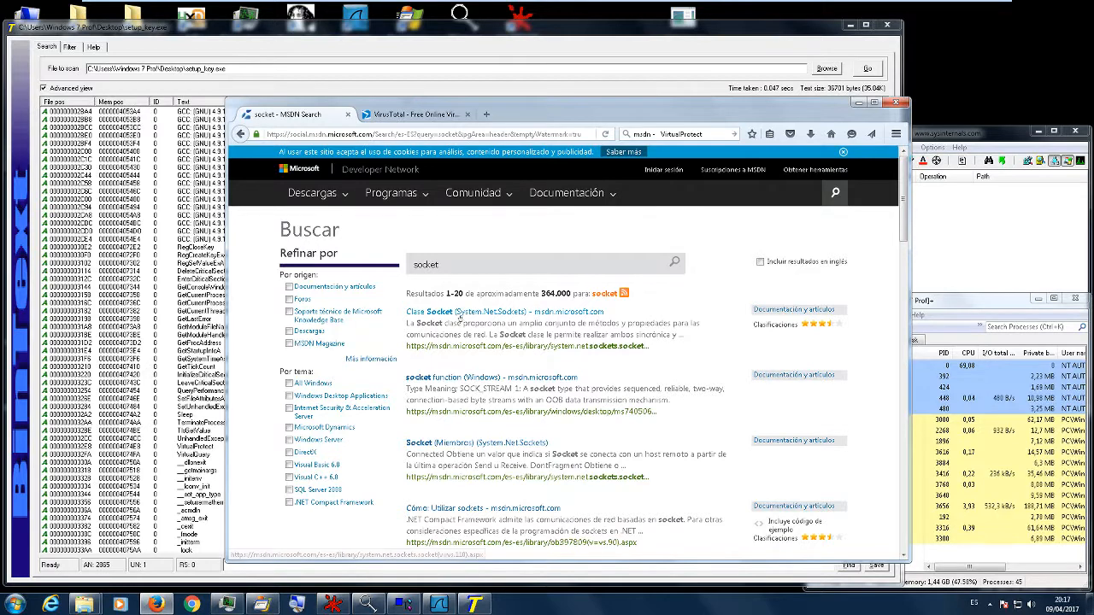
- Open the Clase Socket (System.Net.Sockets) article and read its description, syntax and constructors
{"action": "left_click", "coordinate": [504, 311]}
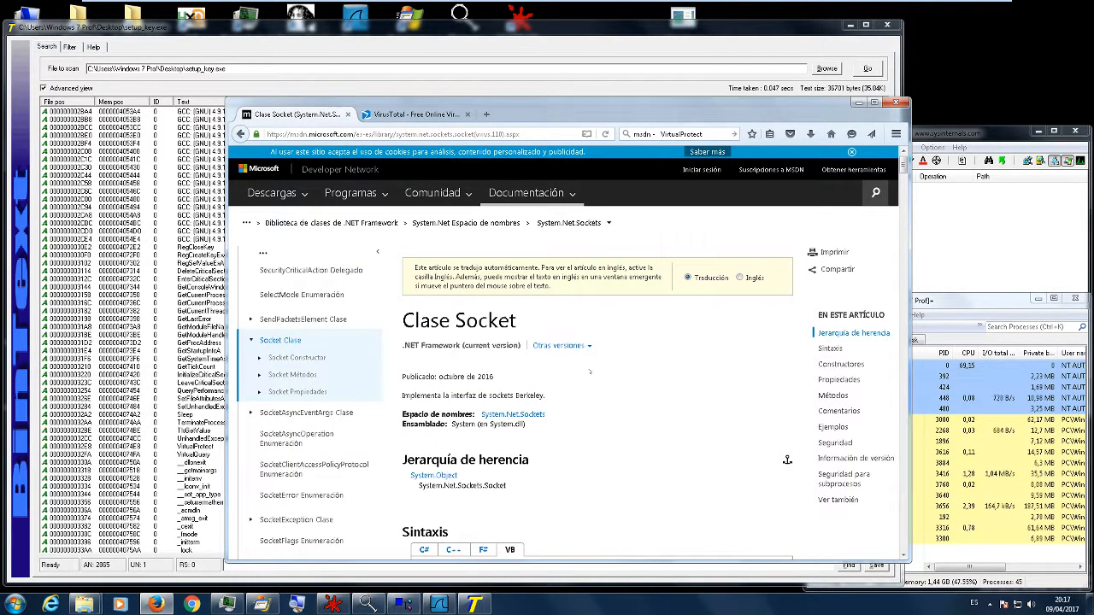
{"action": "scroll", "coordinate": [577, 370], "scroll_direction": "down", "scroll_amount": 2}
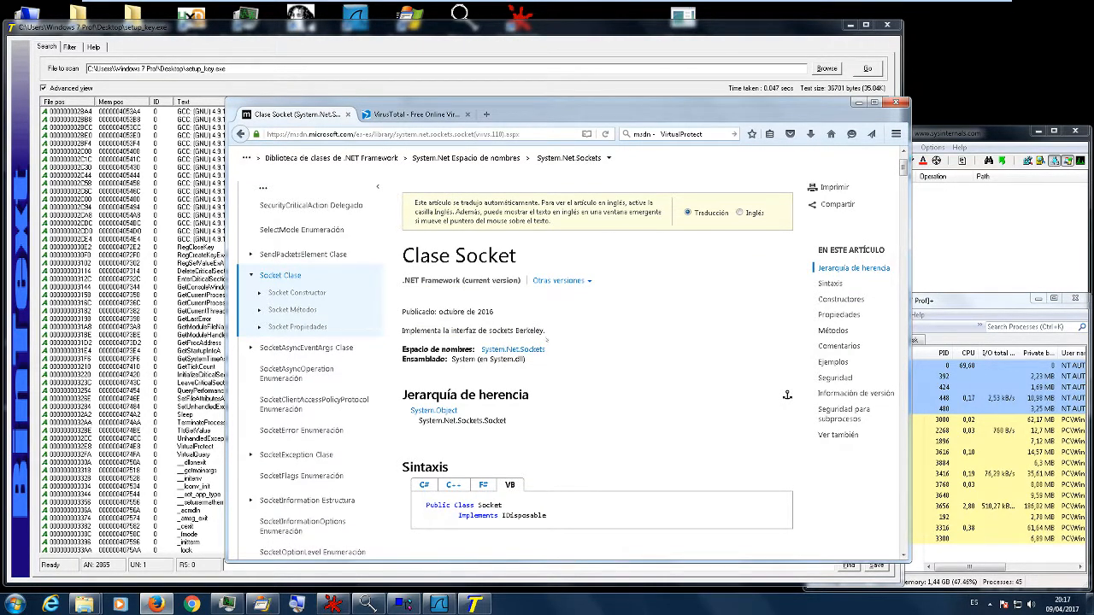
{"action": "scroll", "coordinate": [532, 357], "scroll_direction": "down", "scroll_amount": 1}
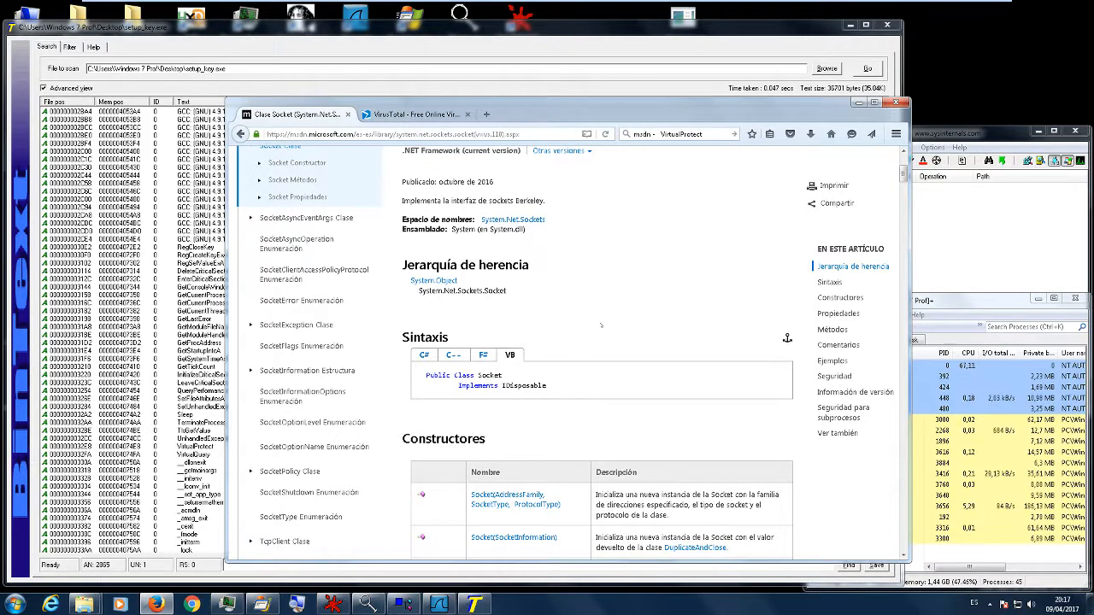
- Switch from the Clase Socket article to BinText and look back through the strings to the start of the list
{"action": "scroll", "coordinate": [409, 170], "scroll_direction": "up", "scroll_amount": 1}
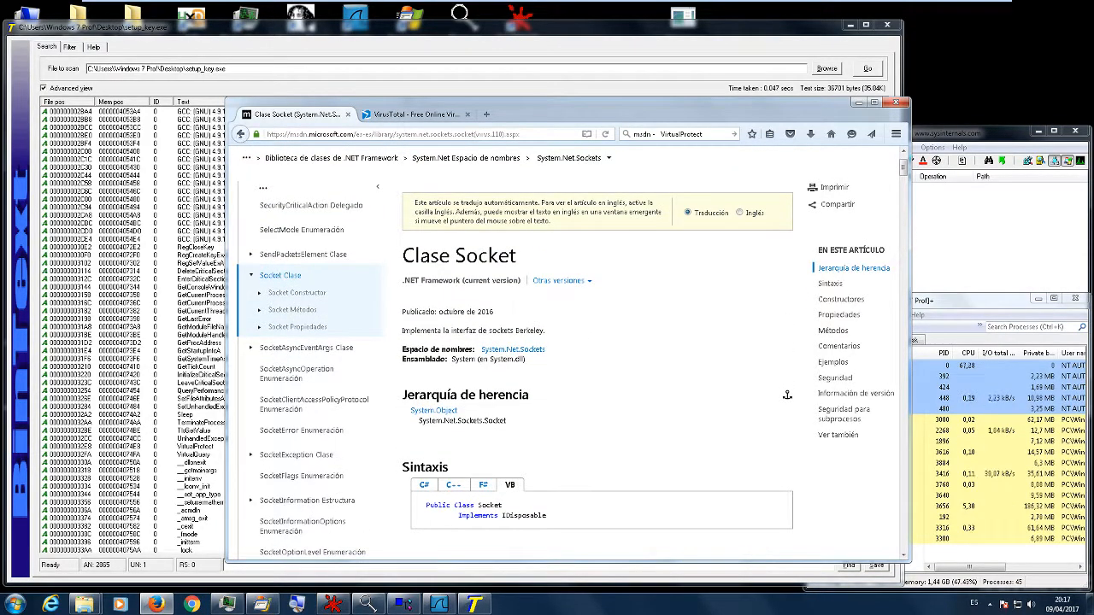
{"action": "left_click", "coordinate": [156, 279]}
{"action": "scroll", "coordinate": [245, 285], "scroll_direction": "up", "scroll_amount": 14}
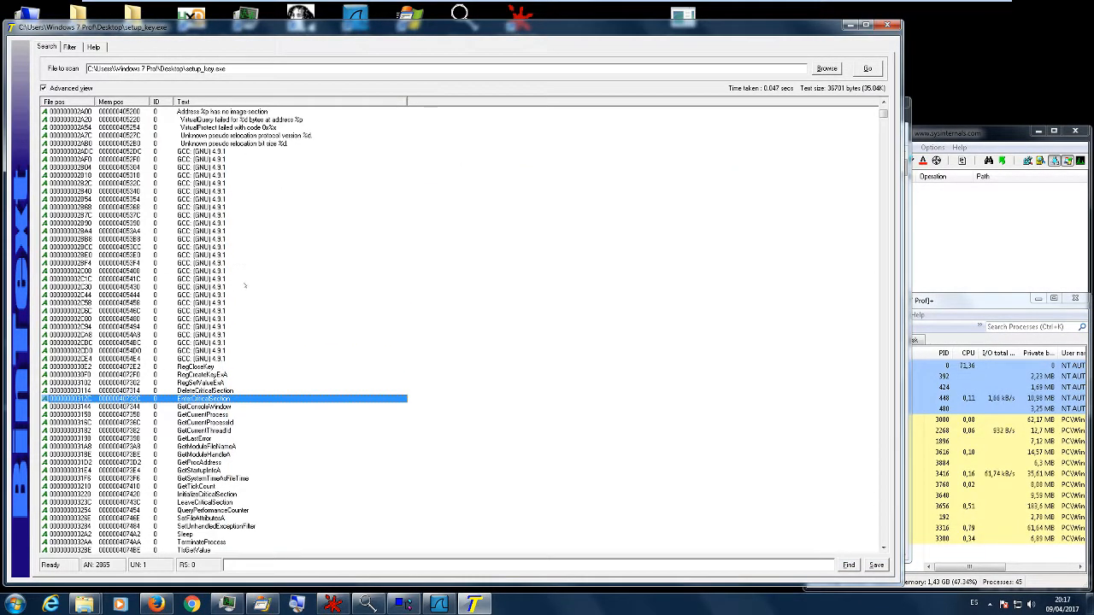
{"action": "scroll", "coordinate": [312, 330], "scroll_direction": "up", "scroll_amount": 1}
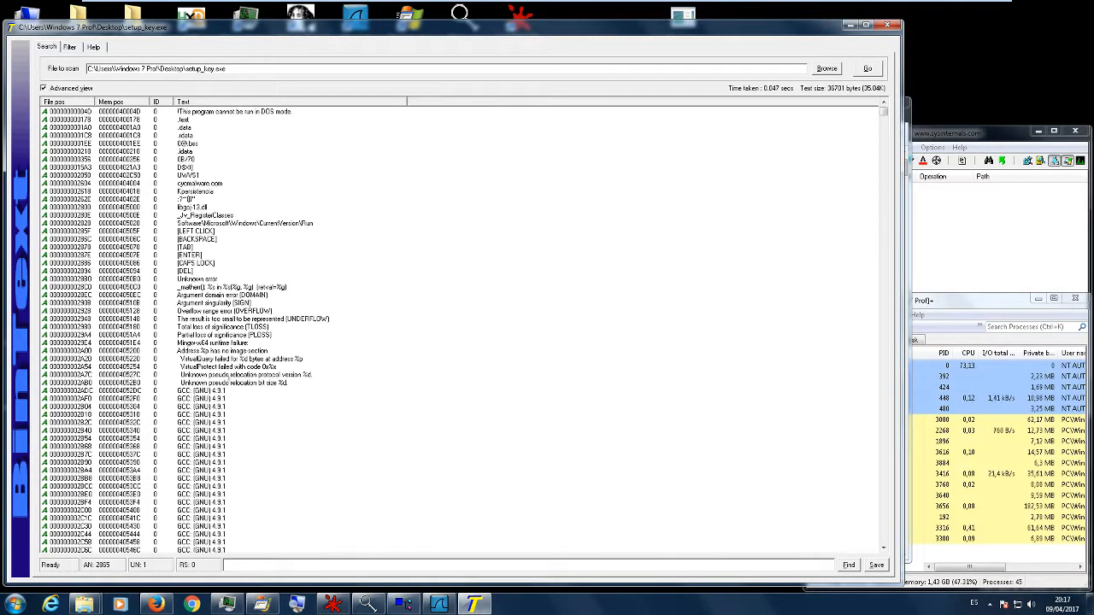
- Return to MSDN in Firefox, search the site for "VirtualProtect" and open the VirtualProtect function article
{"action": "key", "text": "alt+Tab"}
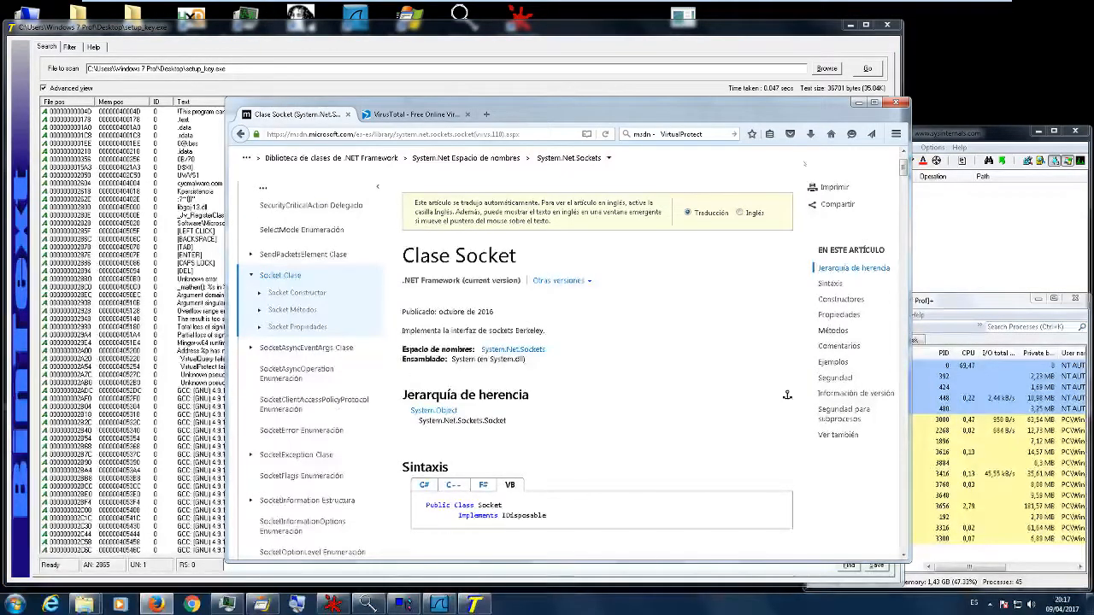
{"action": "scroll", "coordinate": [767, 219], "scroll_direction": "up", "scroll_amount": 1}
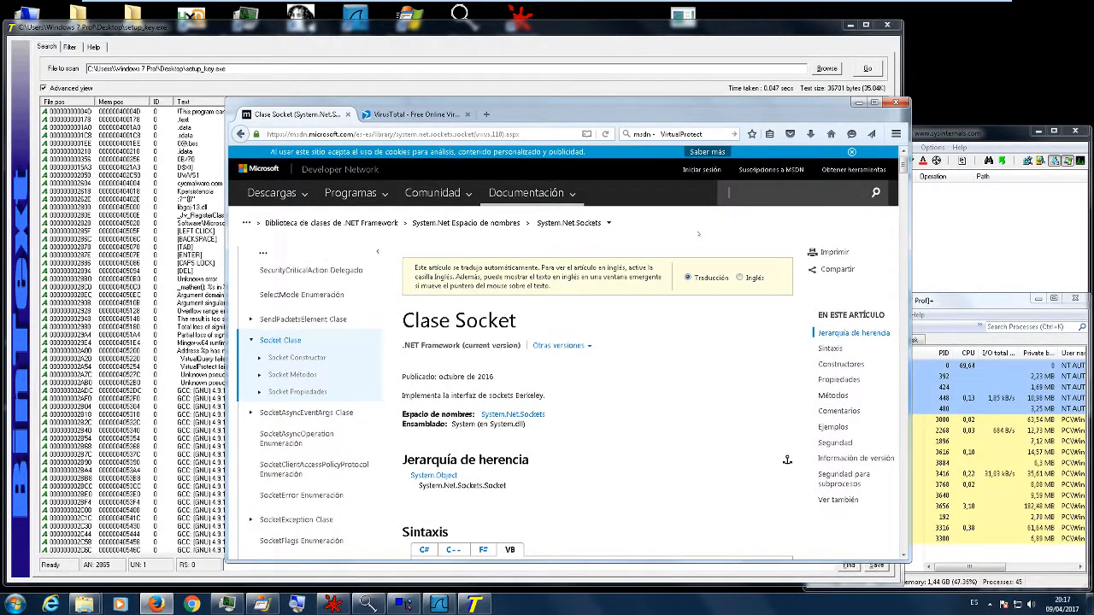
{"action": "type", "text": "VirtualProtect"}
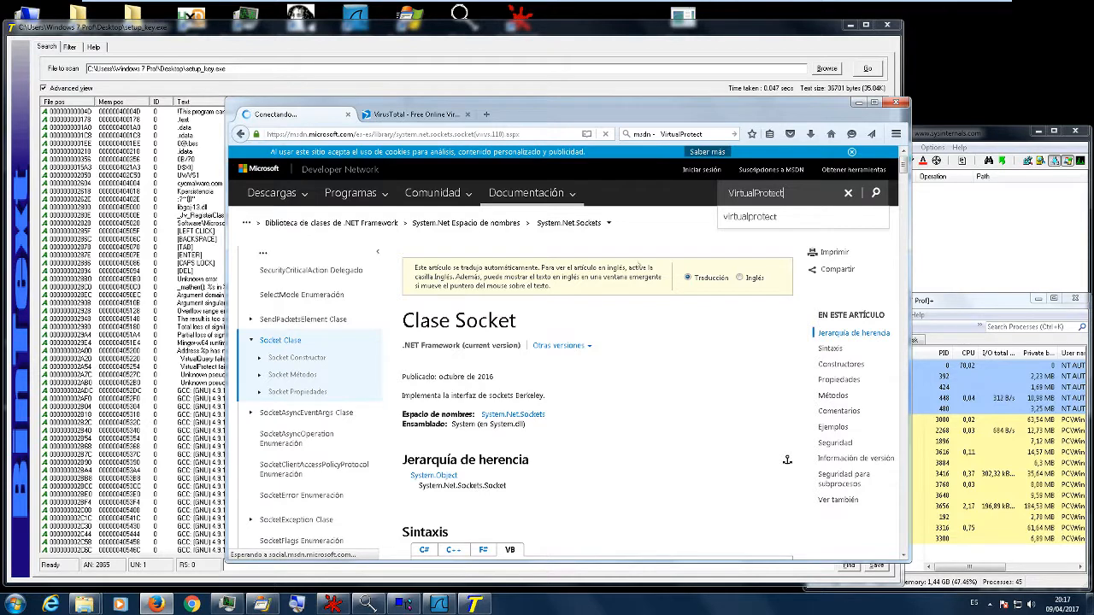
{"action": "left_click", "coordinate": [495, 313]}
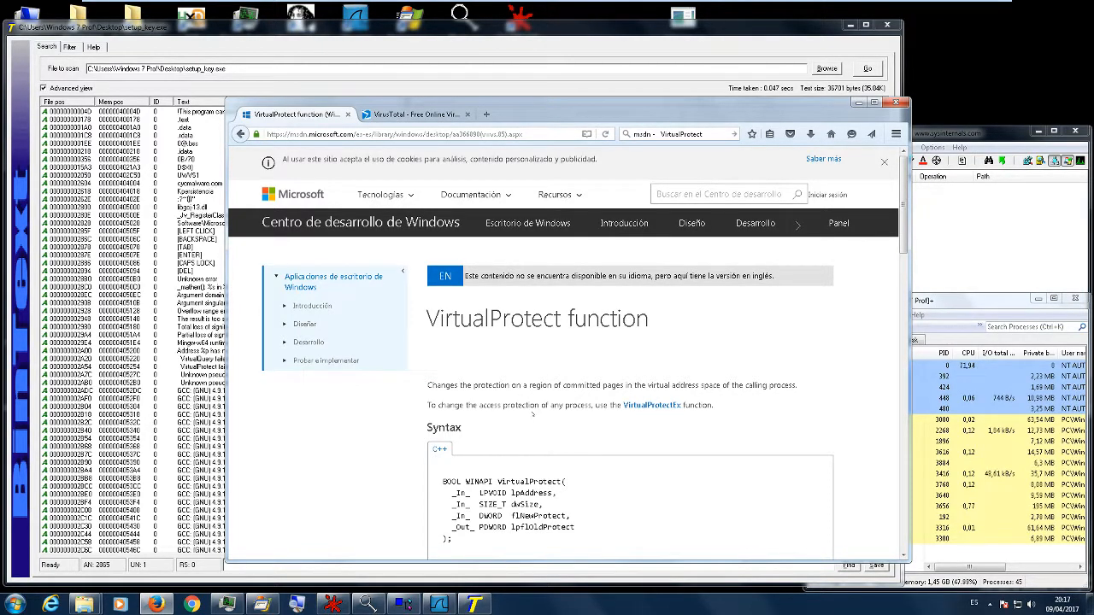
- Read the VirtualProtect description, syntax, parameters and requirements, and minimise the browser to return to BinText
{"action": "scroll", "coordinate": [536, 414], "scroll_direction": "down", "scroll_amount": 3}
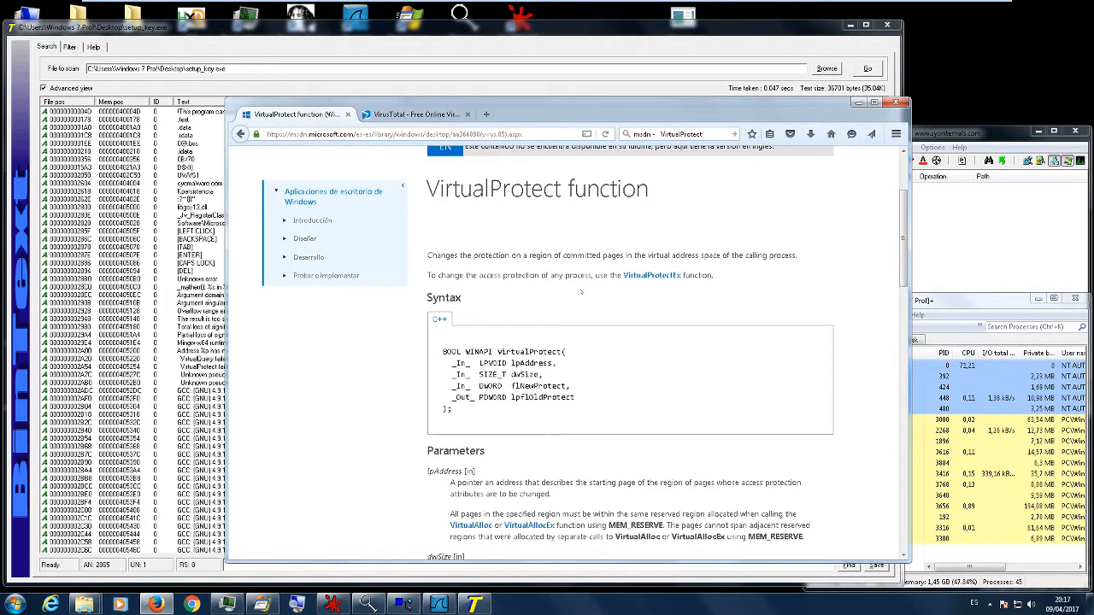
{"action": "scroll", "coordinate": [547, 306], "scroll_direction": "down", "scroll_amount": 4}
{"action": "scroll", "coordinate": [615, 347], "scroll_direction": "down", "scroll_amount": 10}
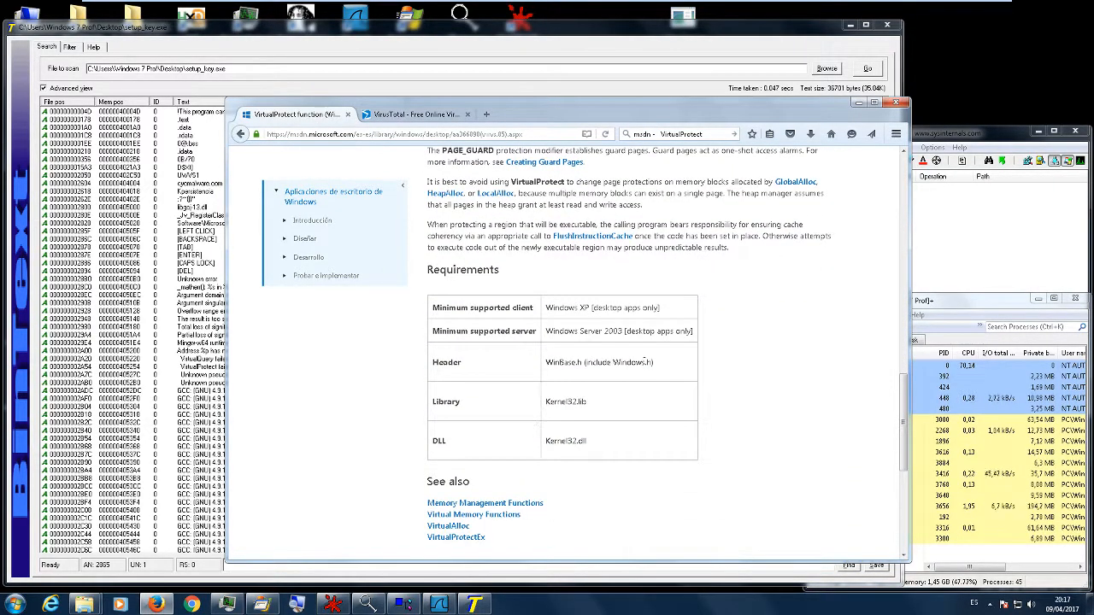
{"action": "scroll", "coordinate": [607, 329], "scroll_direction": "up", "scroll_amount": 12}
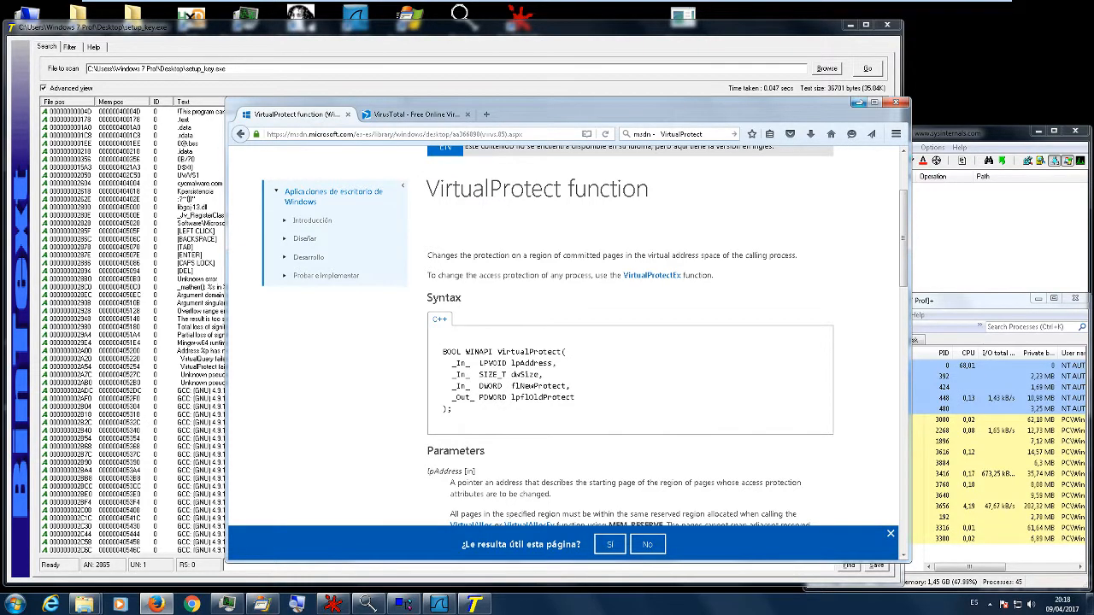
{"action": "left_click", "coordinate": [858, 102]}
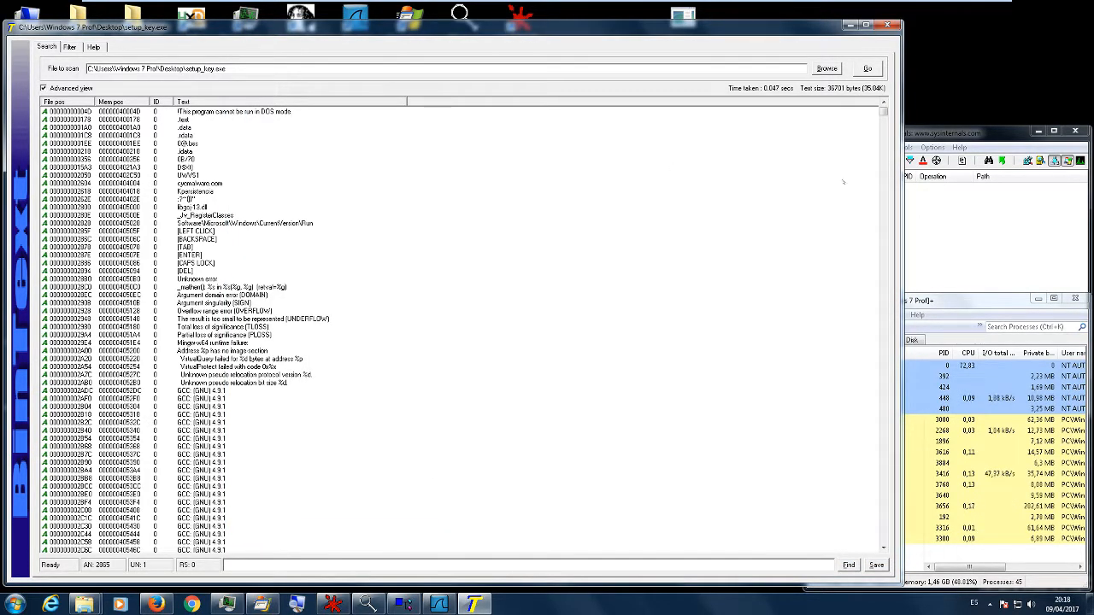
- Examine the compiler strings further down the list, highlighting the GNU C 4.9.1 entry and the two mingw-w64 build paths
{"action": "left_click_drag", "start_coordinate": [883, 112], "coordinate": [884, 143]}
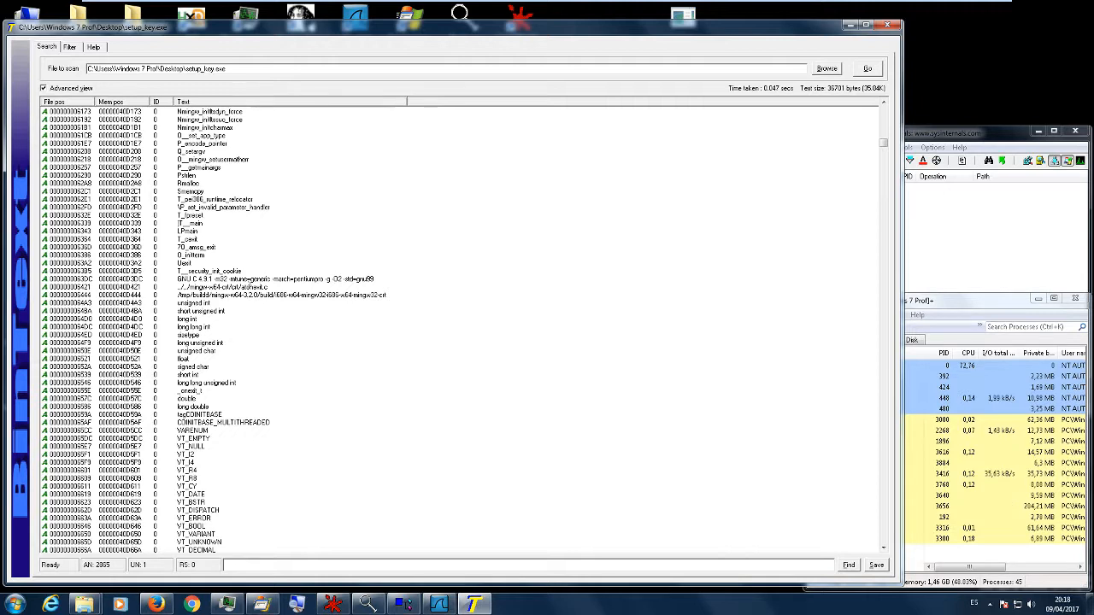
{"action": "left_click", "coordinate": [158, 280]}
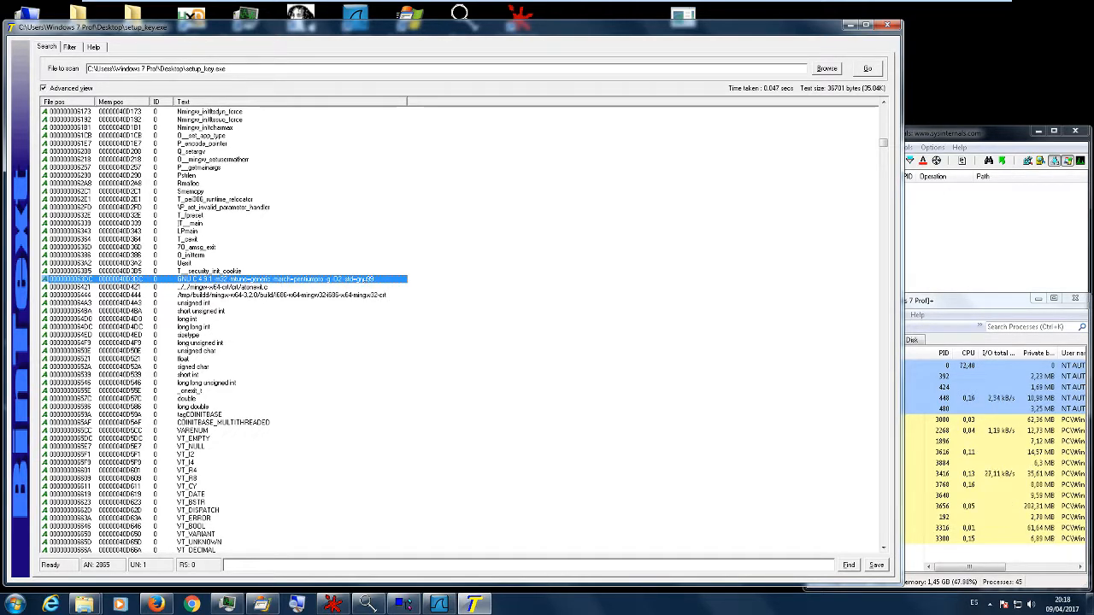
{"action": "left_click", "coordinate": [288, 295]}
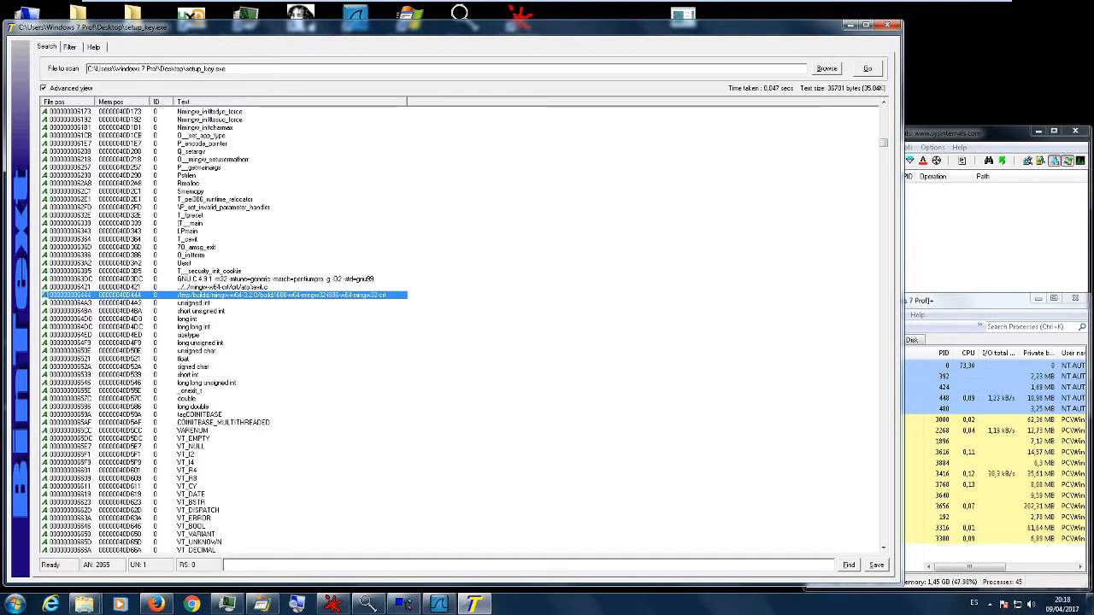
{"action": "left_click", "coordinate": [224, 287]}
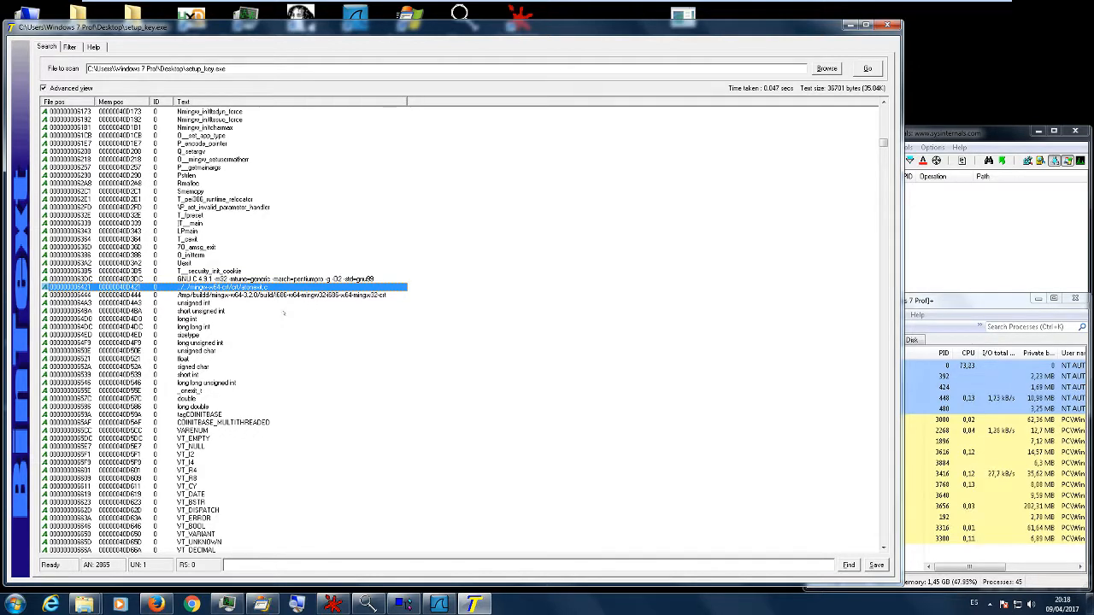
{"action": "scroll", "coordinate": [331, 322], "scroll_direction": "down", "scroll_amount": 12}
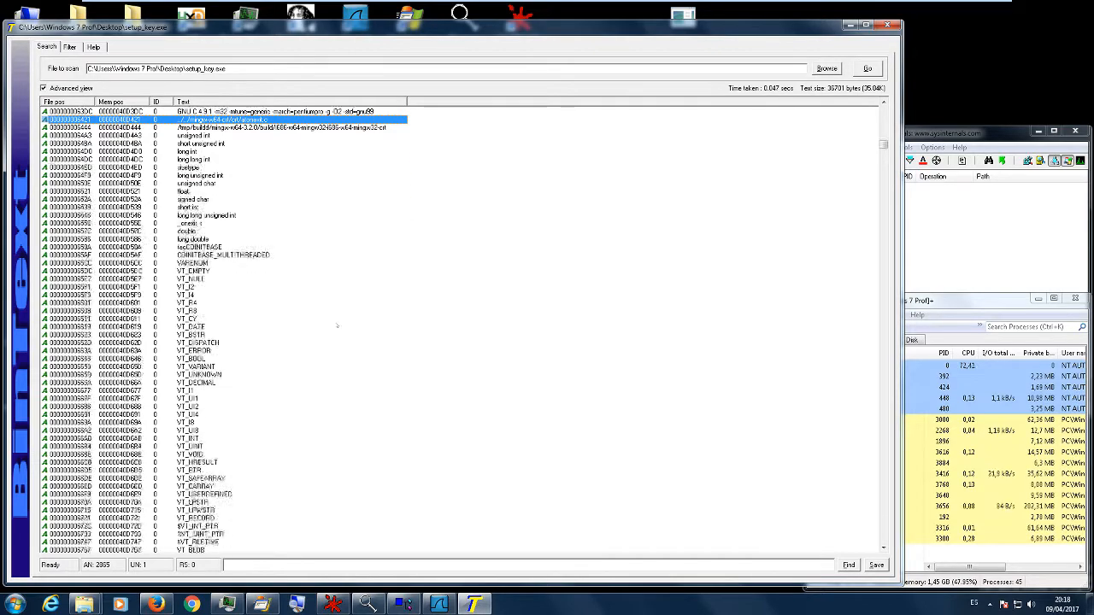
{"action": "mouse_move", "coordinate": [884, 146]}
{"action": "left_mouse_down"}
{"action": "mouse_move", "coordinate": [883, 204]}
{"action": "mouse_move", "coordinate": [884, 146]}
{"action": "left_mouse_up"}
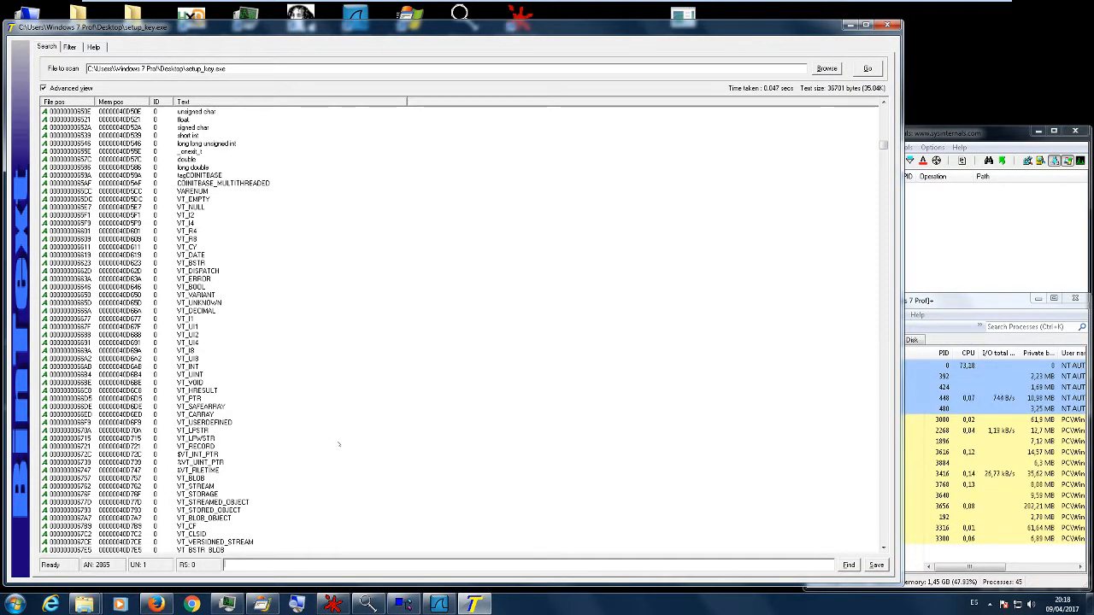
- Search the strings for "Run" and select the Software\Microsoft\Windows\CurrentVersion\Run entry near the start of the list
{"action": "type", "text": "Run"}
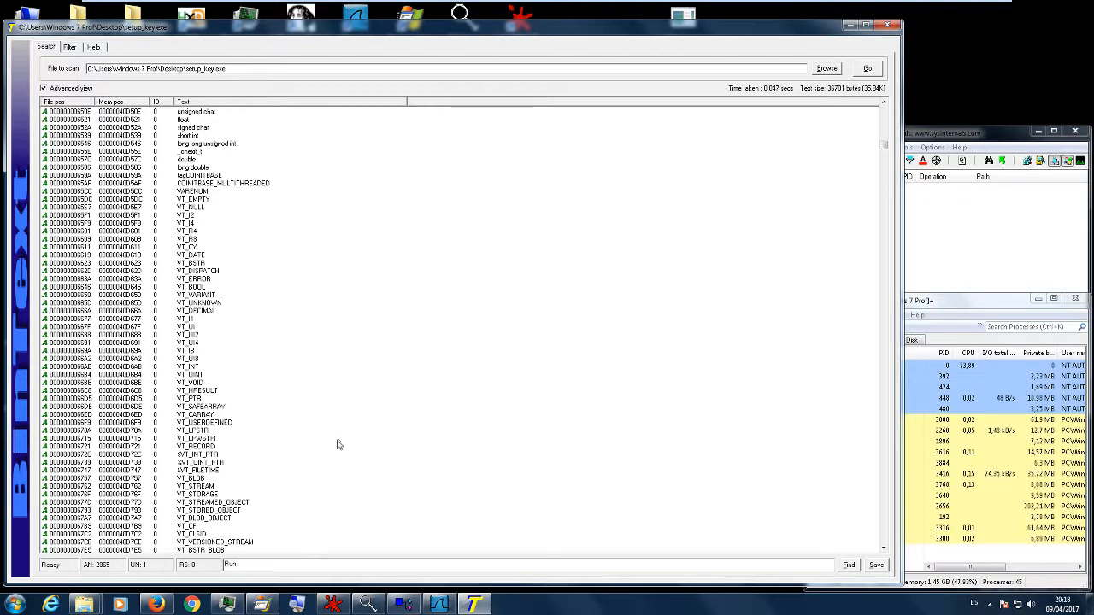
{"action": "left_click", "coordinate": [849, 565]}
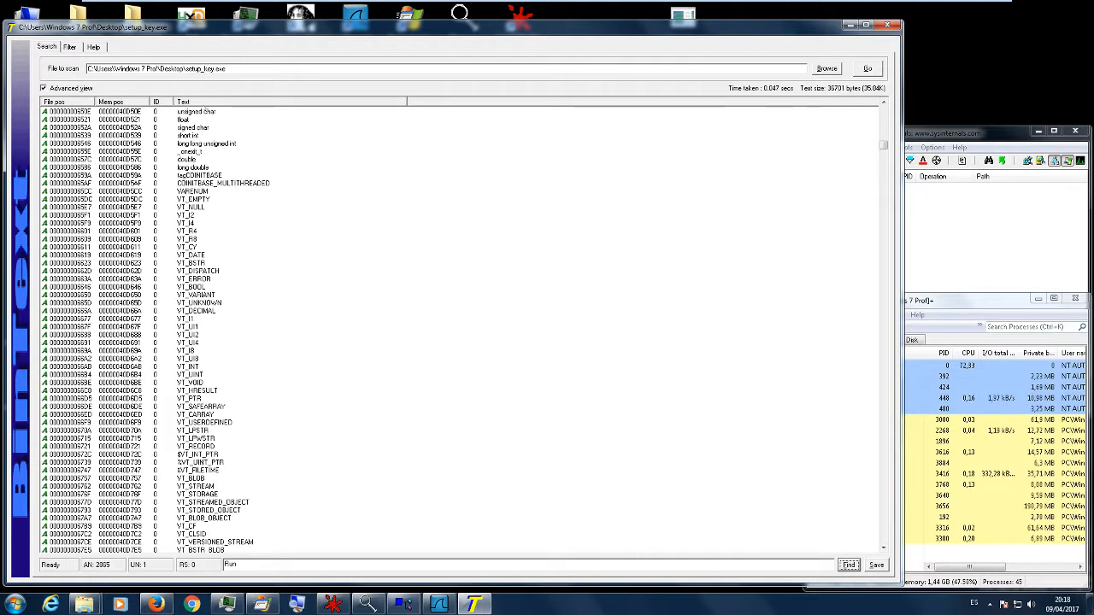
{"action": "left_click", "coordinate": [201, 112]}
{"action": "left_click", "coordinate": [848, 565]}
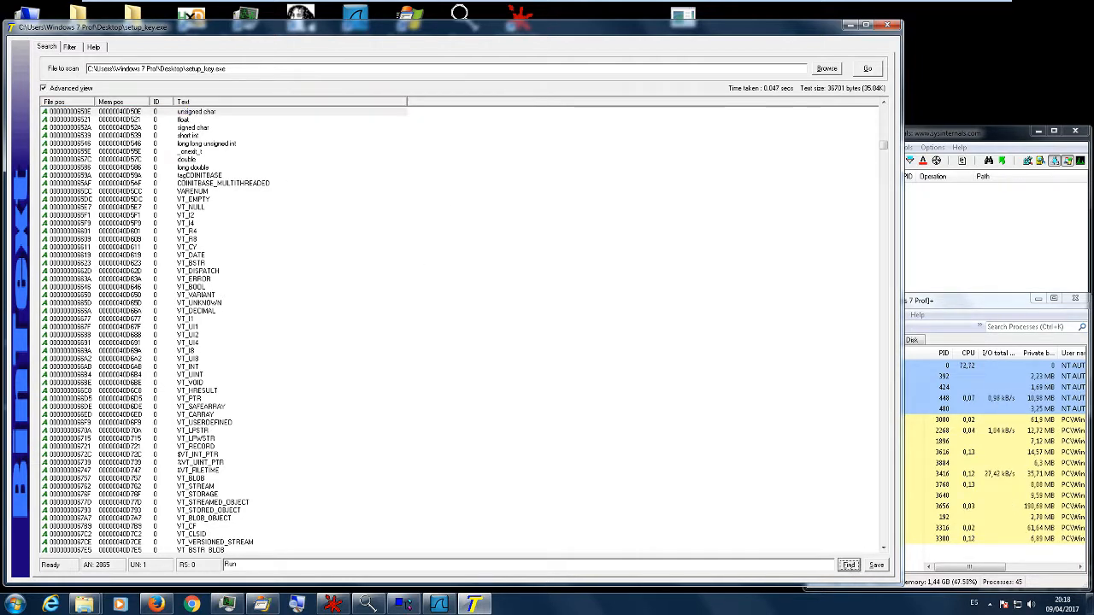
{"action": "scroll", "coordinate": [547, 380], "scroll_direction": "up", "scroll_amount": 4}
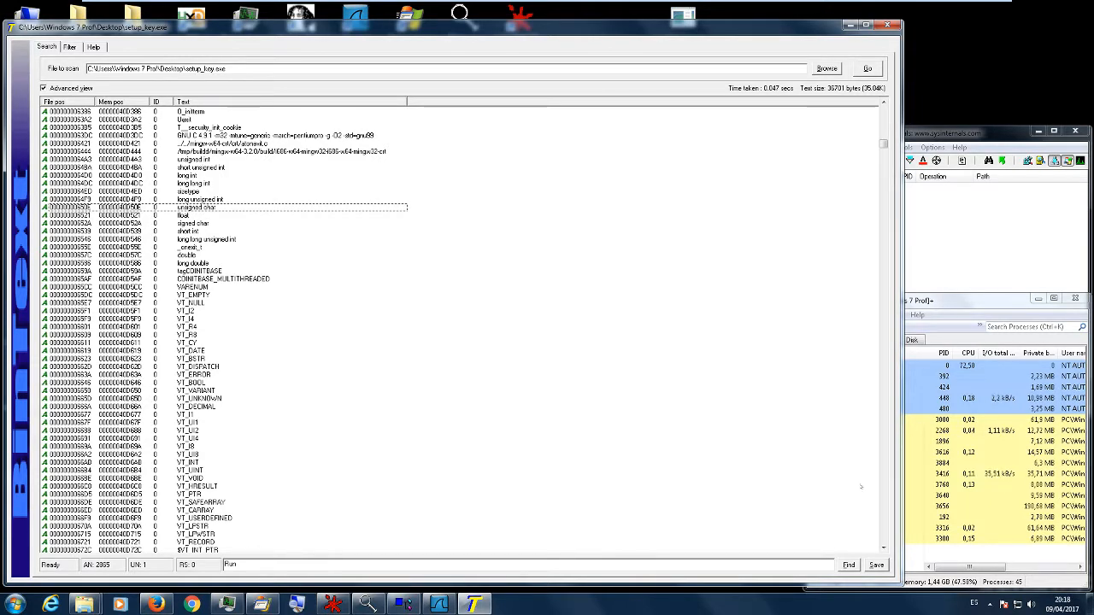
{"action": "left_click", "coordinate": [848, 564]}
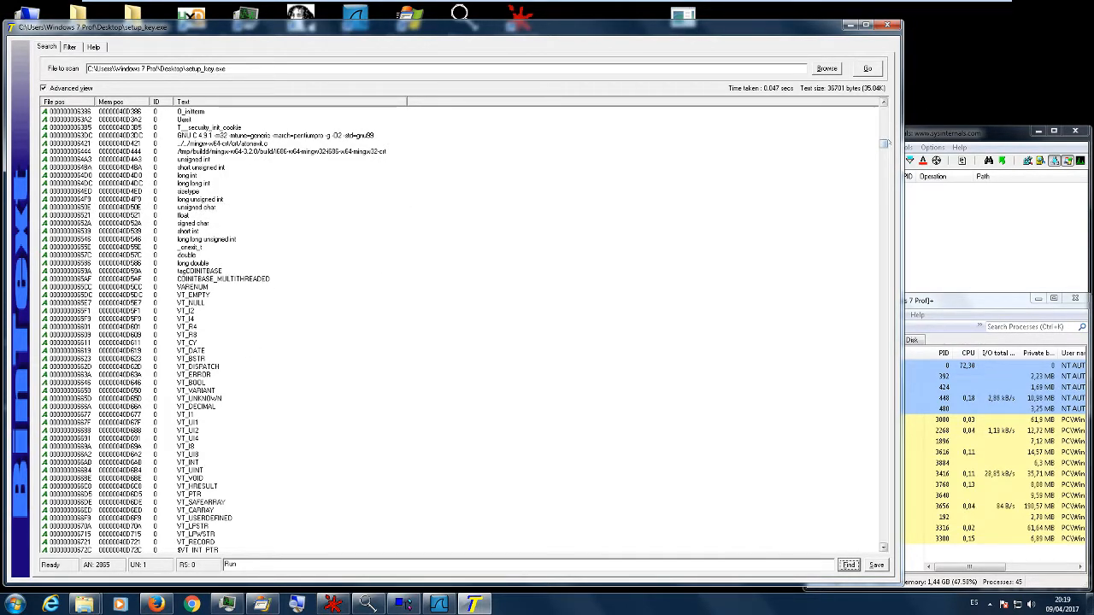
{"action": "scroll", "coordinate": [743, 177], "scroll_direction": "up", "scroll_amount": 20}
{"action": "left_click", "coordinate": [287, 224]}
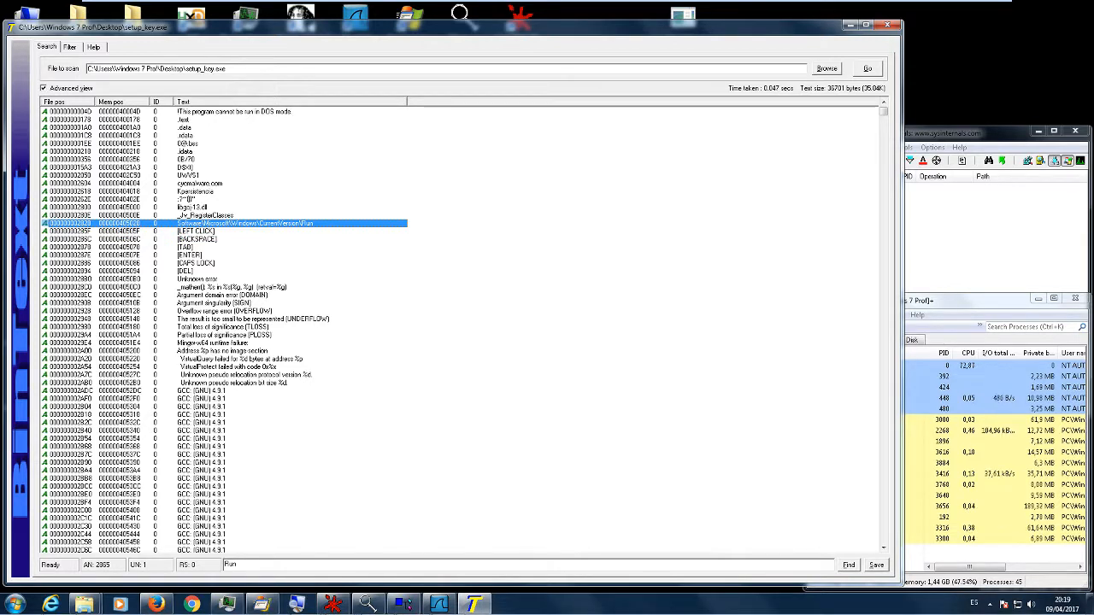
- Minimise BinText, switch to PEview, load setup_key.exe from the desktop and maximise the window
{"action": "left_click", "coordinate": [848, 26]}
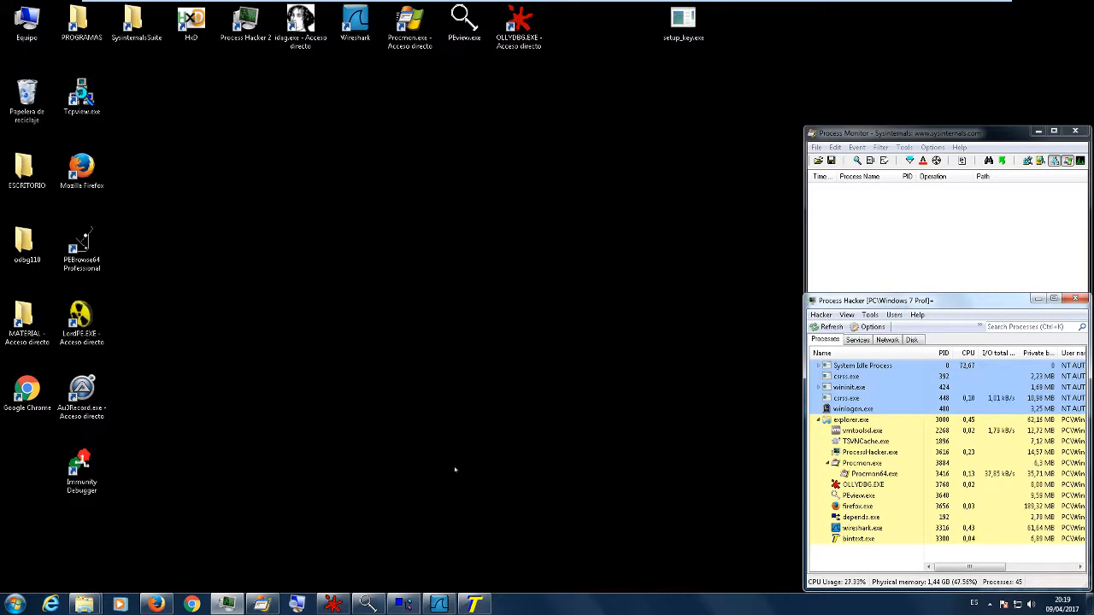
{"action": "left_click", "coordinate": [367, 604]}
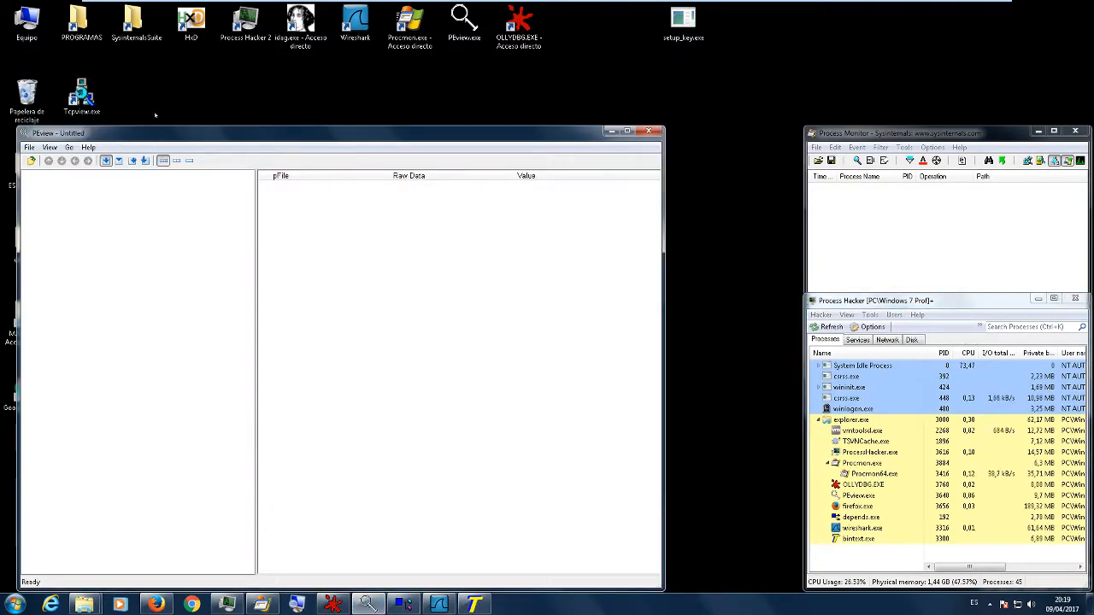
{"action": "left_click_drag", "start_coordinate": [684, 21], "coordinate": [231, 256]}
{"action": "double_click", "coordinate": [366, 136]}
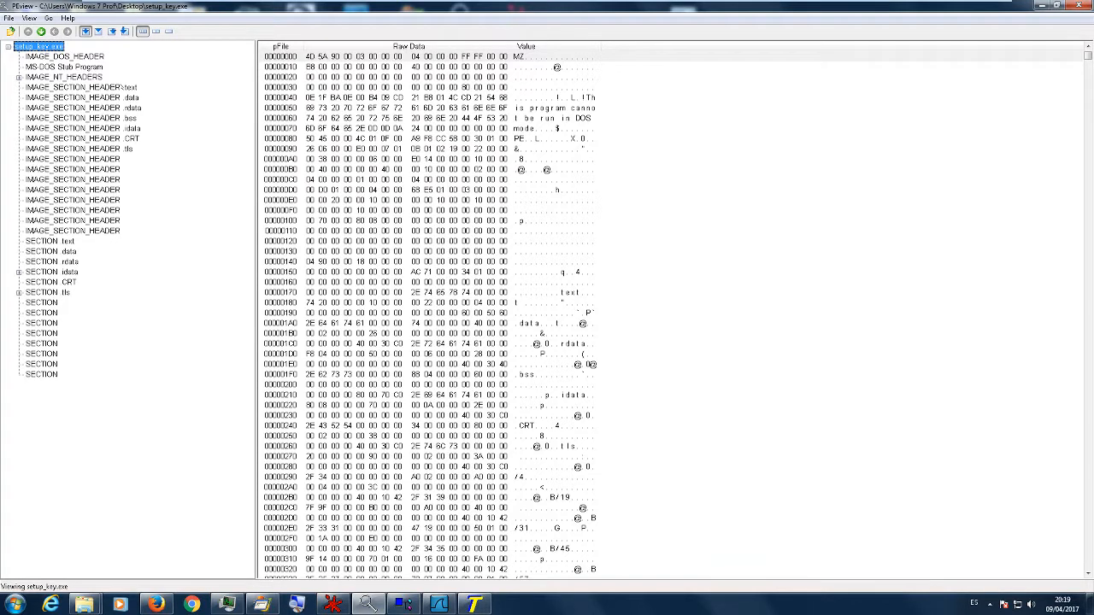
- Step through the executable's header entries as far as IMAGE_SECTION_HEADER .CRT
{"action": "key", "text": "Down"}
{"action": "key", "text": "Down"}
{"action": "key", "text": "Down"}
{"action": "key", "text": "Down"}
{"action": "key", "text": "Down"}
{"action": "key", "text": "Down"}
{"action": "key", "text": "Down"}
{"action": "key", "text": "Down"}
{"action": "key", "text": "Down"}
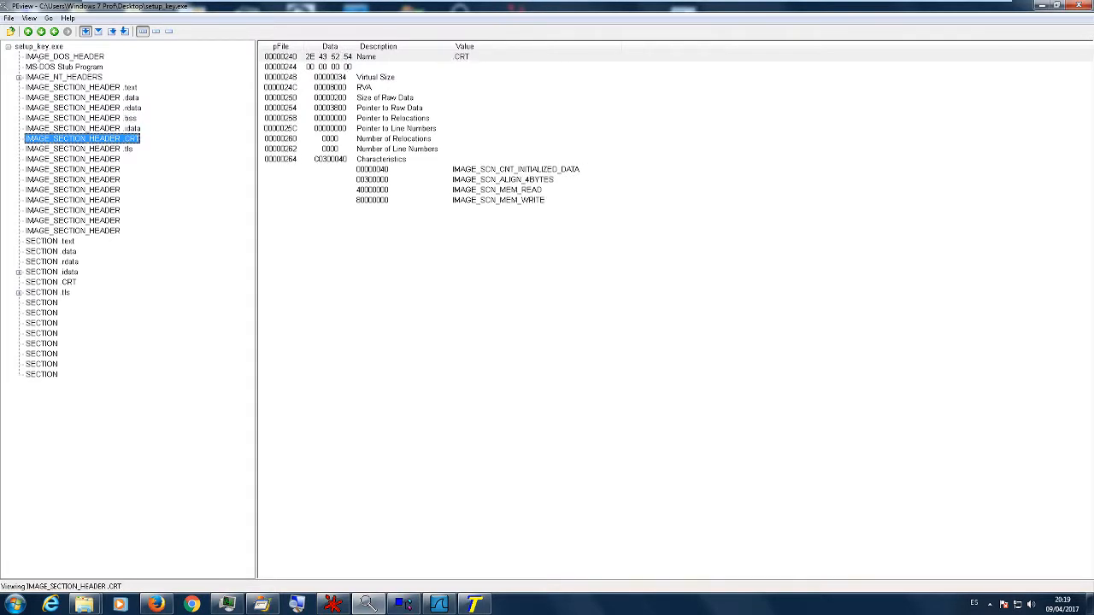
- View the fields of IMAGE_DOS_HEADER and the raw data of the MS-DOS Stub Program
{"action": "left_click", "coordinate": [39, 58]}
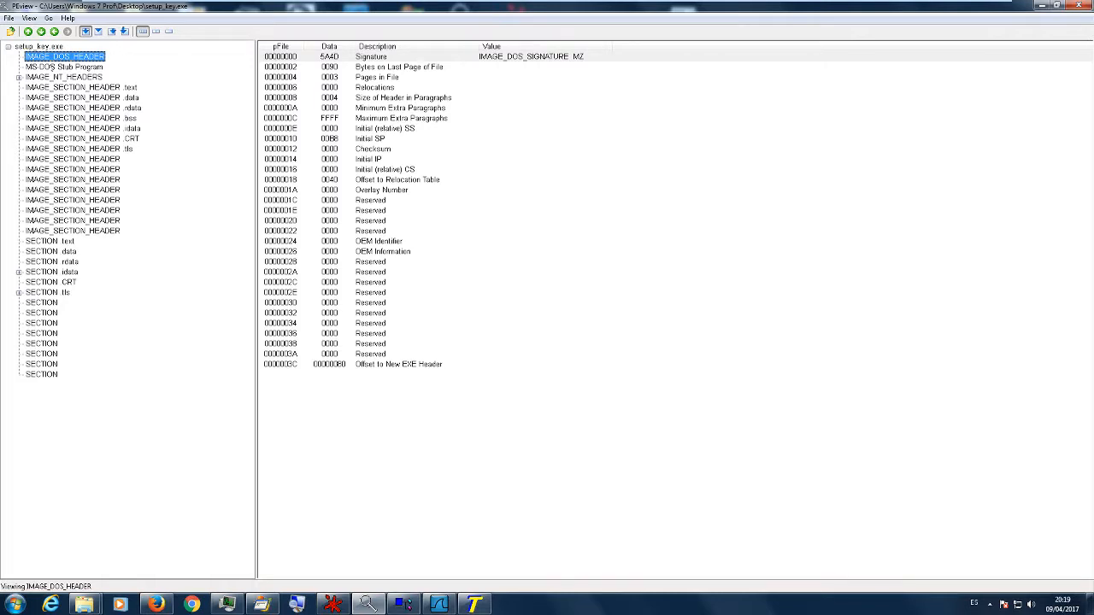
{"action": "left_click", "coordinate": [51, 65]}
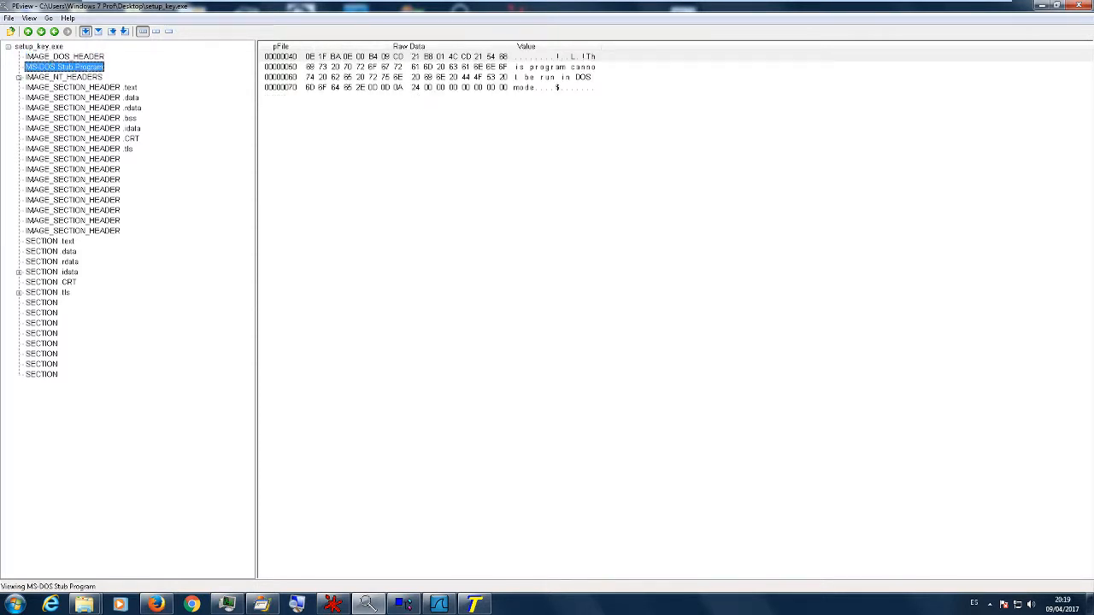
- Expand IMAGE_NT_HEADERS, view its Signature and IMAGE_FILE_HEADER, and highlight the Time Date Stamp row
{"action": "left_click", "coordinate": [19, 78]}
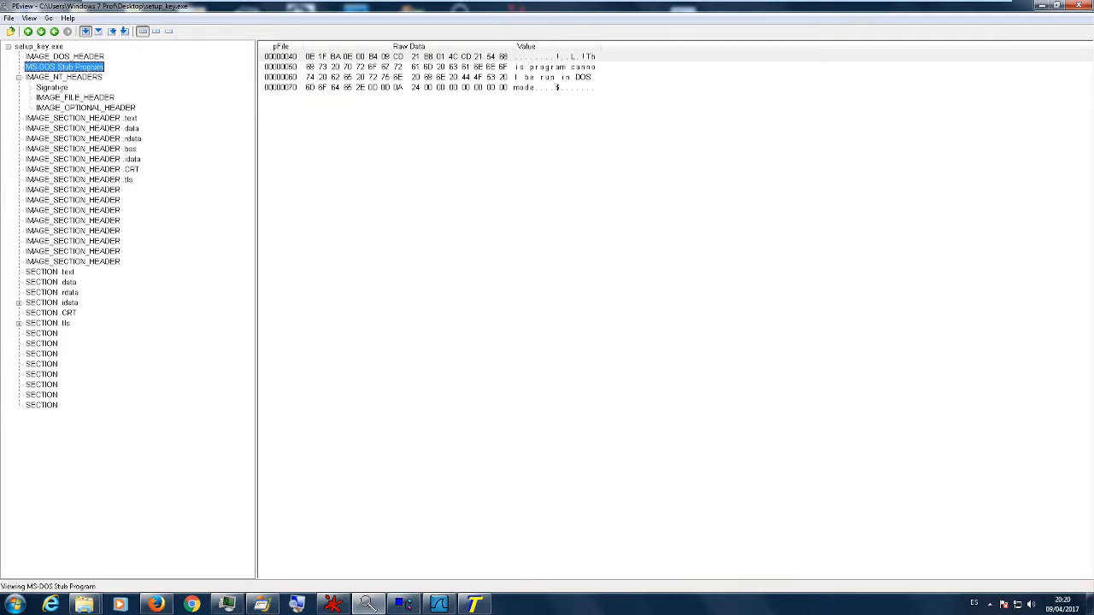
{"action": "left_click", "coordinate": [64, 89]}
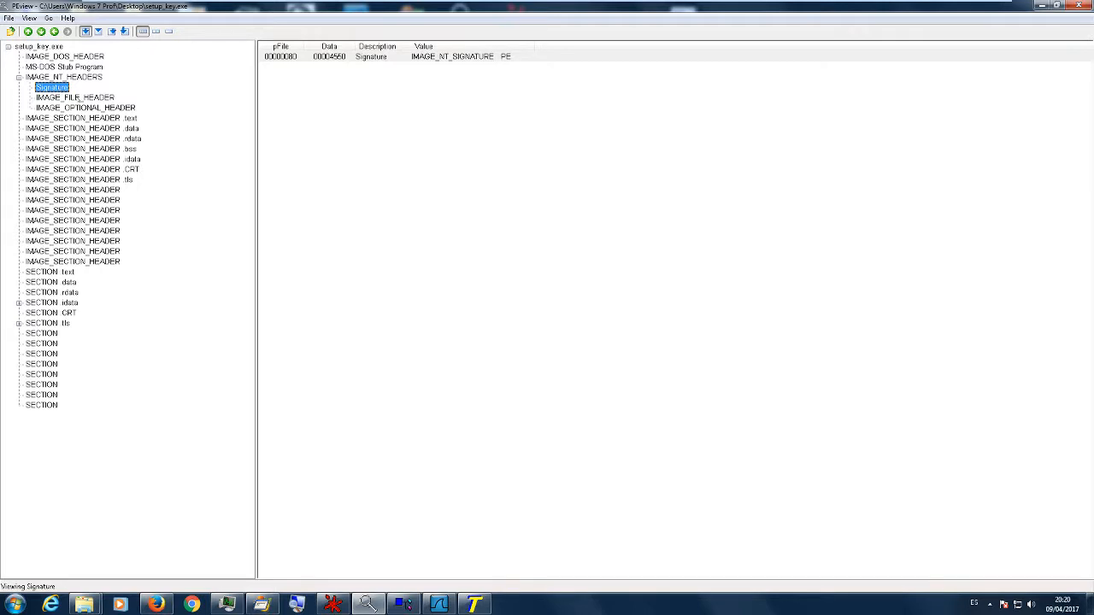
{"action": "left_click", "coordinate": [76, 98]}
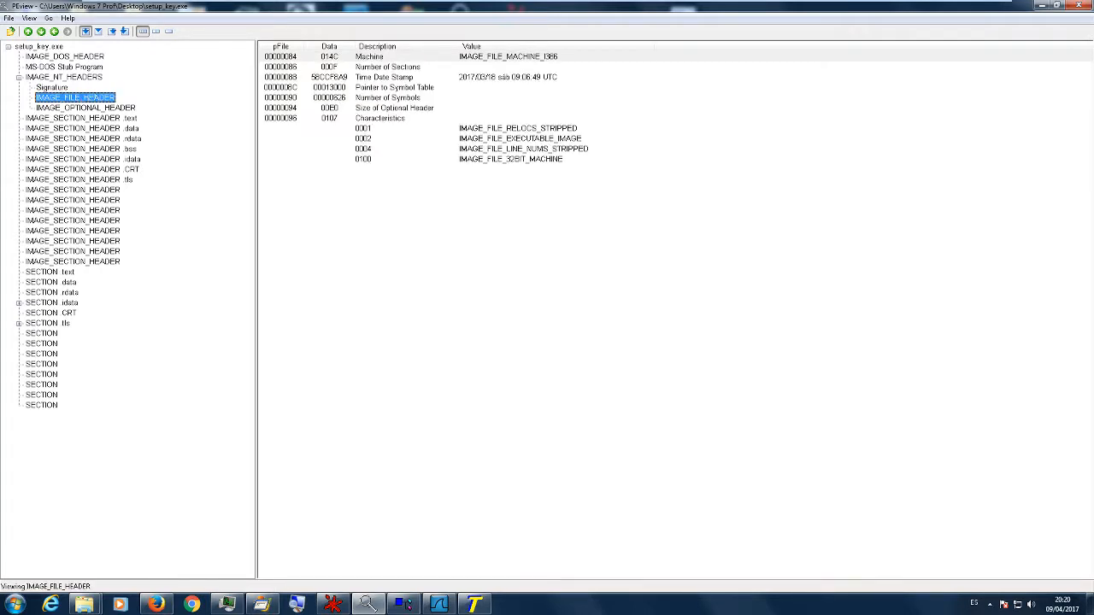
{"action": "left_click", "coordinate": [562, 76]}
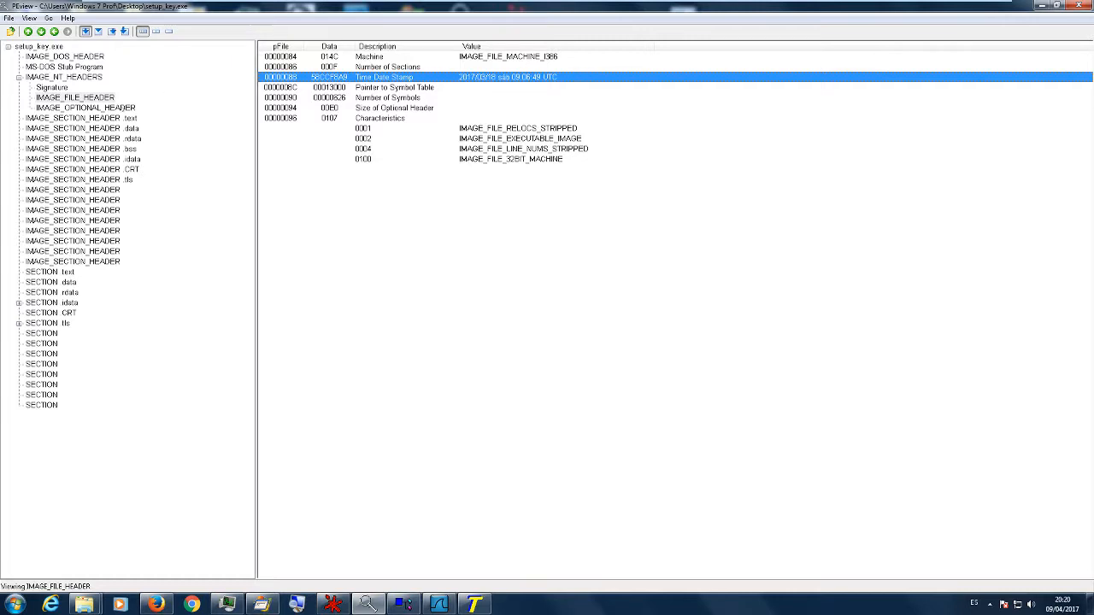
- View the IMAGE_OPTIONAL_HEADER fields and the IMAGE_SECTION_HEADER .text entry
{"action": "left_click", "coordinate": [120, 108]}
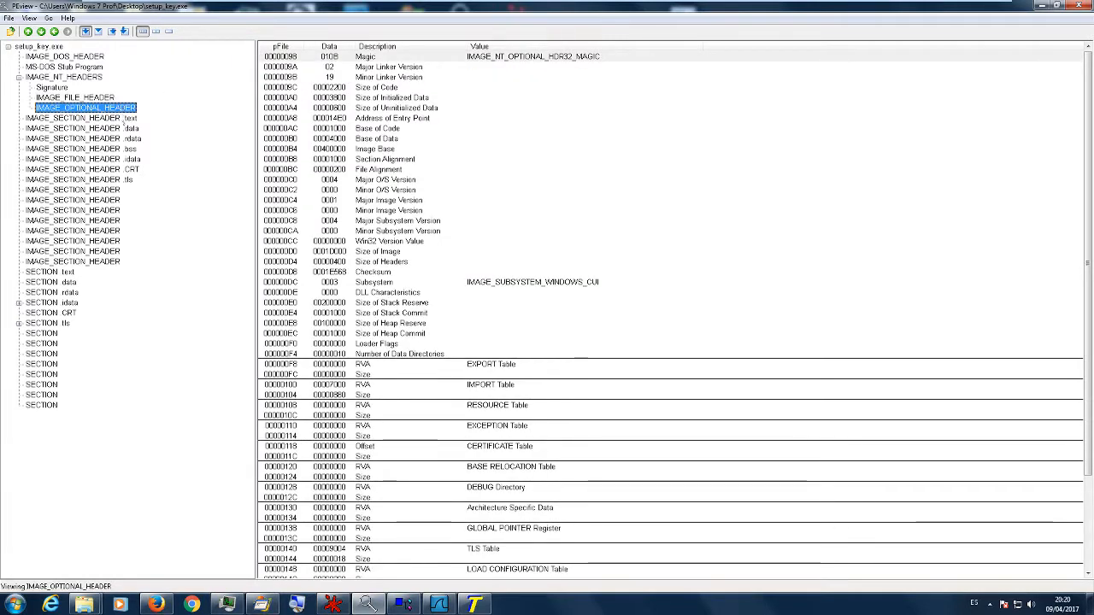
{"action": "left_click", "coordinate": [125, 120]}
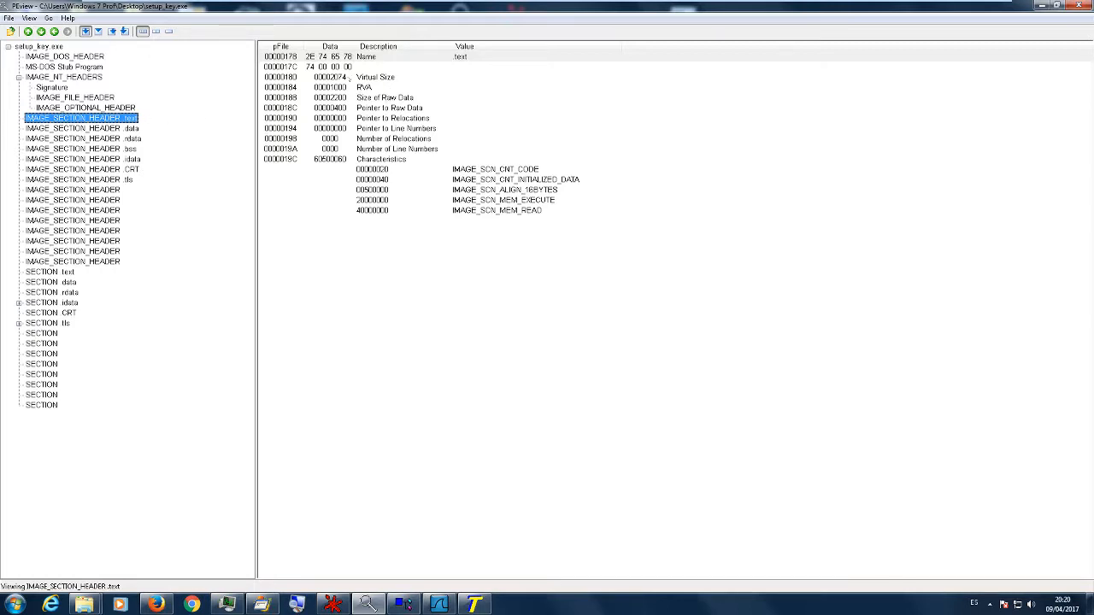
- Compare the Virtual Size and Size of Raw Data rows of the IMAGE_SECTION_HEADER .text entry
{"action": "left_click", "coordinate": [384, 76]}
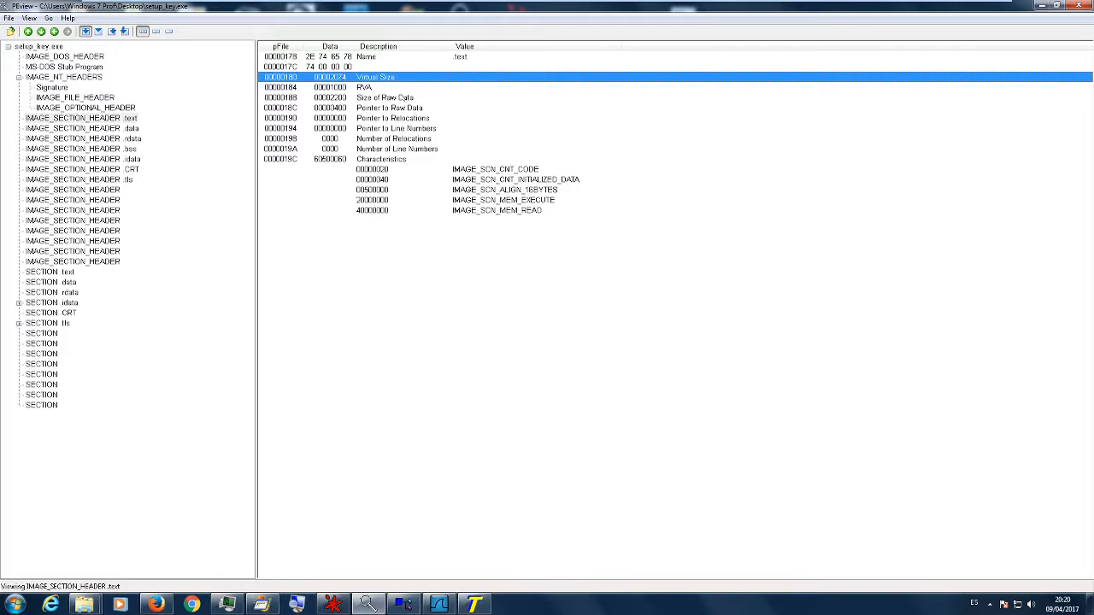
{"action": "left_click", "coordinate": [401, 97]}
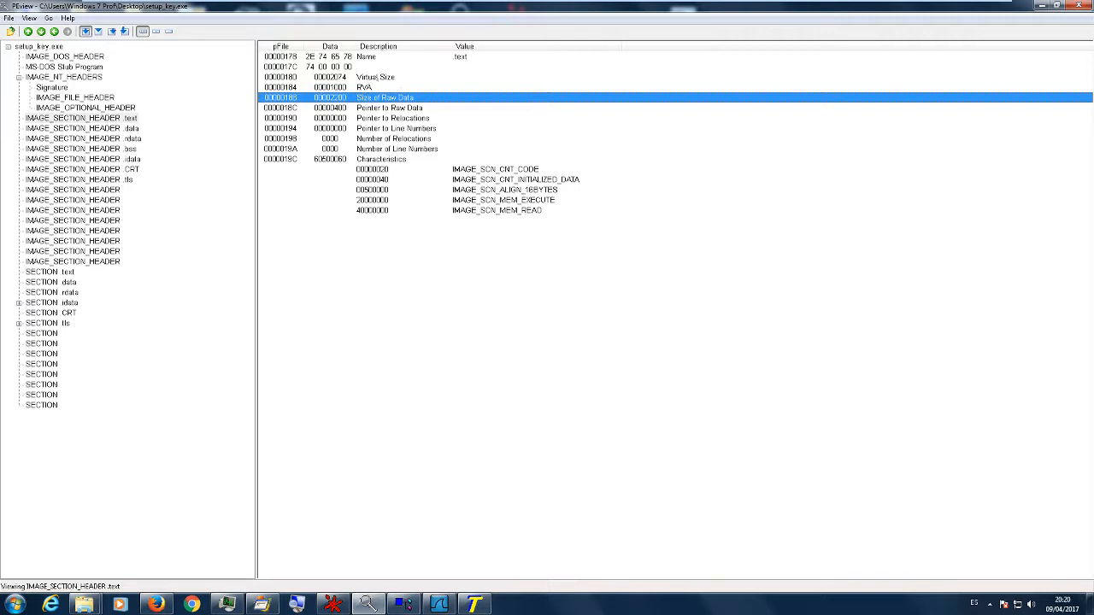
{"action": "left_click", "coordinate": [377, 77]}
{"action": "left_click", "coordinate": [360, 98]}
{"action": "left_click", "coordinate": [364, 79]}
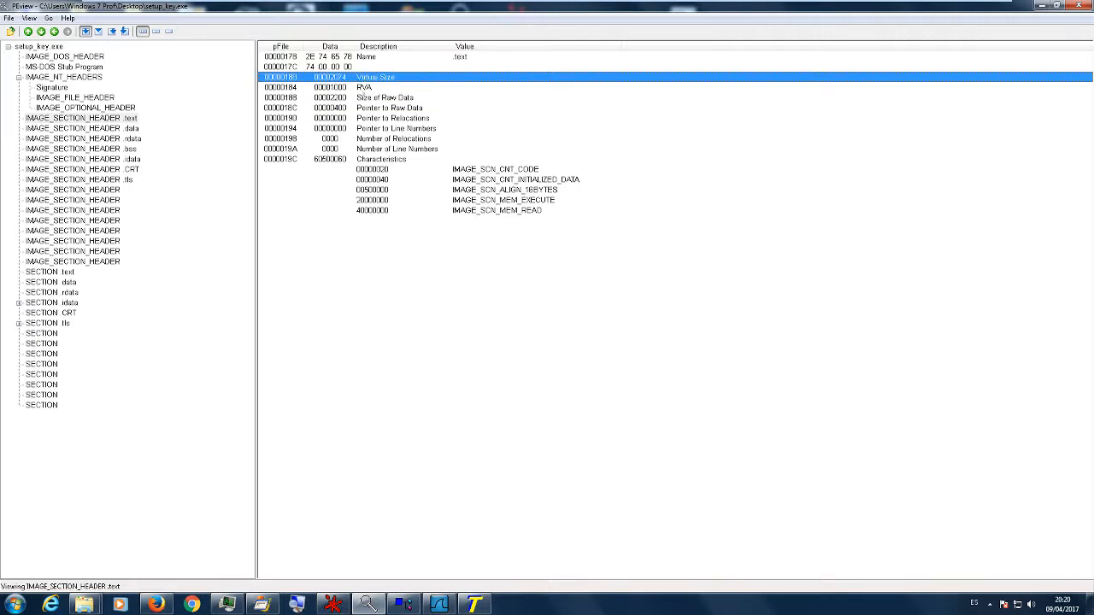
{"action": "left_click", "coordinate": [360, 97]}
{"action": "left_click", "coordinate": [389, 97]}
{"action": "left_click", "coordinate": [390, 78]}
{"action": "left_click", "coordinate": [350, 98]}
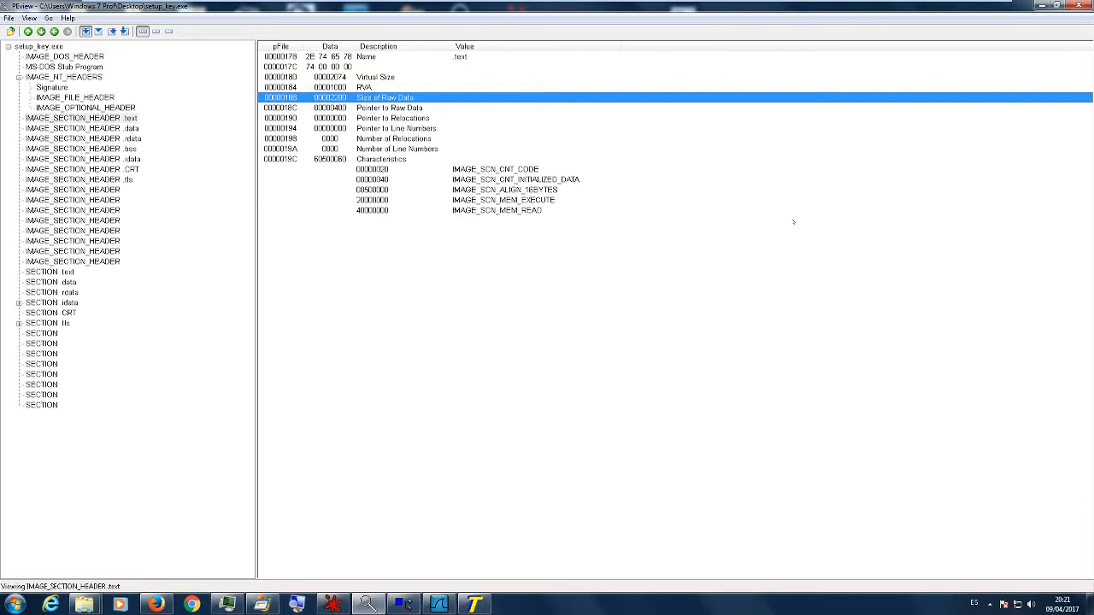
- Minimise PEview, launch PEiD.exe from its PEiD folder and load setup_key.exe into it
{"action": "left_click", "coordinate": [1042, 5]}
{"action": "mouse_move", "coordinate": [83, 605]}
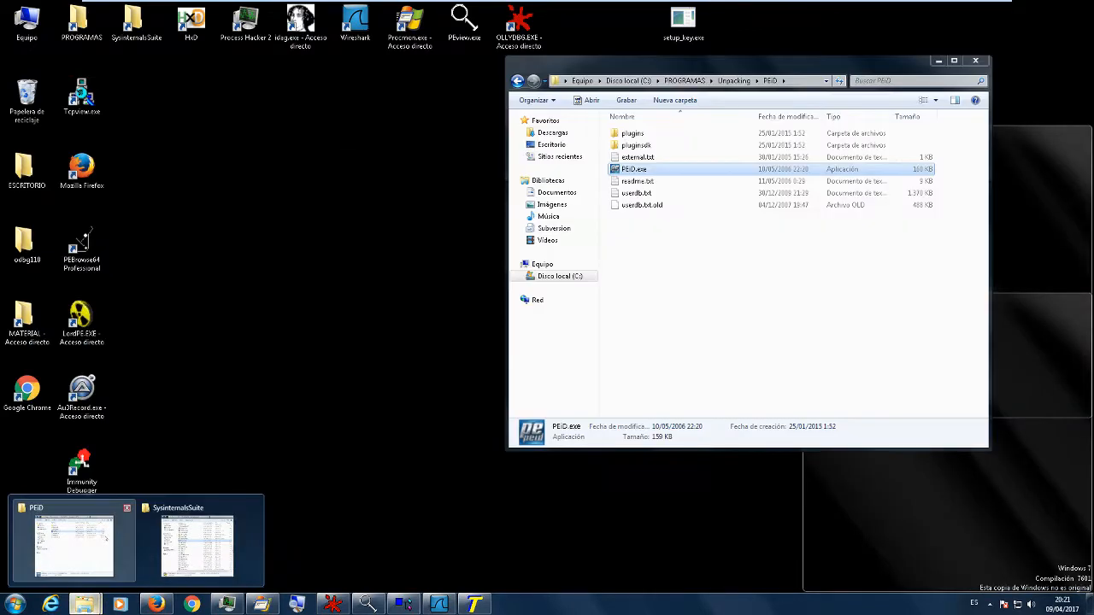
{"action": "left_click", "coordinate": [106, 539]}
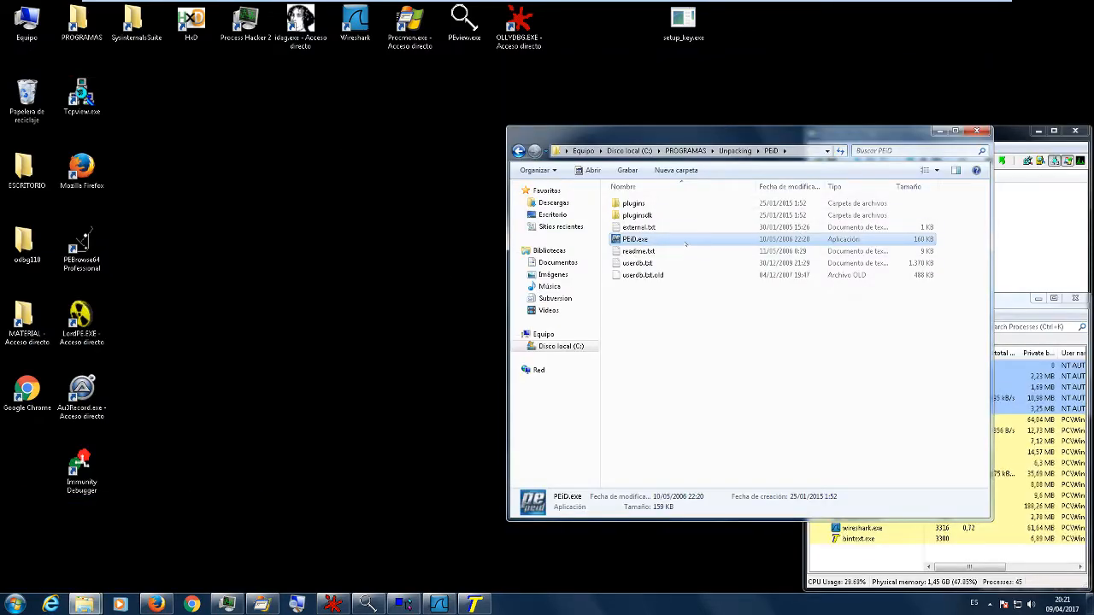
{"action": "double_click", "coordinate": [680, 239]}
{"action": "left_click_drag", "start_coordinate": [565, 232], "coordinate": [408, 195]}
{"action": "left_click", "coordinate": [939, 131]}
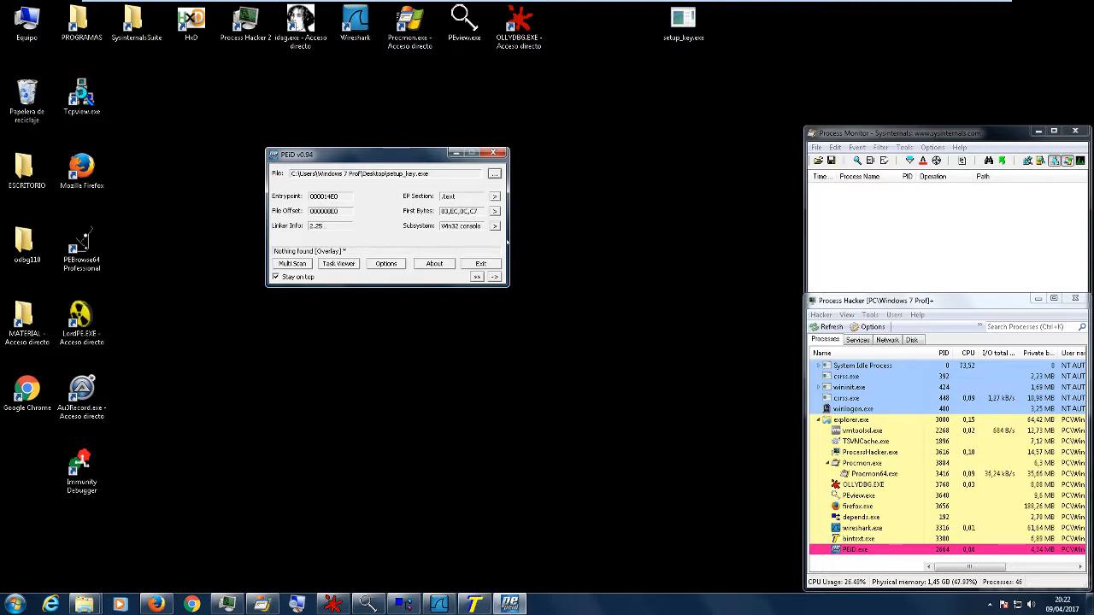
- Examine PEiD's packer detection line for setup_key.exe by highlighting its text, and close PEiD
{"action": "left_click_drag", "start_coordinate": [347, 251], "coordinate": [271, 251]}
{"action": "left_click", "coordinate": [335, 251]}
{"action": "left_click_drag", "start_coordinate": [348, 252], "coordinate": [248, 246]}
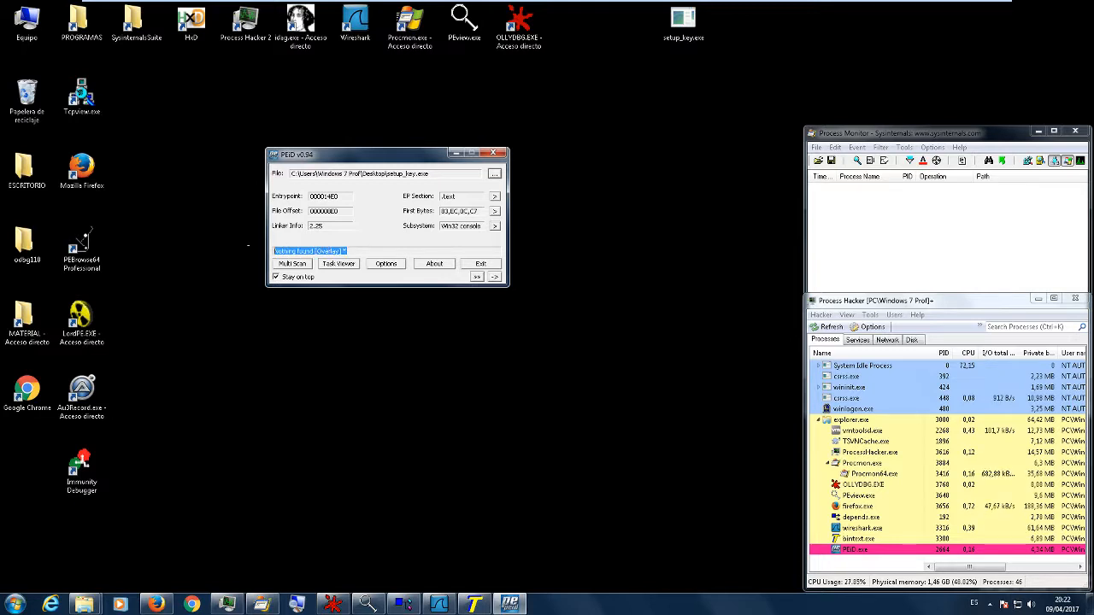
{"action": "left_click", "coordinate": [363, 251]}
{"action": "left_click_drag", "start_coordinate": [315, 251], "coordinate": [229, 251]}
{"action": "left_click", "coordinate": [362, 251]}
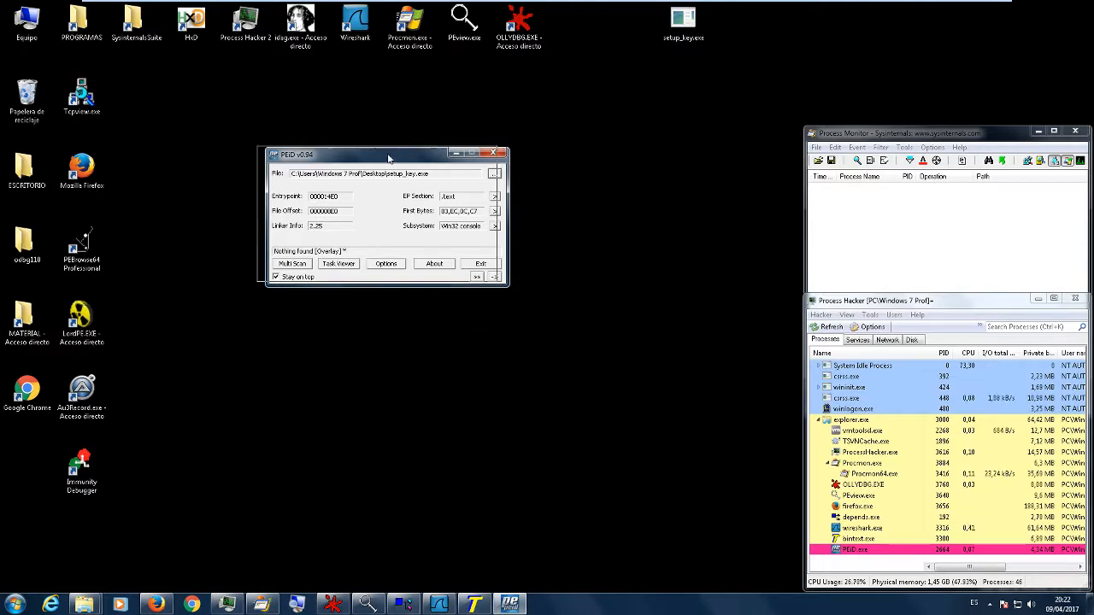
{"action": "left_click_drag", "start_coordinate": [404, 161], "coordinate": [352, 149]}
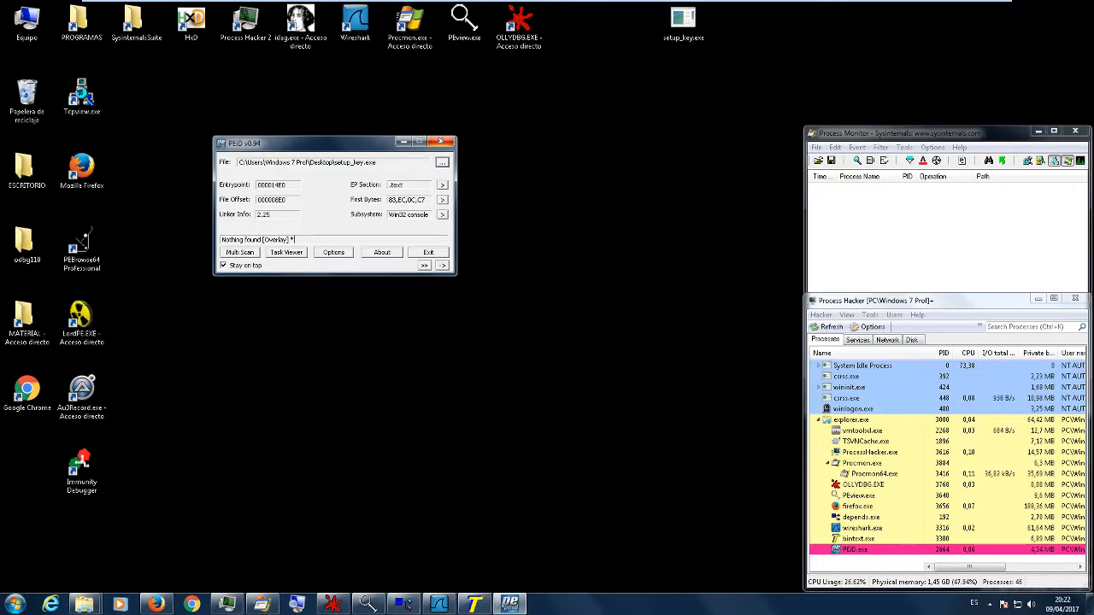
{"action": "left_click", "coordinate": [441, 142]}
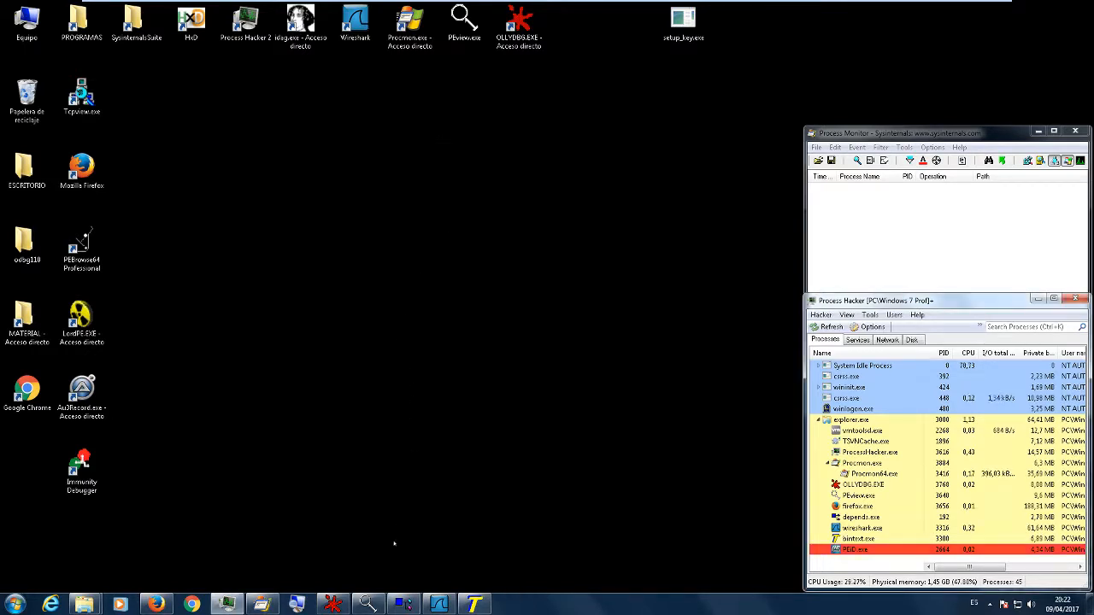
- Switch to Dependency Walker, load setup_key.exe from the desktop and enlarge the window vertically
{"action": "left_click", "coordinate": [403, 603]}
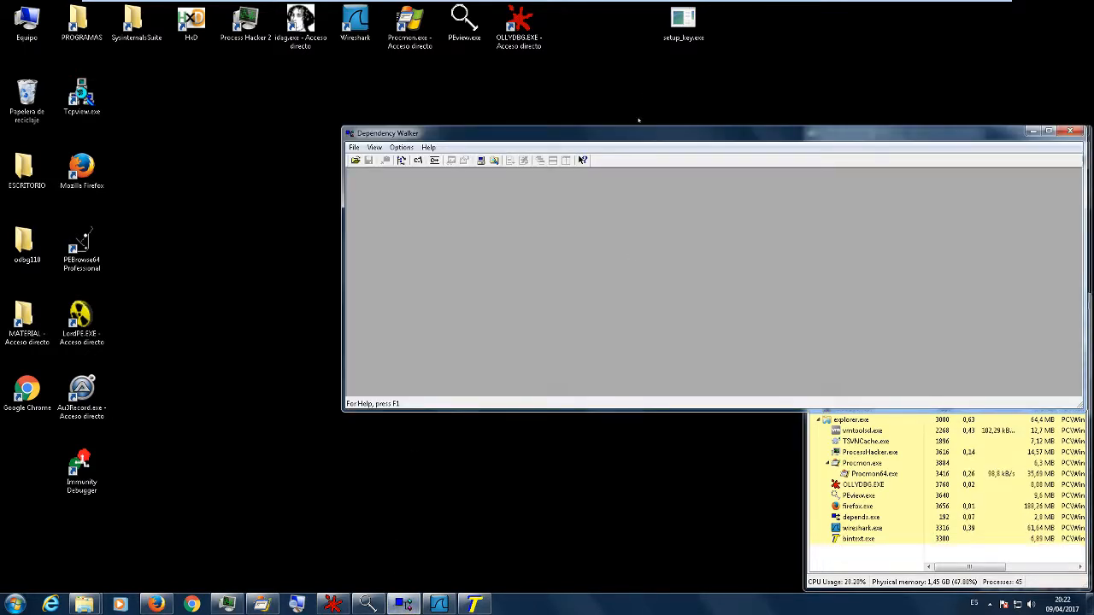
{"action": "left_click_drag", "start_coordinate": [640, 135], "coordinate": [325, 70]}
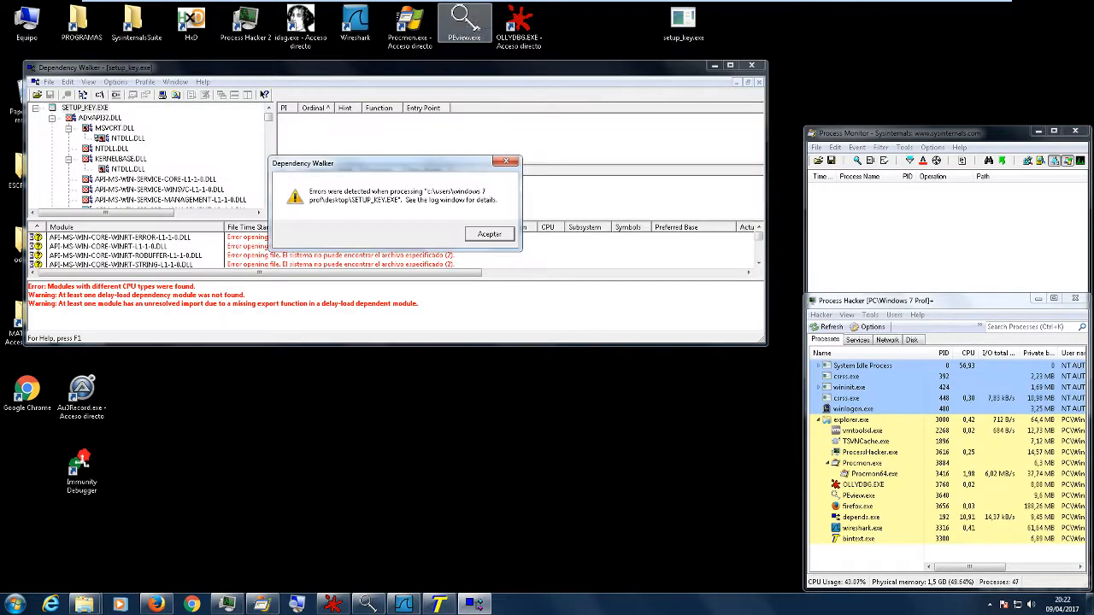
{"action": "left_click", "coordinate": [488, 235]}
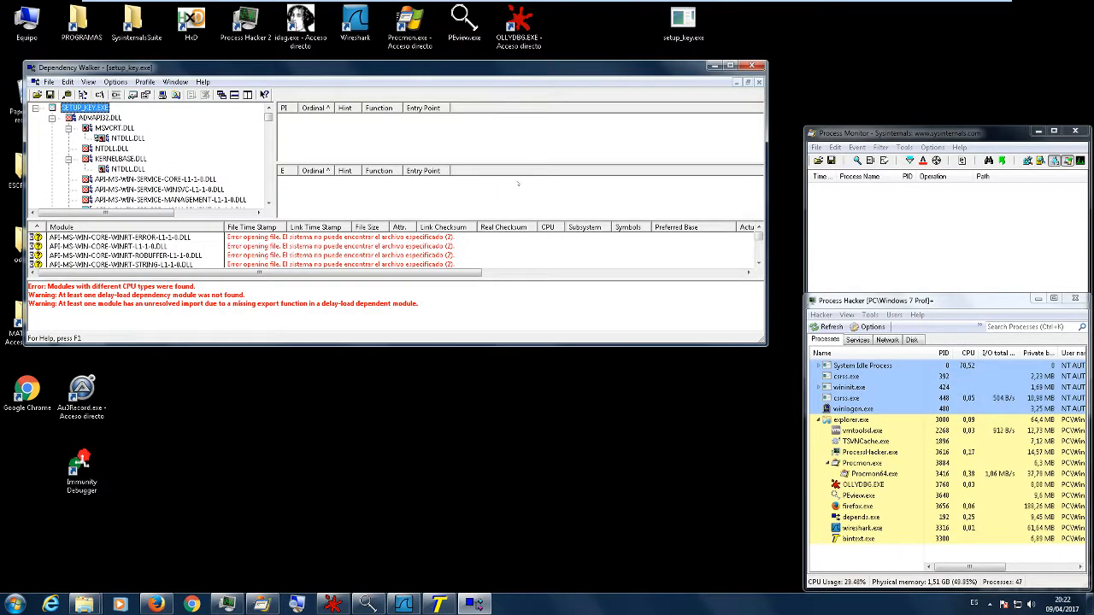
{"action": "left_click_drag", "start_coordinate": [432, 340], "coordinate": [426, 519]}
- Collapse the ADVAPI32.DLL, KERNEL32.DLL, MSVCRT.DLL, USER32.DLL and WS2_32.DLL branches under SETUP_KEY.EXE
{"action": "left_click", "coordinate": [52, 118]}
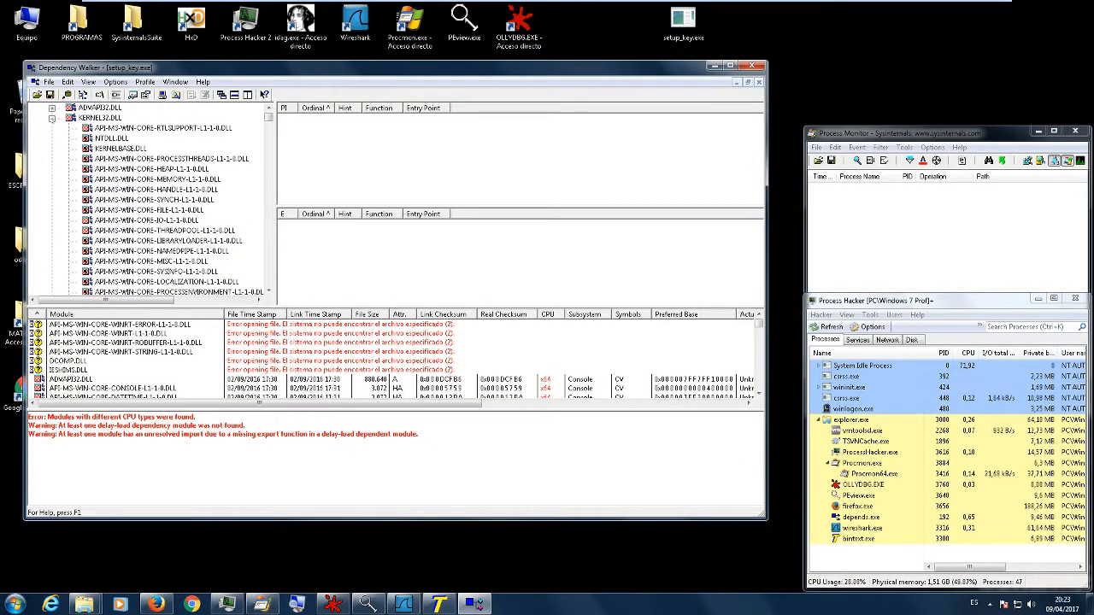
{"action": "left_click", "coordinate": [52, 119]}
{"action": "left_click", "coordinate": [52, 129]}
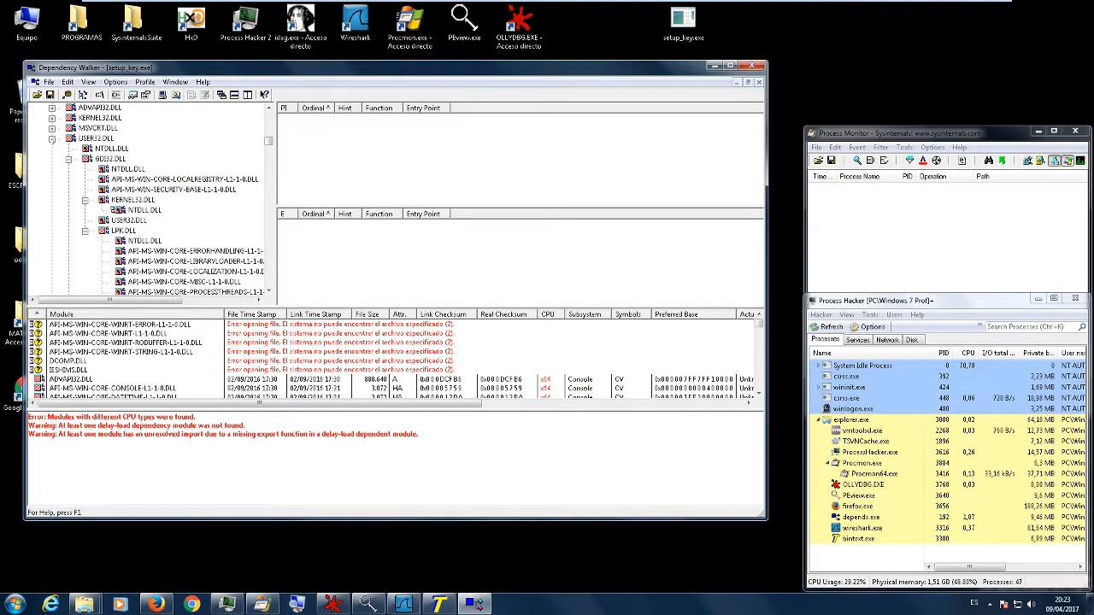
{"action": "left_click", "coordinate": [53, 138]}
{"action": "left_click", "coordinate": [52, 119]}
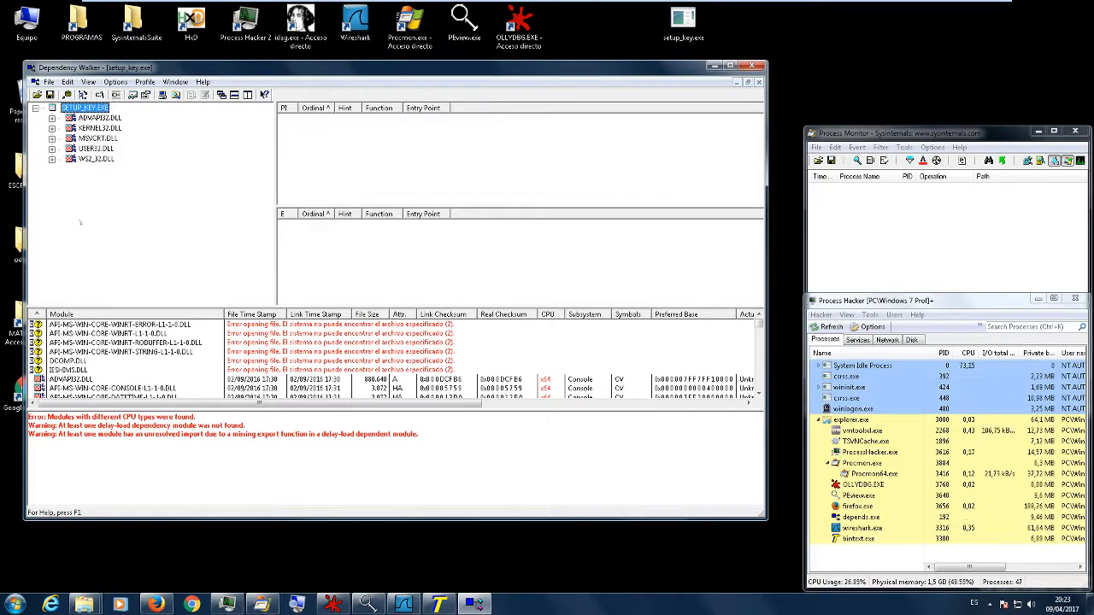
- Expand the KERNEL32.DLL, USER32.DLL and WS2_32.DLL branches and look through their dependent modules
{"action": "left_click", "coordinate": [52, 128]}
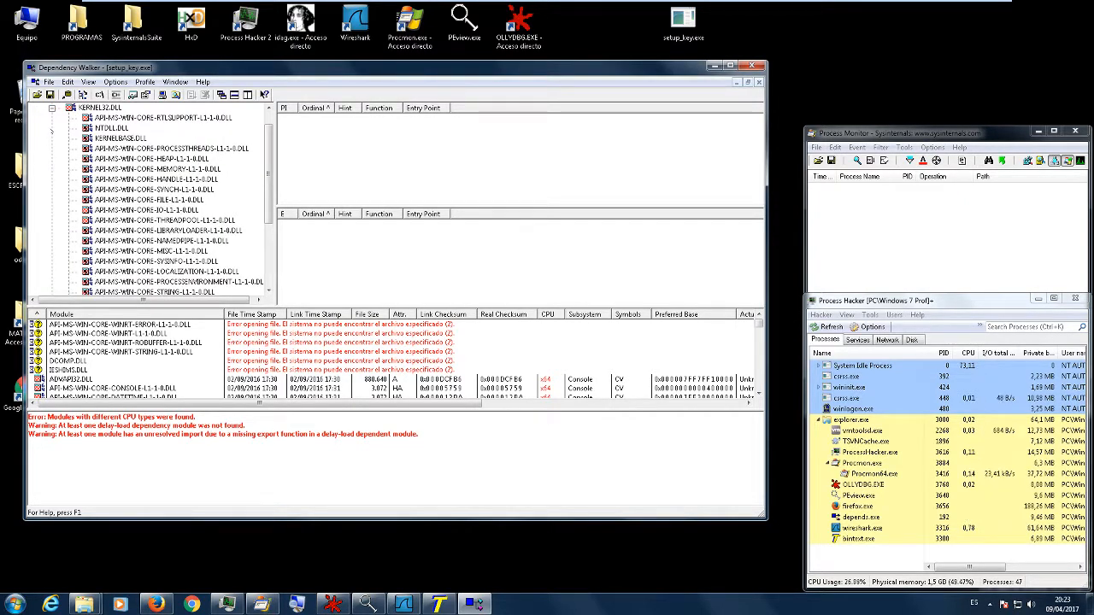
{"action": "scroll", "coordinate": [149, 201], "scroll_direction": "down", "scroll_amount": 4}
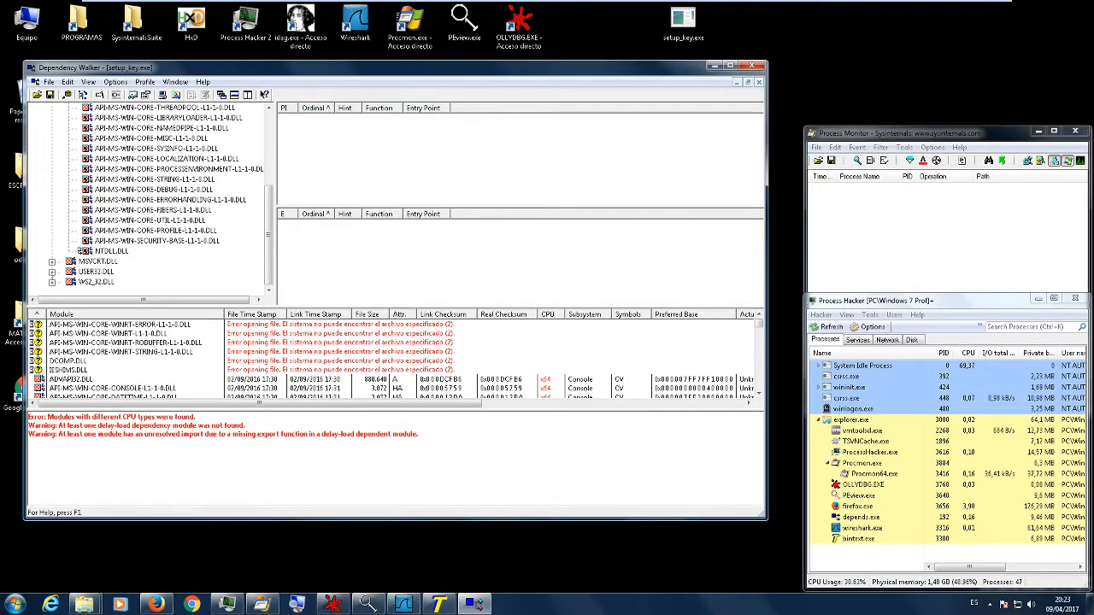
{"action": "left_click", "coordinate": [52, 271]}
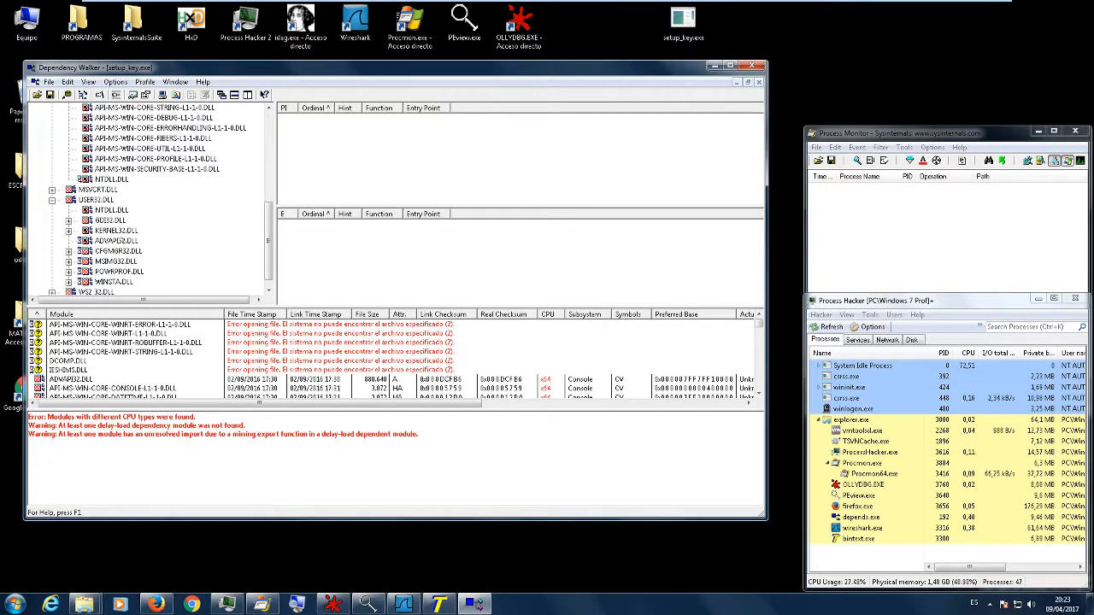
{"action": "scroll", "coordinate": [121, 247], "scroll_direction": "down", "scroll_amount": 1}
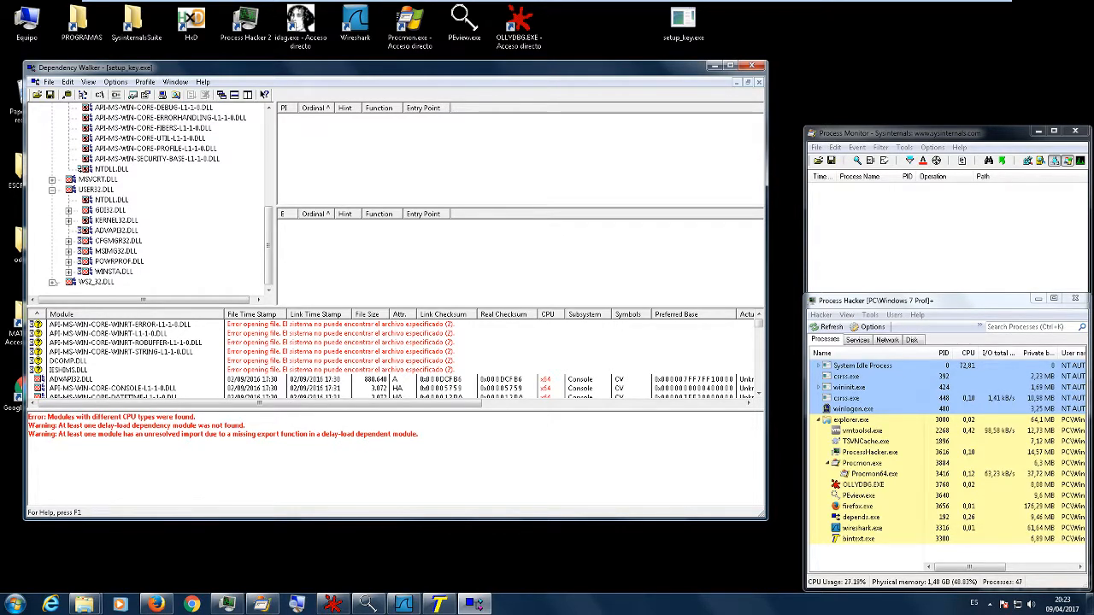
{"action": "left_click", "coordinate": [52, 281]}
{"action": "scroll", "coordinate": [141, 224], "scroll_direction": "down", "scroll_amount": 2}
{"action": "scroll", "coordinate": [147, 222], "scroll_direction": "up", "scroll_amount": 4}
{"action": "scroll", "coordinate": [147, 222], "scroll_direction": "up", "scroll_amount": 10}
- Expand ADVAPI32.DLL and its KERNELBASE.DLL branch, and display the functions that SETUP_KEY.EXE imports from ADVAPI32.DLL
{"action": "left_click", "coordinate": [52, 118]}
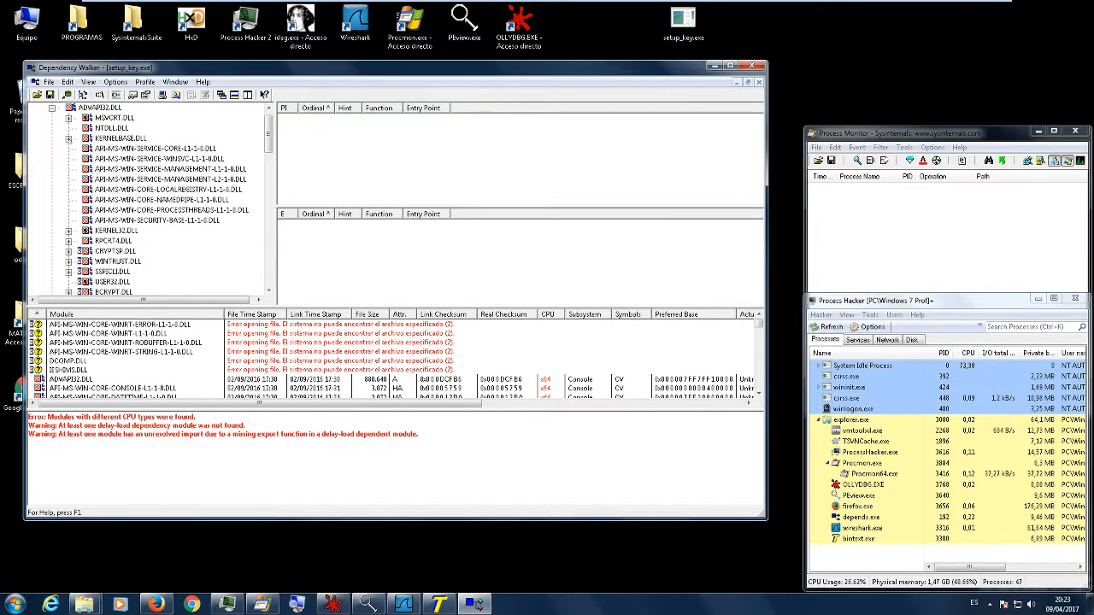
{"action": "left_click", "coordinate": [68, 137]}
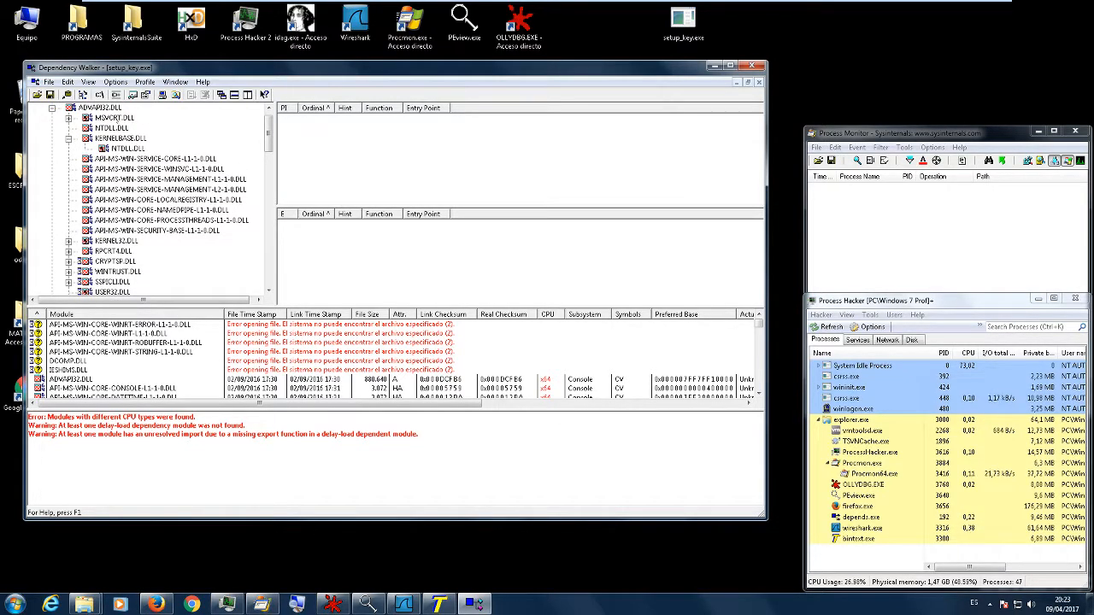
{"action": "left_click", "coordinate": [100, 109]}
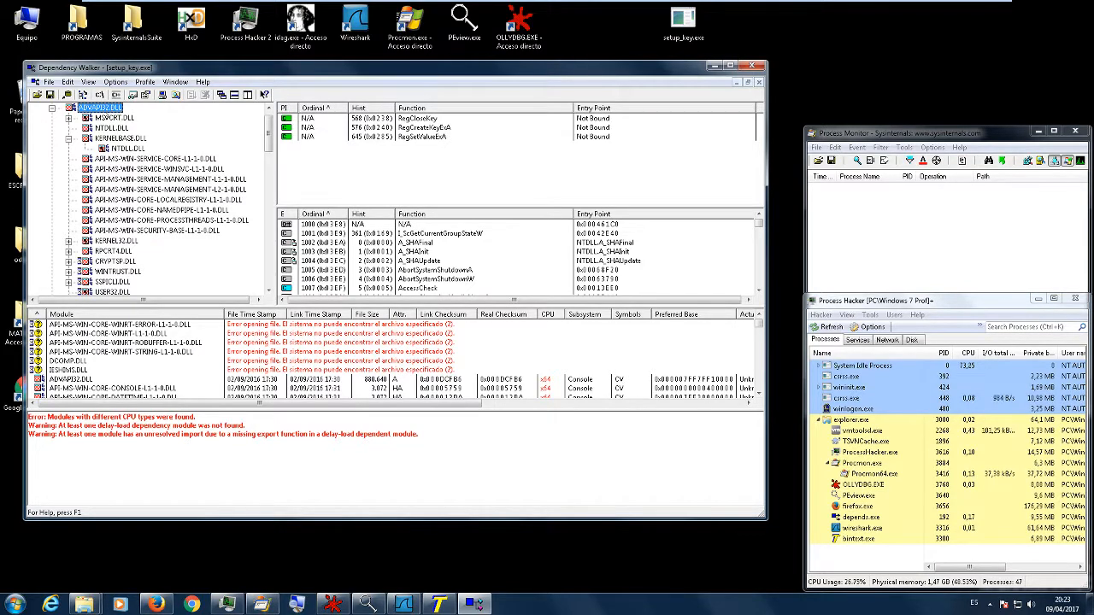
{"action": "scroll", "coordinate": [117, 124], "scroll_direction": "up", "scroll_amount": 1}
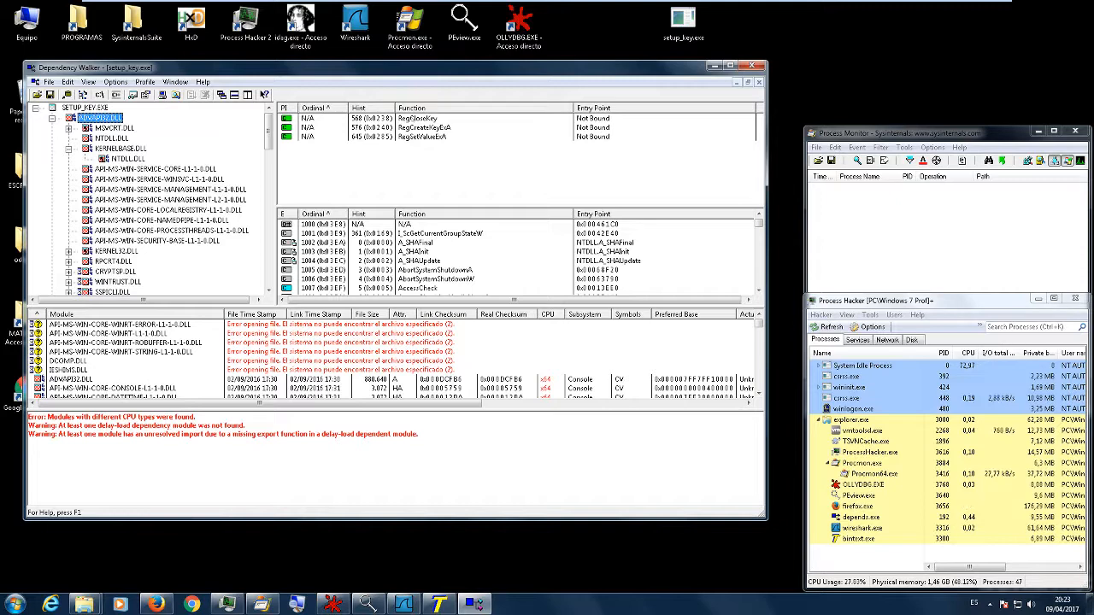
- Review the ADVAPI32.DLL imports RegCloseKey, RegCreateKeyExA and RegSetValueExA by highlighting their rows
{"action": "left_click", "coordinate": [412, 118]}
{"action": "left_click", "coordinate": [411, 127]}
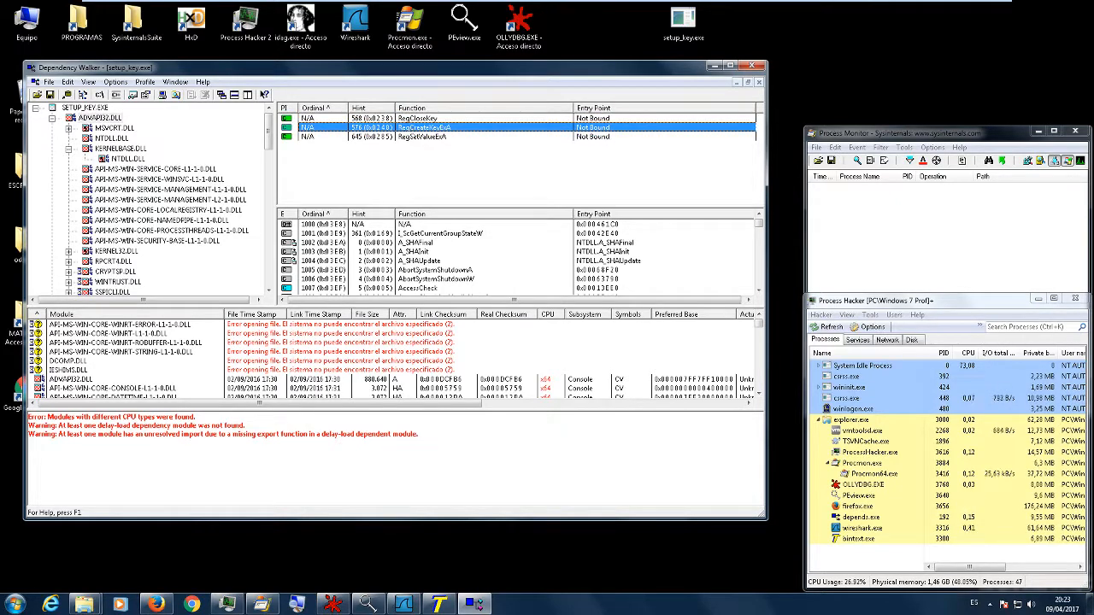
{"action": "left_click", "coordinate": [423, 137]}
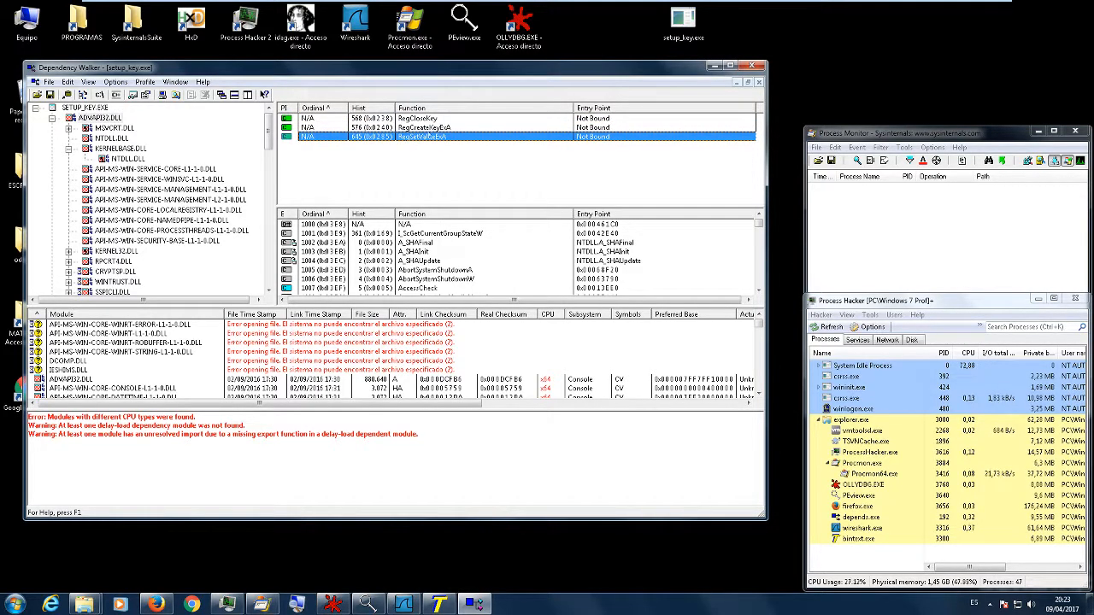
{"action": "key", "text": "Up"}
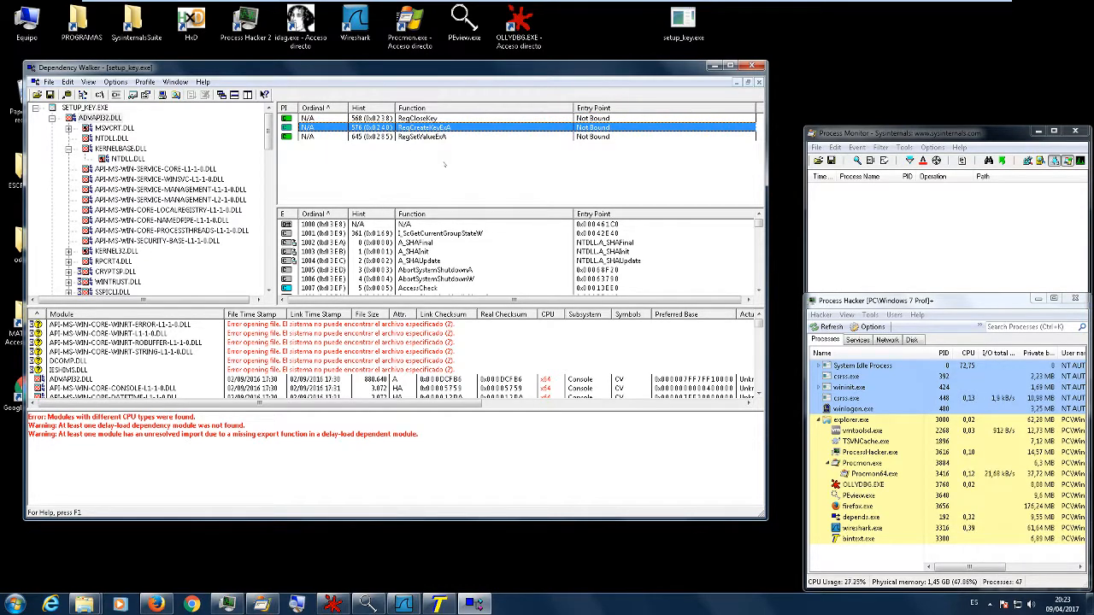
{"action": "left_click", "coordinate": [459, 165]}
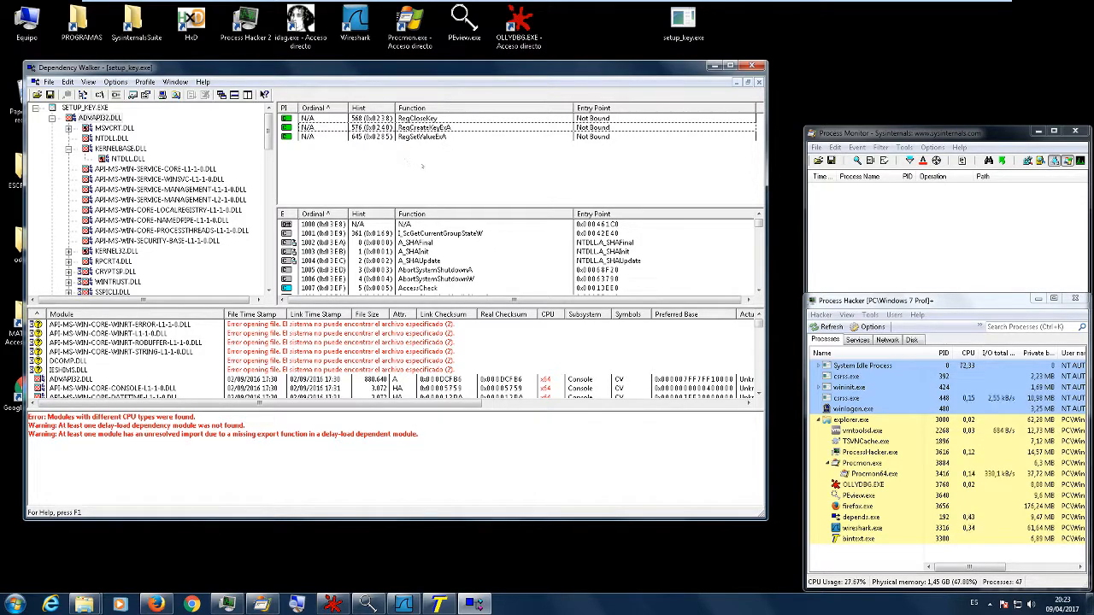
{"action": "left_click", "coordinate": [97, 119]}
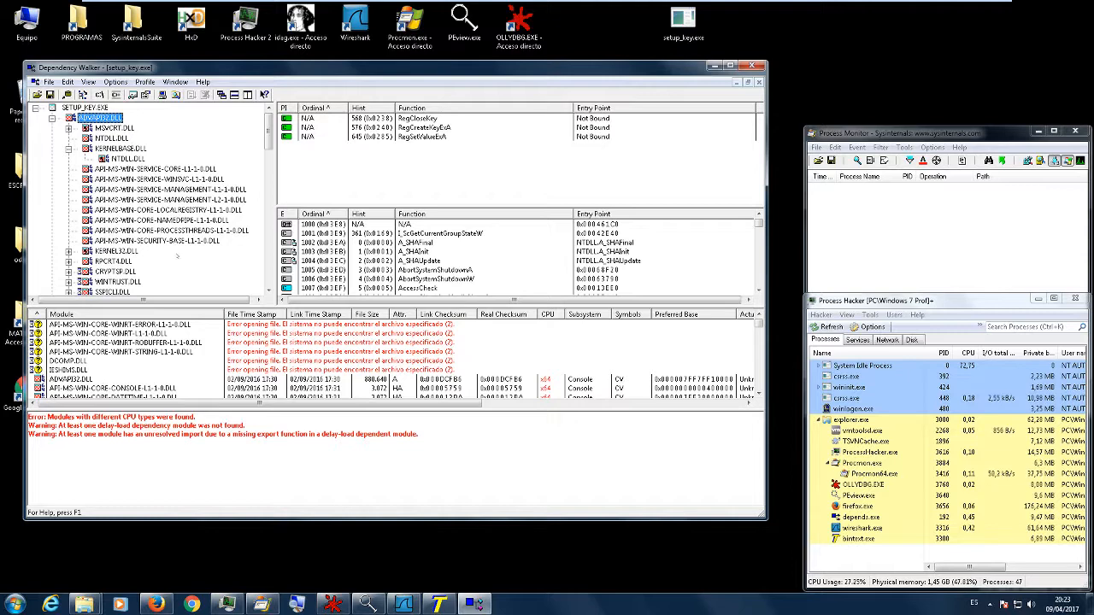
{"action": "left_click", "coordinate": [462, 137]}
{"action": "left_click", "coordinate": [452, 128]}
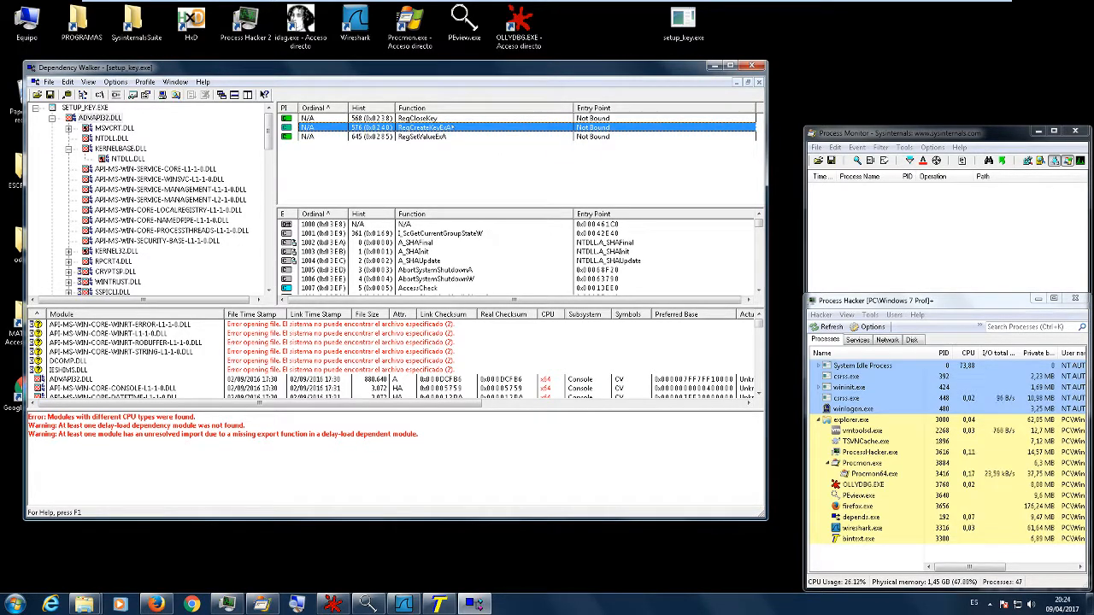
- Minimise Dependency Walker, switch to the VirusTotal page in Firefox and maximise the browser window
{"action": "left_click", "coordinate": [714, 66]}
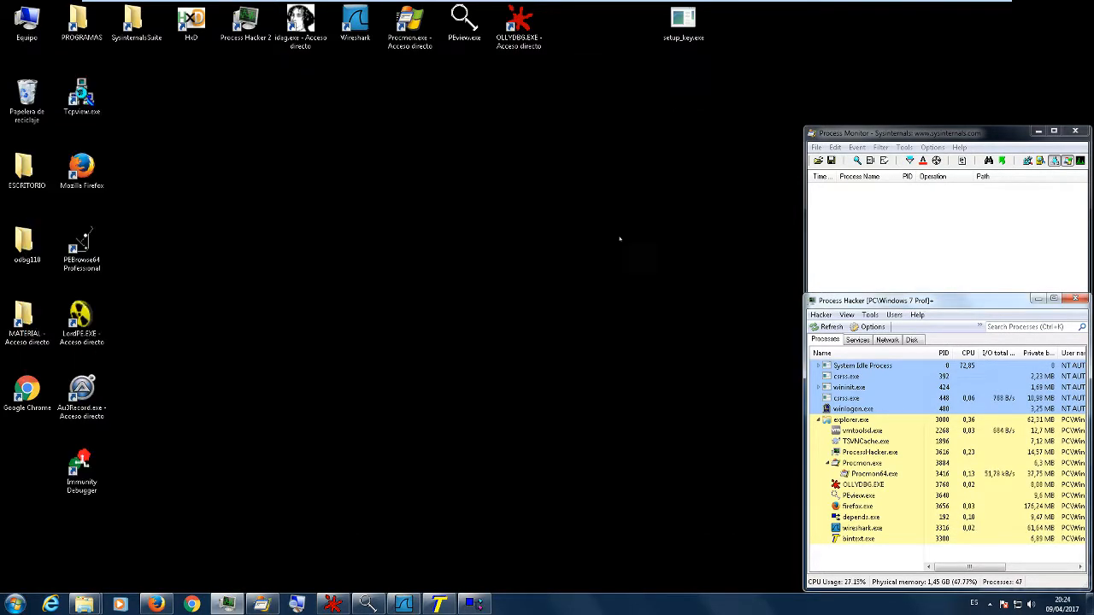
{"action": "left_click", "coordinate": [155, 605]}
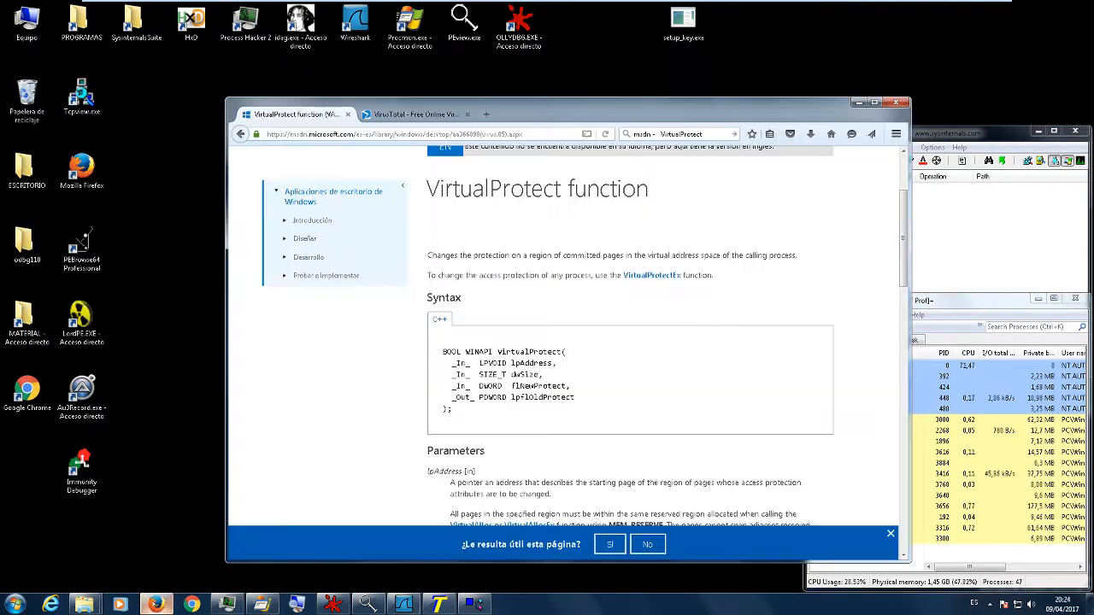
{"action": "left_click", "coordinate": [416, 114]}
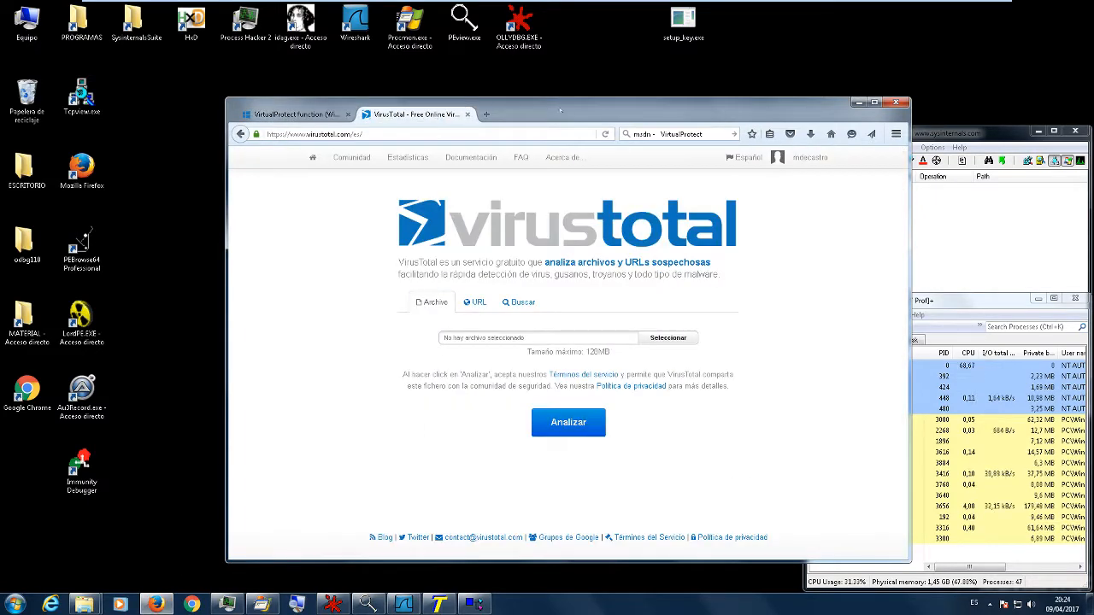
{"action": "double_click", "coordinate": [547, 109]}
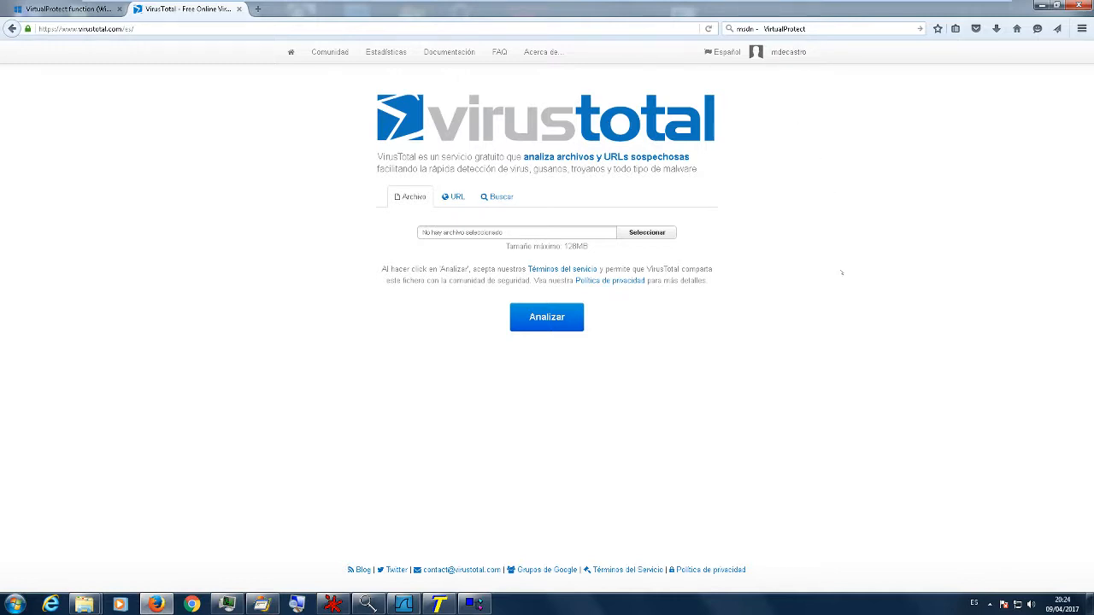
- Select setup_key.exe from the desktop as the file to scan on VirusTotal and start its analysis
{"action": "left_click", "coordinate": [643, 234]}
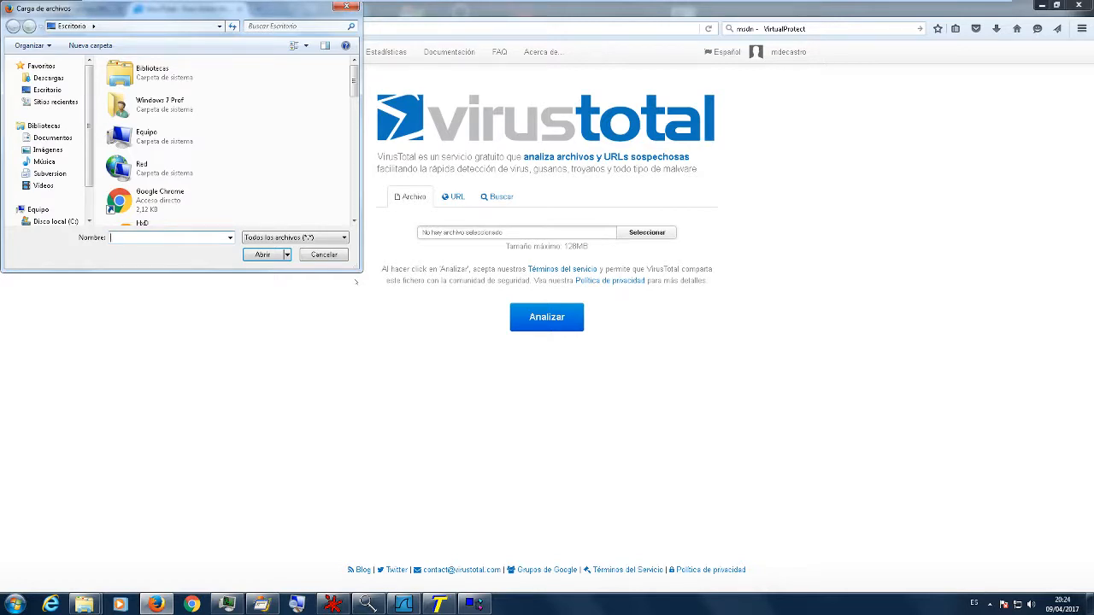
{"action": "left_click_drag", "start_coordinate": [355, 84], "coordinate": [341, 218]}
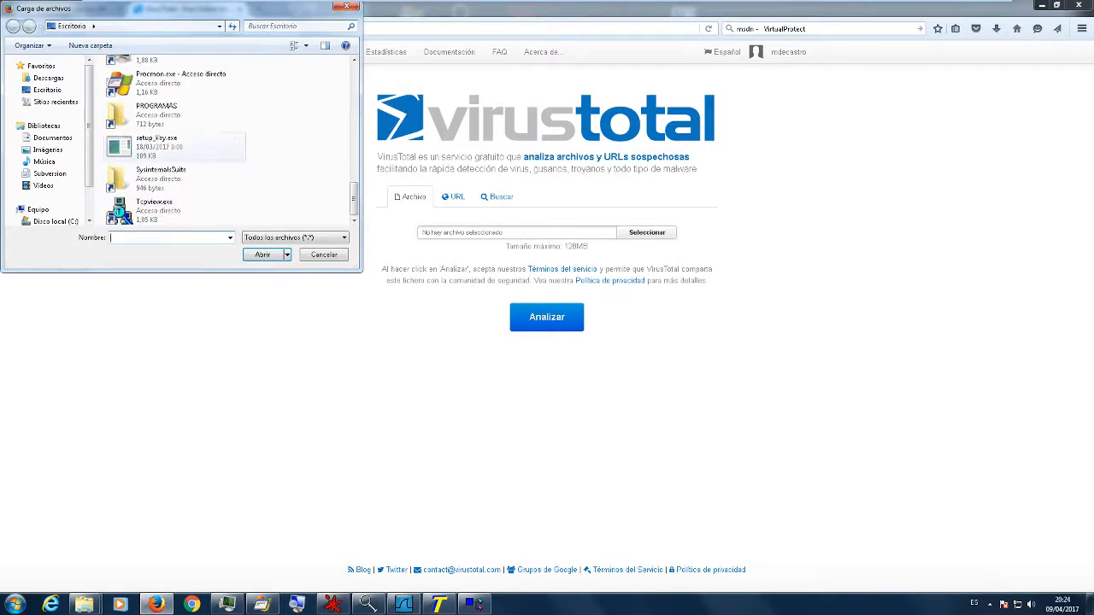
{"action": "left_click", "coordinate": [156, 141]}
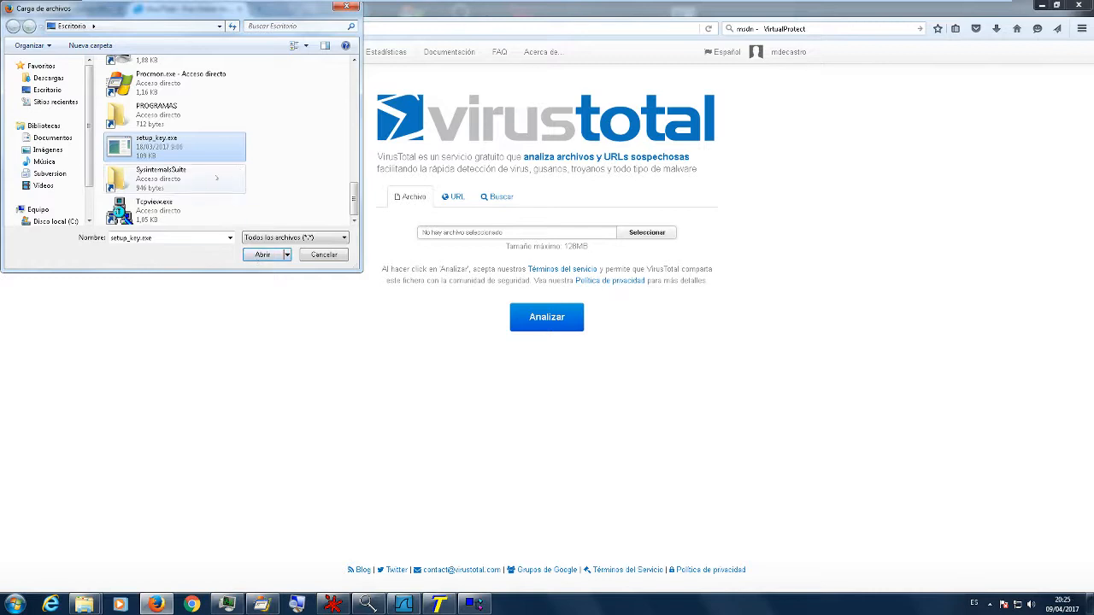
{"action": "left_click", "coordinate": [262, 255]}
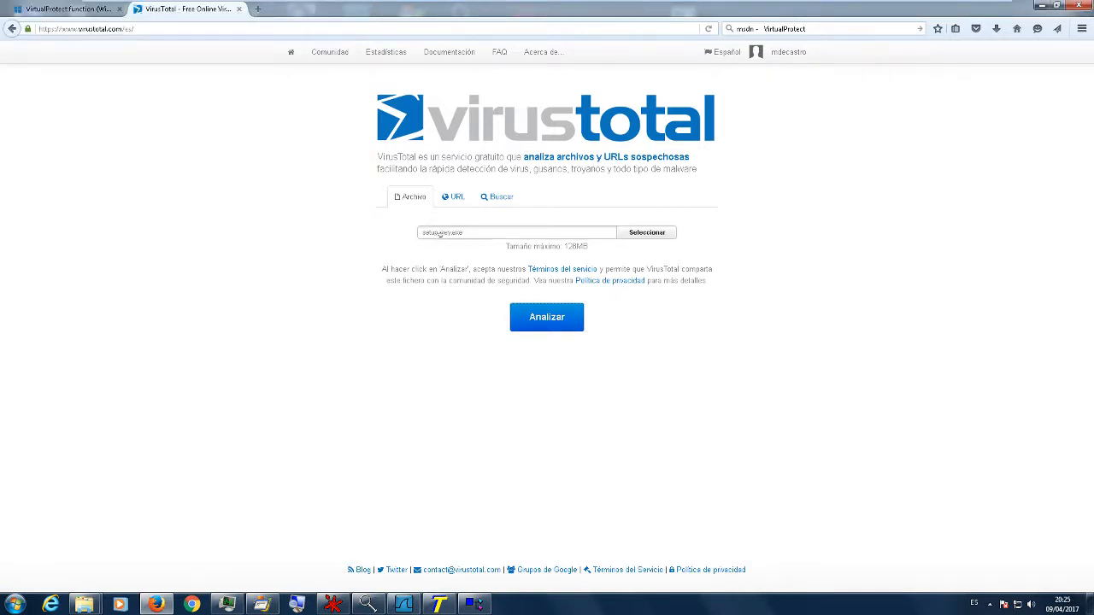
{"action": "left_click", "coordinate": [561, 331]}
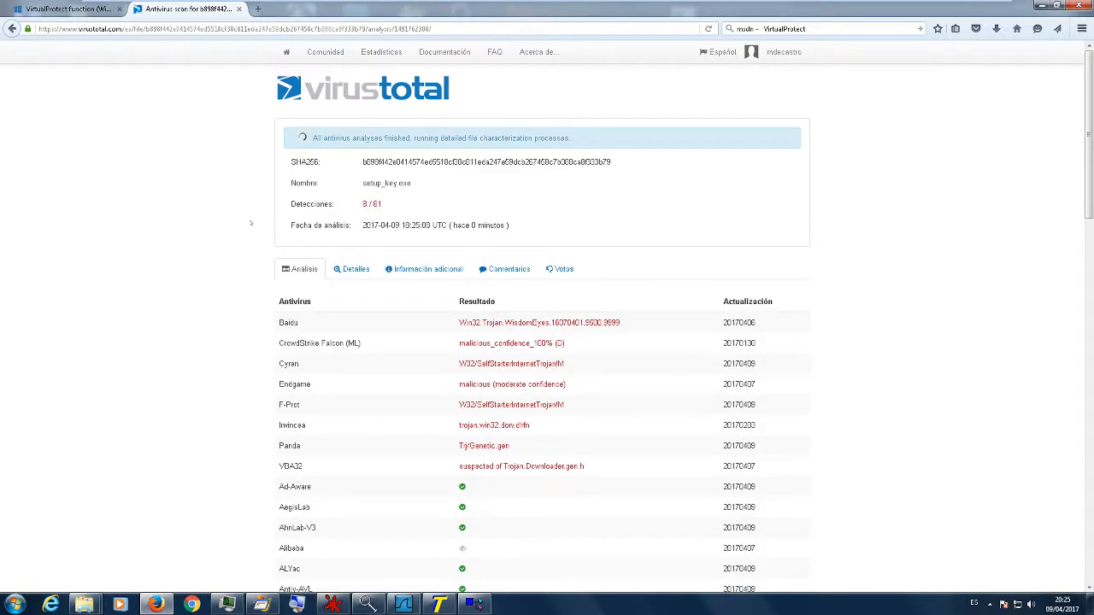
- Look through the full list of antivirus engines and their verdicts for setup_key.exe
{"action": "scroll", "coordinate": [251, 226], "scroll_direction": "down", "scroll_amount": 8}
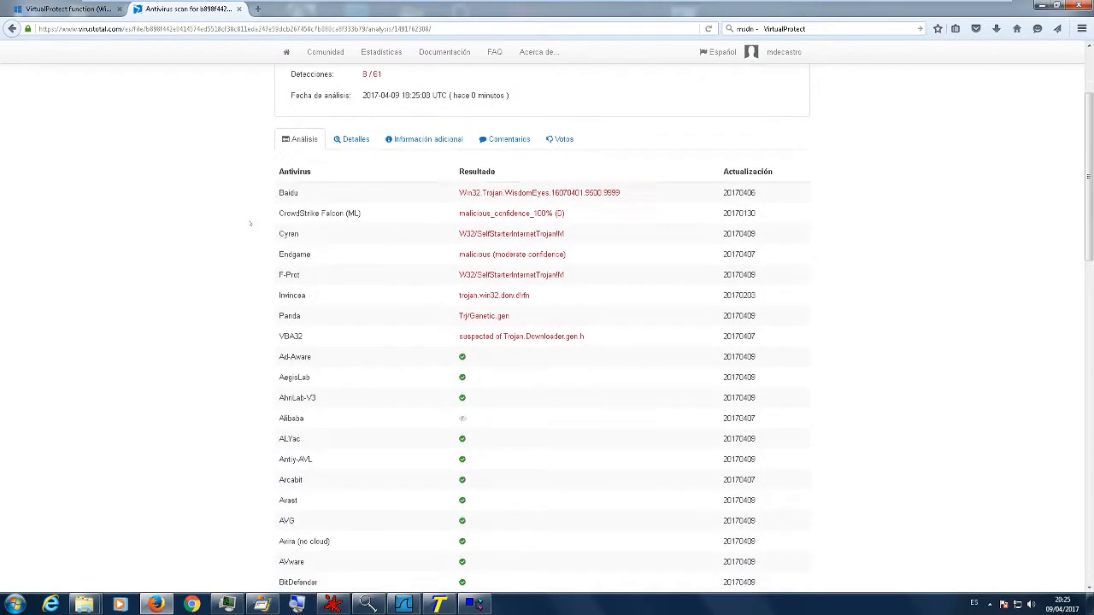
{"action": "scroll", "coordinate": [253, 228], "scroll_direction": "down", "scroll_amount": 5}
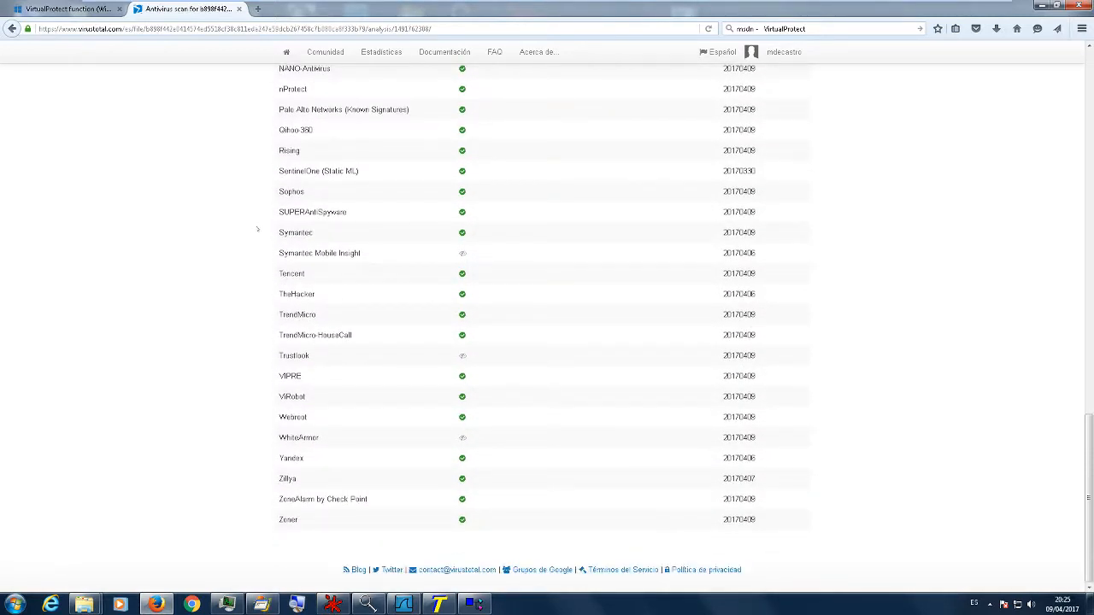
{"action": "scroll", "coordinate": [258, 229], "scroll_direction": "up", "scroll_amount": 3}
{"action": "scroll", "coordinate": [251, 288], "scroll_direction": "up", "scroll_amount": 2}
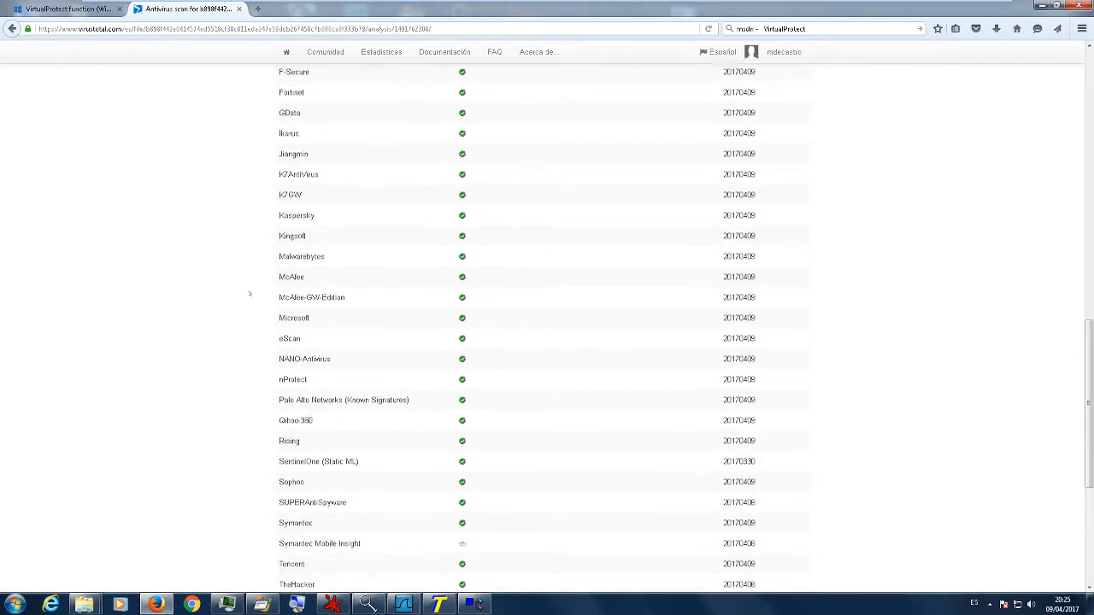
{"action": "scroll", "coordinate": [249, 291], "scroll_direction": "up", "scroll_amount": 1}
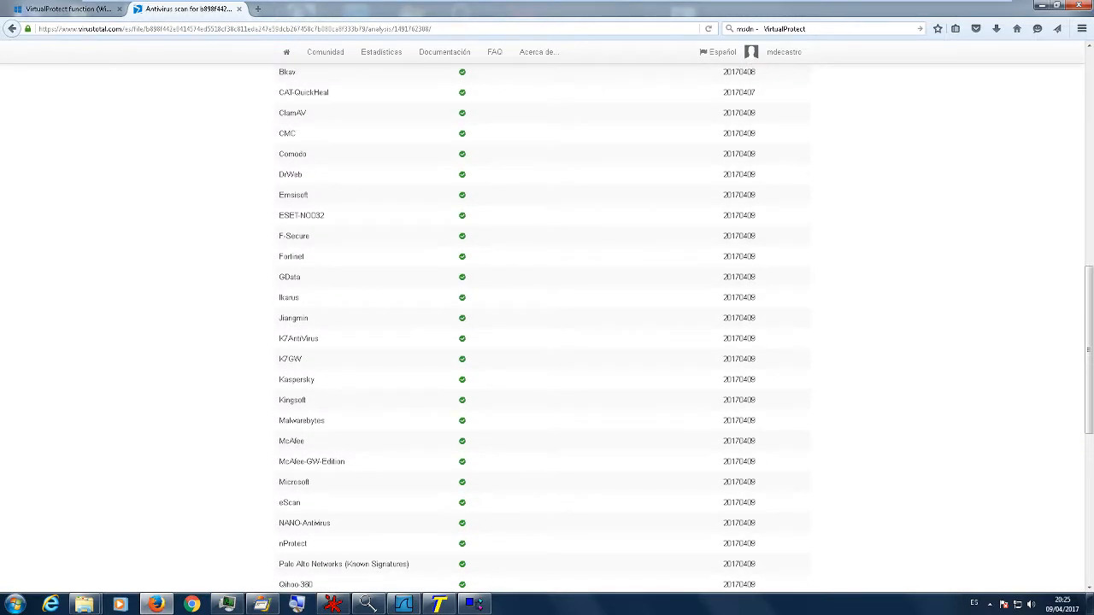
{"action": "scroll", "coordinate": [257, 276], "scroll_direction": "up", "scroll_amount": 1}
{"action": "scroll", "coordinate": [244, 284], "scroll_direction": "up", "scroll_amount": 2}
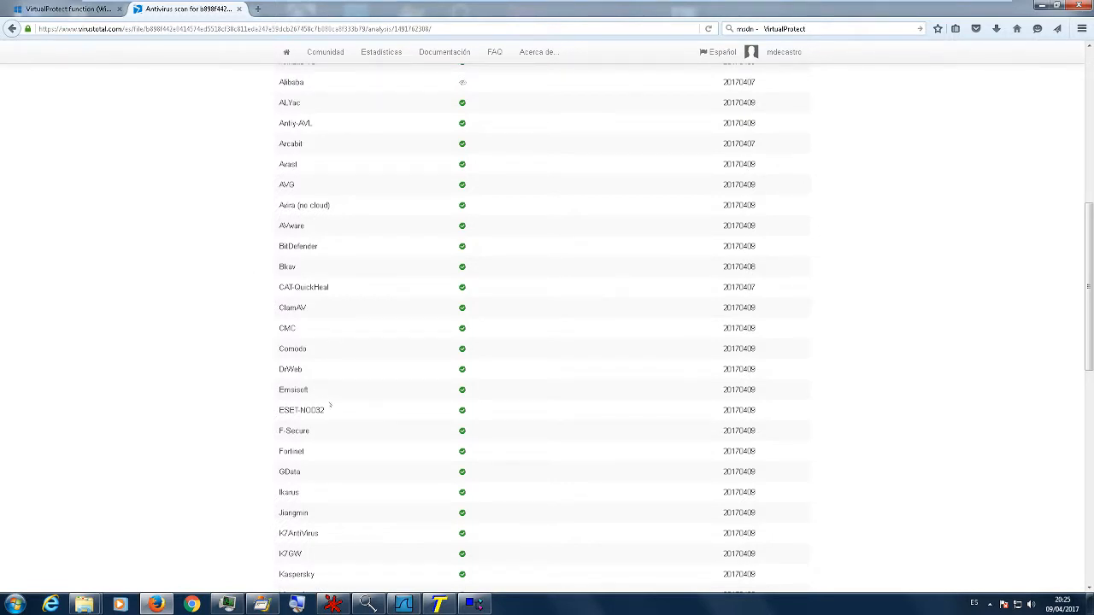
{"action": "scroll", "coordinate": [248, 248], "scroll_direction": "up", "scroll_amount": 3}
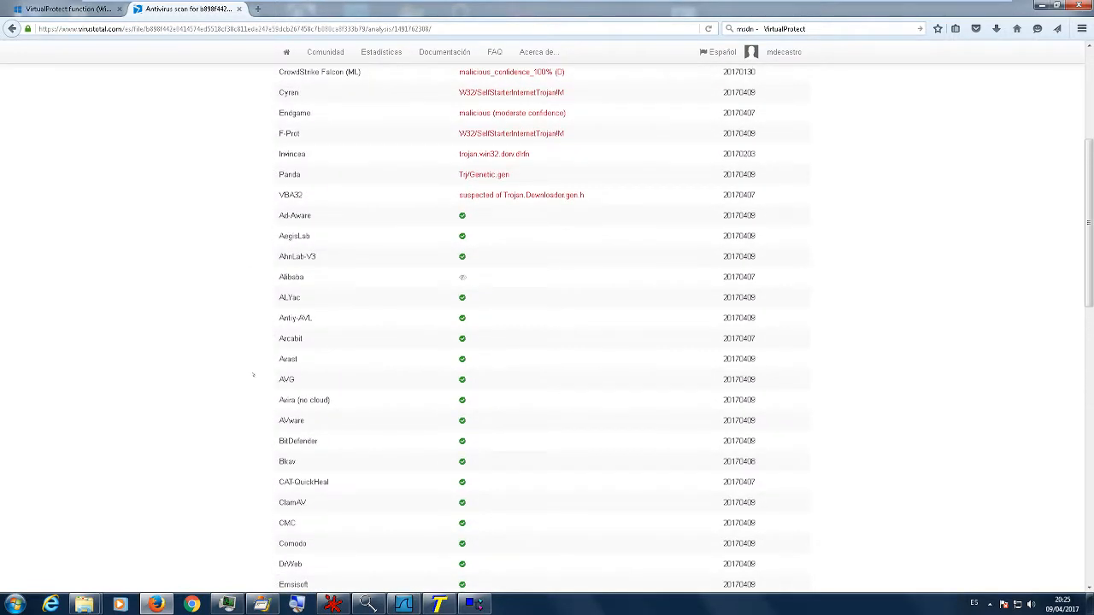
{"action": "scroll", "coordinate": [257, 320], "scroll_direction": "up", "scroll_amount": 2}
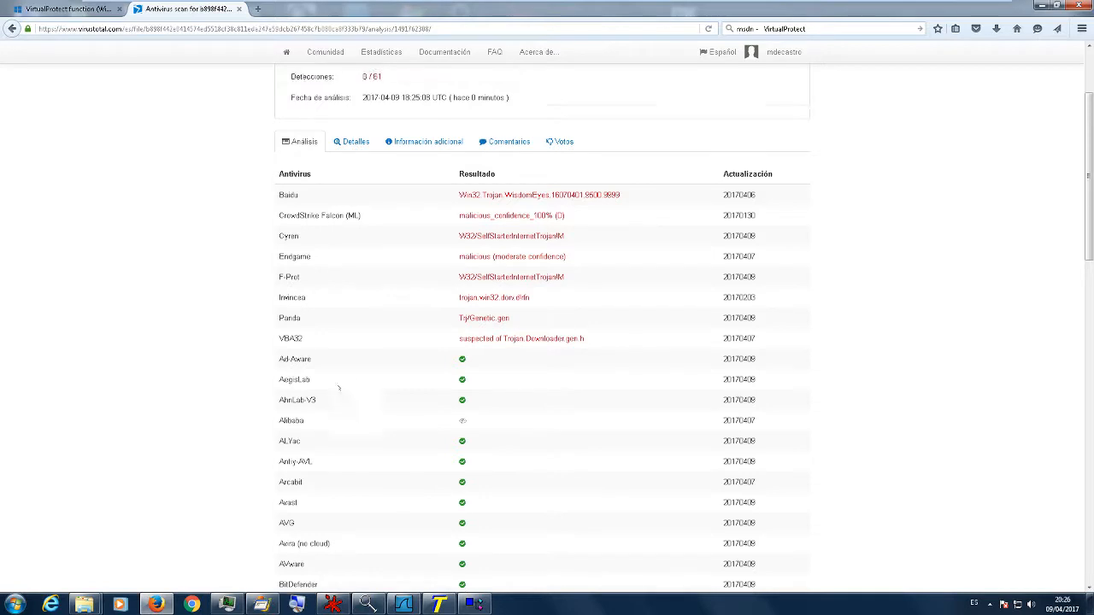
{"action": "scroll", "coordinate": [235, 286], "scroll_direction": "up", "scroll_amount": 3}
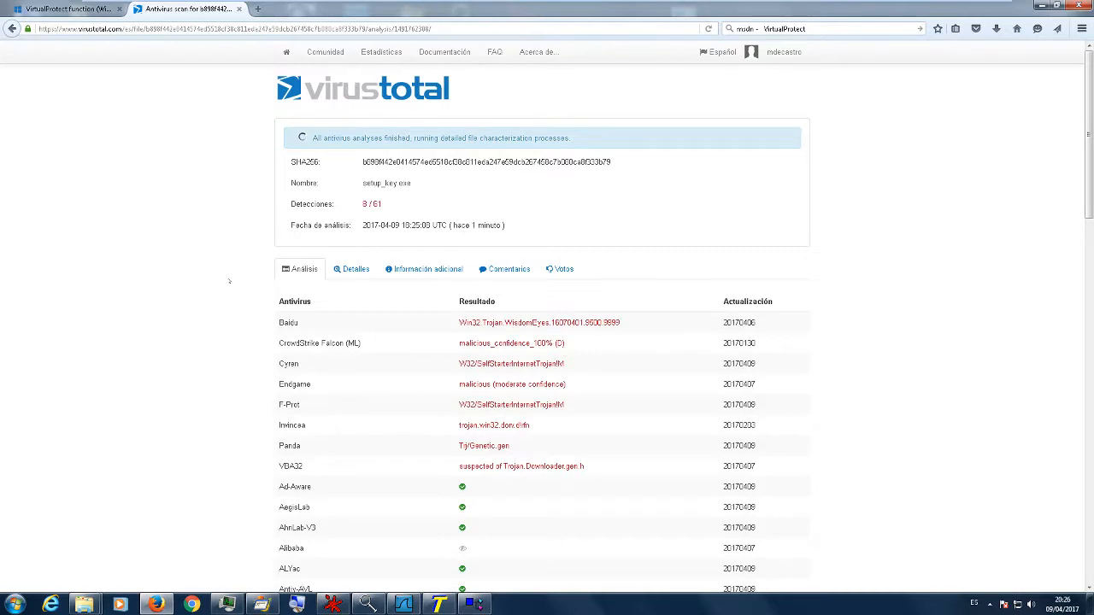
- Open the report's file details and examine the PE header, sections and metadata, expanding and collapsing the ADVAPI32.dll imports
{"action": "left_click", "coordinate": [338, 275]}
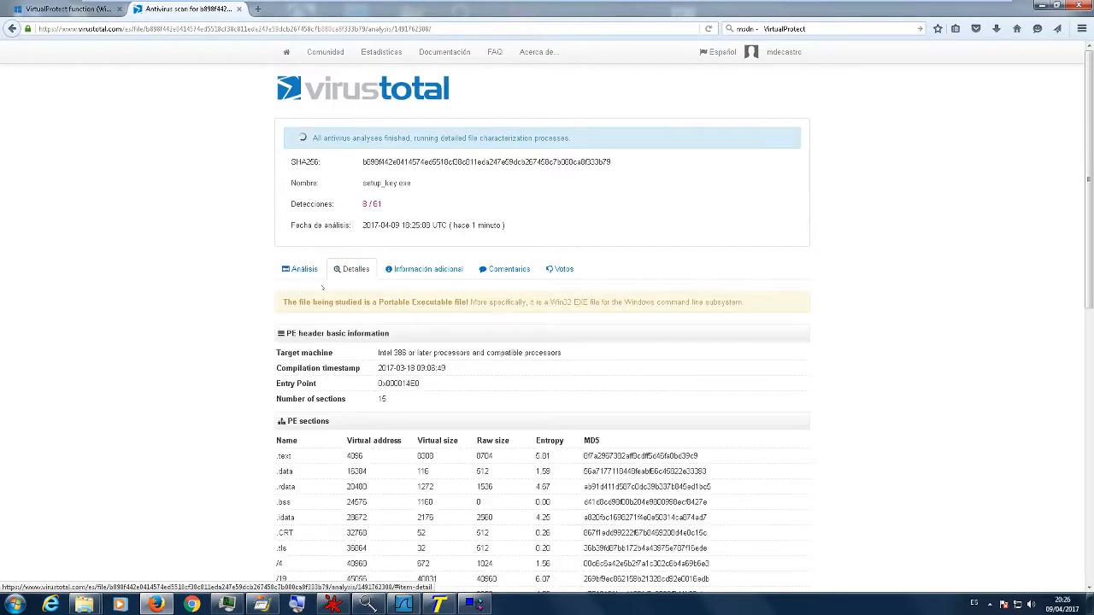
{"action": "scroll", "coordinate": [189, 310], "scroll_direction": "down", "scroll_amount": 3}
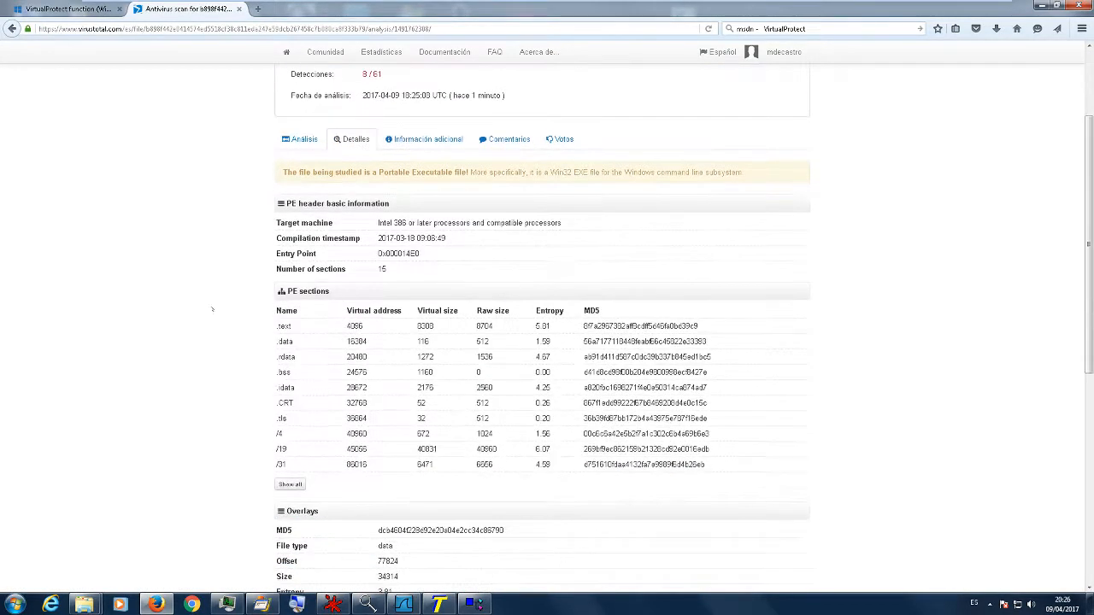
{"action": "scroll", "coordinate": [205, 350], "scroll_direction": "down", "scroll_amount": 4}
{"action": "scroll", "coordinate": [216, 354], "scroll_direction": "down", "scroll_amount": 2}
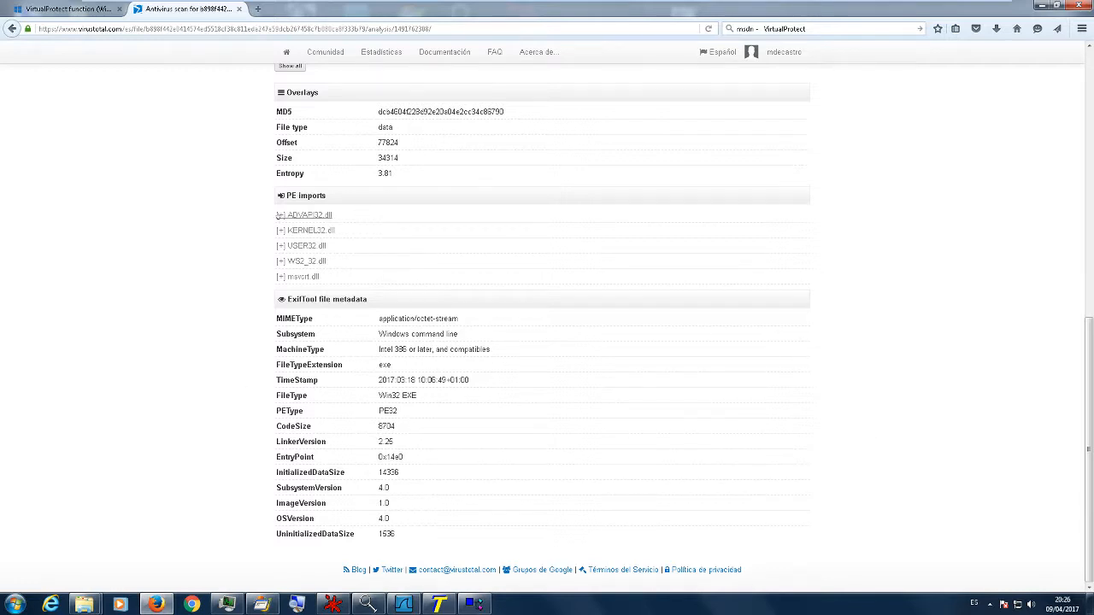
{"action": "left_click", "coordinate": [312, 216]}
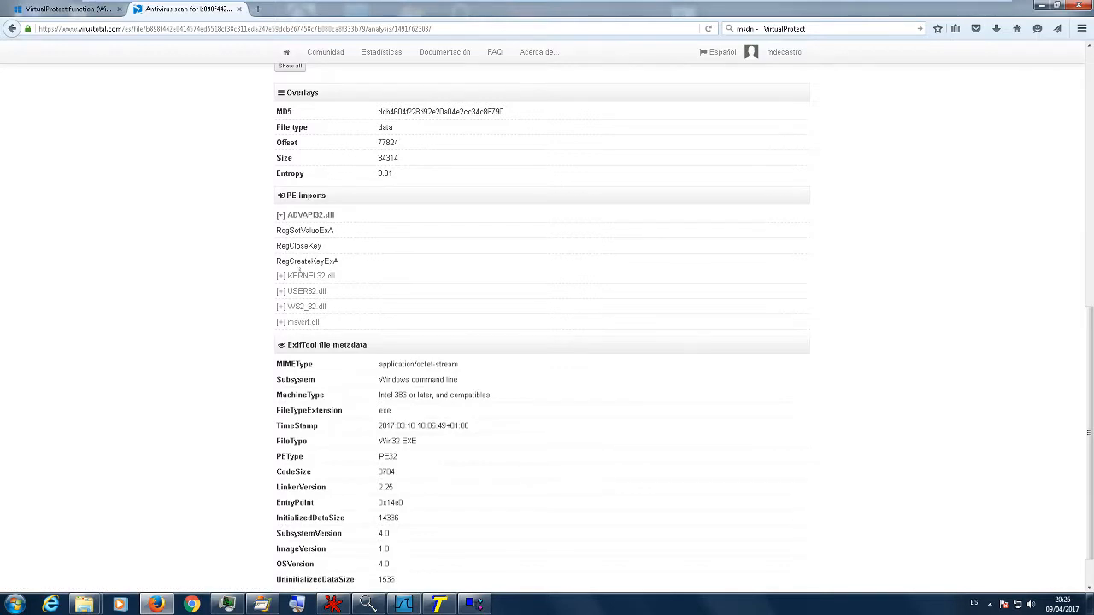
{"action": "left_click", "coordinate": [310, 215]}
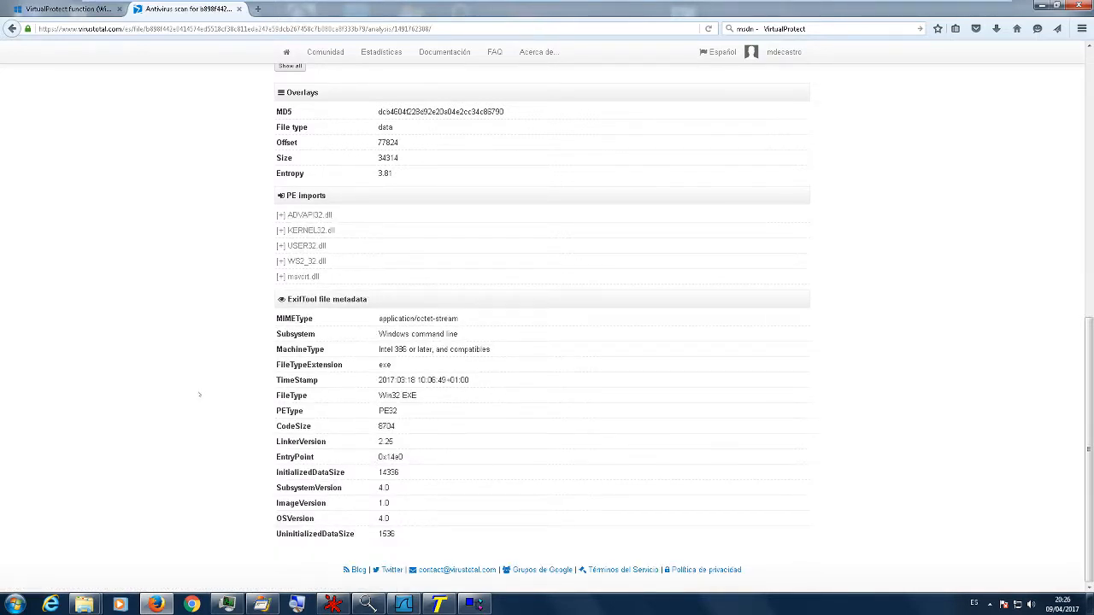
{"action": "scroll", "coordinate": [208, 411], "scroll_direction": "up", "scroll_amount": 6}
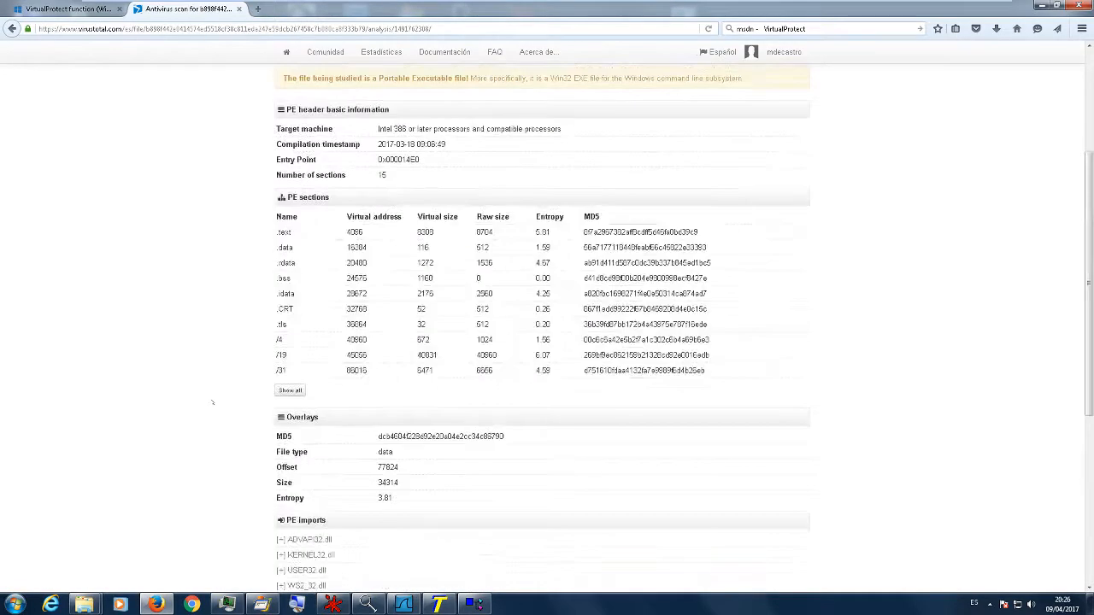
{"action": "scroll", "coordinate": [214, 393], "scroll_direction": "up", "scroll_amount": 4}
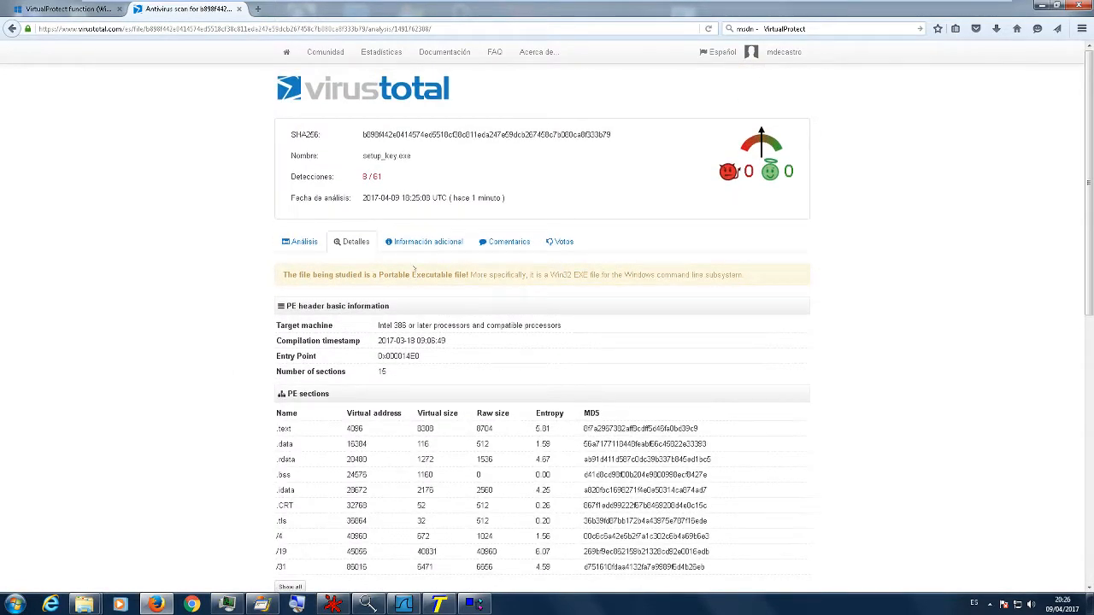
- Open the report's additional information and review the Magic literal and First submission entries by highlighting them
{"action": "left_click", "coordinate": [427, 242]}
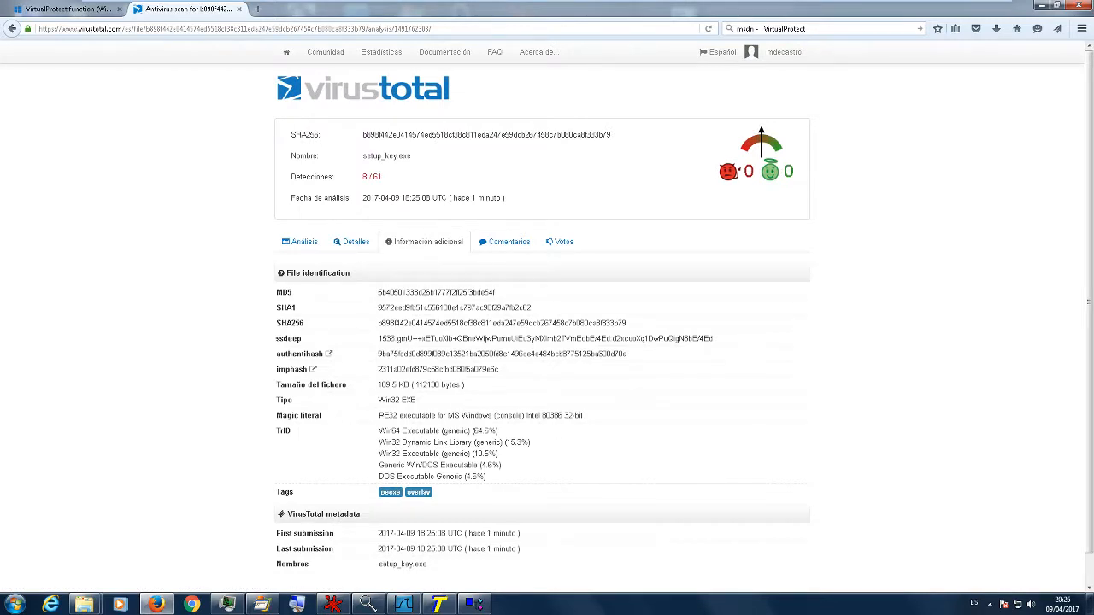
{"action": "left_click_drag", "start_coordinate": [384, 415], "coordinate": [554, 428]}
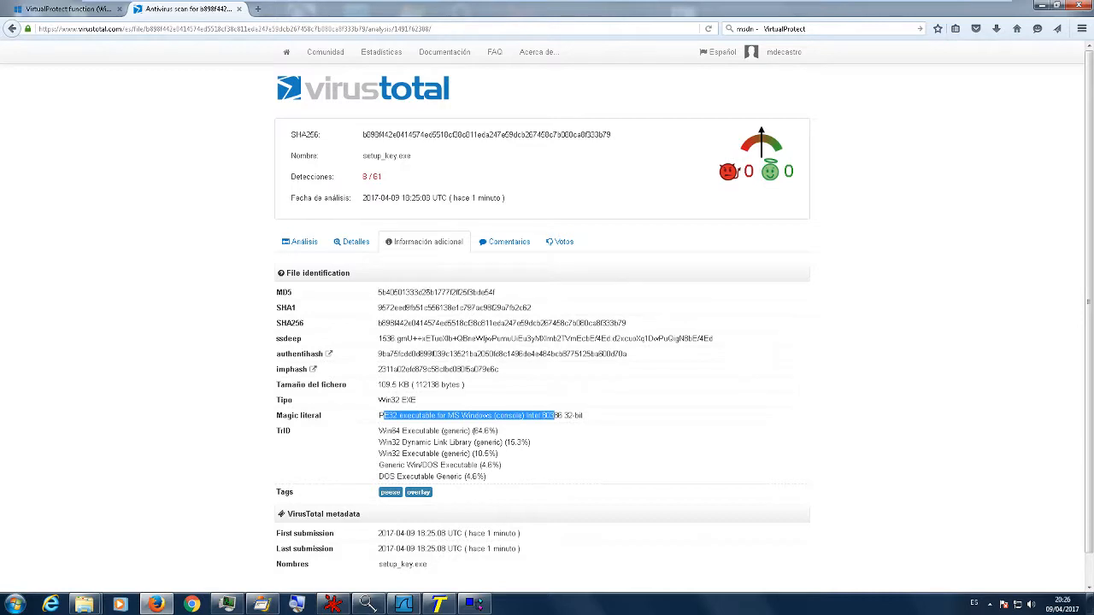
{"action": "scroll", "coordinate": [219, 380], "scroll_direction": "down", "scroll_amount": 1}
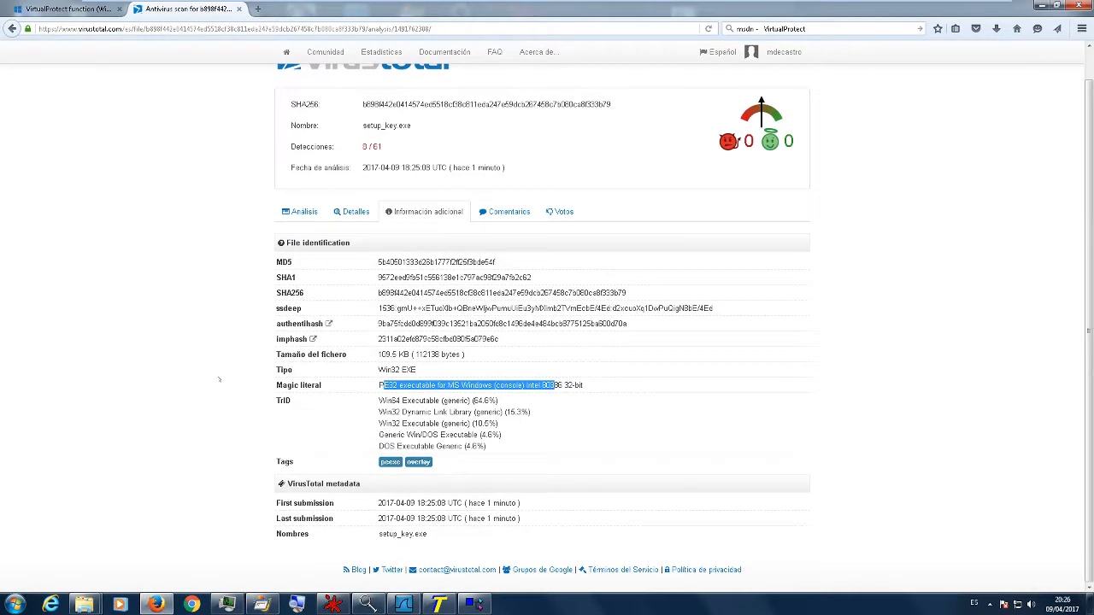
{"action": "left_click_drag", "start_coordinate": [537, 507], "coordinate": [366, 502]}
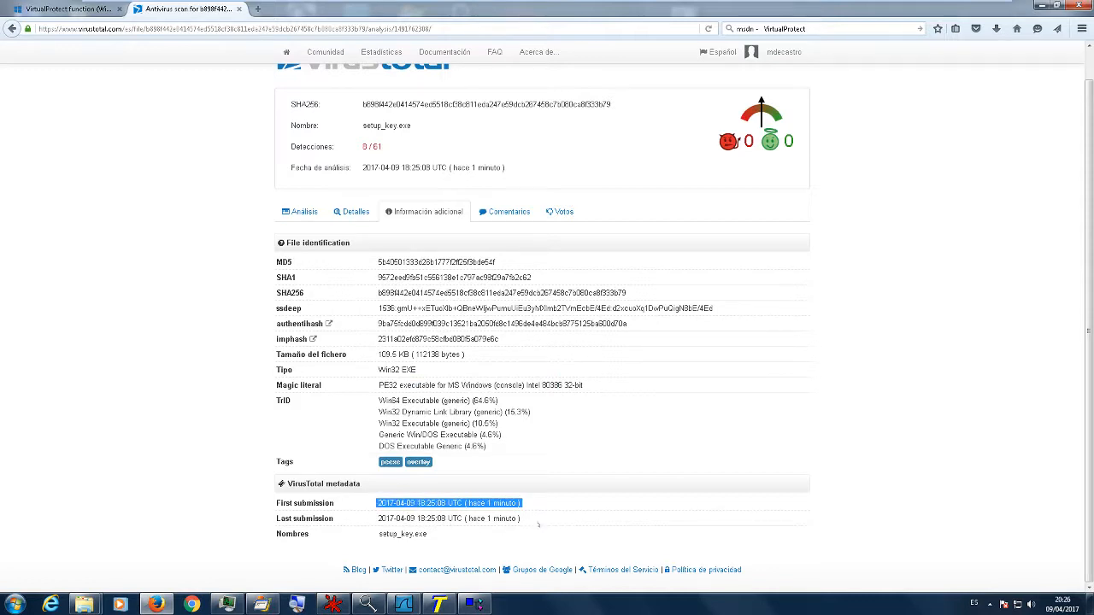
{"action": "scroll", "coordinate": [596, 384], "scroll_direction": "up", "scroll_amount": 1}
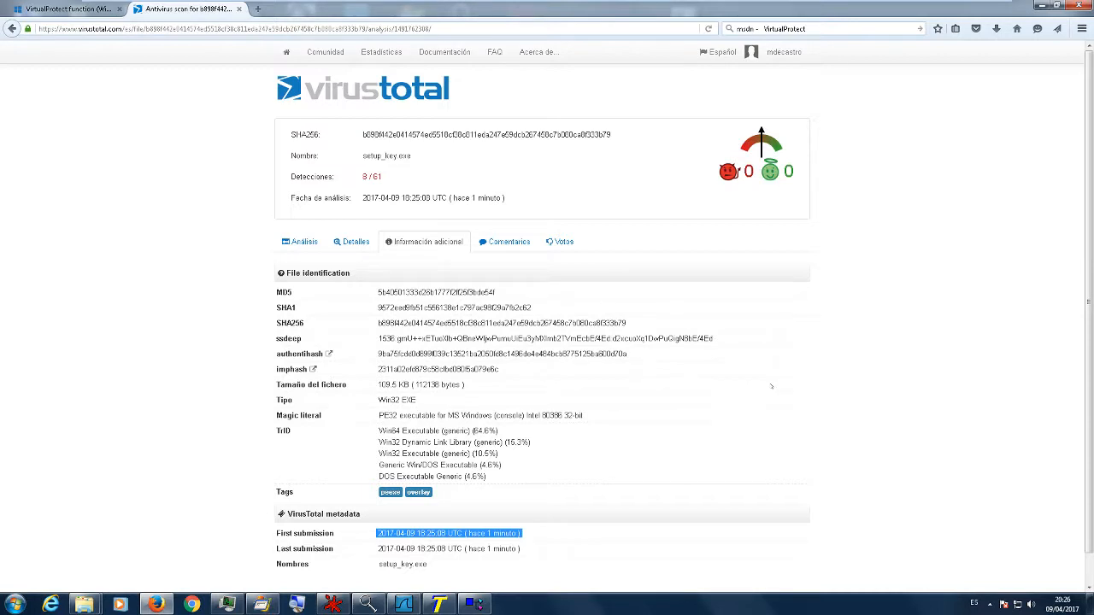
{"action": "left_click", "coordinate": [856, 363]}
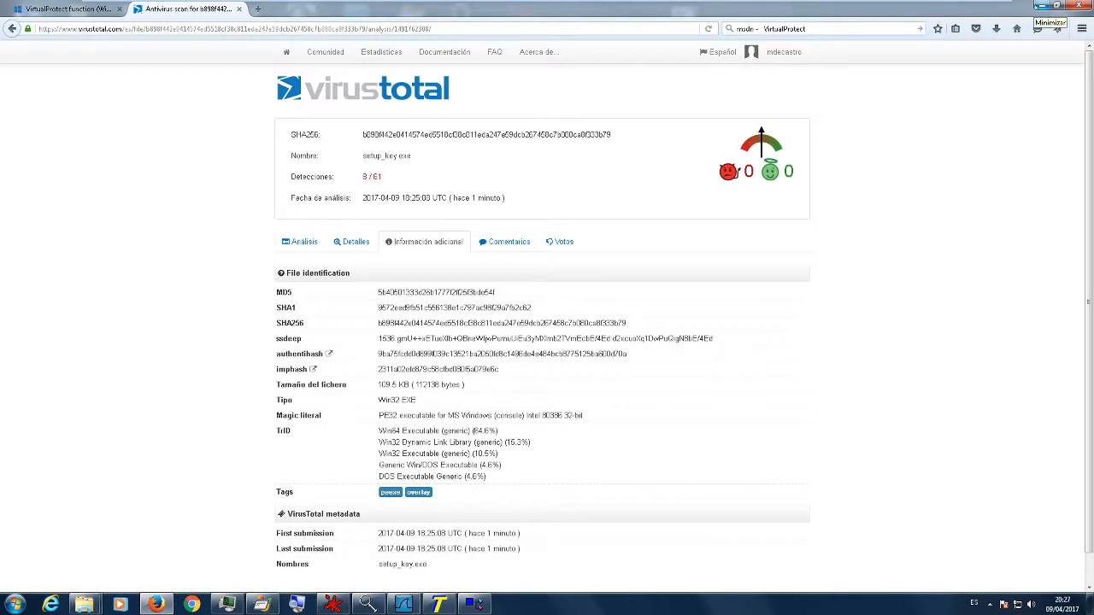
- Minimise Firefox, switch to BinText and highlight the .com domain string and the Software\Microsoft\Windows\CurrentVersion\Run string
{"action": "left_click", "coordinate": [1037, 6]}
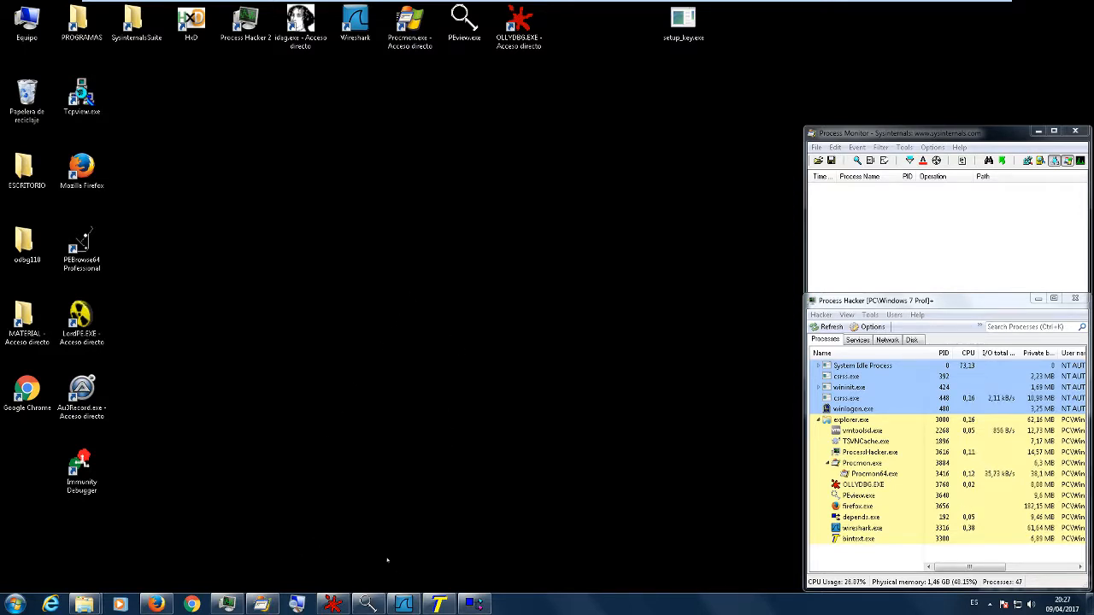
{"action": "left_click", "coordinate": [438, 604]}
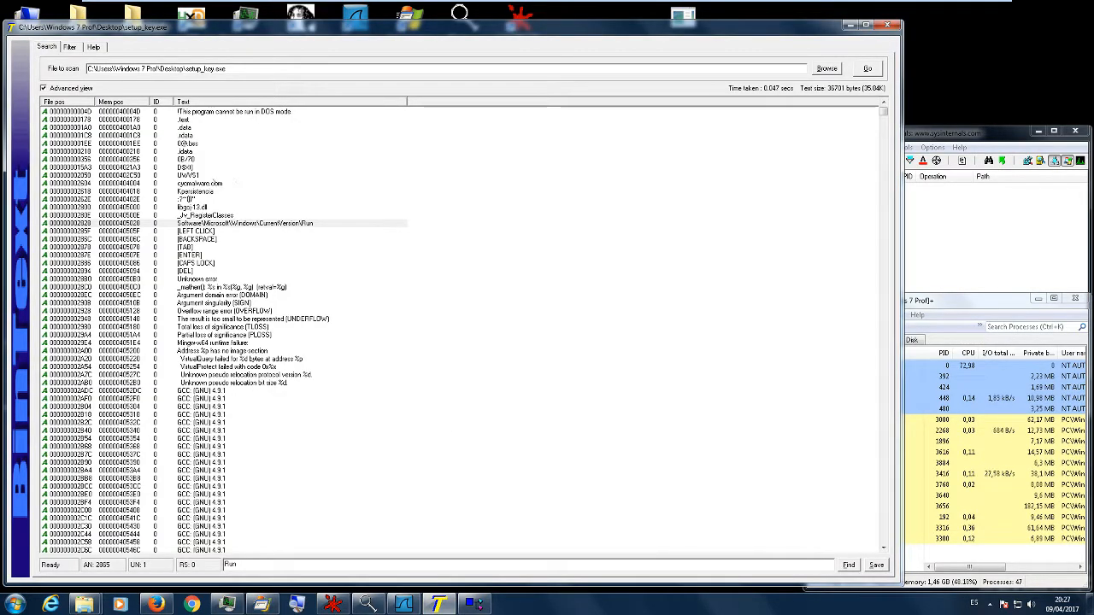
{"action": "left_click", "coordinate": [213, 184]}
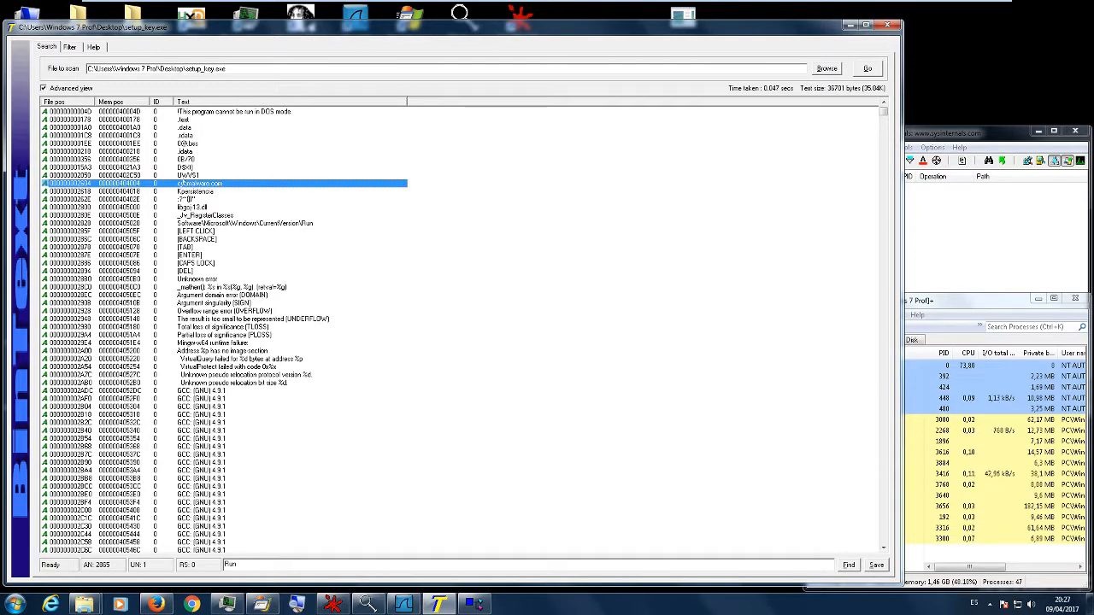
{"action": "left_click", "coordinate": [308, 223]}
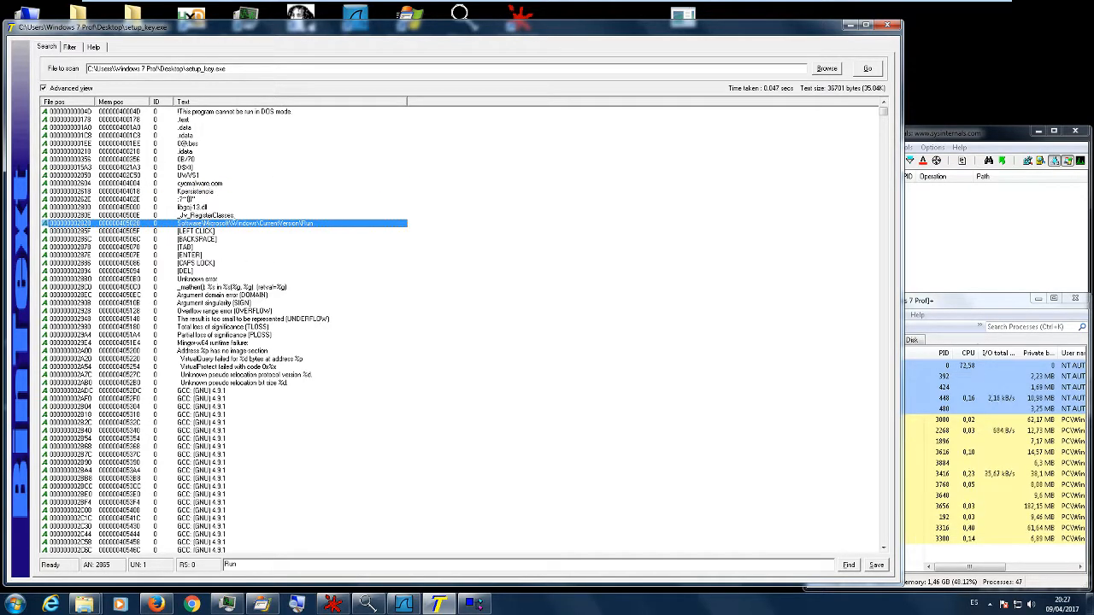
- Review the keyboard and mouse strings from [LEFT CLICK] to [DEL] by highlighting their rows one by one
{"action": "left_click", "coordinate": [189, 270]}
{"action": "left_click", "coordinate": [190, 263]}
{"action": "left_click", "coordinate": [191, 255]}
{"action": "left_click", "coordinate": [191, 247]}
{"action": "left_click", "coordinate": [192, 240]}
{"action": "left_click", "coordinate": [192, 230]}
{"action": "left_click", "coordinate": [192, 239]}
{"action": "left_click", "coordinate": [193, 247]}
{"action": "key", "text": "Down"}
{"action": "key", "text": "Down"}
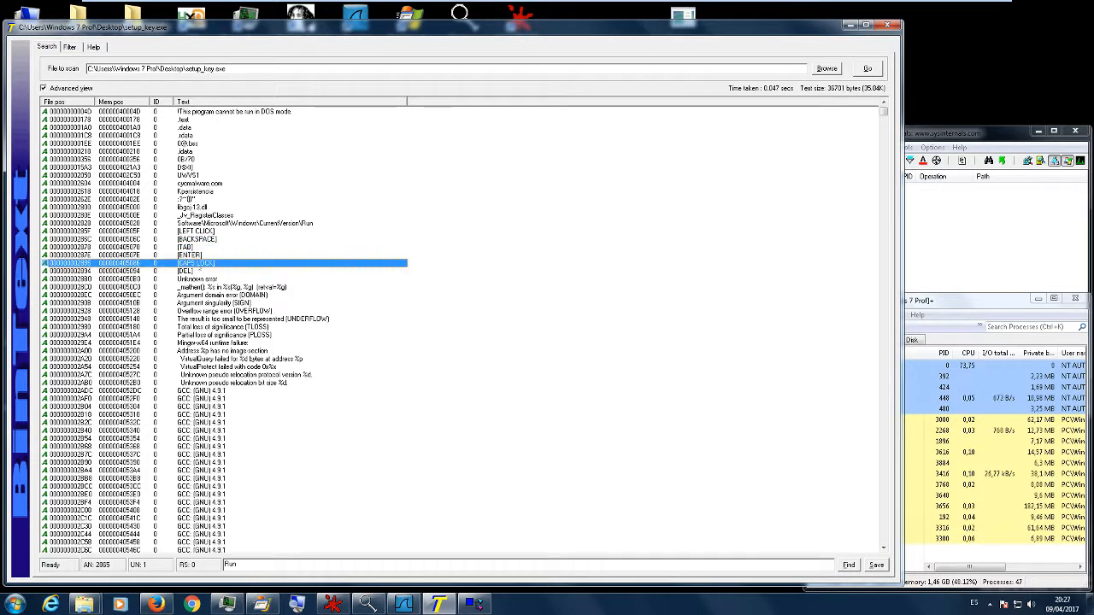
{"action": "key", "text": "Up"}
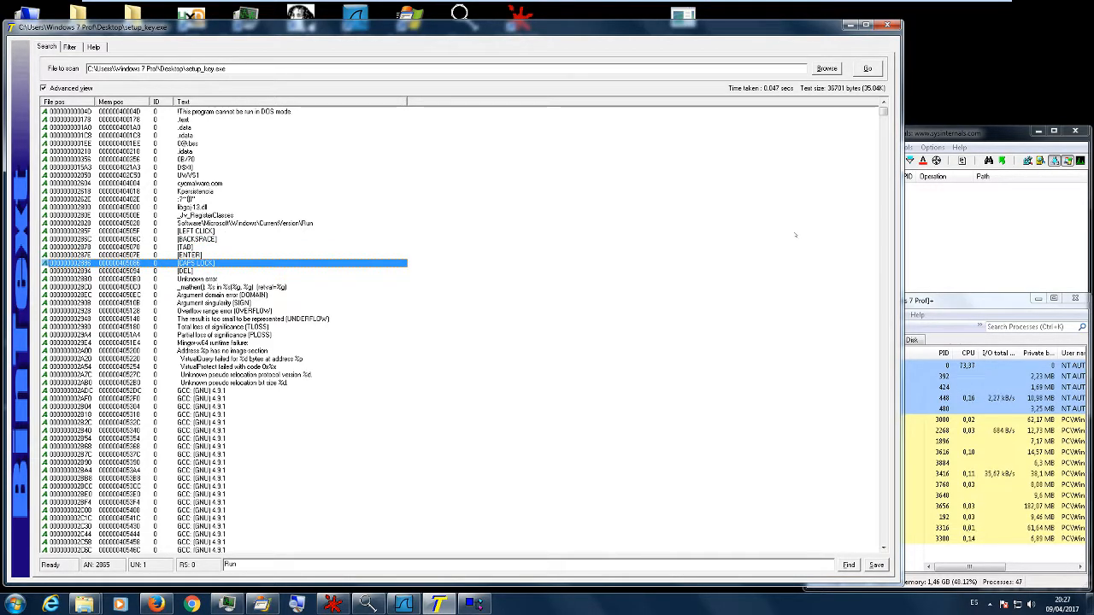
- Narrow and minimise the BinText window, and move Process Monitor to the desktop's free area and enlarge it
{"action": "left_click_drag", "start_coordinate": [898, 210], "coordinate": [721, 207]}
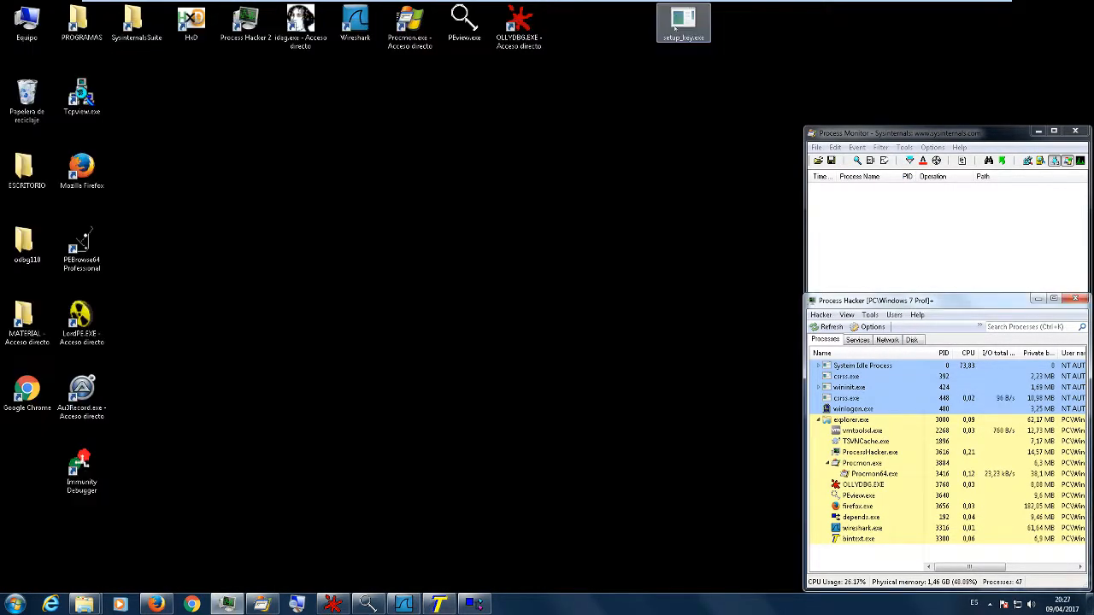
{"action": "left_click", "coordinate": [674, 25]}
{"action": "left_click_drag", "start_coordinate": [899, 132], "coordinate": [243, 69]}
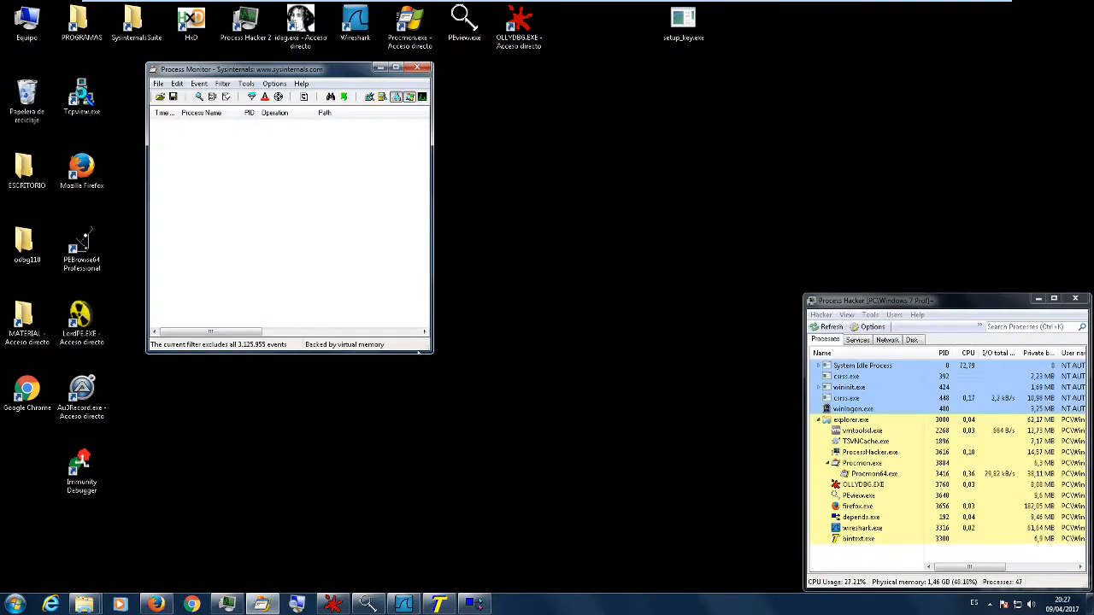
{"action": "left_click_drag", "start_coordinate": [431, 351], "coordinate": [630, 579]}
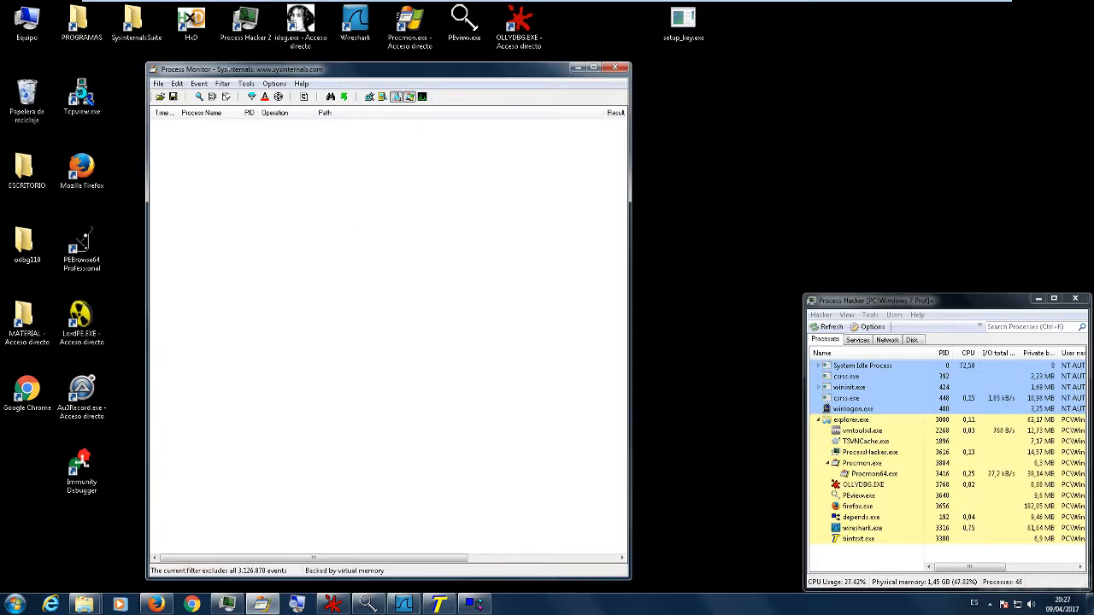
- Open the SysinternalsSuite folder, look through its list of tools and minimise the folder window
{"action": "left_click_drag", "start_coordinate": [234, 70], "coordinate": [229, 61]}
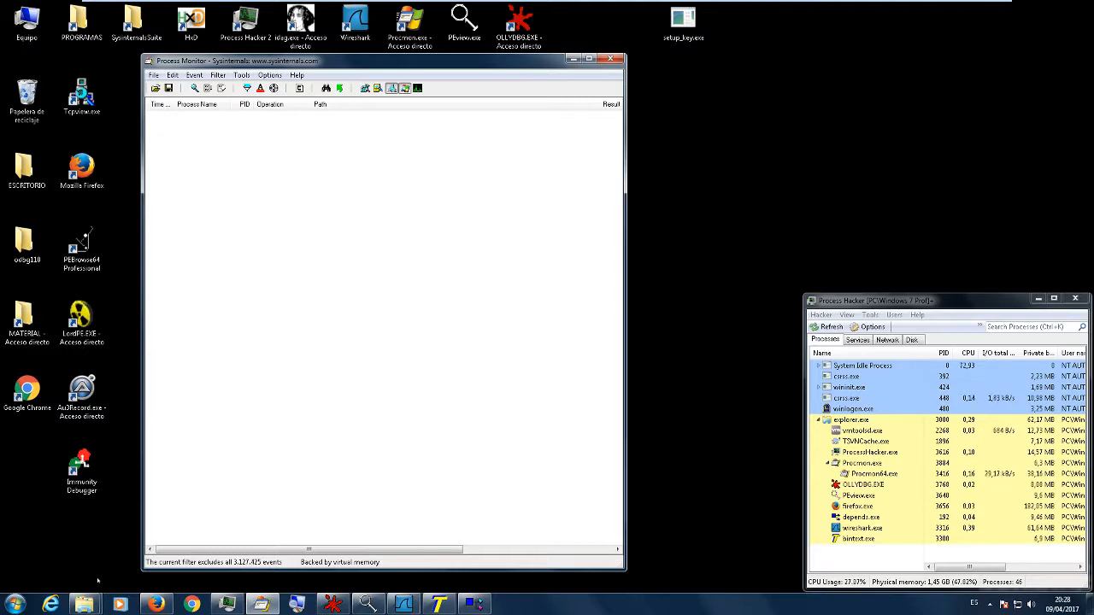
{"action": "left_click", "coordinate": [84, 604]}
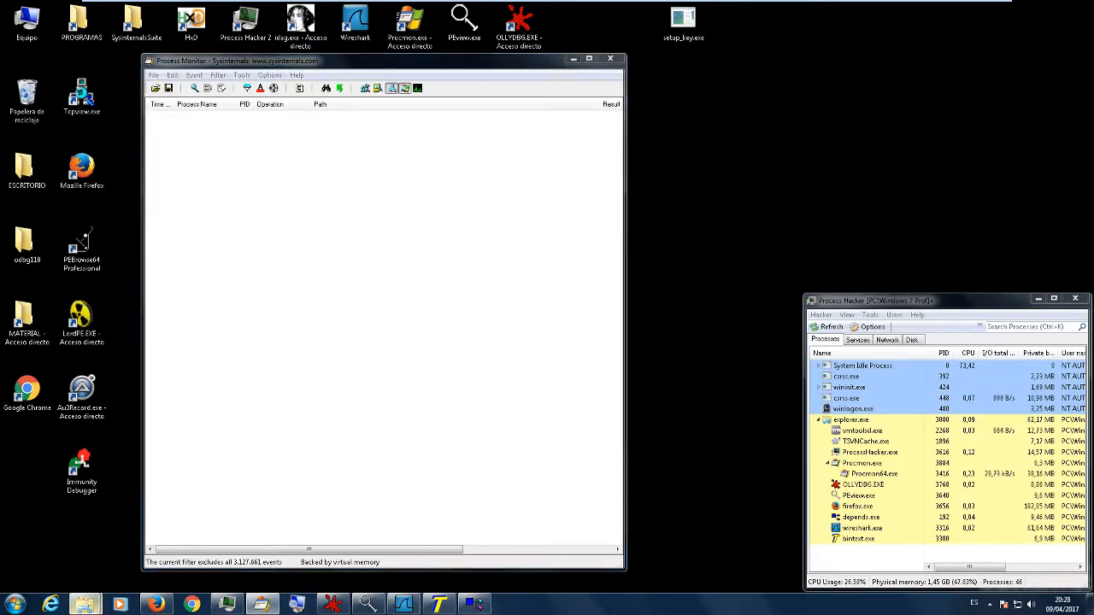
{"action": "left_click", "coordinate": [196, 542]}
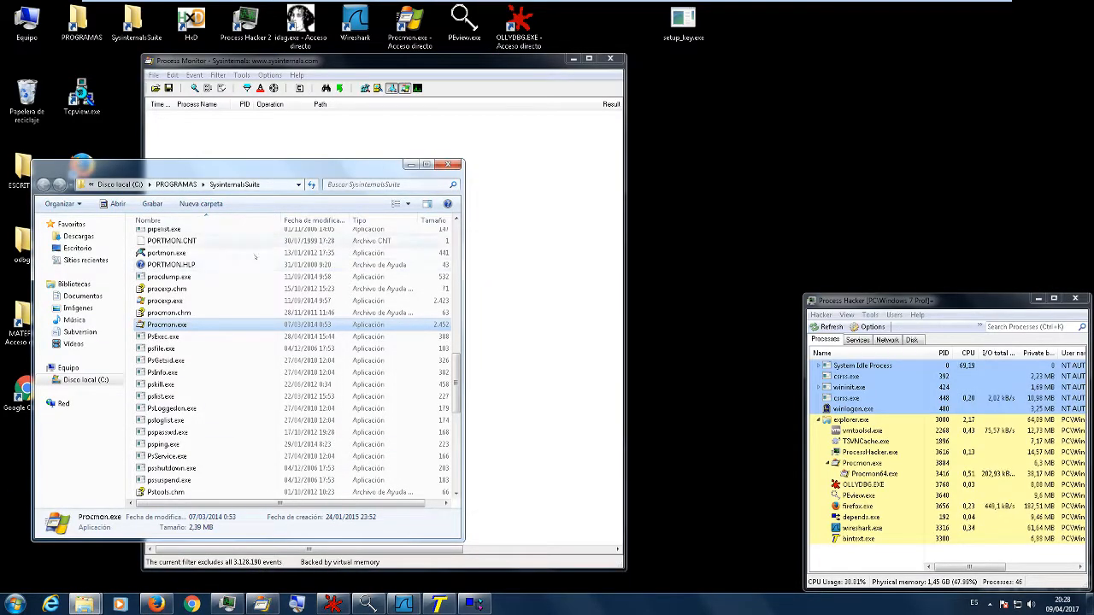
{"action": "scroll", "coordinate": [232, 330], "scroll_direction": "up", "scroll_amount": 2}
{"action": "scroll", "coordinate": [231, 329], "scroll_direction": "up", "scroll_amount": 15}
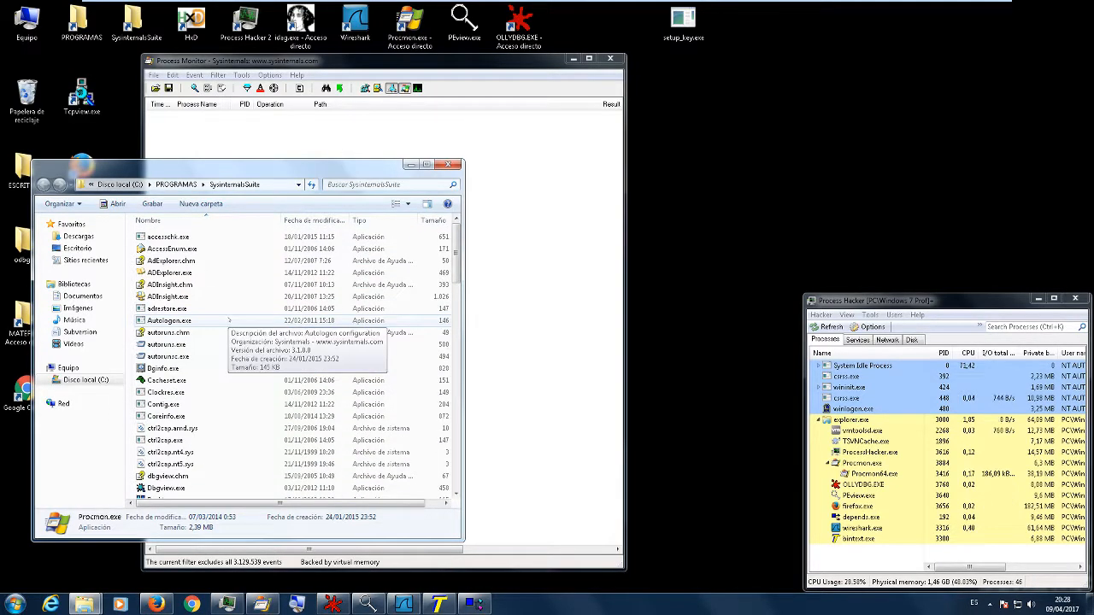
{"action": "scroll", "coordinate": [211, 242], "scroll_direction": "down", "scroll_amount": 13}
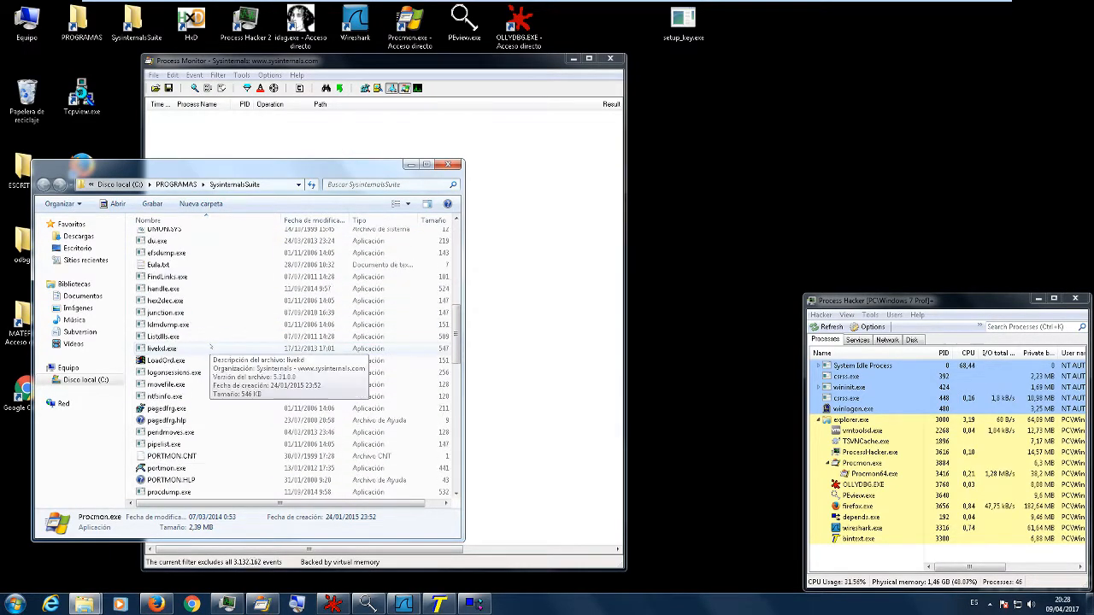
{"action": "scroll", "coordinate": [211, 353], "scroll_direction": "down", "scroll_amount": 8}
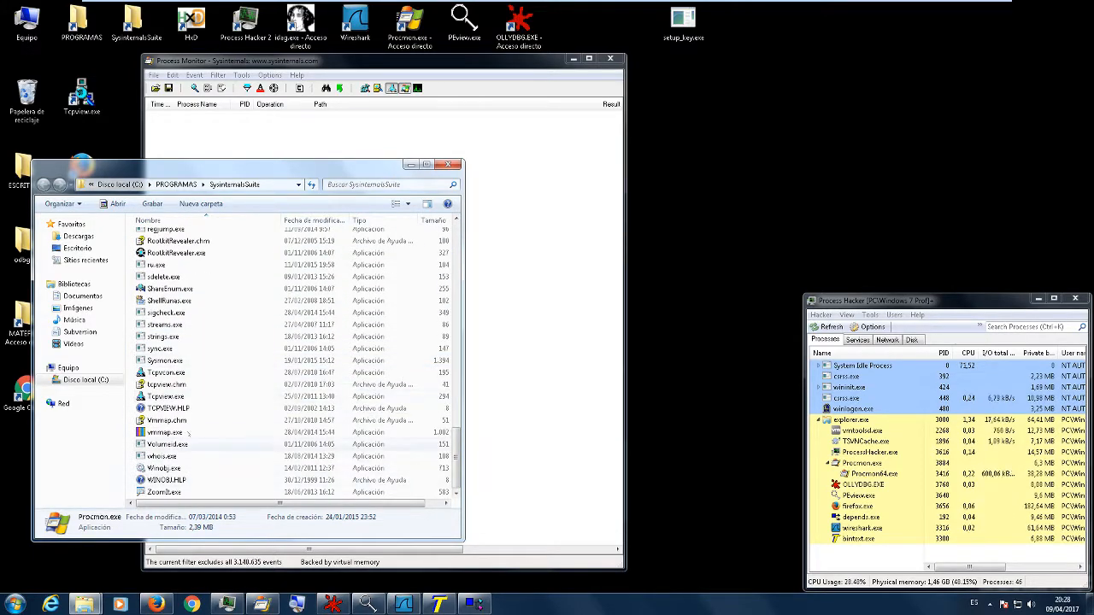
{"action": "scroll", "coordinate": [206, 402], "scroll_direction": "up", "scroll_amount": 3}
{"action": "scroll", "coordinate": [212, 397], "scroll_direction": "up", "scroll_amount": 20}
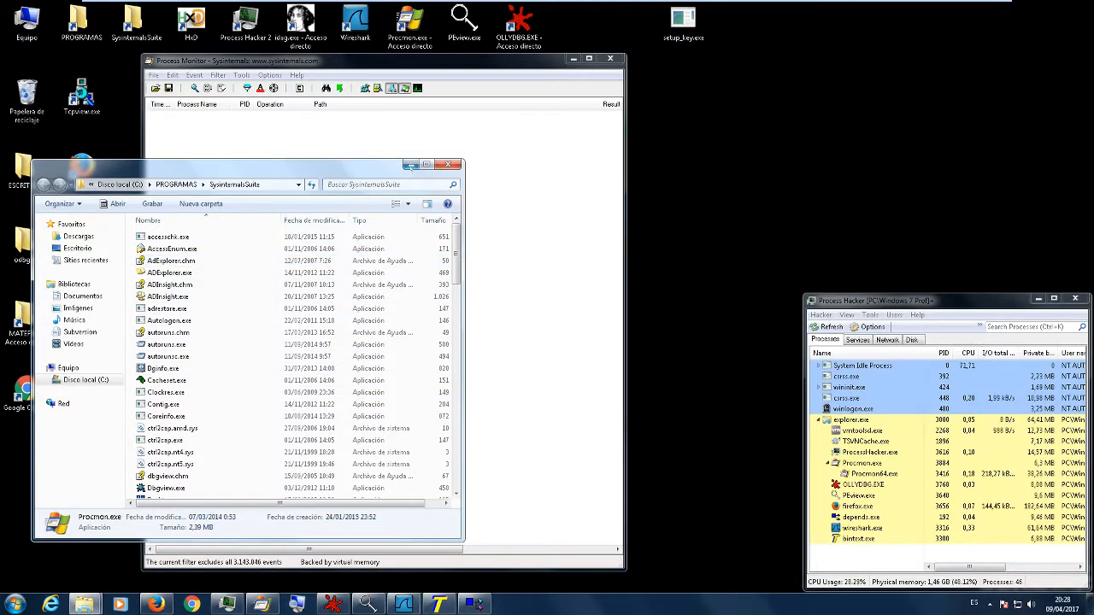
{"action": "left_click", "coordinate": [411, 164]}
- Enlarge Process Monitor to fill the space beside Process Hacker, and enable display of registry and file system activity
{"action": "left_click_drag", "start_coordinate": [256, 61], "coordinate": [134, 26]}
{"action": "left_click_drag", "start_coordinate": [497, 236], "coordinate": [796, 285]}
{"action": "left_click_drag", "start_coordinate": [512, 536], "coordinate": [511, 586]}
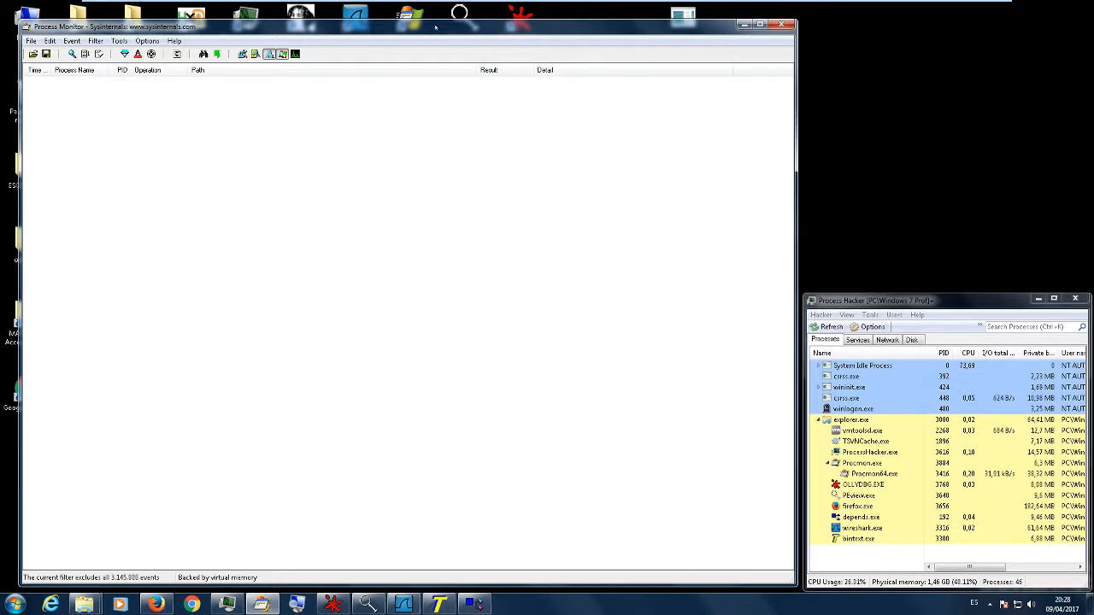
{"action": "left_click_drag", "start_coordinate": [436, 27], "coordinate": [418, 20]}
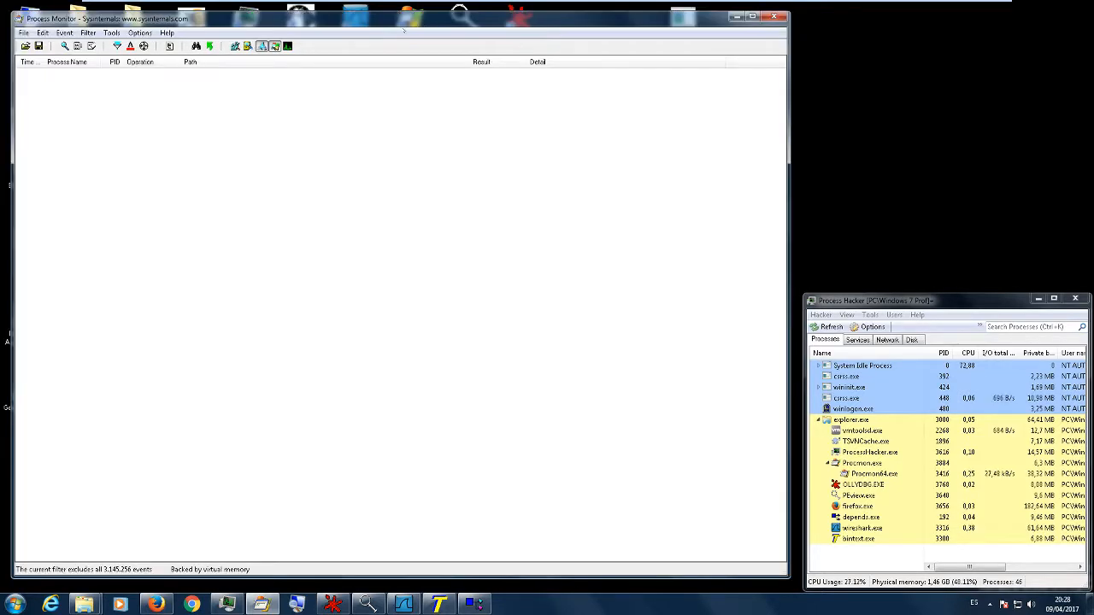
{"action": "left_click", "coordinate": [235, 46]}
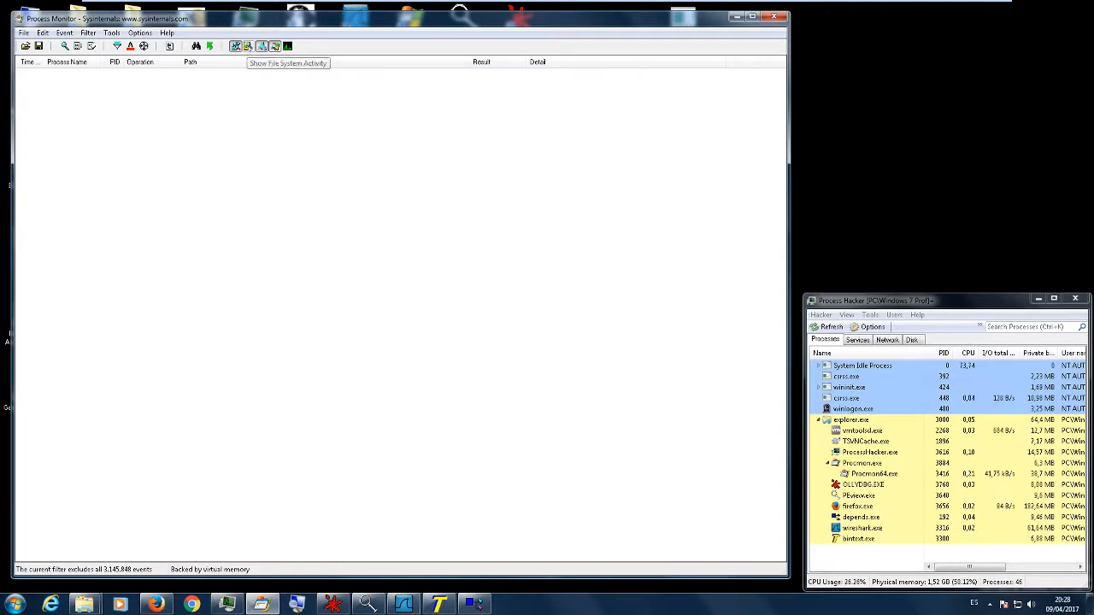
{"action": "left_click", "coordinate": [248, 46]}
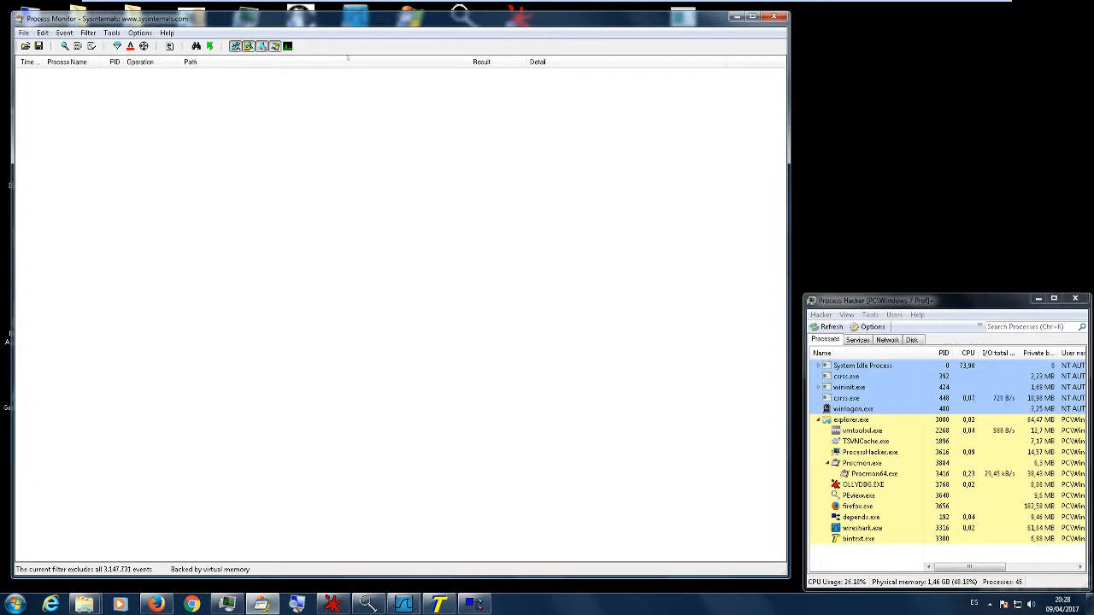
- Move the setup_key.exe icon clear of the Process Monitor window, copy its file name and reposition Process Monitor
{"action": "left_click_drag", "start_coordinate": [667, 23], "coordinate": [871, 68]}
{"action": "left_click", "coordinate": [871, 39]}
{"action": "left_click_drag", "start_coordinate": [869, 38], "coordinate": [825, 39]}
{"action": "key", "text": "ctrl+c"}
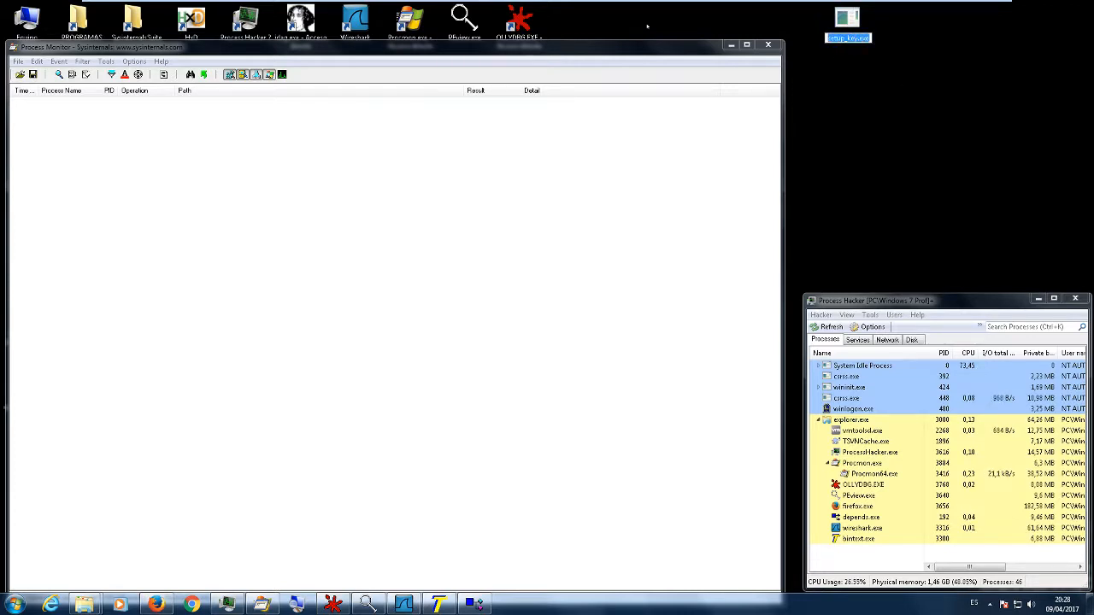
{"action": "left_click_drag", "start_coordinate": [592, 48], "coordinate": [608, 22]}
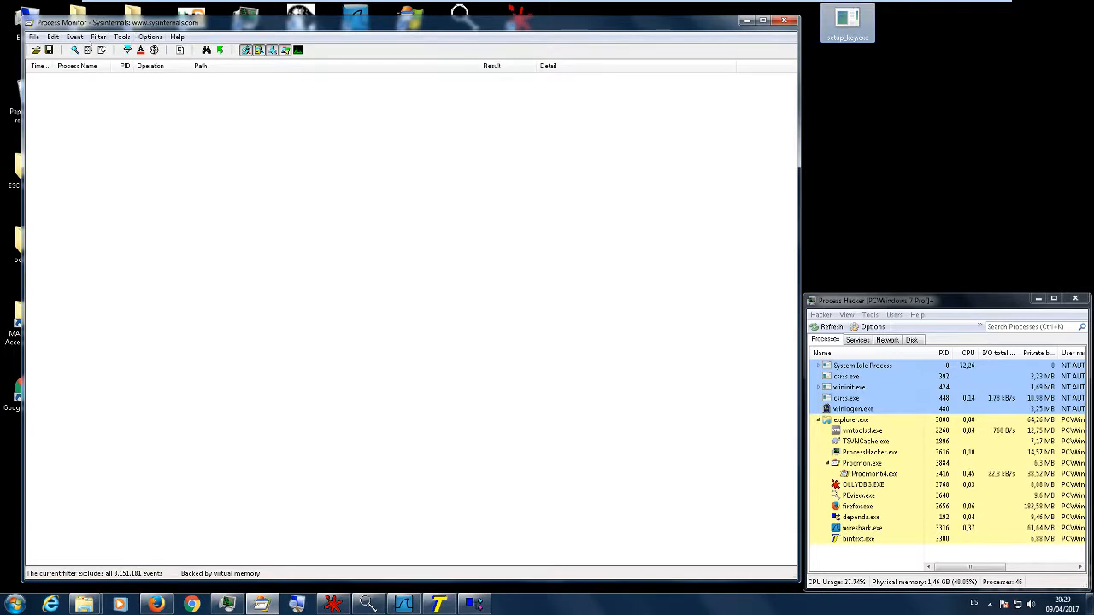
- Add a Process Monitor filter rule that includes entries whose Process Name is setup_key.exe
{"action": "left_click", "coordinate": [99, 37]}
{"action": "left_click", "coordinate": [121, 68]}
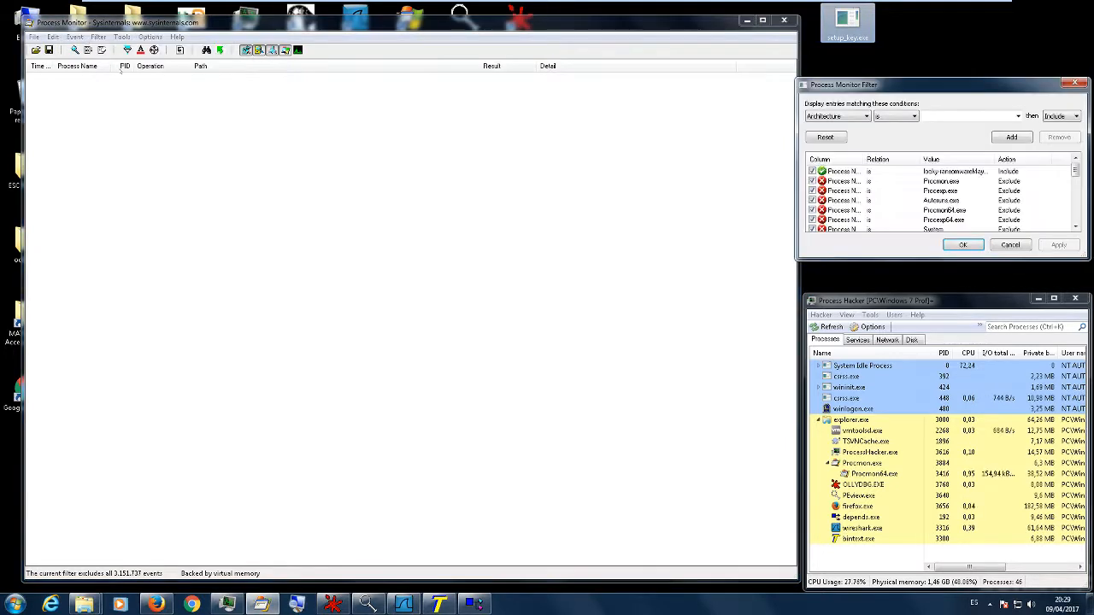
{"action": "left_click_drag", "start_coordinate": [898, 89], "coordinate": [699, 134]}
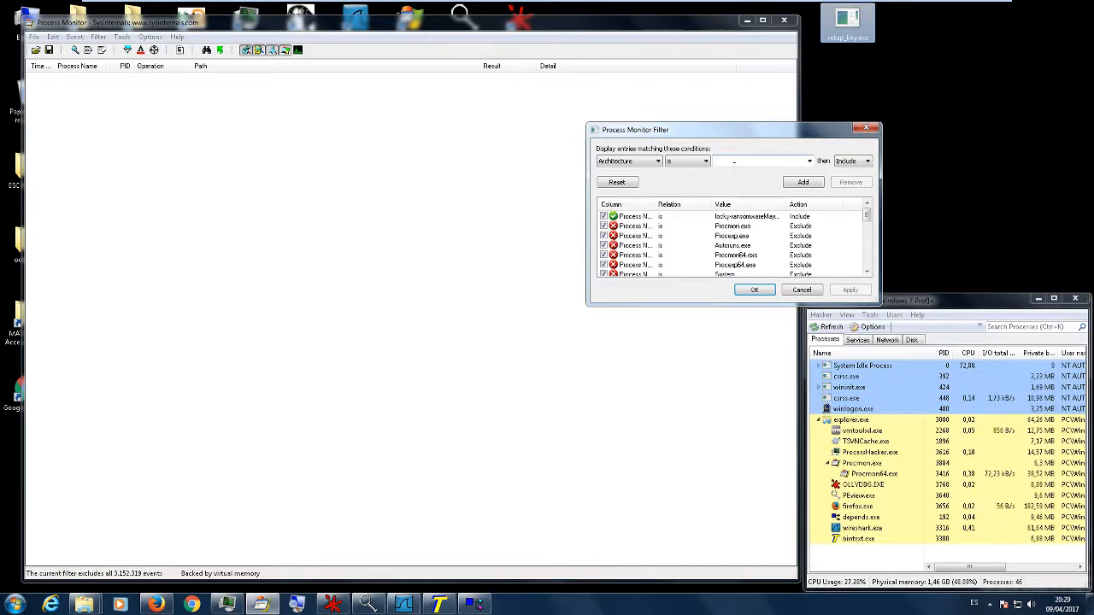
{"action": "key", "text": "ctrl+v"}
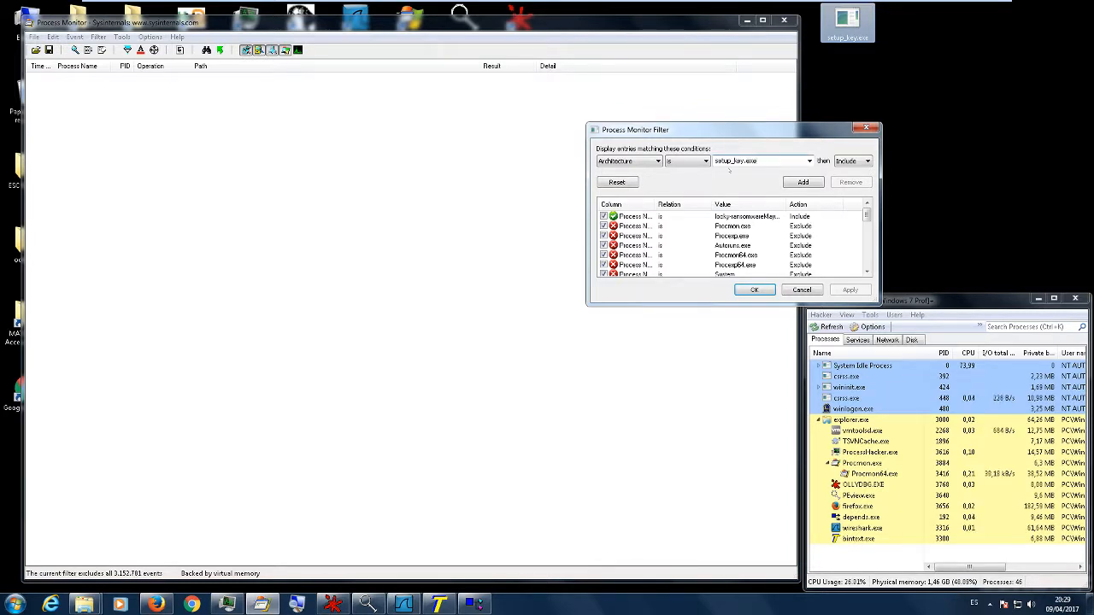
{"action": "left_click", "coordinate": [628, 160]}
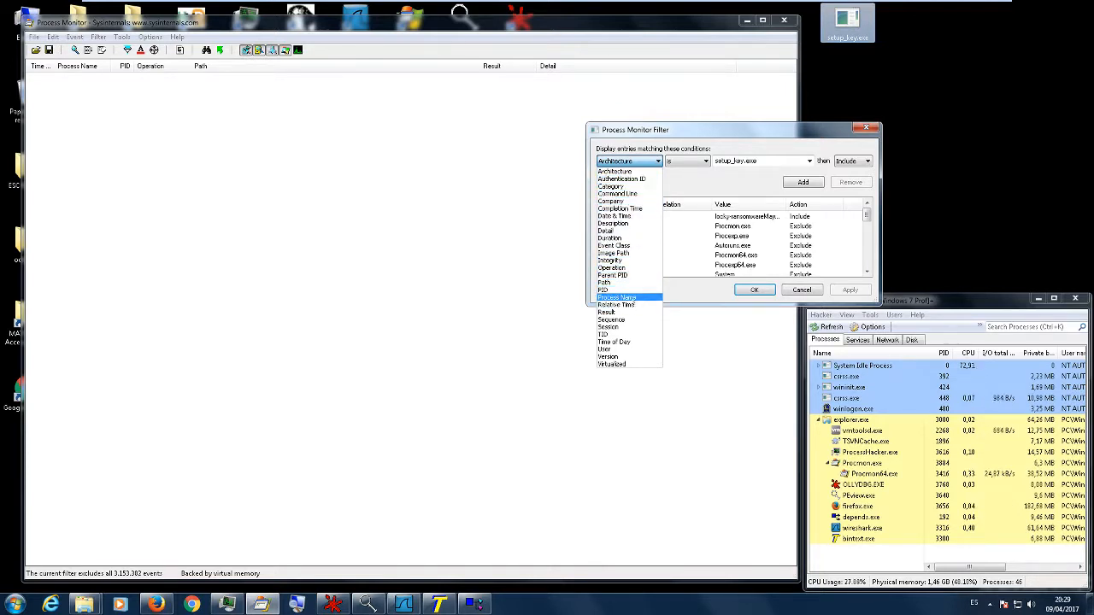
{"action": "left_click", "coordinate": [616, 297]}
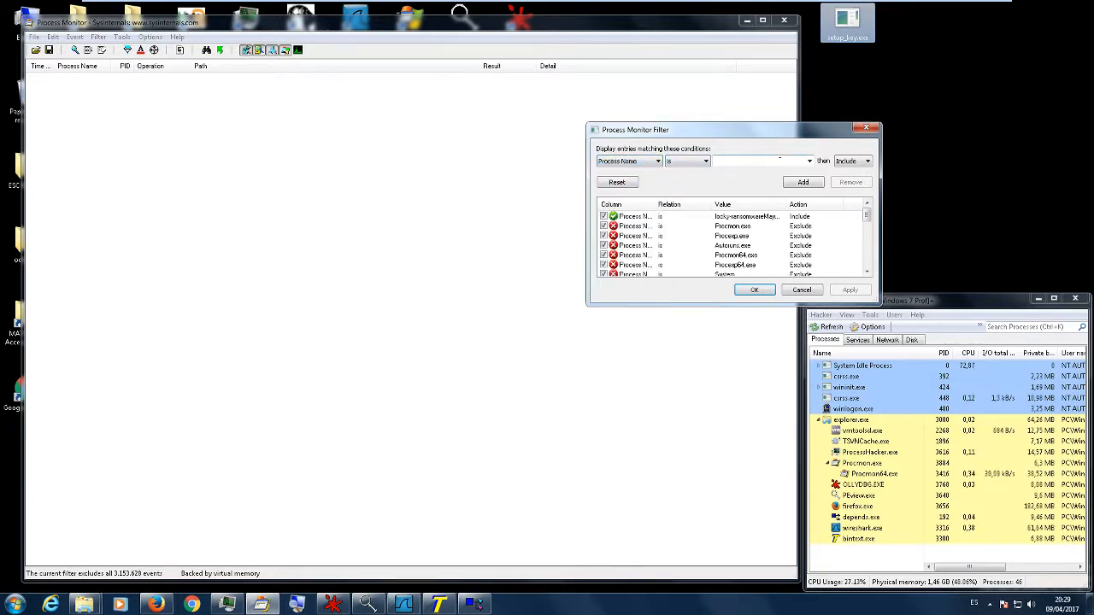
{"action": "key", "text": "ctrl+v"}
{"action": "left_click", "coordinate": [657, 161]}
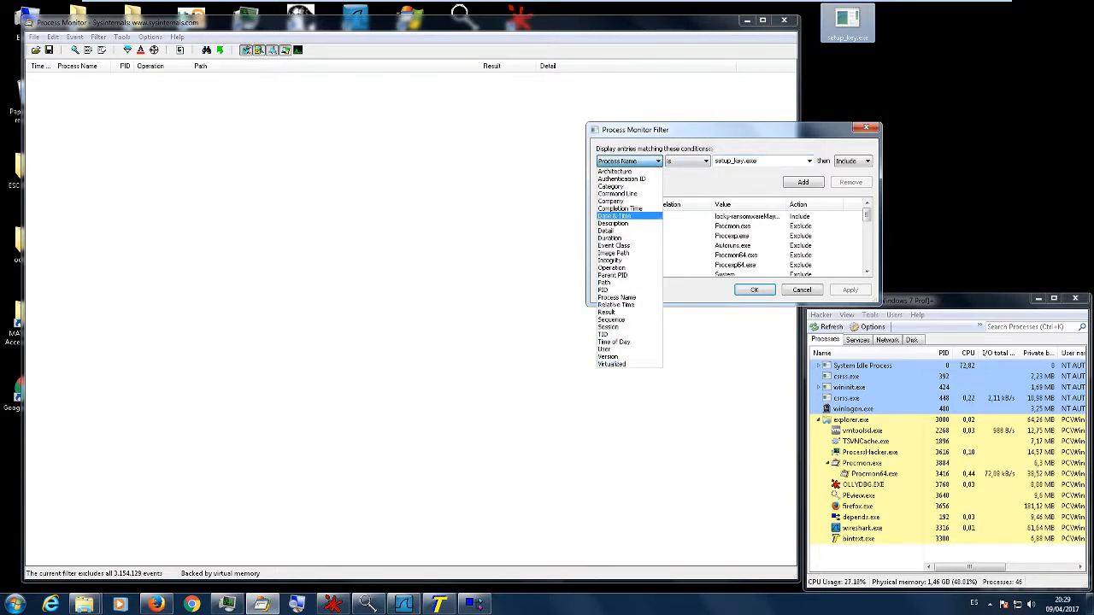
{"action": "left_click", "coordinate": [747, 129]}
{"action": "left_click", "coordinate": [803, 182]}
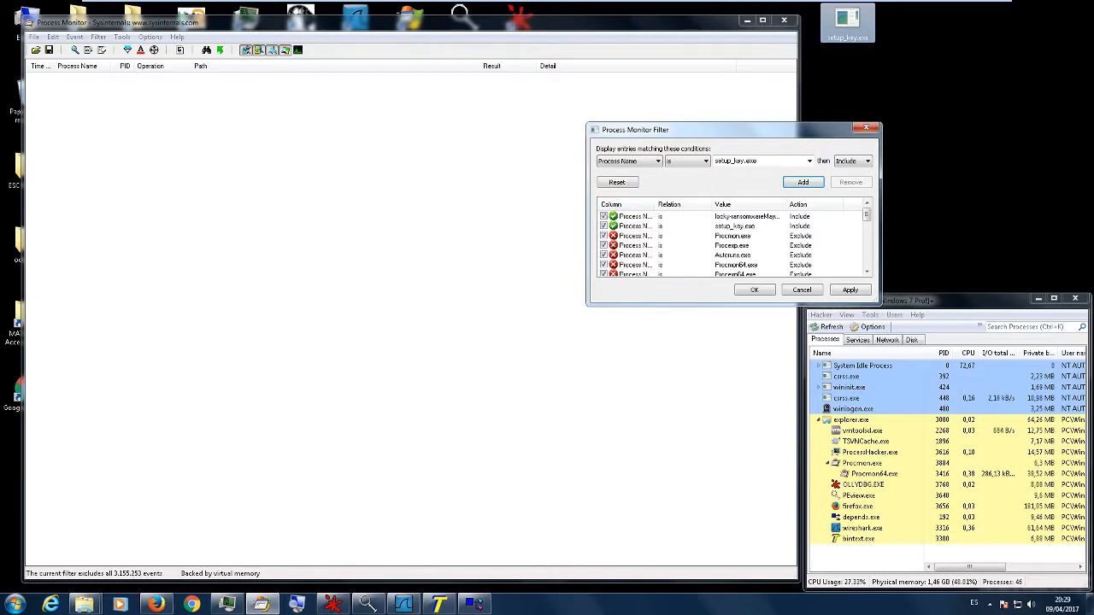
- Disable the existing locky-ransomware include rule, then apply the filter changes and close the filter dialog
{"action": "left_click", "coordinate": [603, 217]}
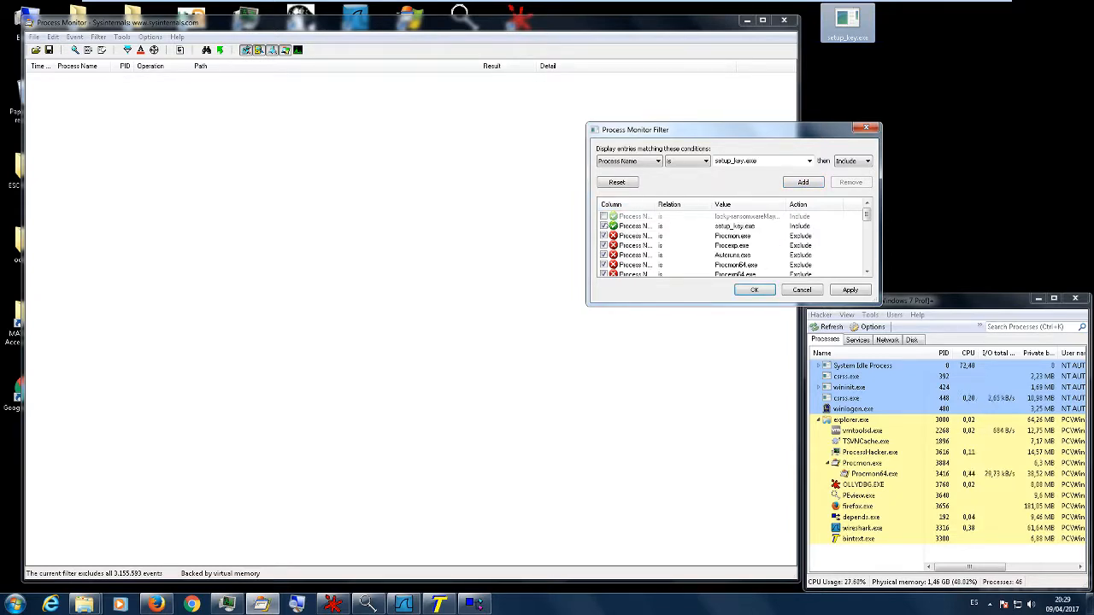
{"action": "left_click", "coordinate": [850, 289]}
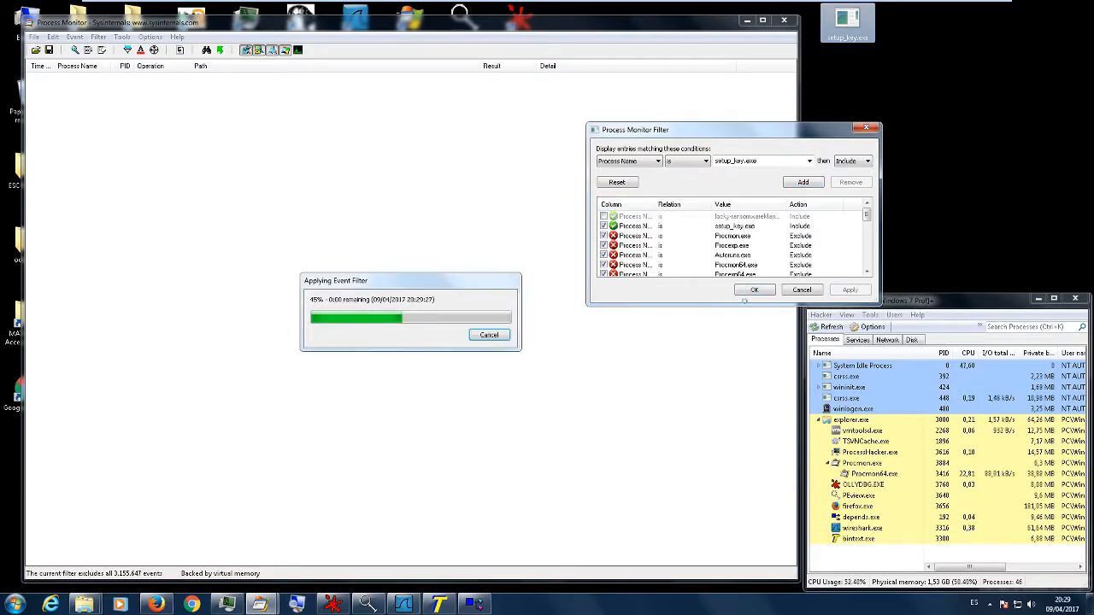
{"action": "left_click", "coordinate": [753, 291]}
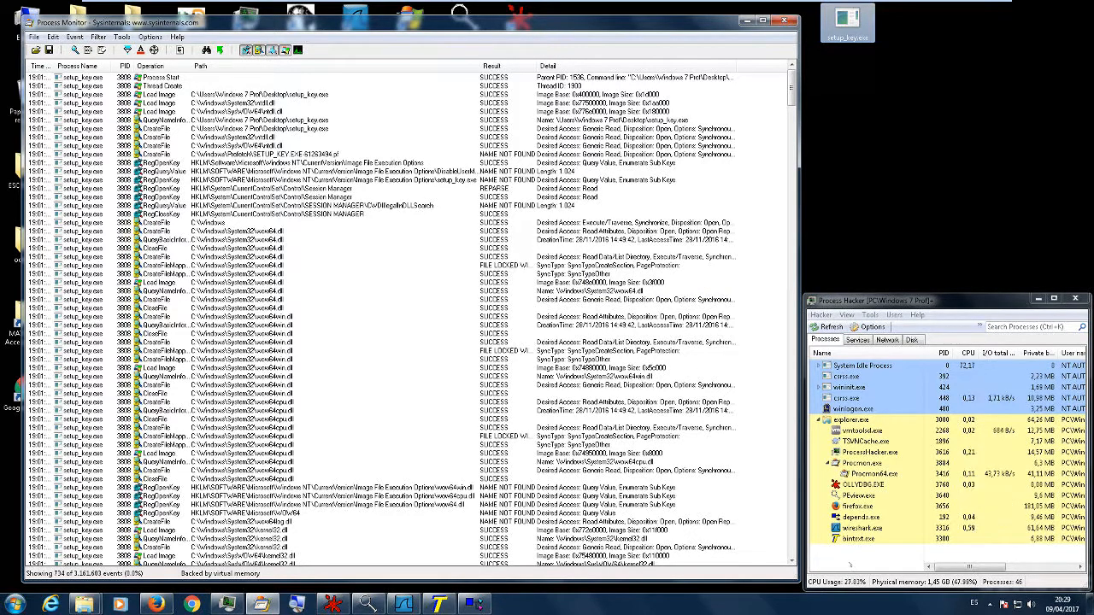
- Heighten the Process Hacker window upward, and review the filtered setup_key.exe events in Process Monitor from first to last
{"action": "left_click", "coordinate": [945, 260]}
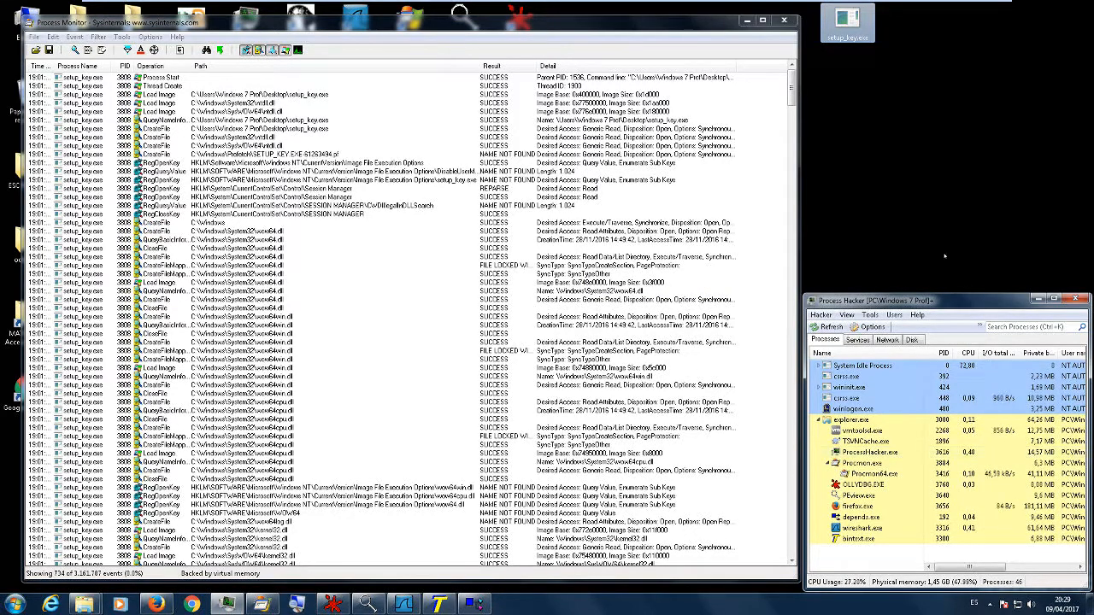
{"action": "left_click_drag", "start_coordinate": [947, 291], "coordinate": [946, 79]}
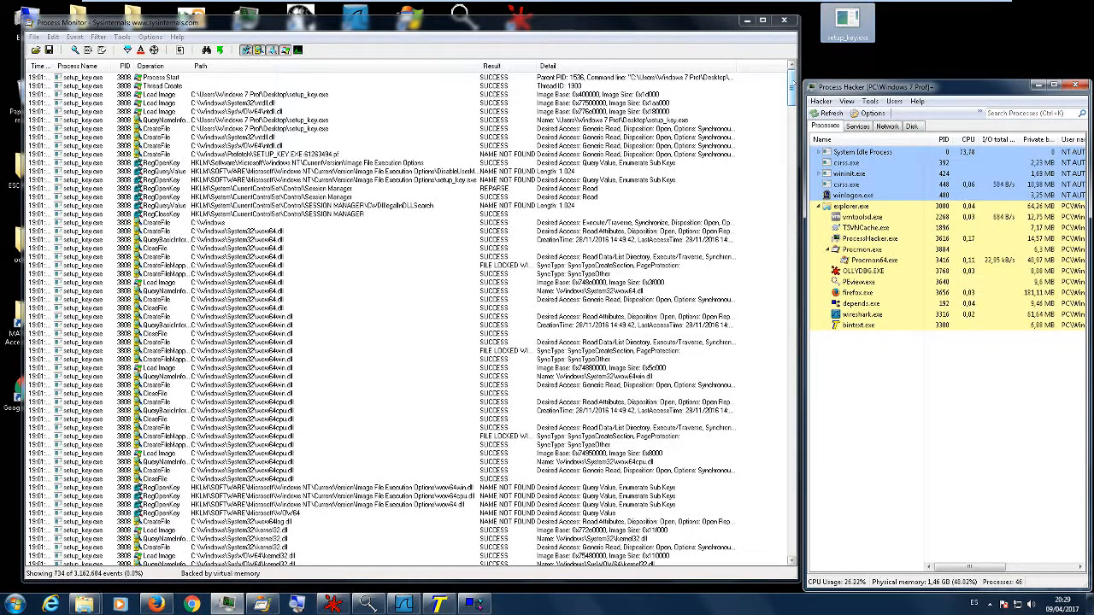
{"action": "left_click_drag", "start_coordinate": [792, 82], "coordinate": [792, 538]}
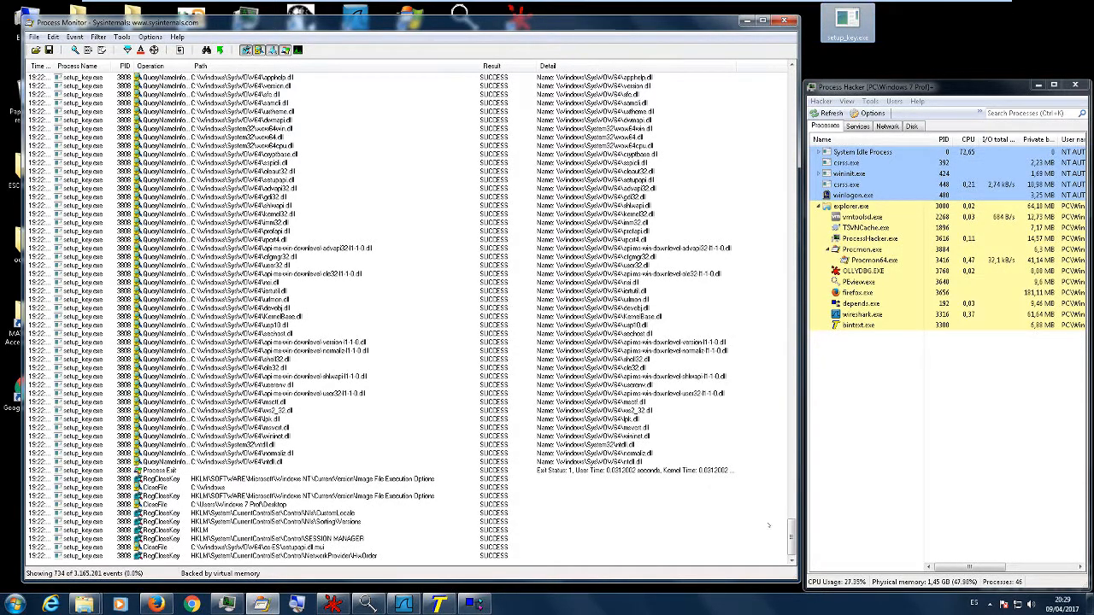
{"action": "left_click_drag", "start_coordinate": [790, 537], "coordinate": [823, 50]}
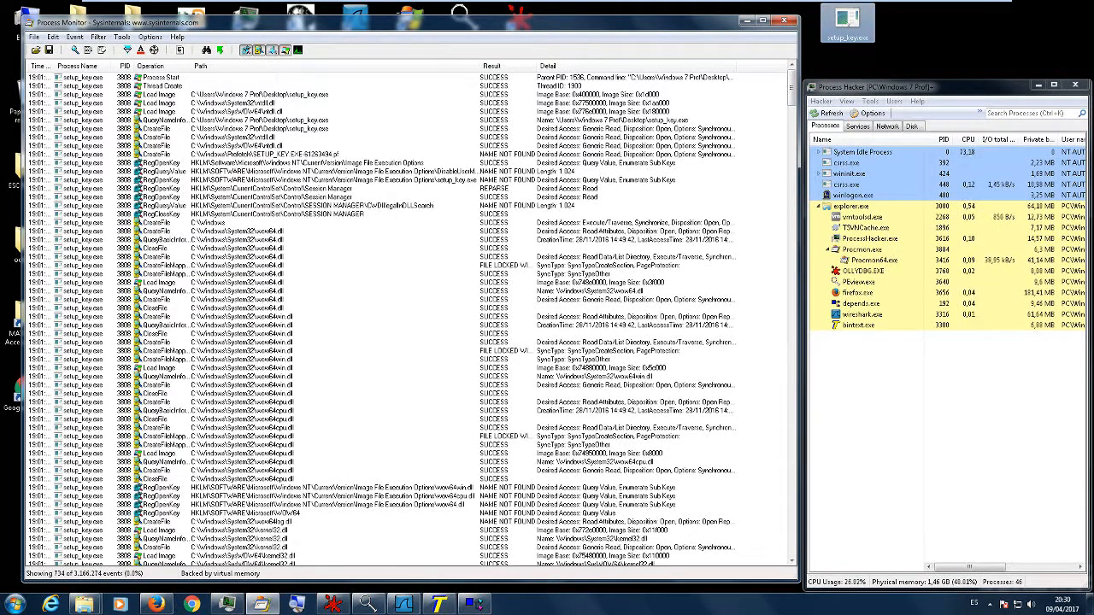
{"action": "left_click", "coordinate": [836, 31]}
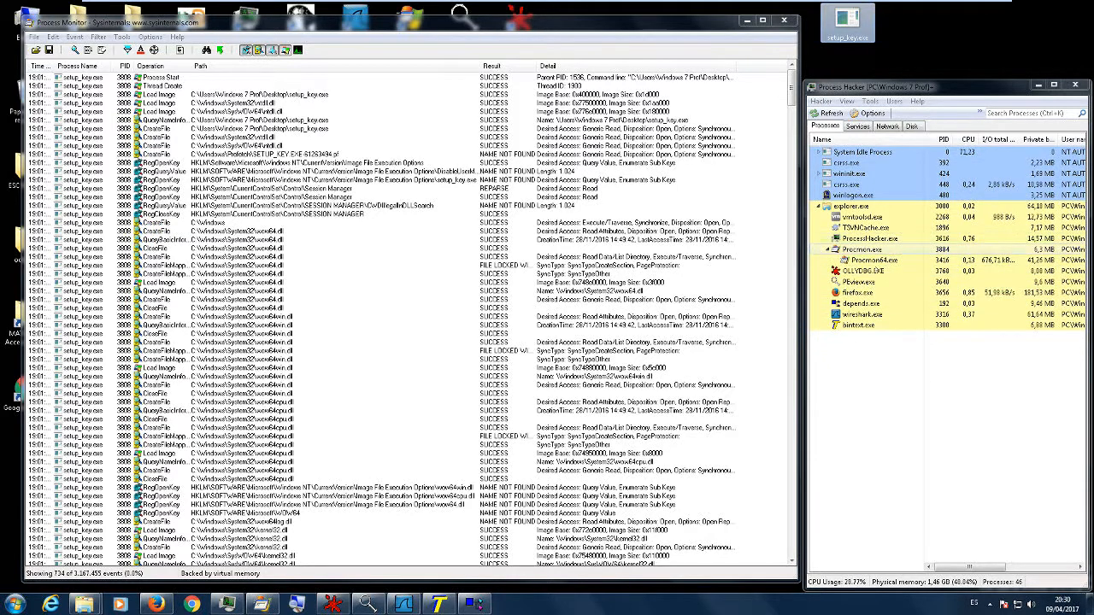
{"action": "left_click", "coordinate": [862, 362]}
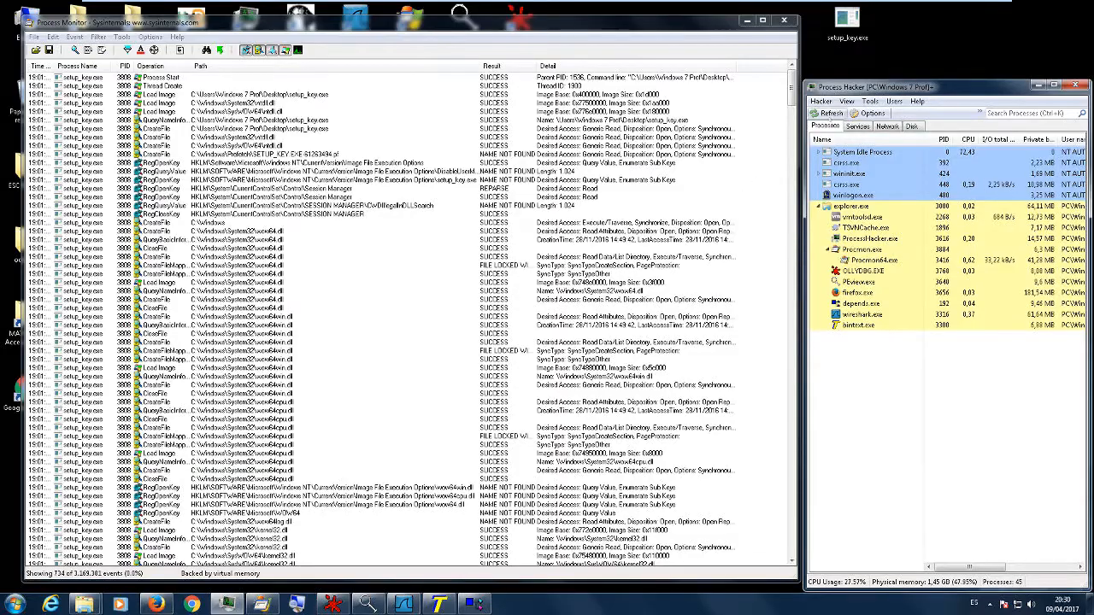
{"action": "left_click", "coordinate": [791, 96]}
{"action": "left_click_drag", "start_coordinate": [791, 97], "coordinate": [791, 536]}
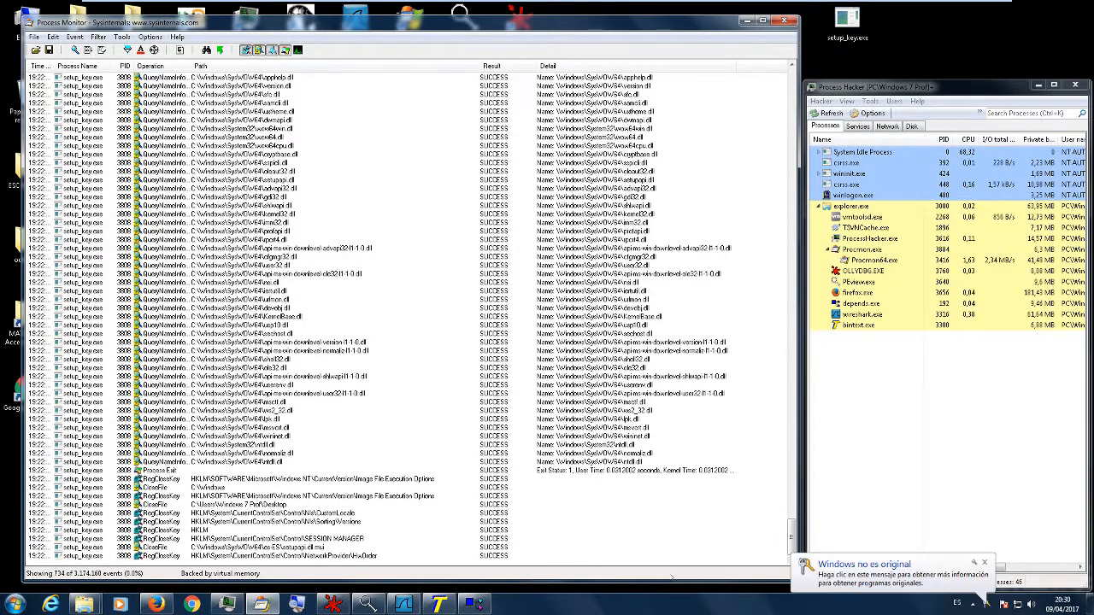
- Open a command prompt, place it over the lower part of Process Hacker and change to the Desktop directory
{"action": "left_click", "coordinate": [15, 604]}
{"action": "type", "text": "cmd"}
{"action": "key", "text": "Return"}
{"action": "left_click_drag", "start_coordinate": [321, 53], "coordinate": [941, 399]}
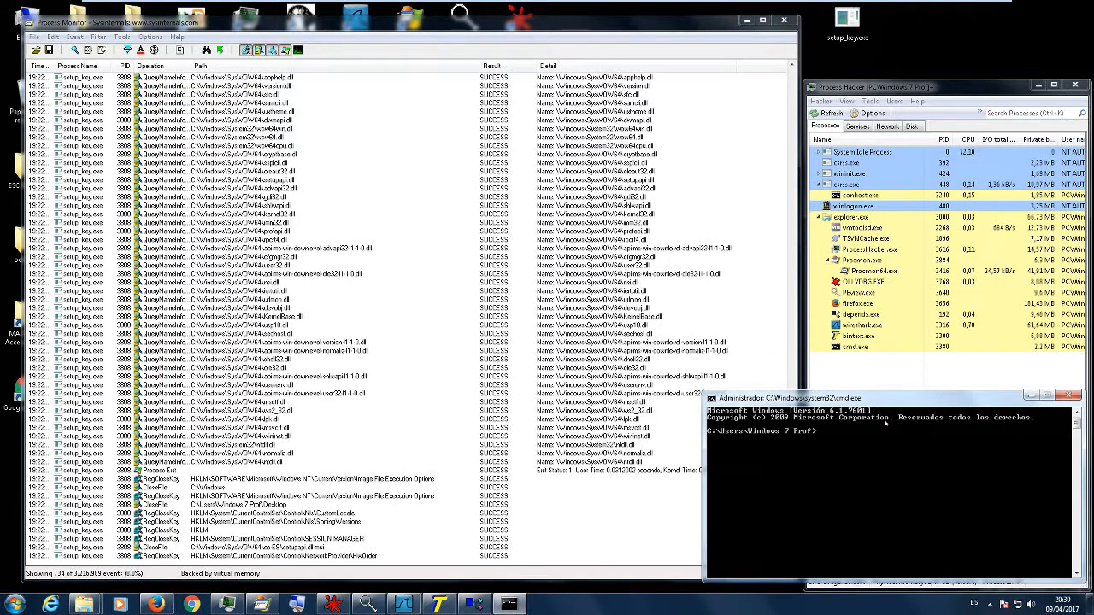
{"action": "type", "text": "cd De"}
{"action": "type", "text": "sktop"}
{"action": "key", "text": "Return"}
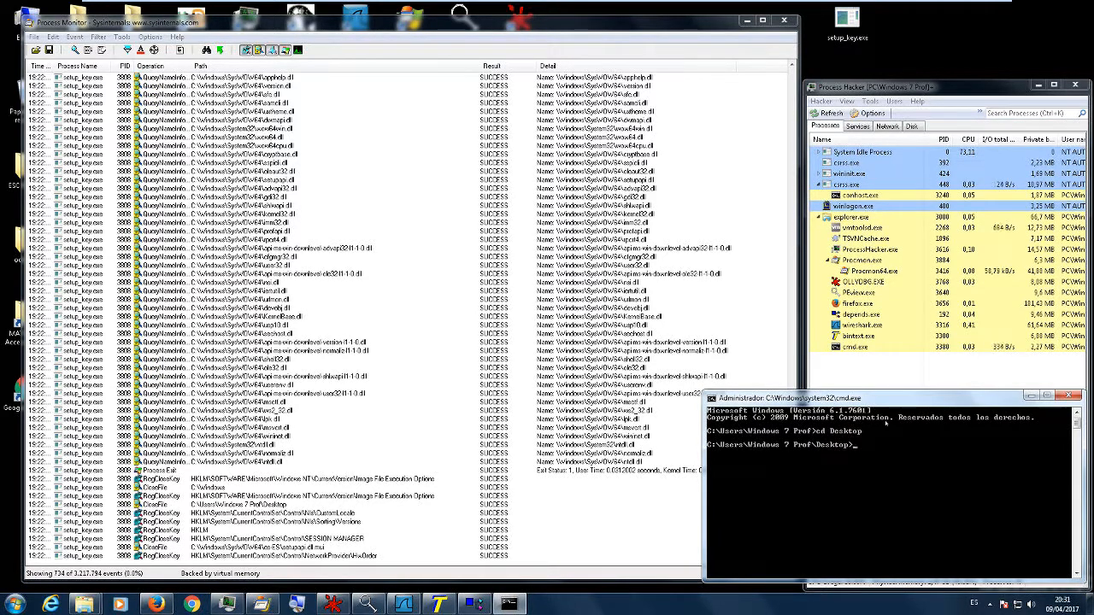
- Run setup_key.exe from the command prompt and bring Process Monitor's event list to the front
{"action": "type", "text": "setup_key.exe"}
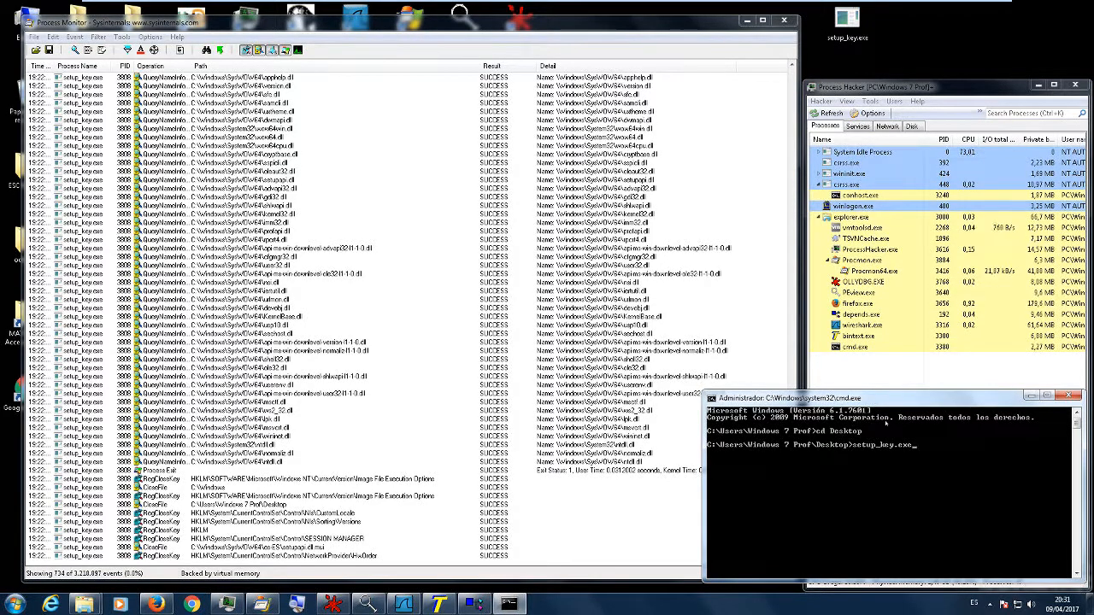
{"action": "key", "text": "Return"}
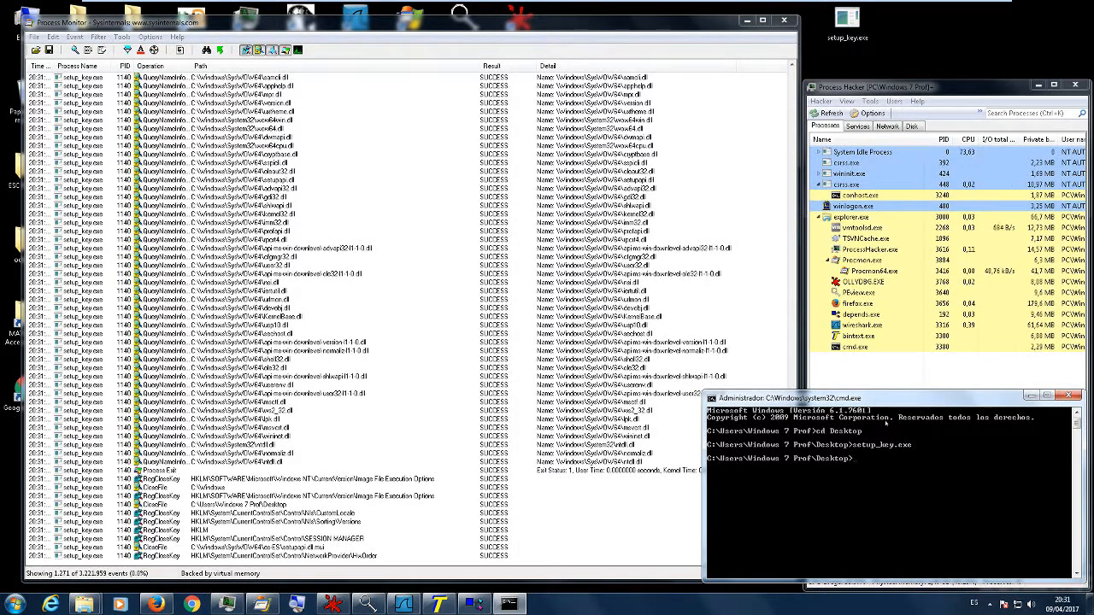
{"action": "left_click", "coordinate": [407, 343]}
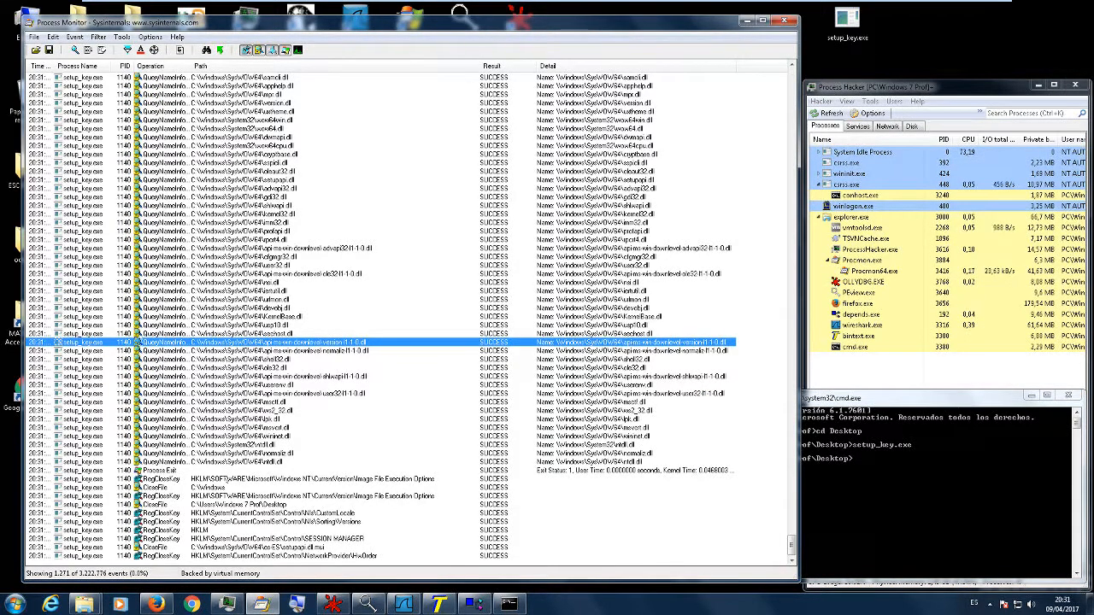
- Switch to Wireshark and start a packet capture on the Intel(R) PRO/1000 MT network interface
{"action": "left_click", "coordinate": [946, 503]}
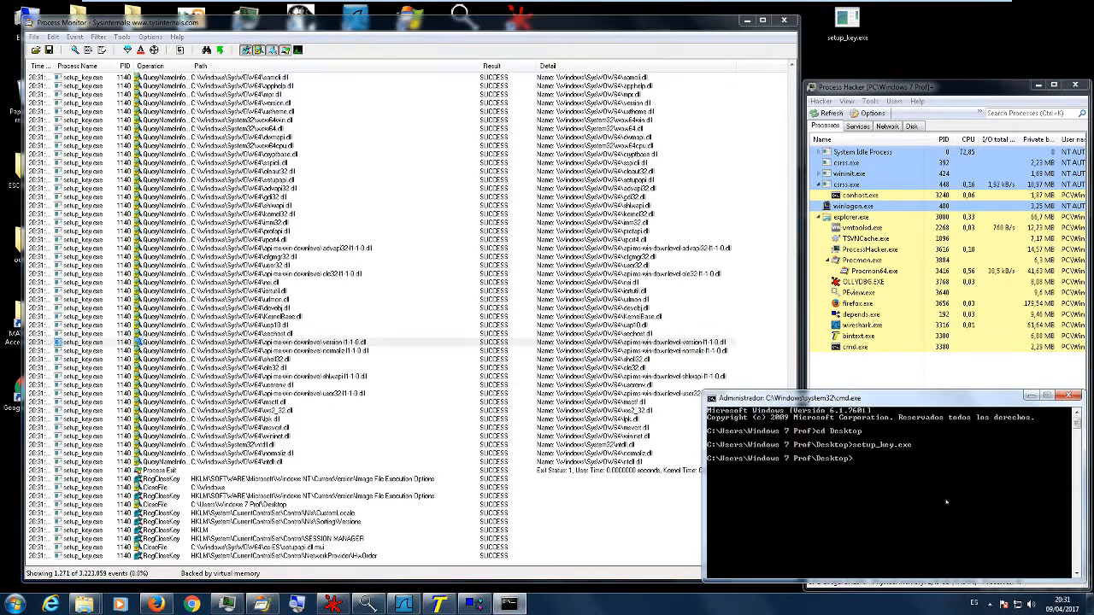
{"action": "left_click_drag", "start_coordinate": [870, 398], "coordinate": [874, 400]}
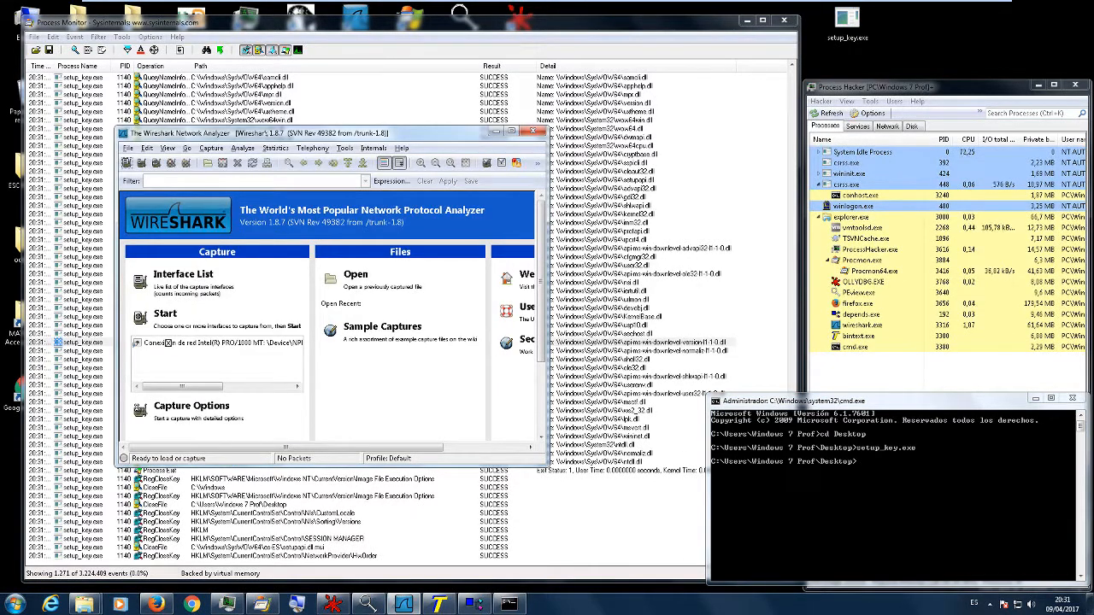
{"action": "left_click", "coordinate": [243, 148]}
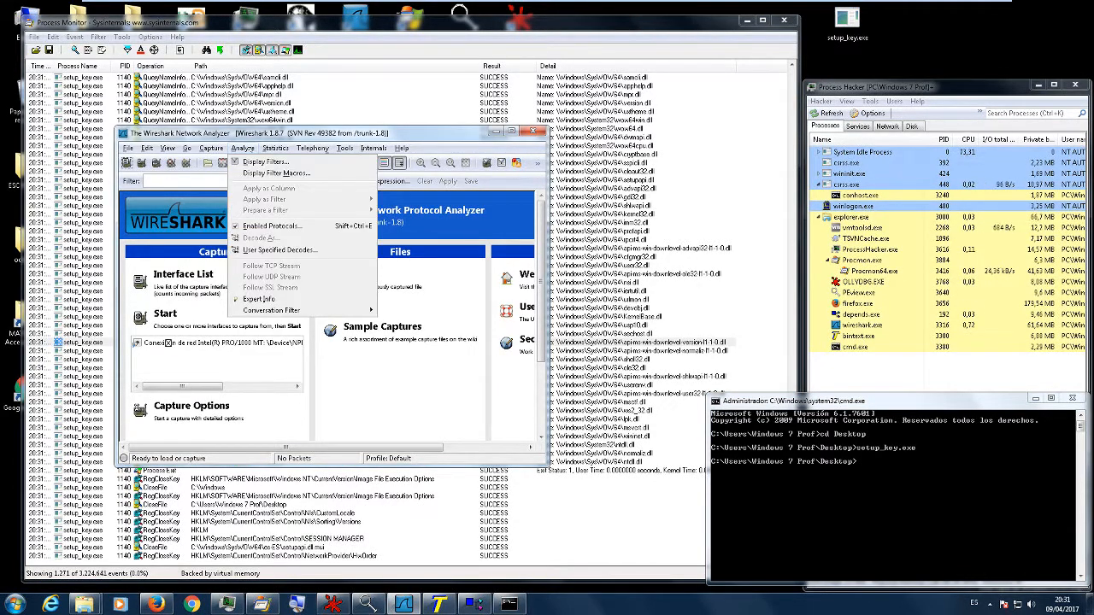
{"action": "left_click", "coordinate": [248, 161]}
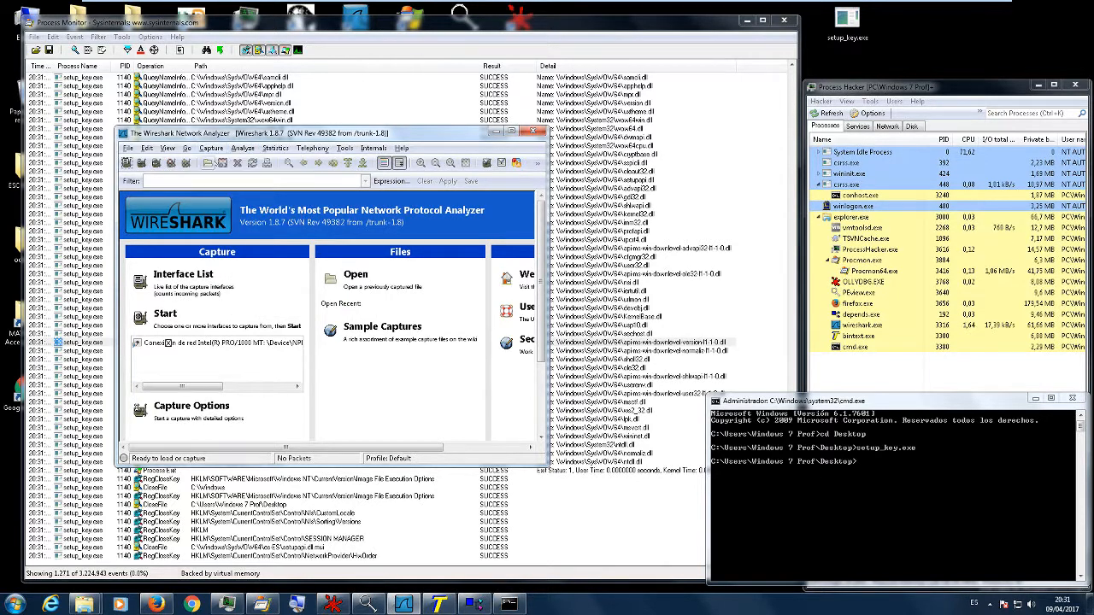
{"action": "left_click", "coordinate": [86, 110]}
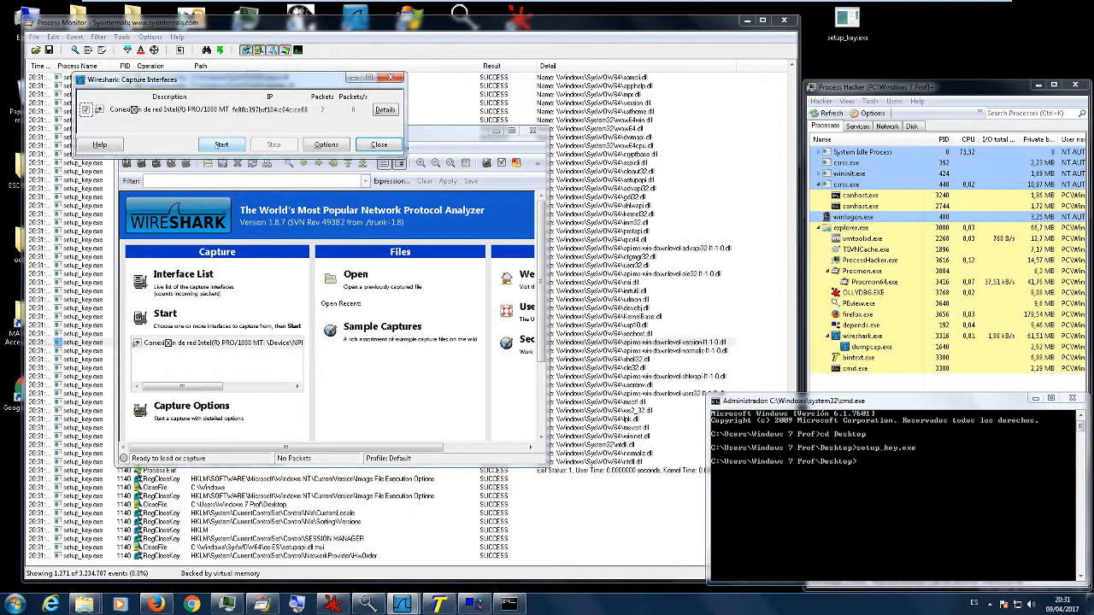
{"action": "left_click", "coordinate": [221, 144]}
- Run setup_key.exe again from the command prompt, and widen the Wireshark window to inspect the captured packets
{"action": "left_click", "coordinate": [921, 492]}
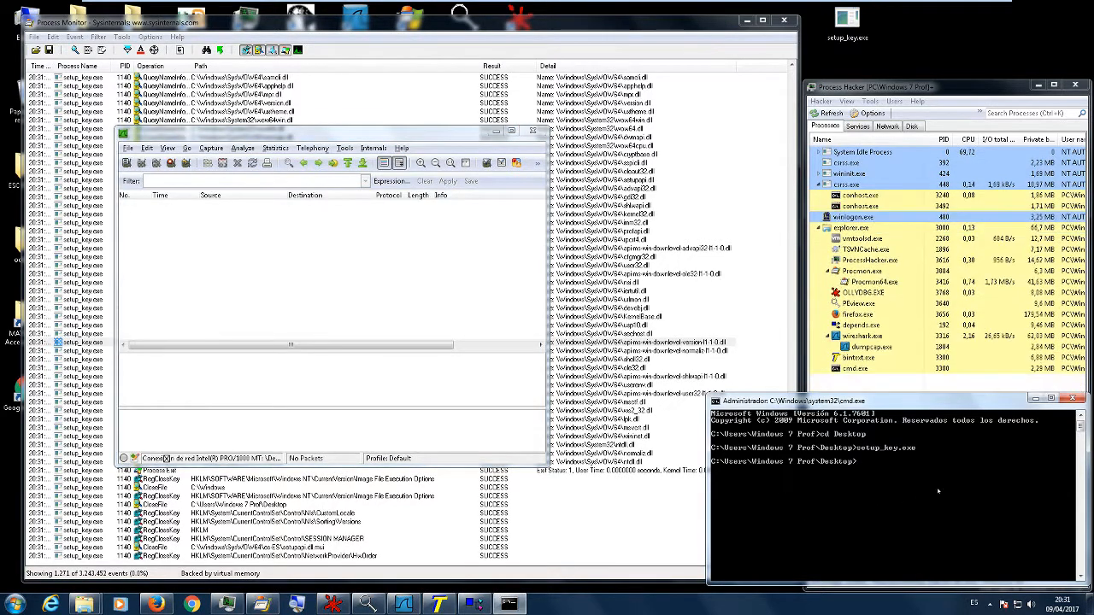
{"action": "key", "text": "Up"}
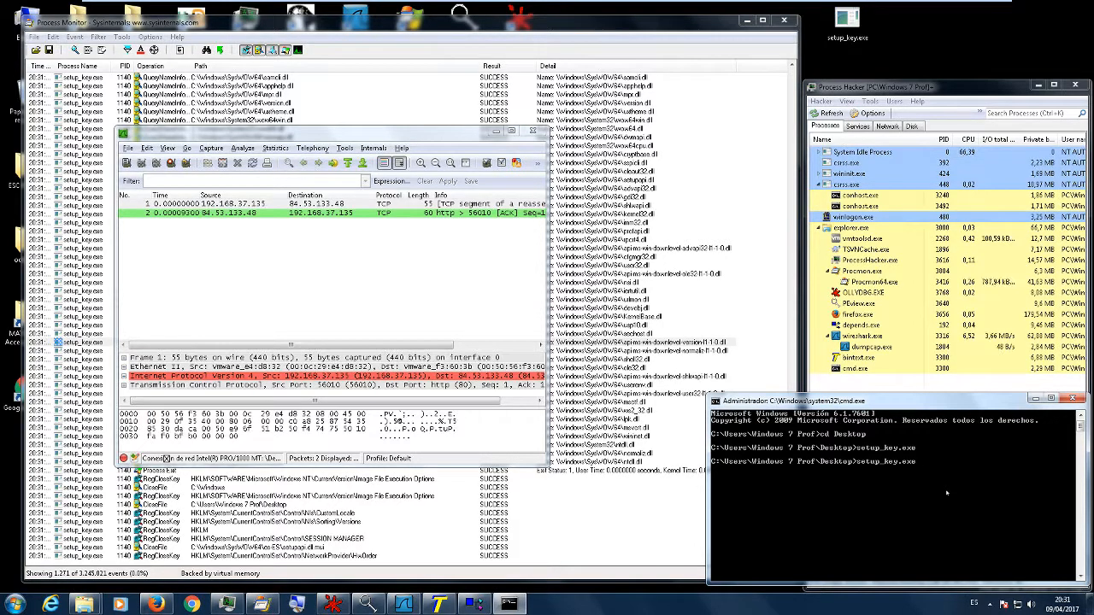
{"action": "key", "text": "Return"}
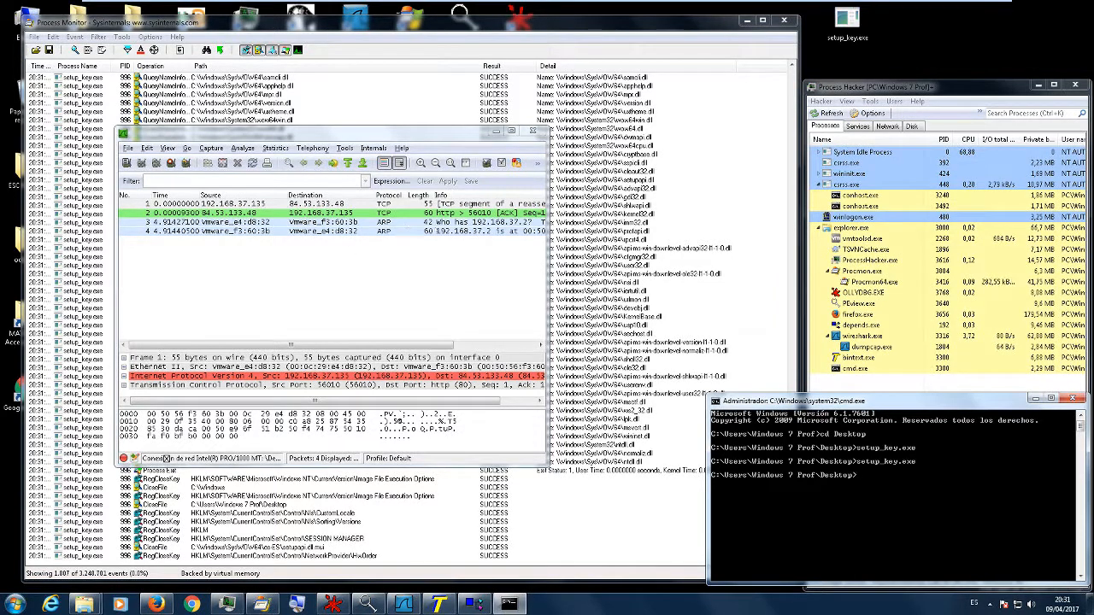
{"action": "left_click_drag", "start_coordinate": [546, 233], "coordinate": [723, 247]}
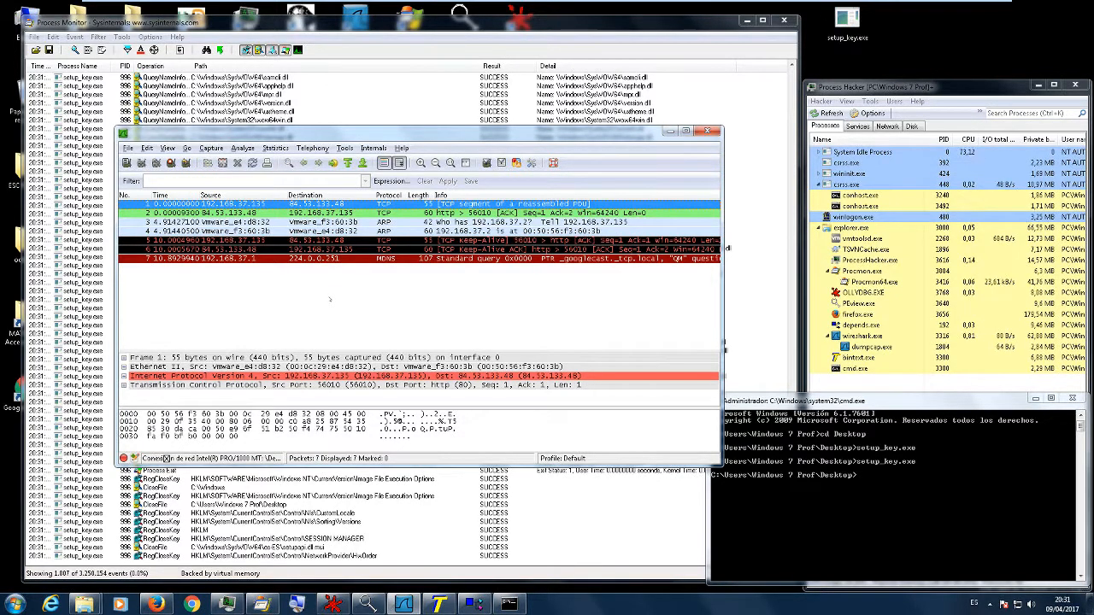
{"action": "left_click", "coordinate": [751, 425]}
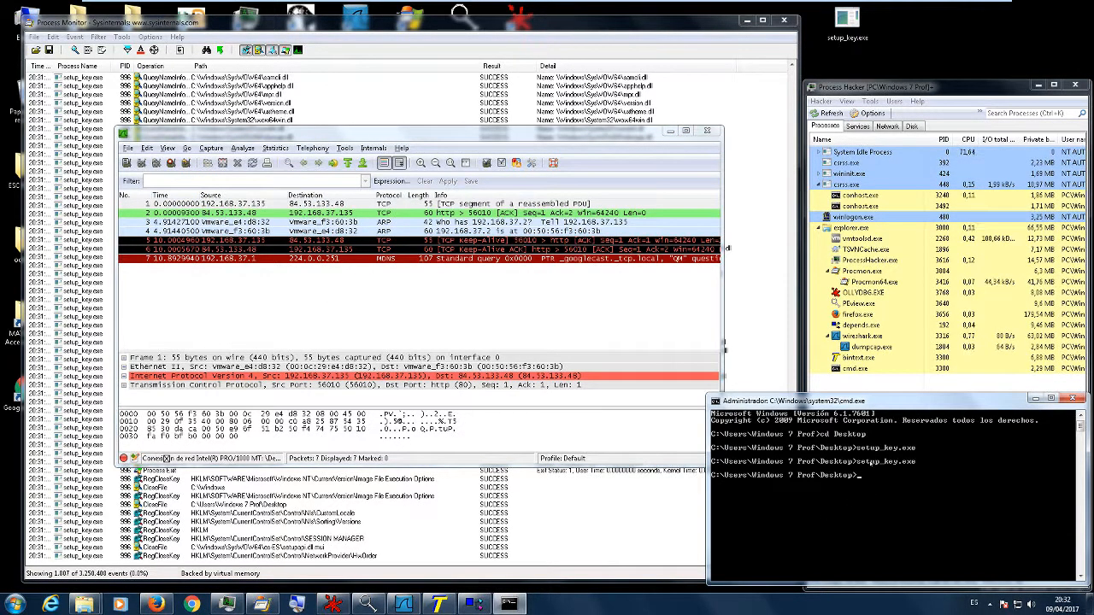
- In Process Monitor, hide the registry, file system and process activity so only network events are listed
{"action": "left_click", "coordinate": [282, 34]}
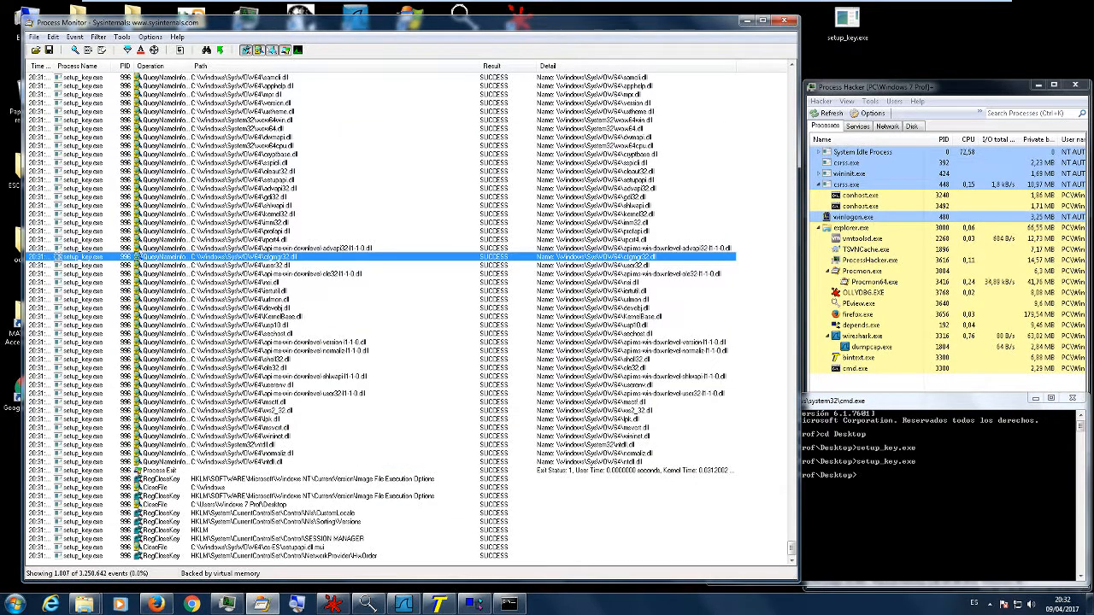
{"action": "left_click", "coordinate": [247, 50]}
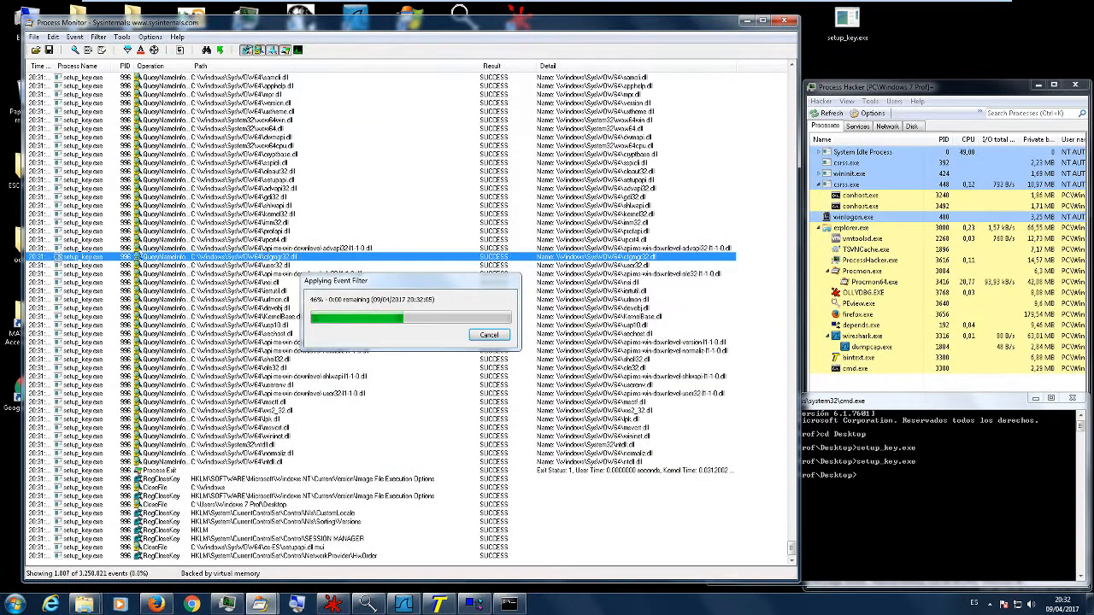
{"action": "left_click", "coordinate": [259, 49]}
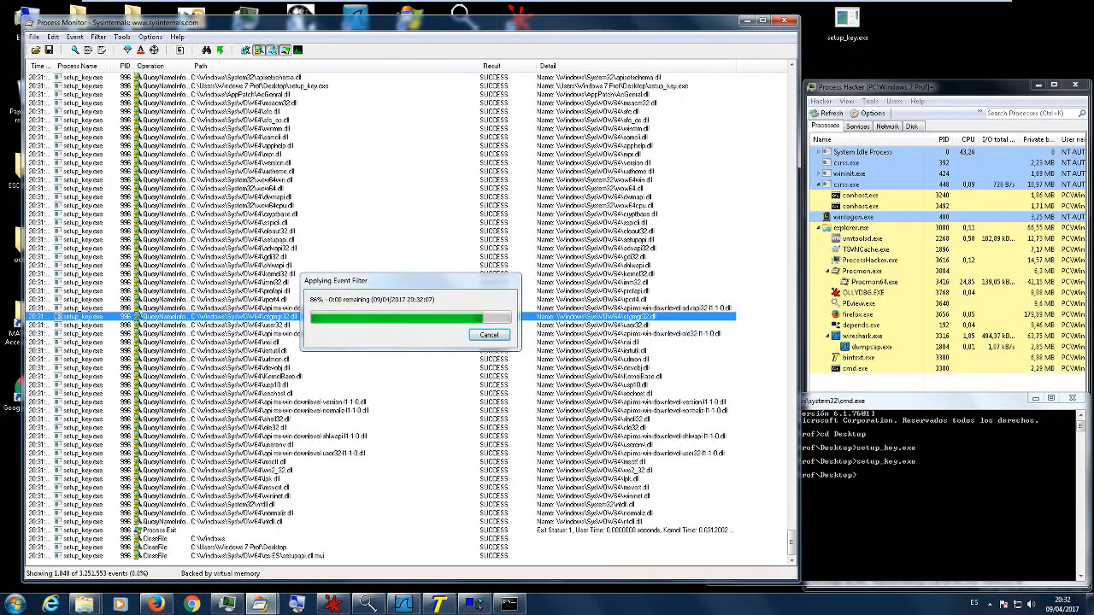
{"action": "left_click", "coordinate": [285, 49]}
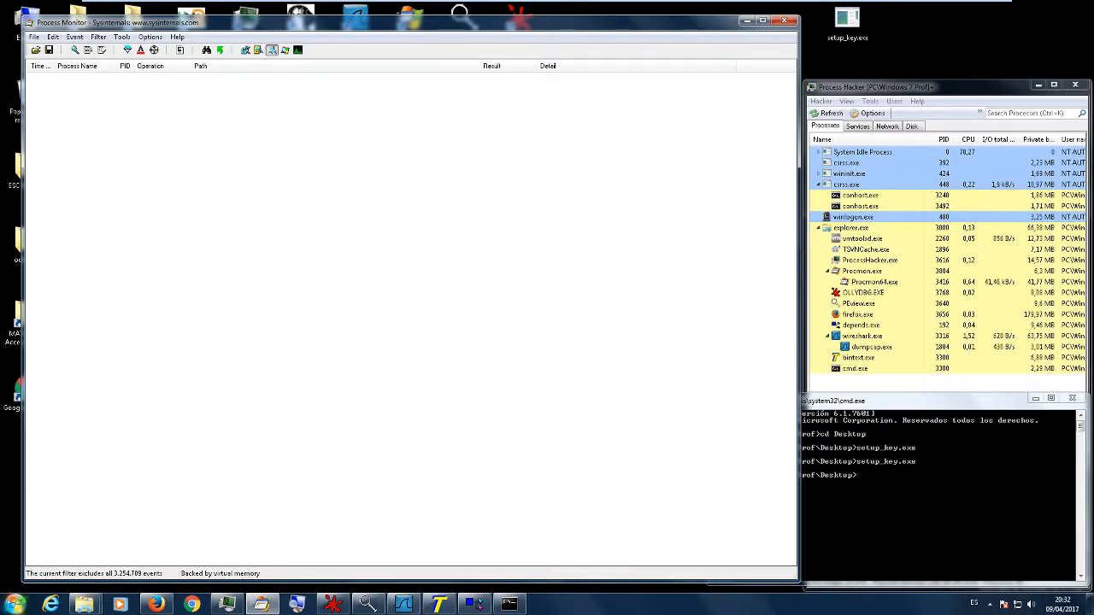
- Launch the Windows Registry Editor with regedit
{"action": "left_click", "coordinate": [15, 604]}
{"action": "left_click", "coordinate": [38, 574]}
{"action": "type", "text": "reged"}
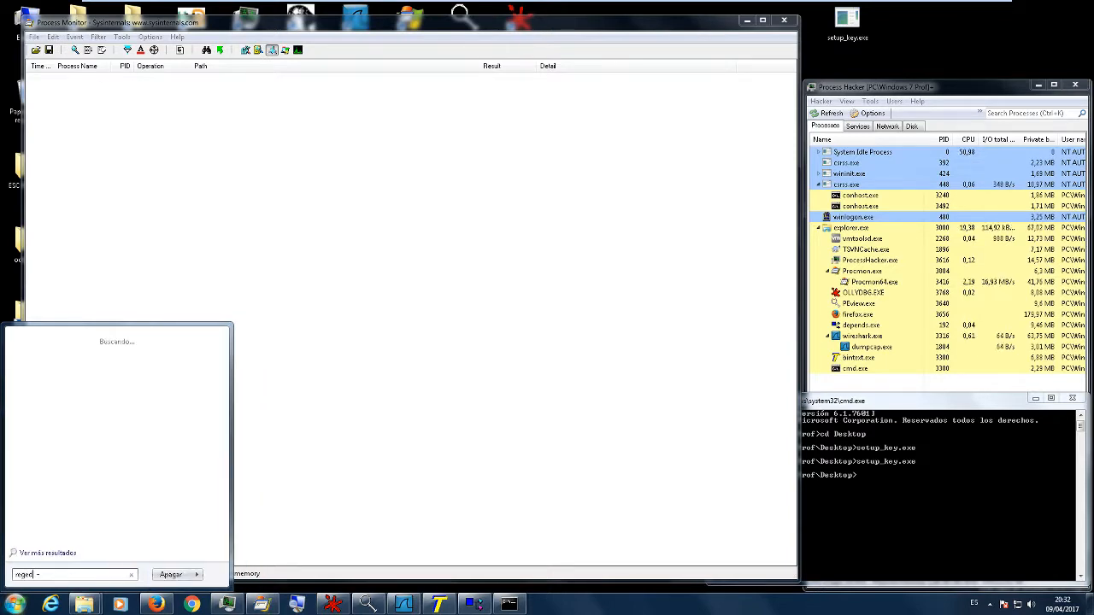
{"action": "type", "text": "it"}
{"action": "key", "text": "Return"}
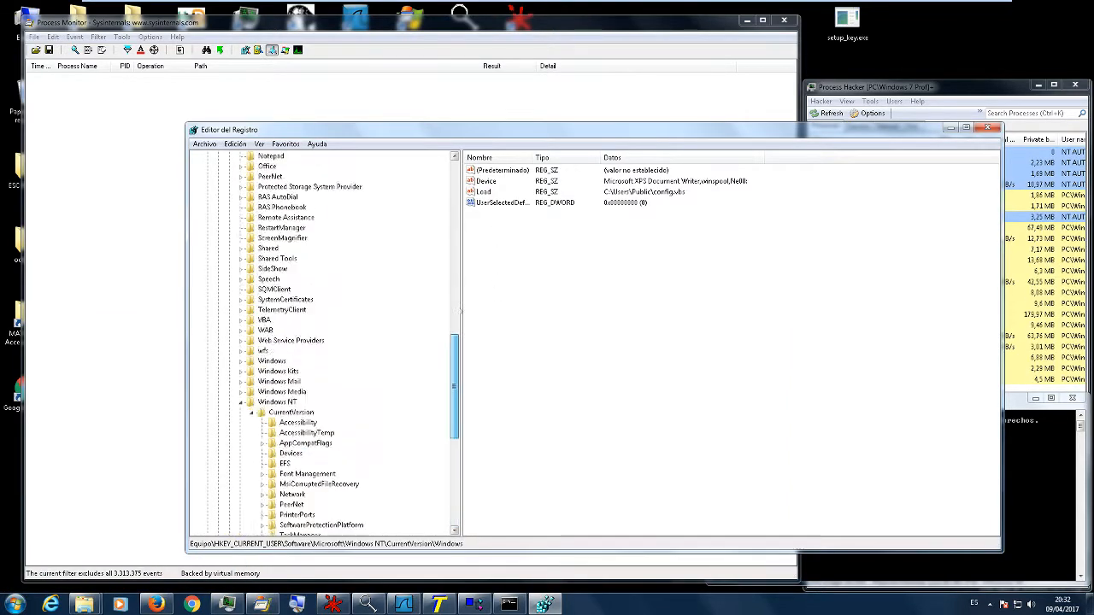
- Minimise Process Monitor and place the Registry Editor beside the BinText strings of setup_key.exe
{"action": "left_click_drag", "start_coordinate": [454, 478], "coordinate": [455, 164]}
{"action": "left_click_drag", "start_coordinate": [377, 24], "coordinate": [589, 60]}
{"action": "left_click", "coordinate": [438, 604]}
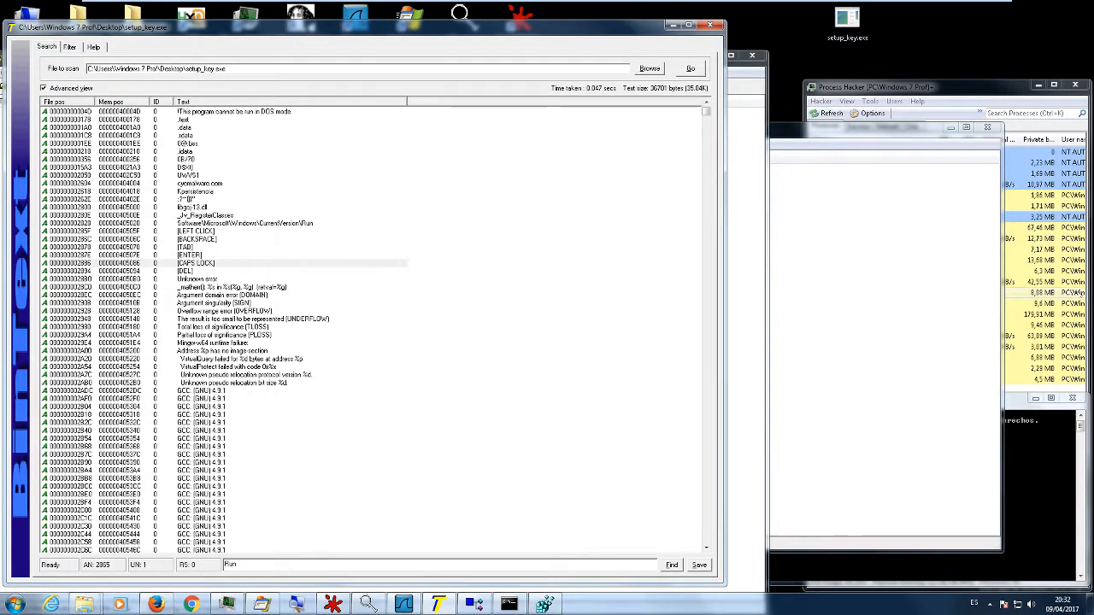
{"action": "left_click", "coordinate": [763, 299]}
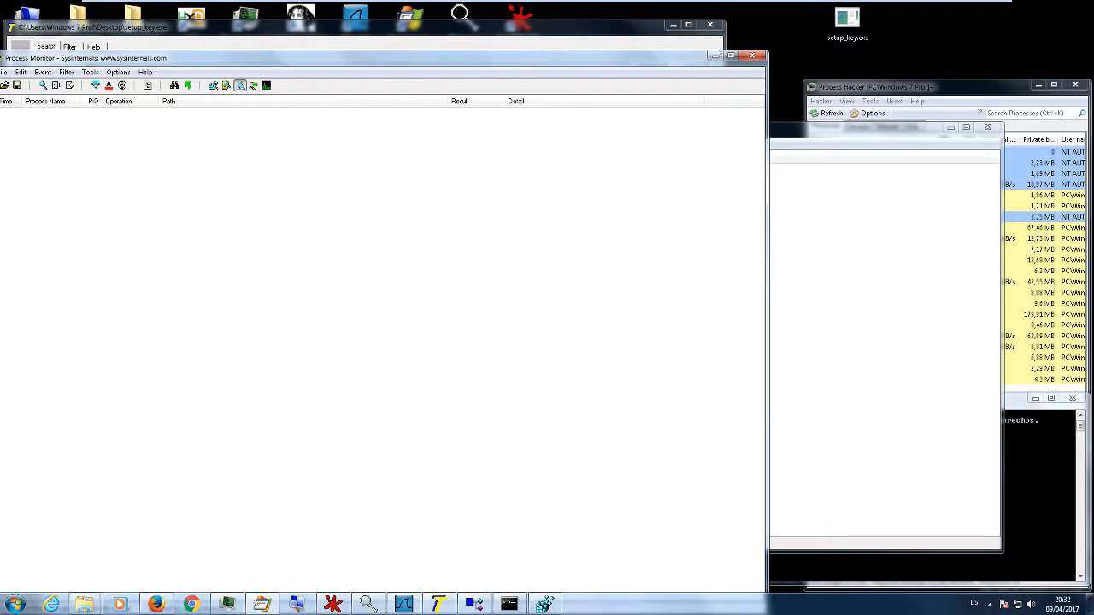
{"action": "left_click", "coordinate": [713, 56]}
{"action": "left_click_drag", "start_coordinate": [598, 129], "coordinate": [758, 121]}
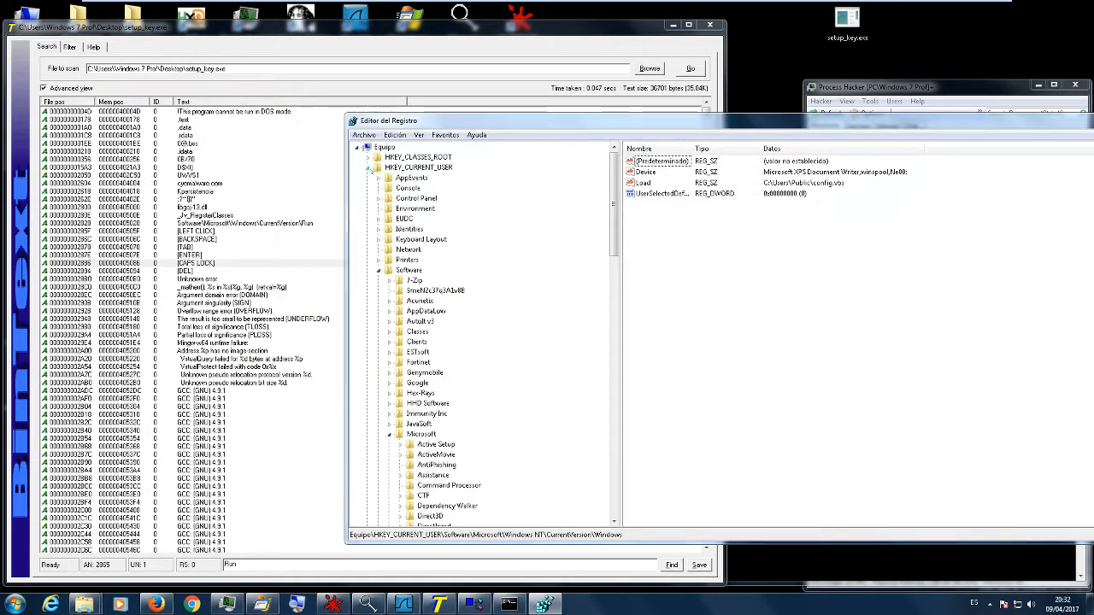
- Open the registry key HKEY_CURRENT_USER\Software\Microsoft\Windows\CurrentVersion\Run and widen the data column to show the full paths
{"action": "left_click", "coordinate": [414, 271]}
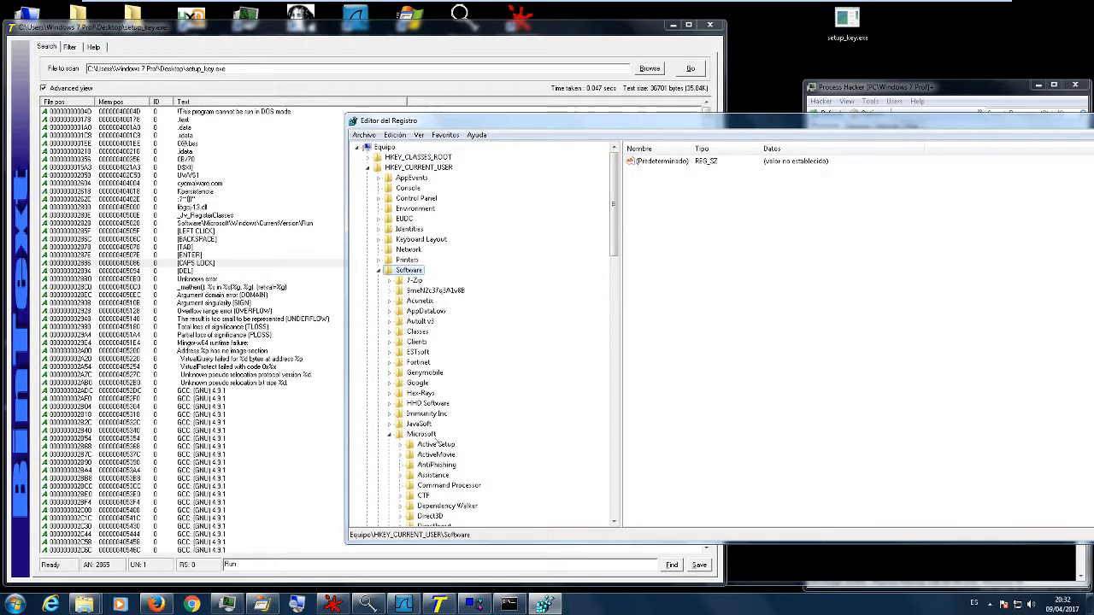
{"action": "left_click", "coordinate": [421, 435]}
{"action": "scroll", "coordinate": [494, 403], "scroll_direction": "down", "scroll_amount": 12}
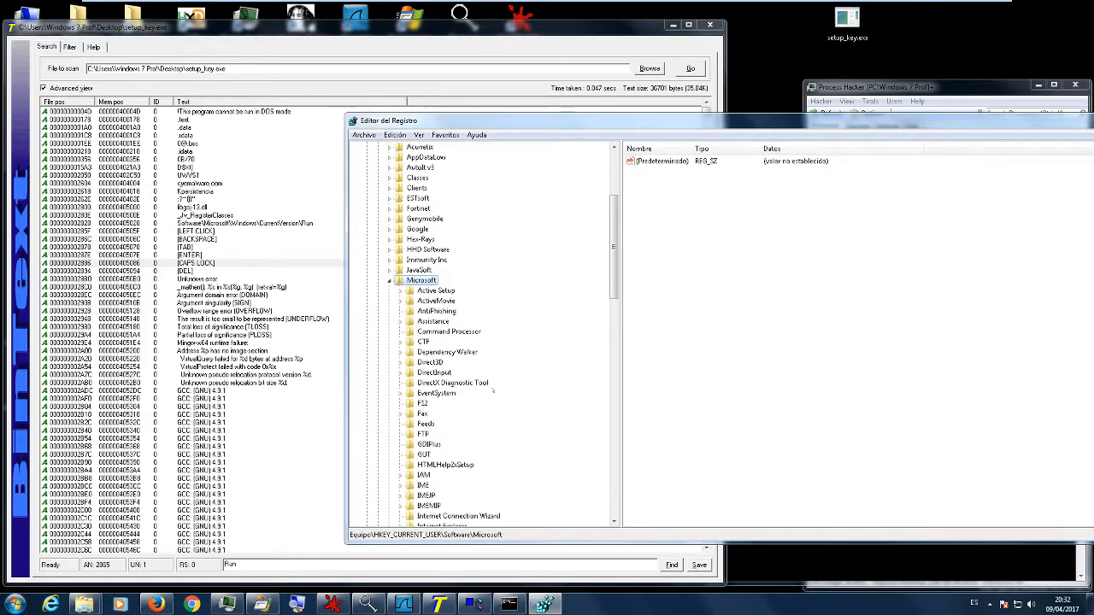
{"action": "scroll", "coordinate": [494, 403], "scroll_direction": "down", "scroll_amount": 8}
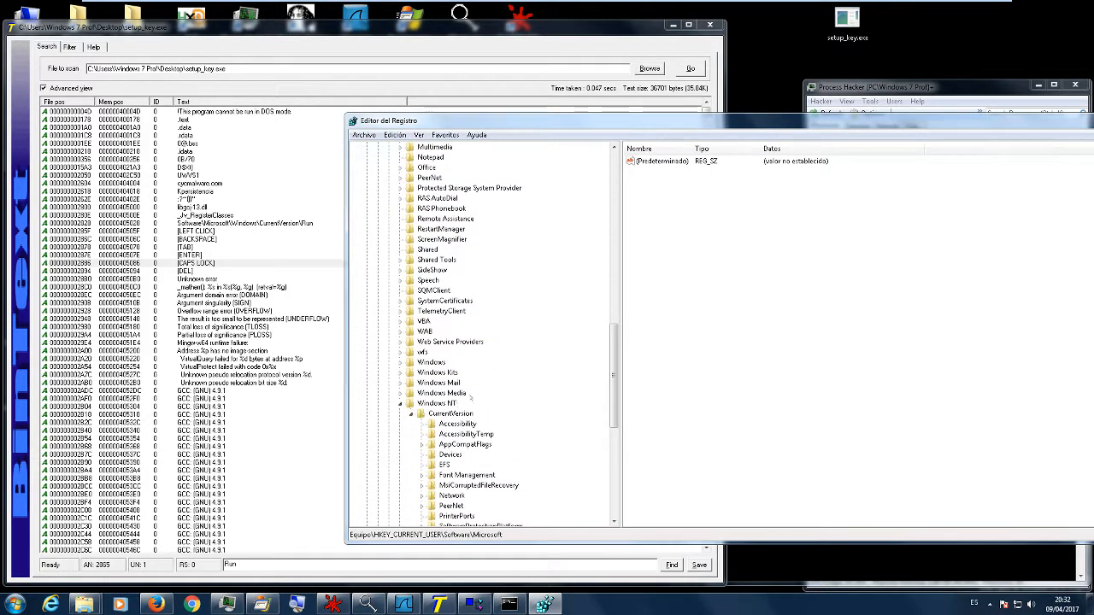
{"action": "double_click", "coordinate": [432, 363]}
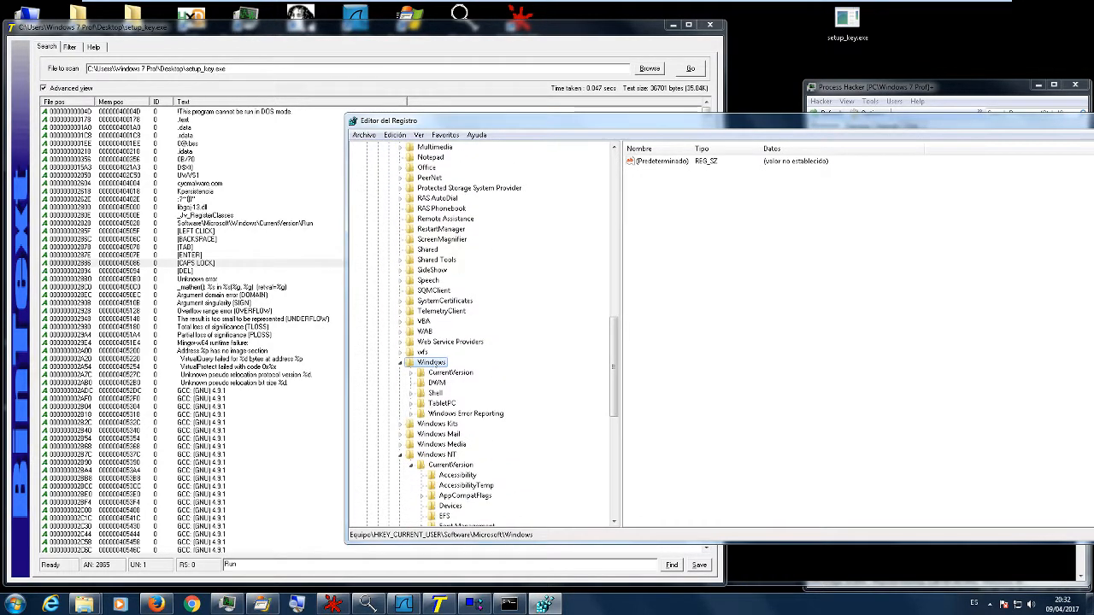
{"action": "double_click", "coordinate": [450, 372]}
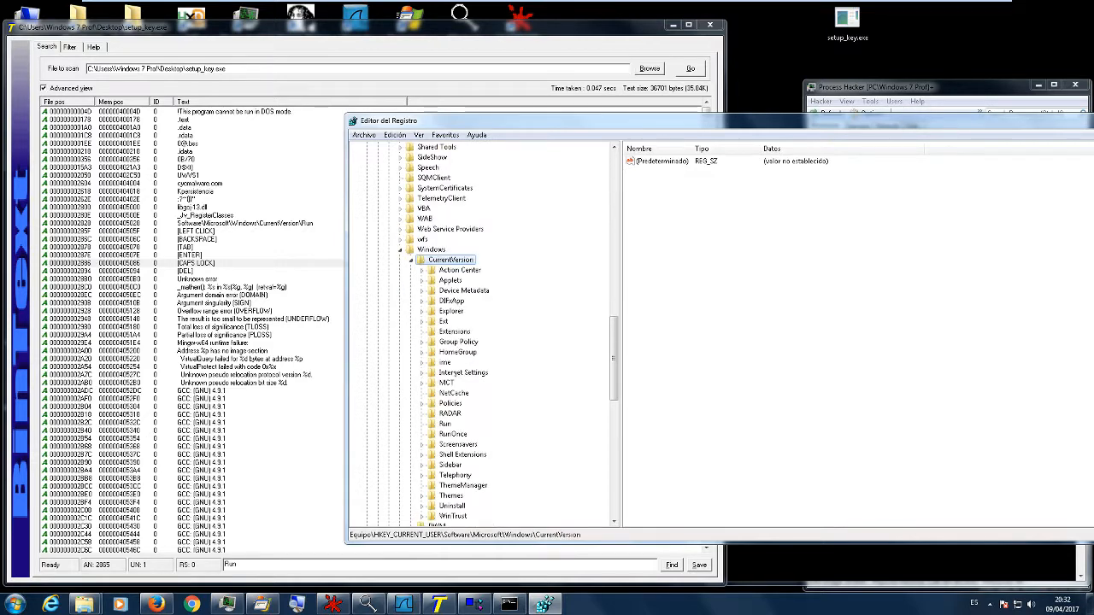
{"action": "scroll", "coordinate": [469, 288], "scroll_direction": "down", "scroll_amount": 3}
{"action": "left_click", "coordinate": [443, 331]}
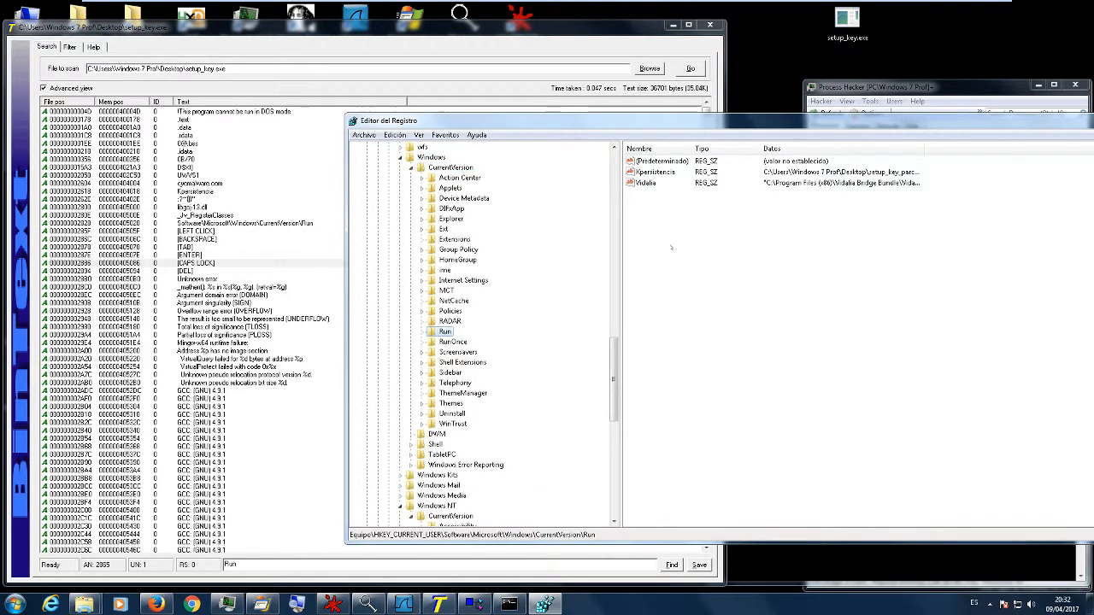
{"action": "left_click_drag", "start_coordinate": [924, 148], "coordinate": [996, 145]}
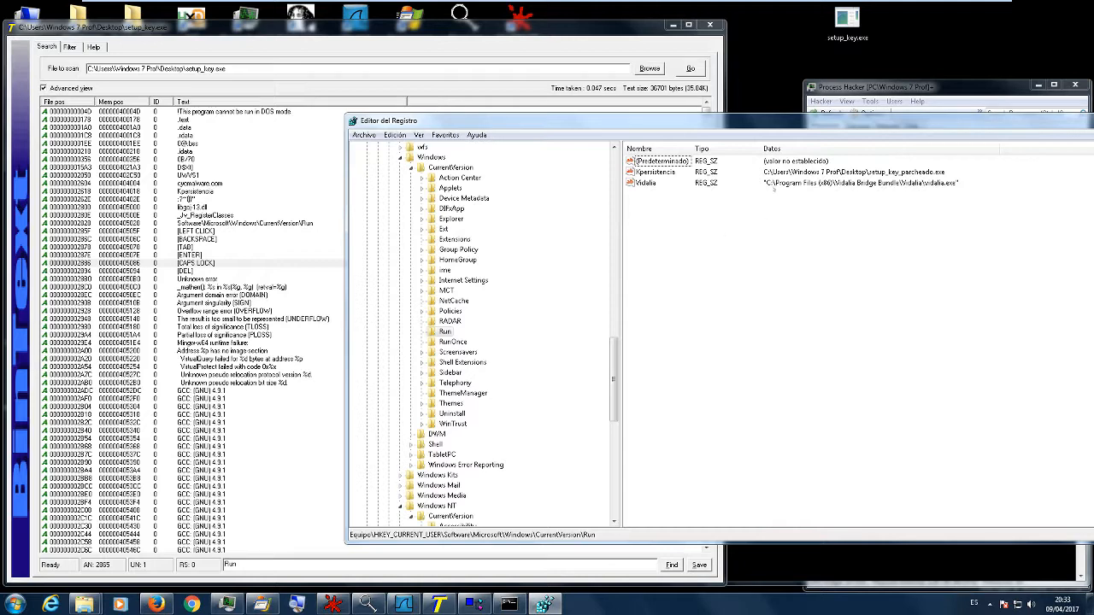
- Delete the Xpersistencia value from the Run key and confirm the deletion
{"action": "left_click", "coordinate": [672, 173]}
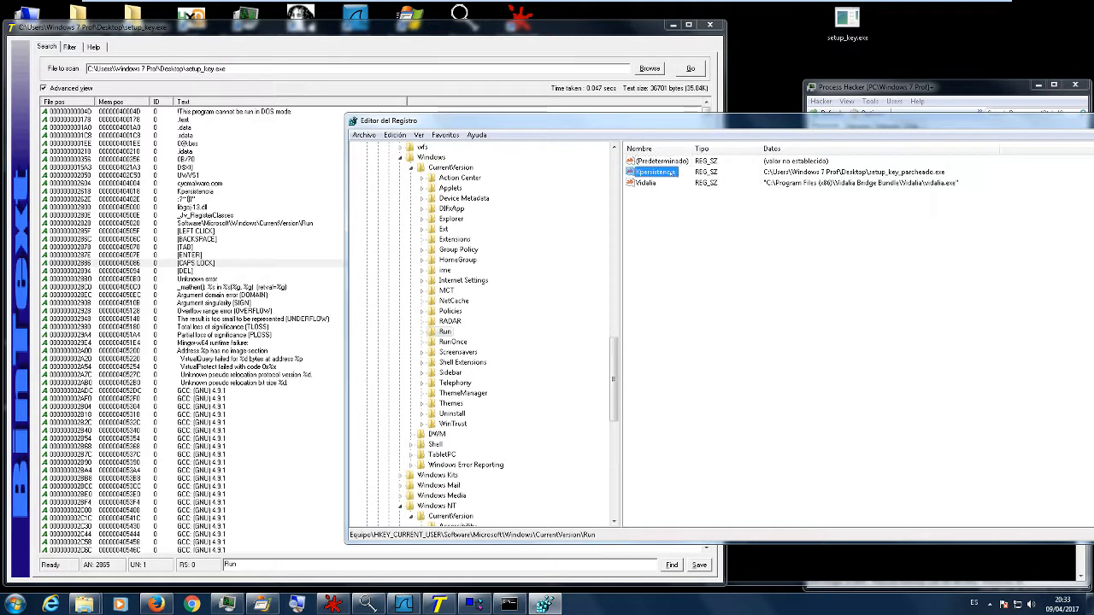
{"action": "right_click", "coordinate": [671, 173]}
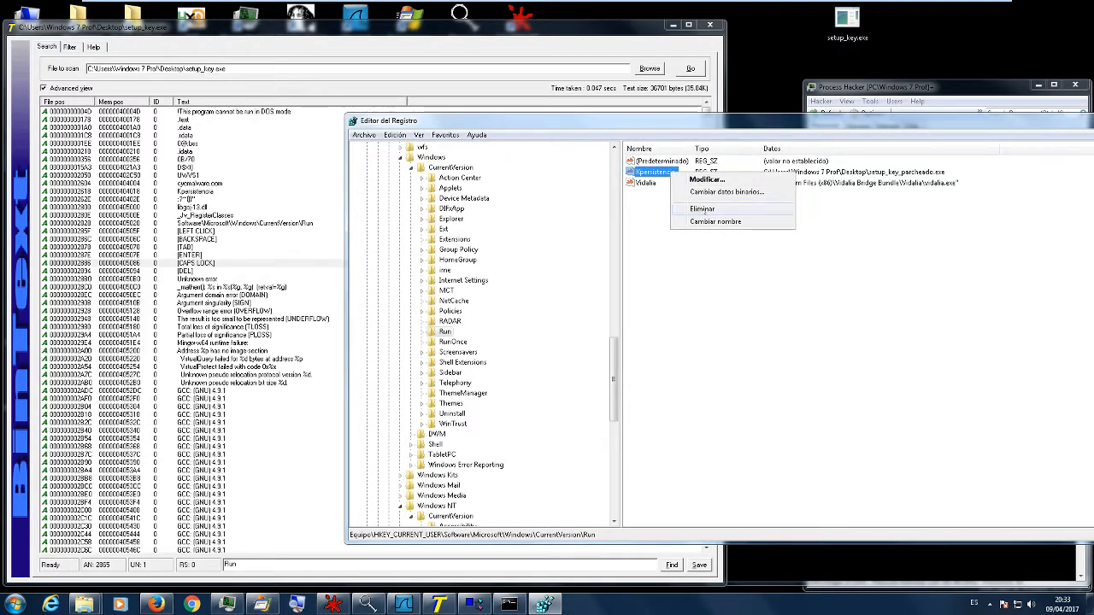
{"action": "left_click", "coordinate": [701, 208]}
{"action": "left_click", "coordinate": [633, 303]}
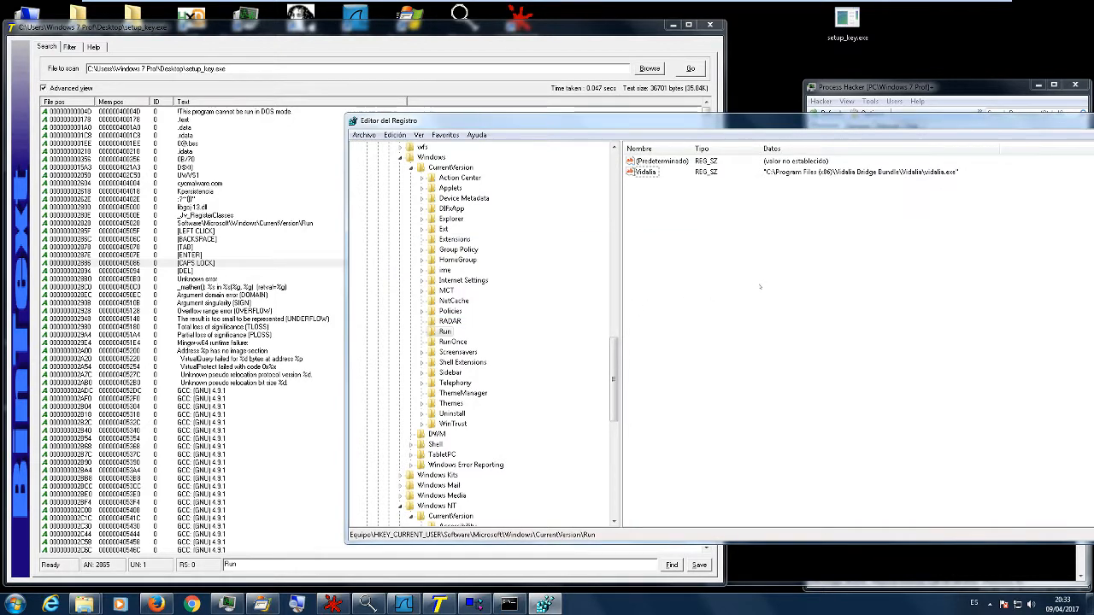
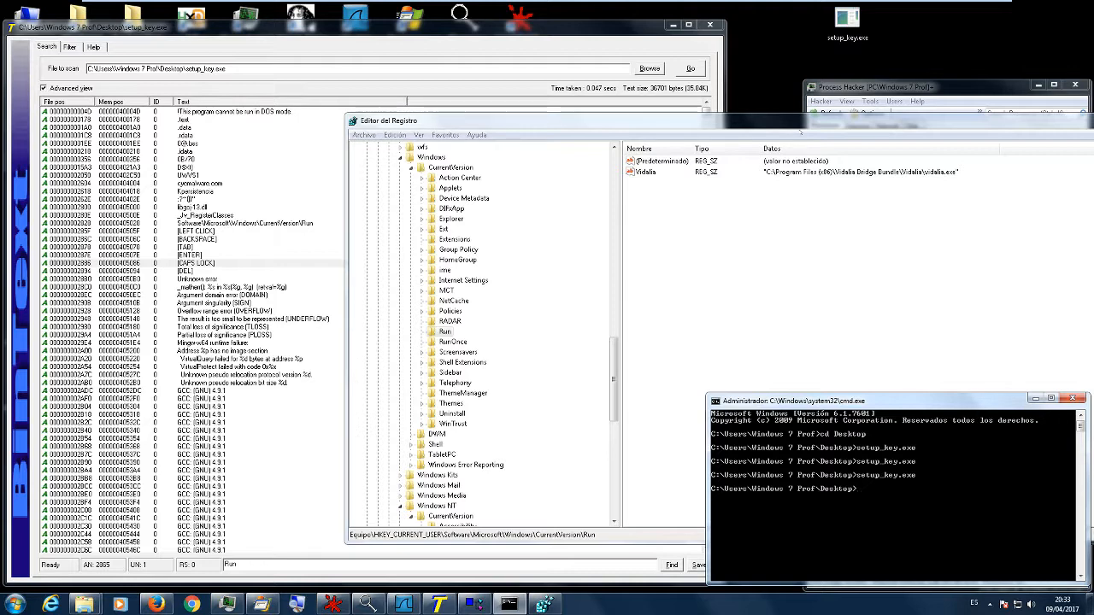
- Narrow the Registry Editor window and its key tree so the Run values and the Process Hacker list are both visible
{"action": "left_click", "coordinate": [568, 35]}
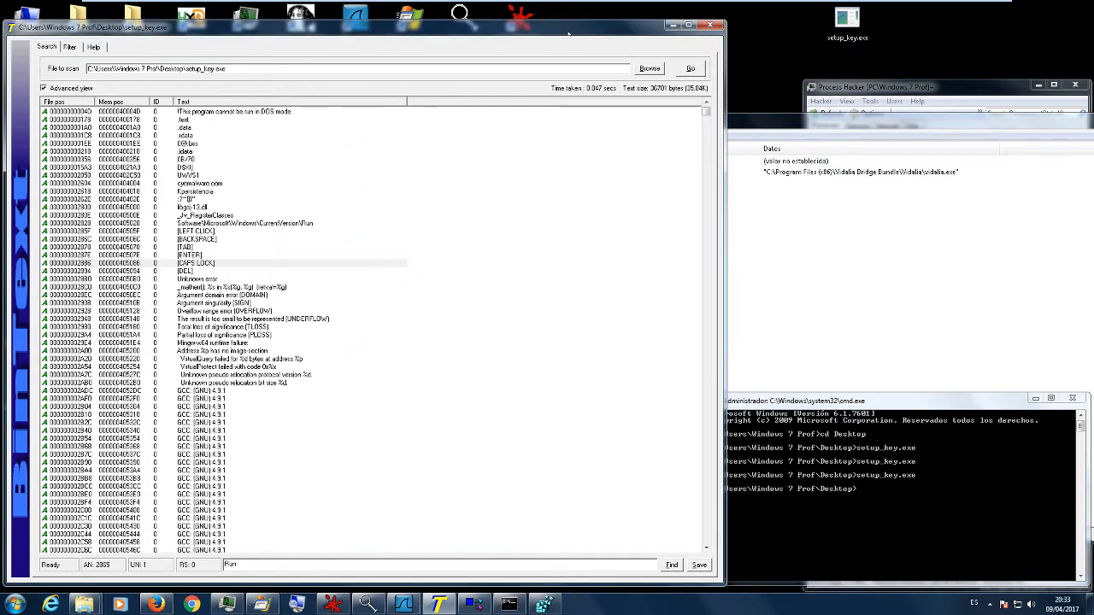
{"action": "left_click", "coordinate": [800, 244]}
{"action": "left_click_drag", "start_coordinate": [794, 114], "coordinate": [666, 114]}
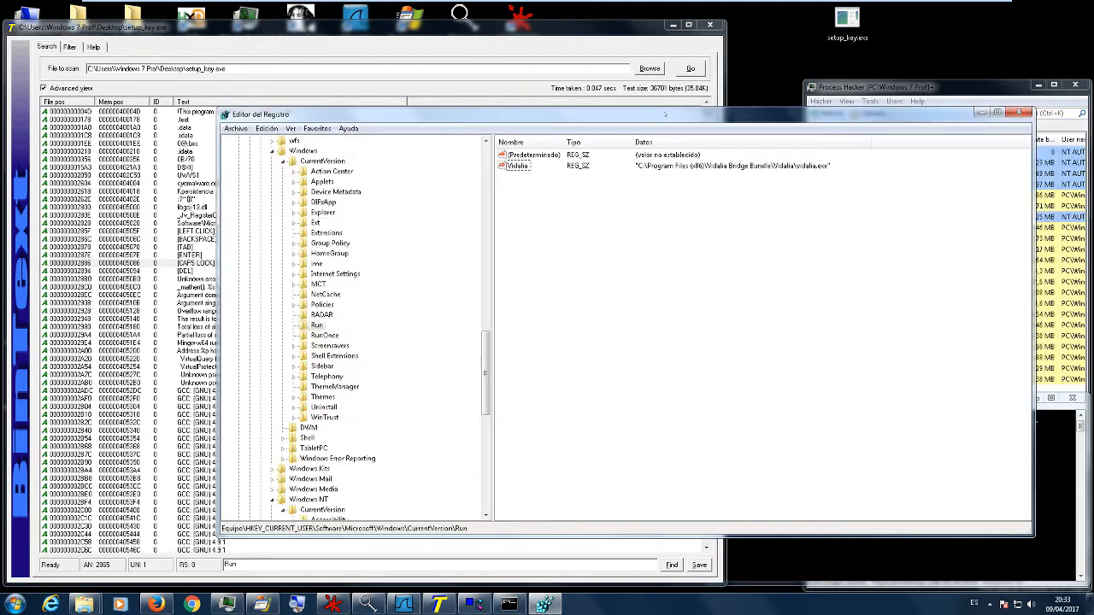
{"action": "left_click_drag", "start_coordinate": [1029, 301], "coordinate": [790, 298]}
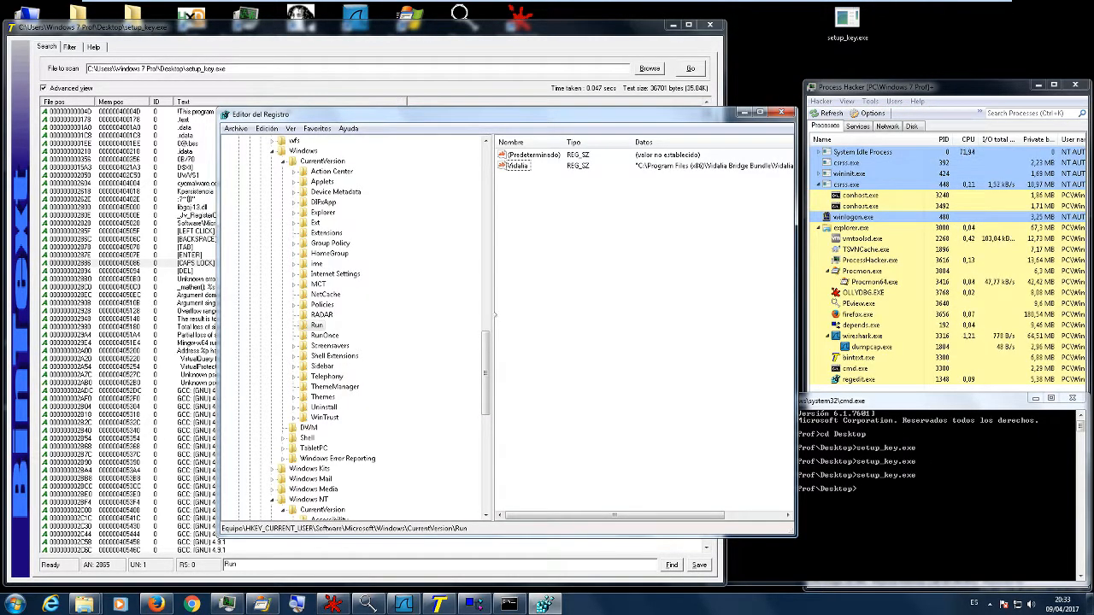
{"action": "left_click_drag", "start_coordinate": [488, 308], "coordinate": [441, 308]}
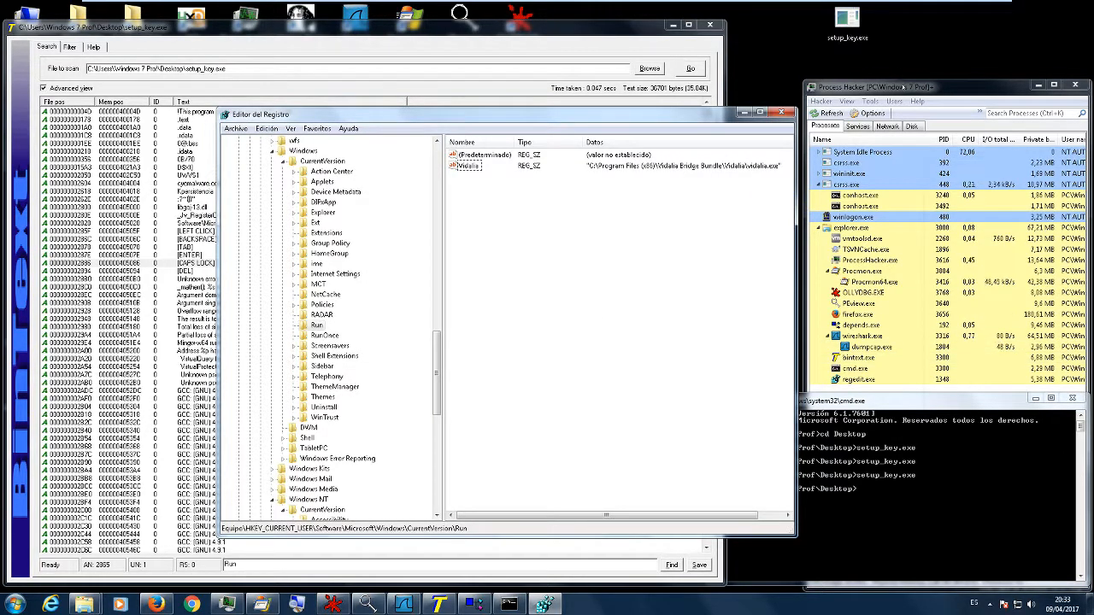
{"action": "left_click", "coordinate": [903, 86]}
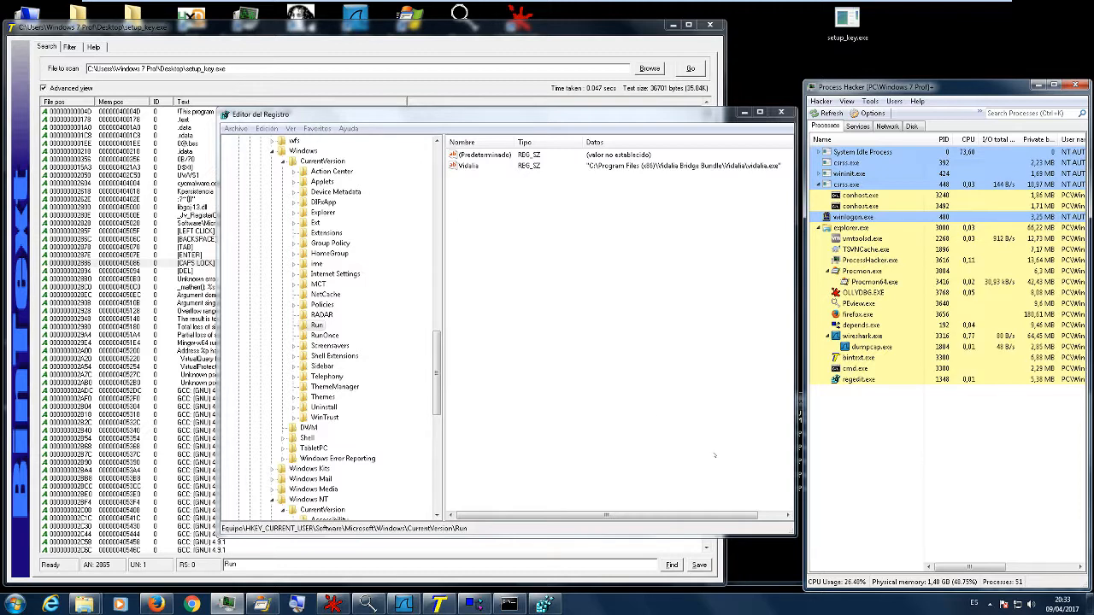
{"action": "left_click_drag", "start_coordinate": [644, 109], "coordinate": [656, 97]}
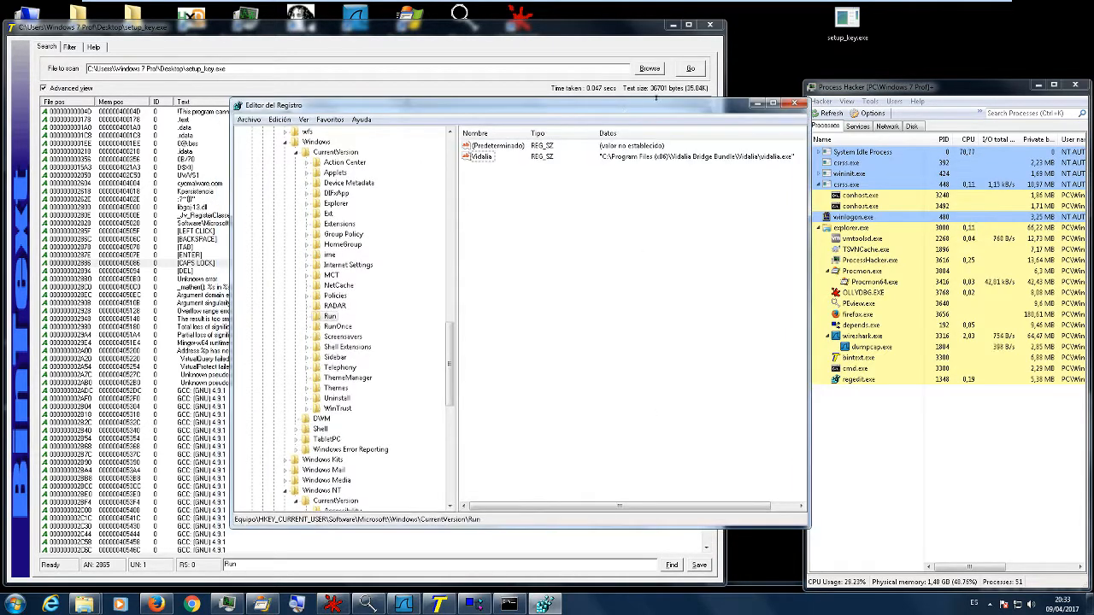
- Minimise the Registry Editor and BinText, and move the command prompt clear of Process Hacker, over the Wireshark capture
{"action": "left_click", "coordinate": [756, 104]}
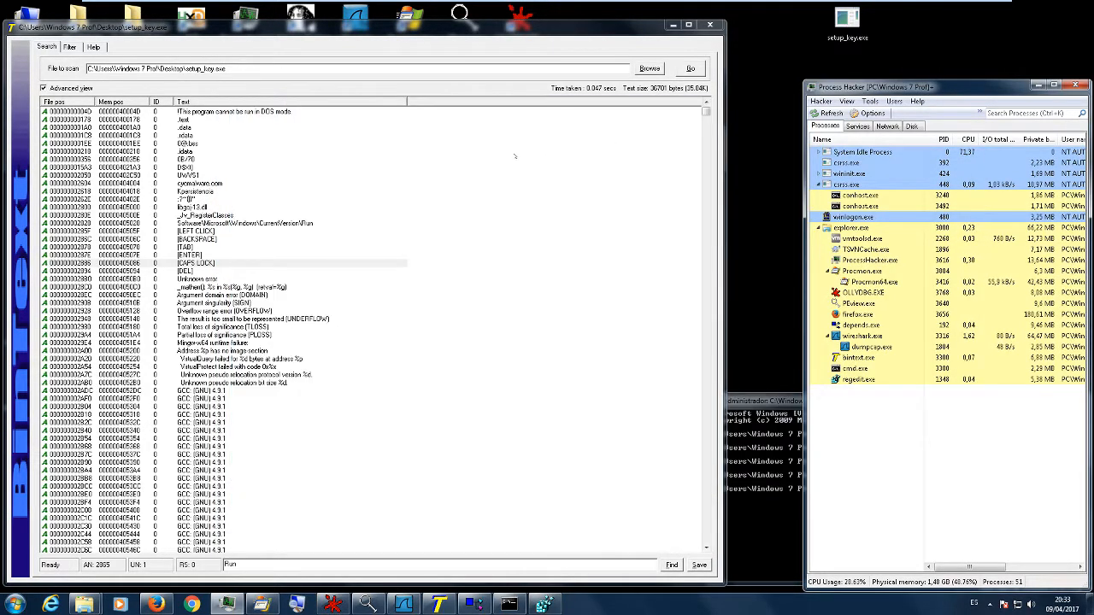
{"action": "left_click", "coordinate": [672, 24]}
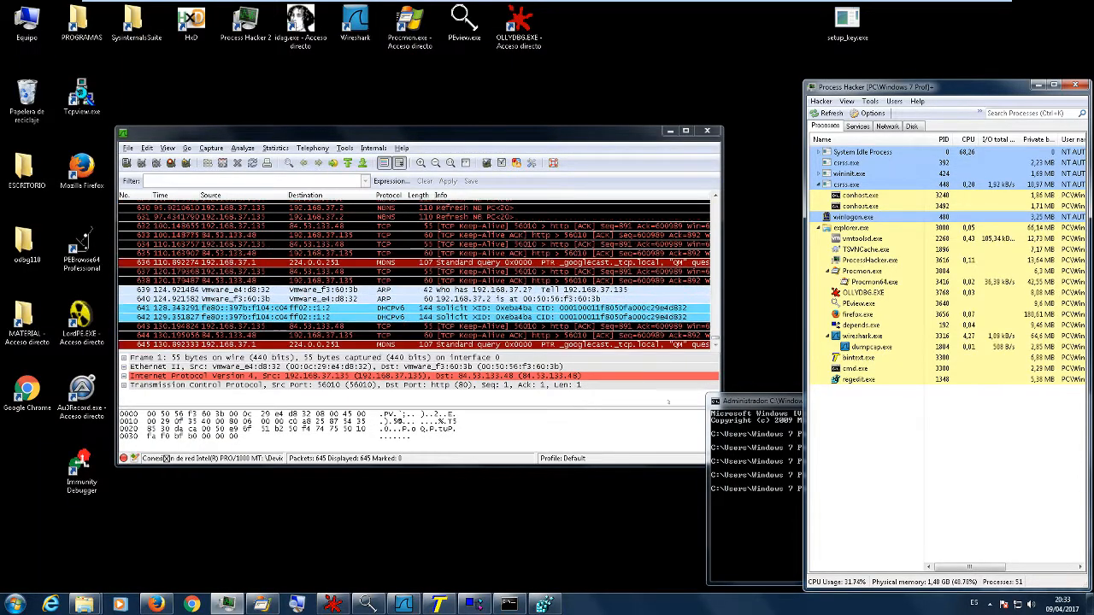
{"action": "left_click_drag", "start_coordinate": [754, 401], "coordinate": [473, 420]}
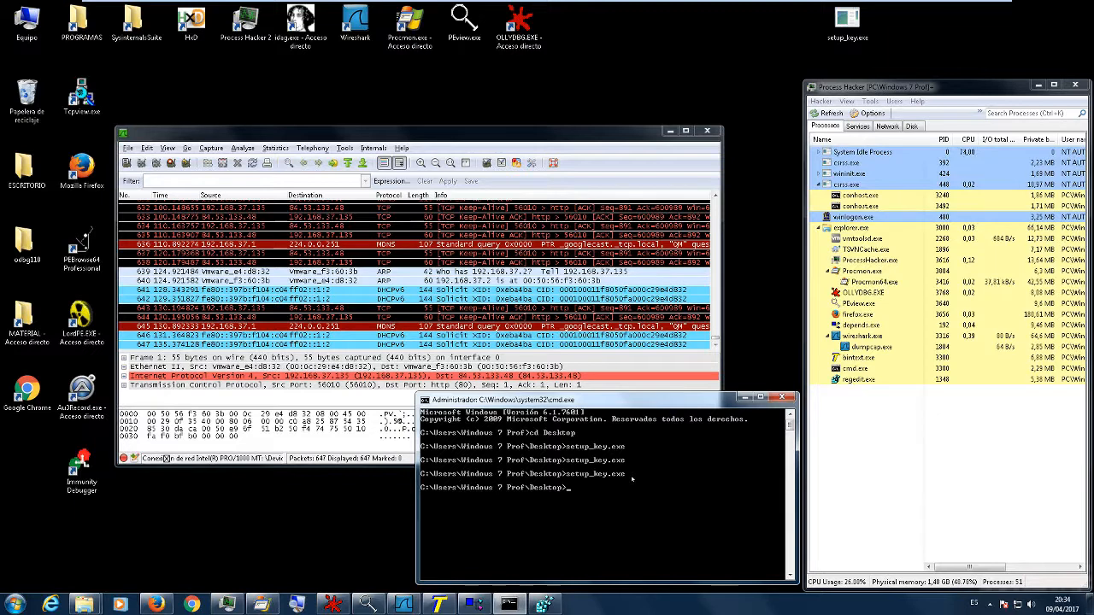
- Run setup_key.exe with the argument sdfgjfd from the command prompt and check its process in Process Hacker
{"action": "key", "text": "Up"}
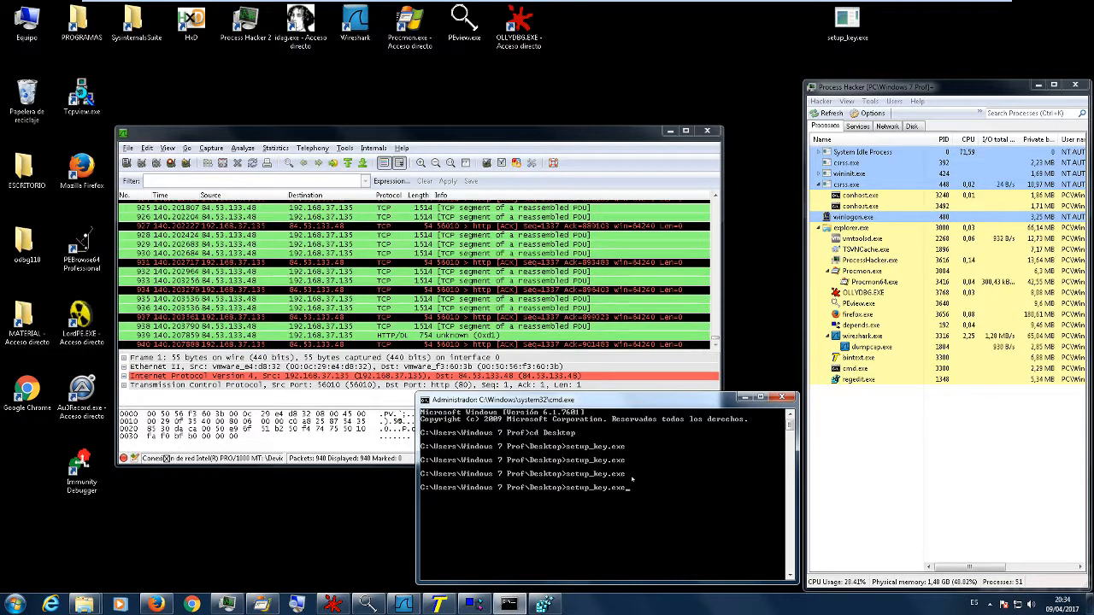
{"action": "type", "text": "sdfg"}
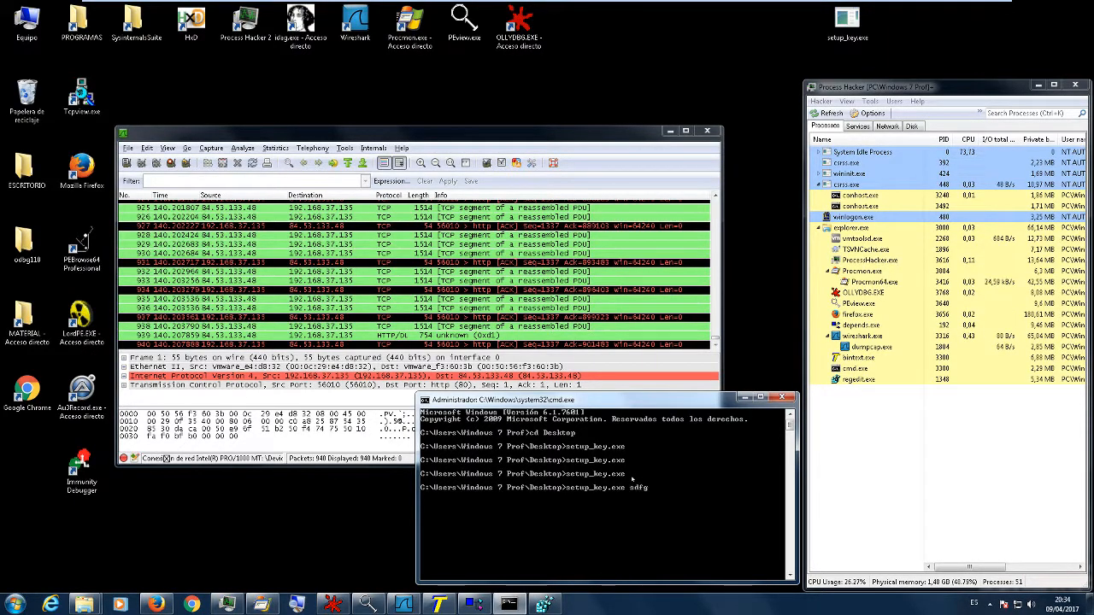
{"action": "type", "text": "jfd"}
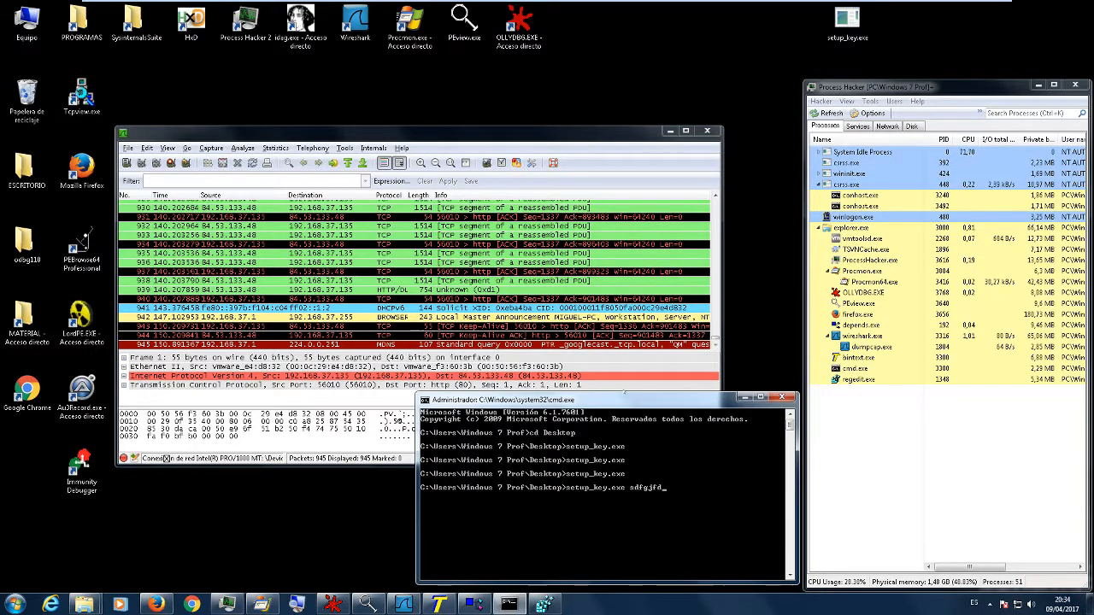
{"action": "key", "text": "Return"}
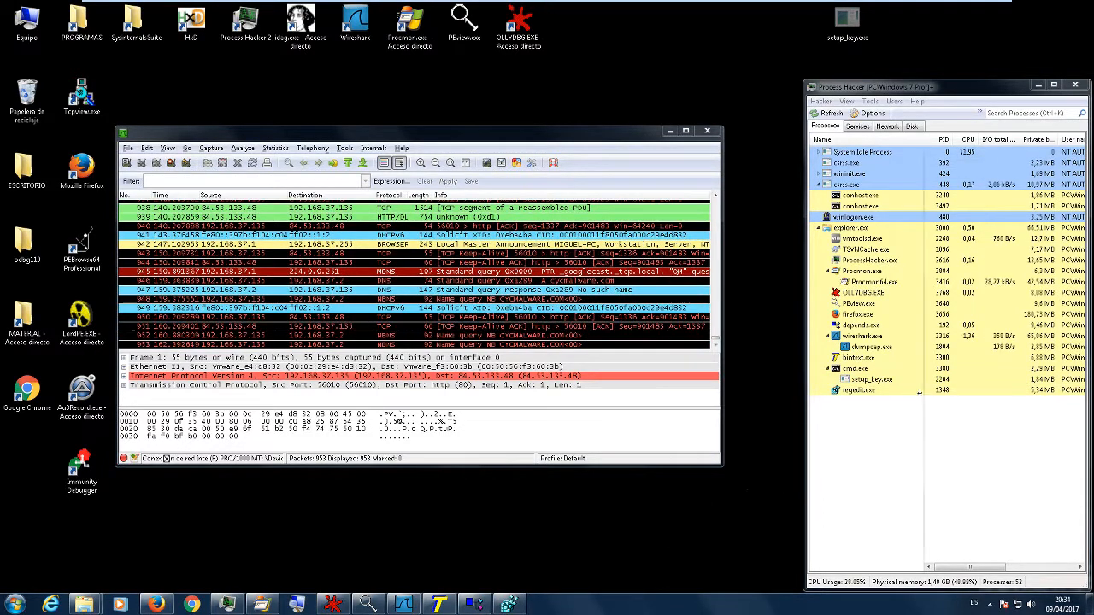
{"action": "left_click", "coordinate": [889, 381]}
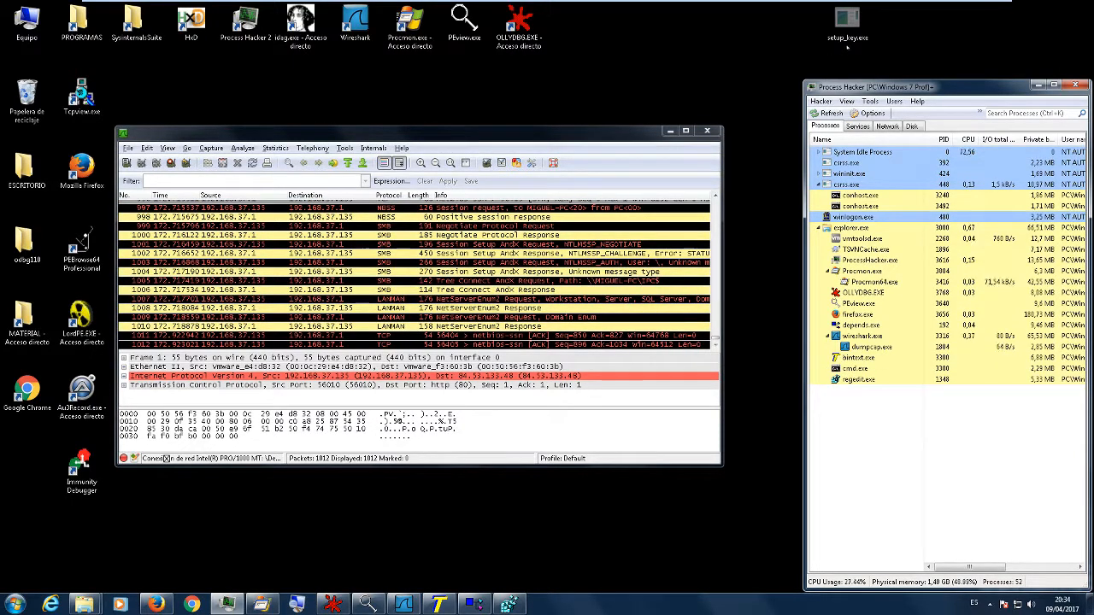
- Move the setup_key.exe icon one place over on the desktop and deselect it
{"action": "left_click", "coordinate": [846, 24]}
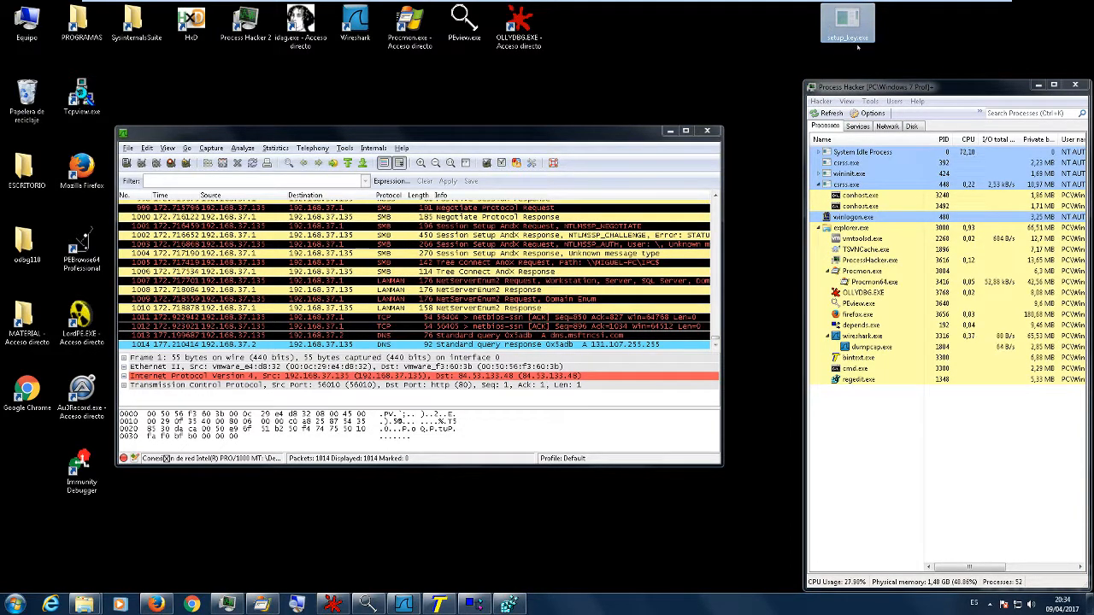
{"action": "left_click_drag", "start_coordinate": [846, 24], "coordinate": [792, 69]}
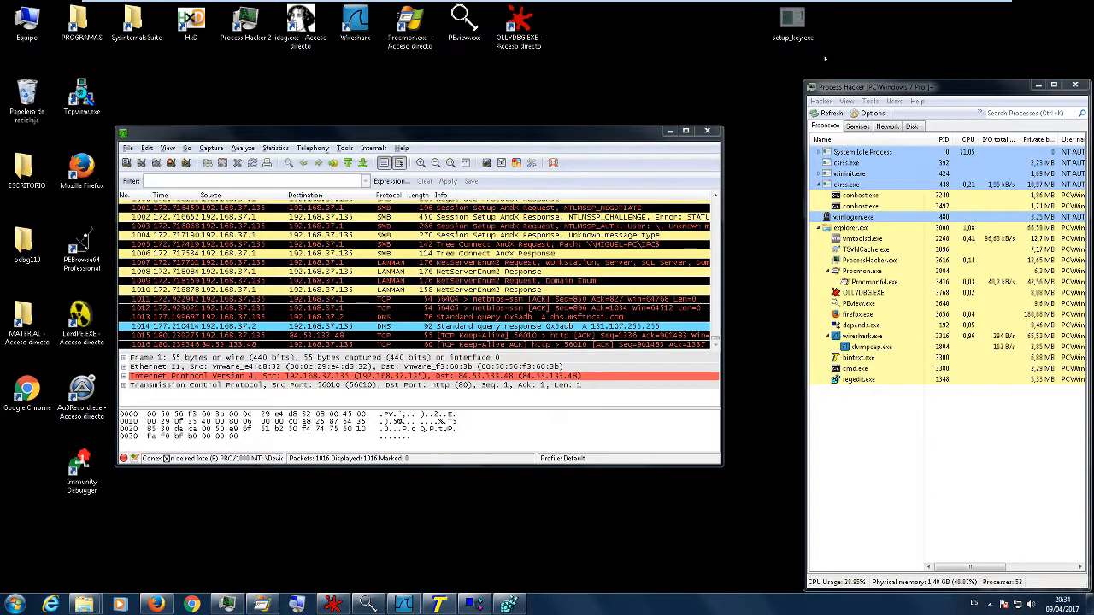
{"action": "left_click", "coordinate": [845, 43]}
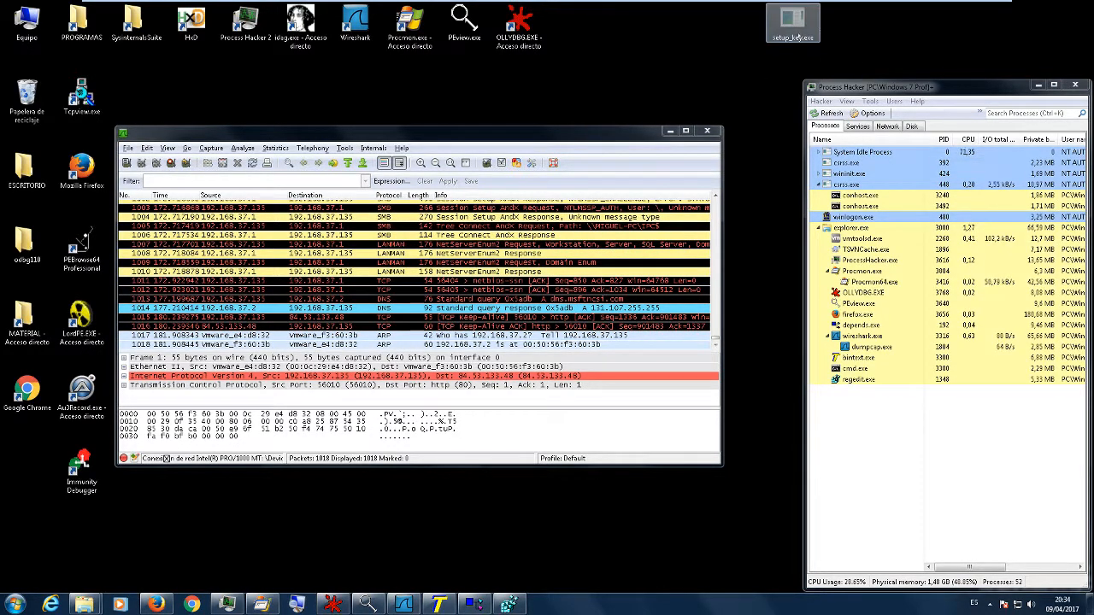
- Switch back to the Registry Editor and check the values in the Run key
{"action": "left_click", "coordinate": [509, 604]}
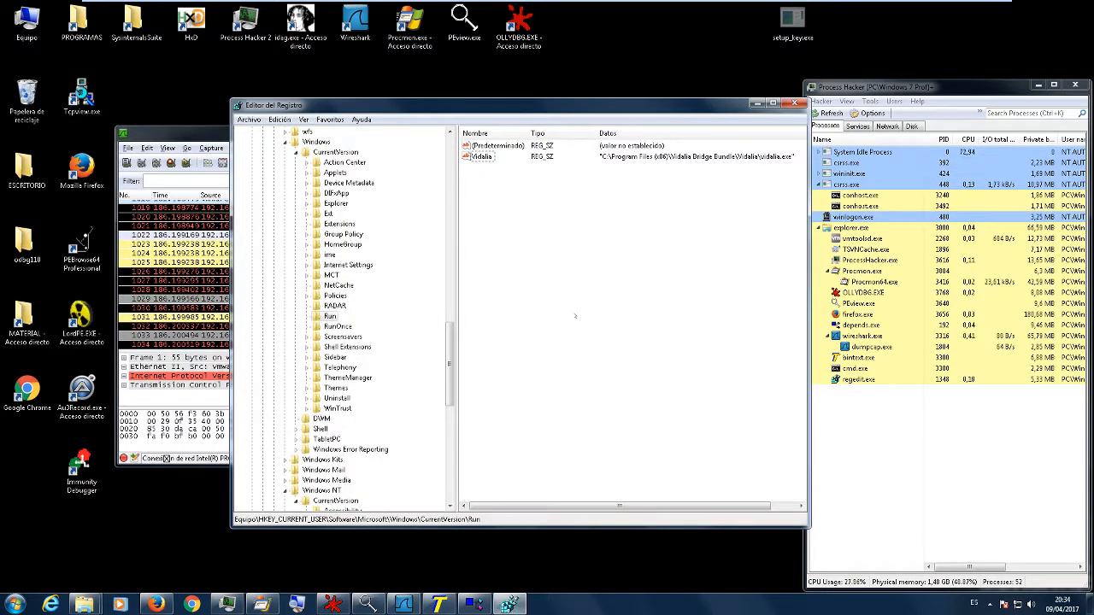
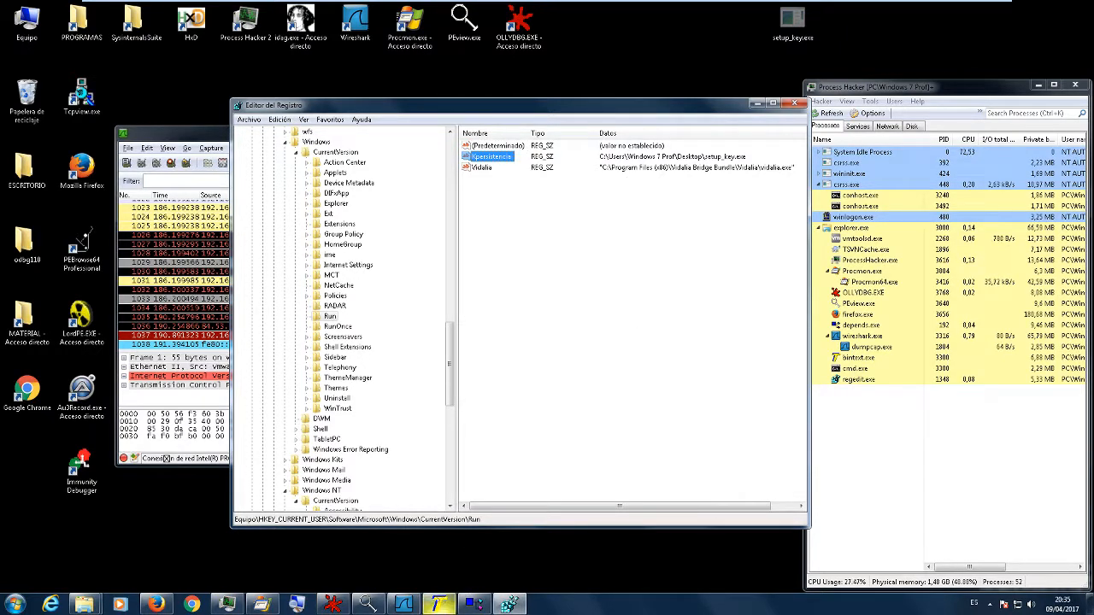
- Check the Kpersistencia and cycmalware.com strings of setup_key.exe in BinText, and return to the Run key in the Registry Editor
{"action": "left_click", "coordinate": [438, 604]}
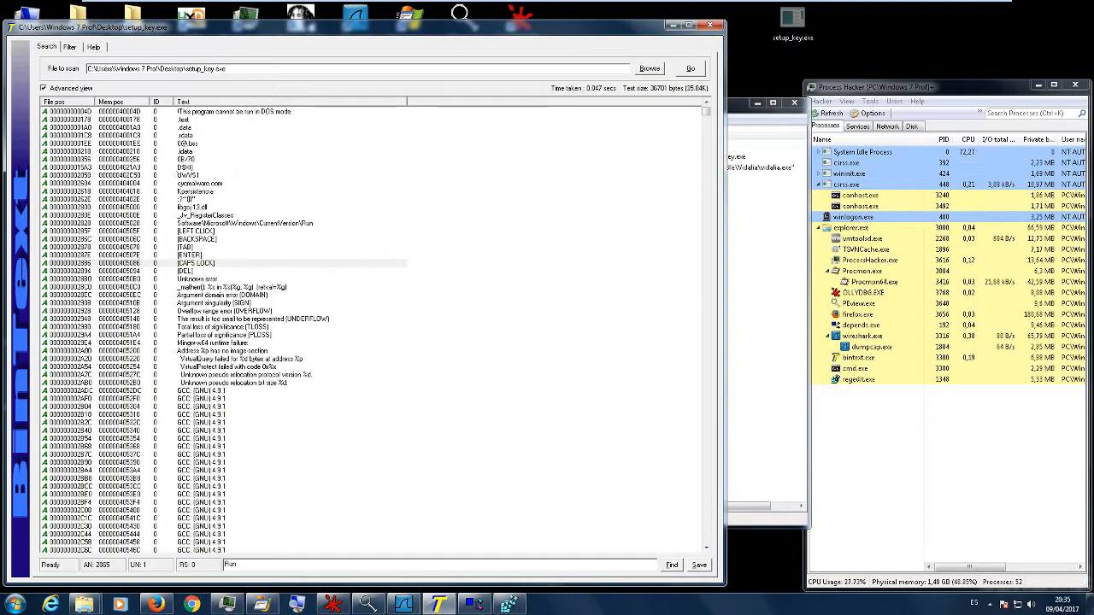
{"action": "left_click", "coordinate": [181, 192]}
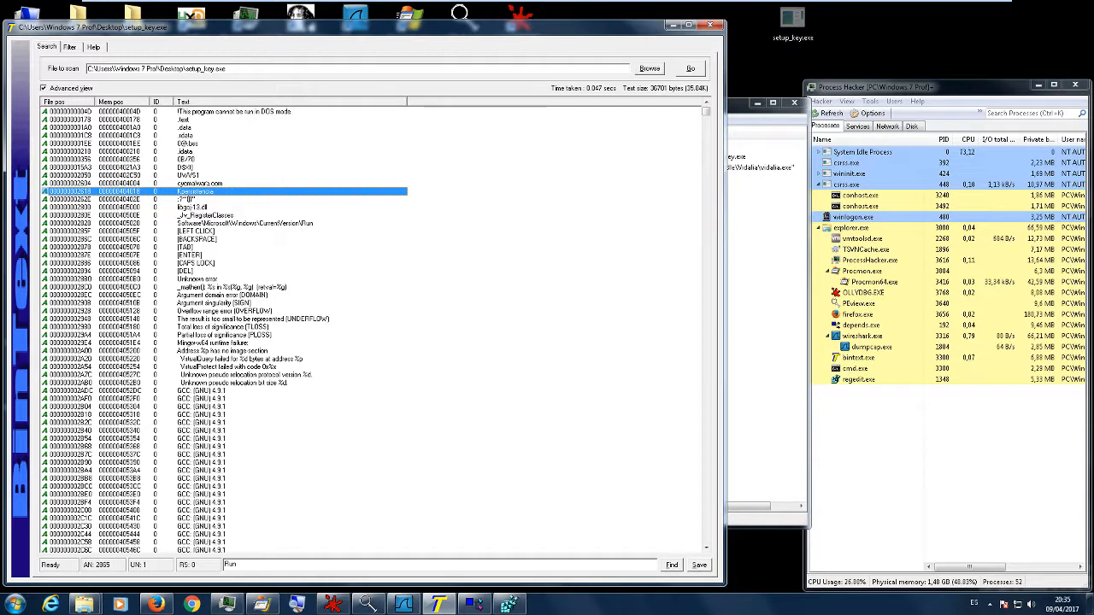
{"action": "left_click", "coordinate": [202, 184]}
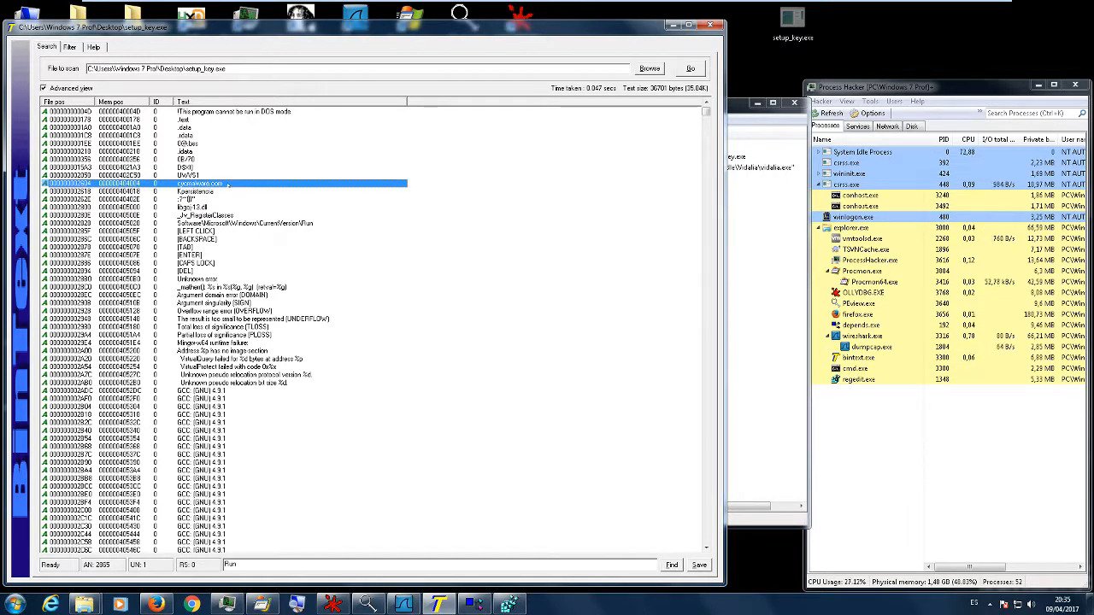
{"action": "left_click", "coordinate": [744, 247]}
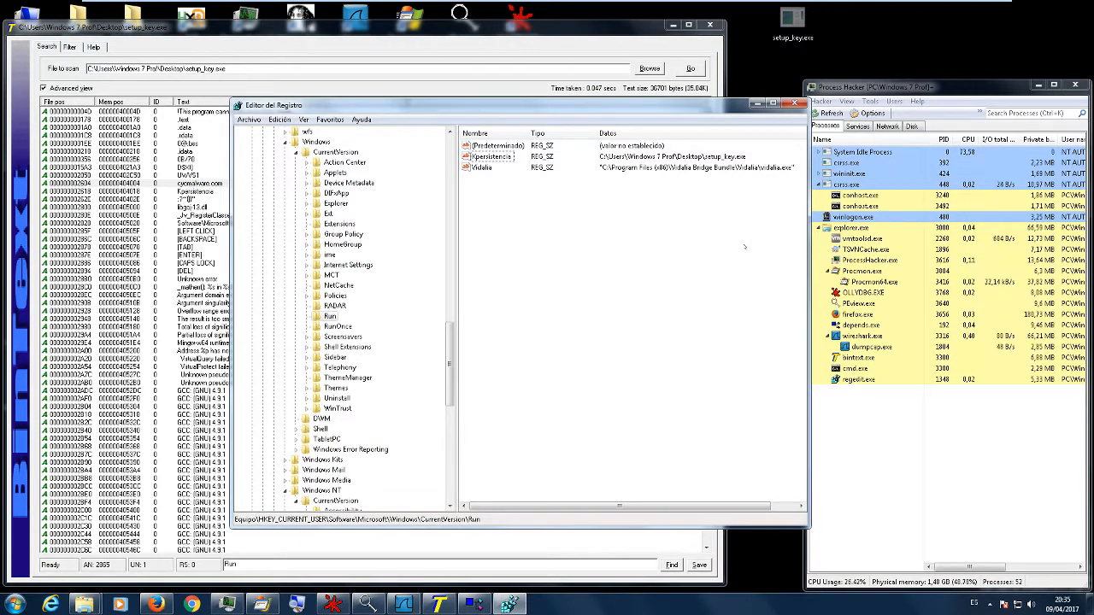
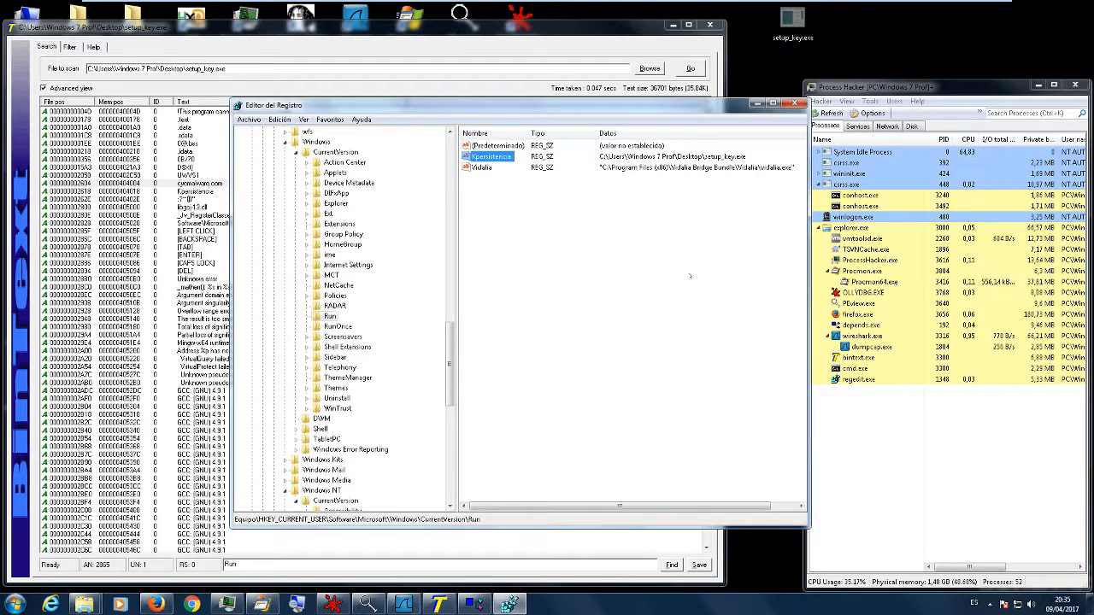
- Minimize the Registry Editor and go back to the cycmalware.com string of setup_key.exe in BinText
{"action": "left_click", "coordinate": [720, 197]}
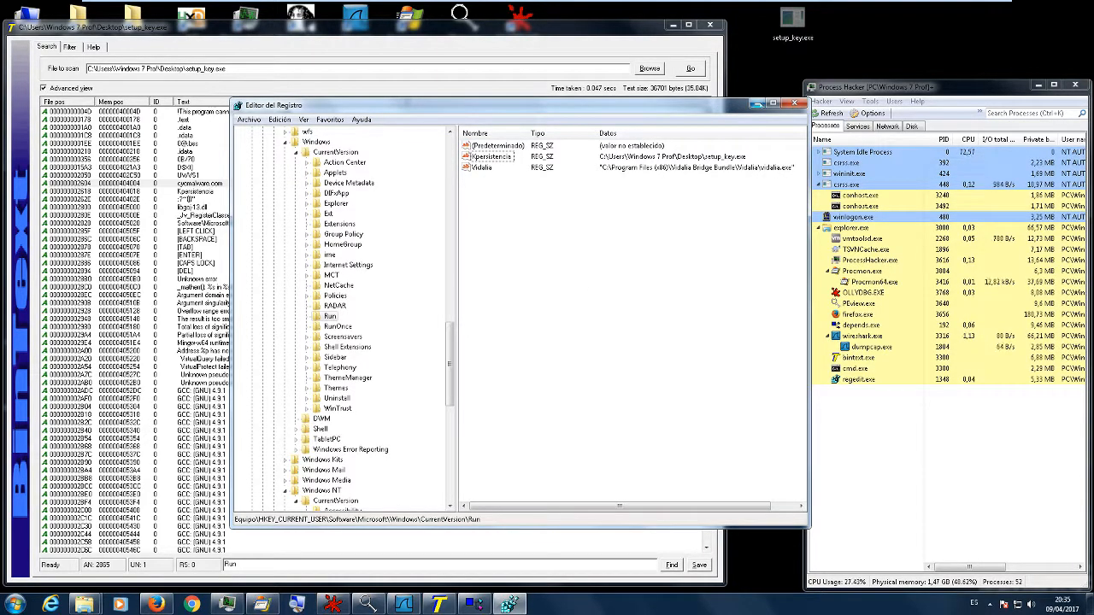
{"action": "left_click", "coordinate": [757, 104]}
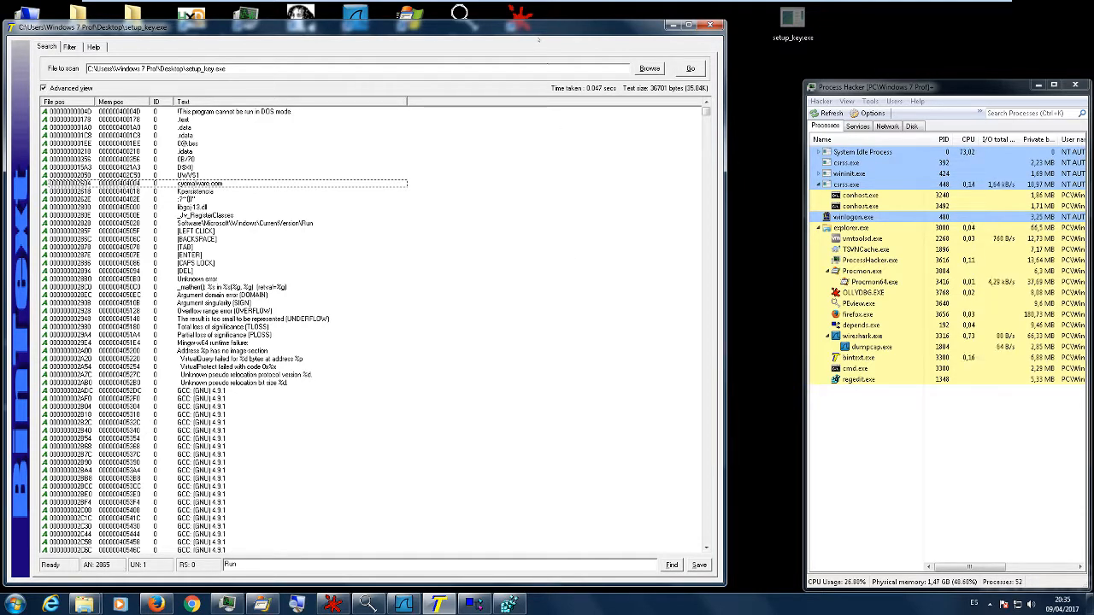
{"action": "left_click", "coordinate": [230, 186]}
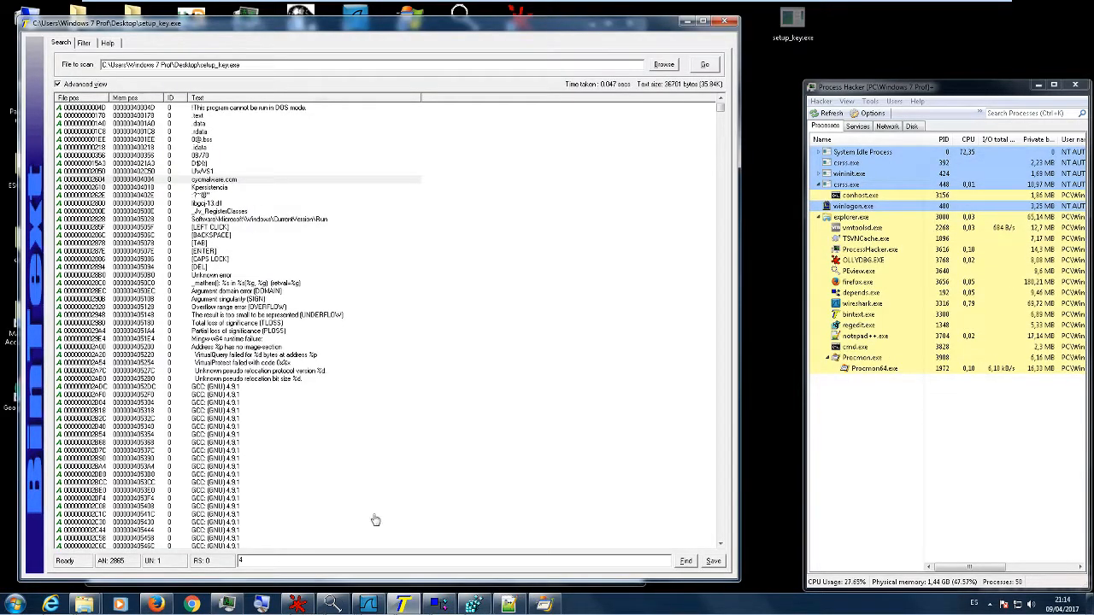
- Switch to the Wireshark capture and find the packet containing the string cycmalware.com
{"action": "left_click", "coordinate": [372, 603]}
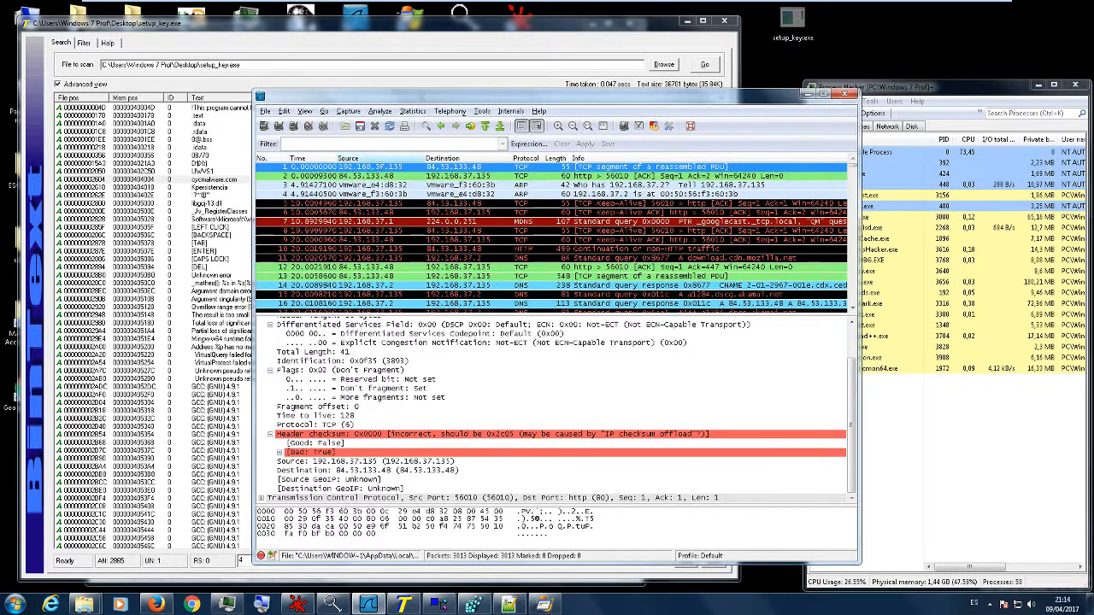
{"action": "left_click", "coordinate": [283, 111]}
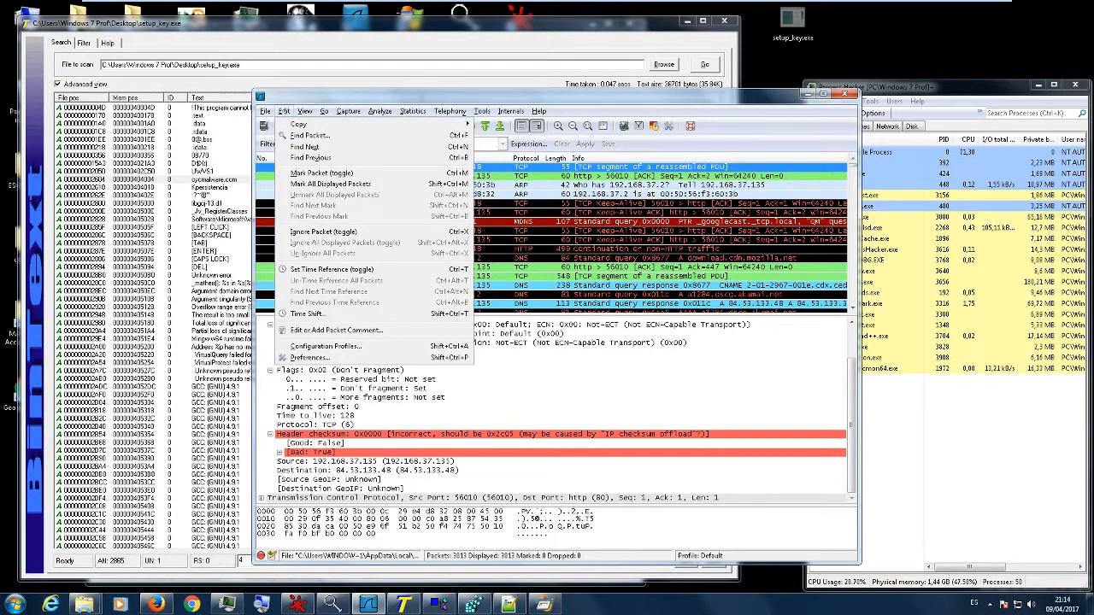
{"action": "left_click", "coordinate": [310, 135]}
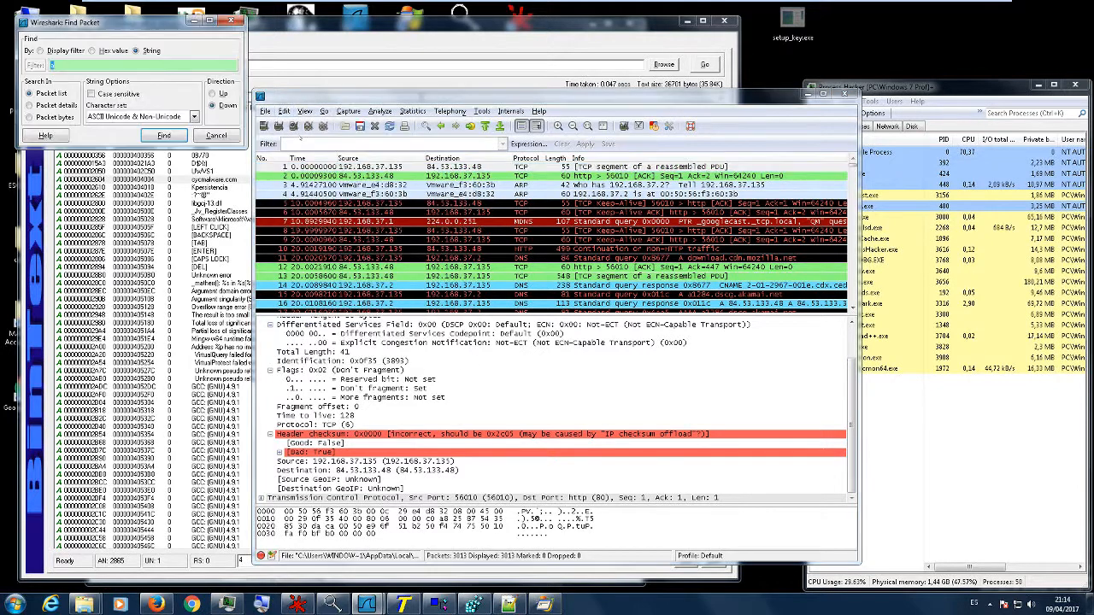
{"action": "type", "text": "cycmalware.com"}
{"action": "left_click", "coordinate": [164, 135]}
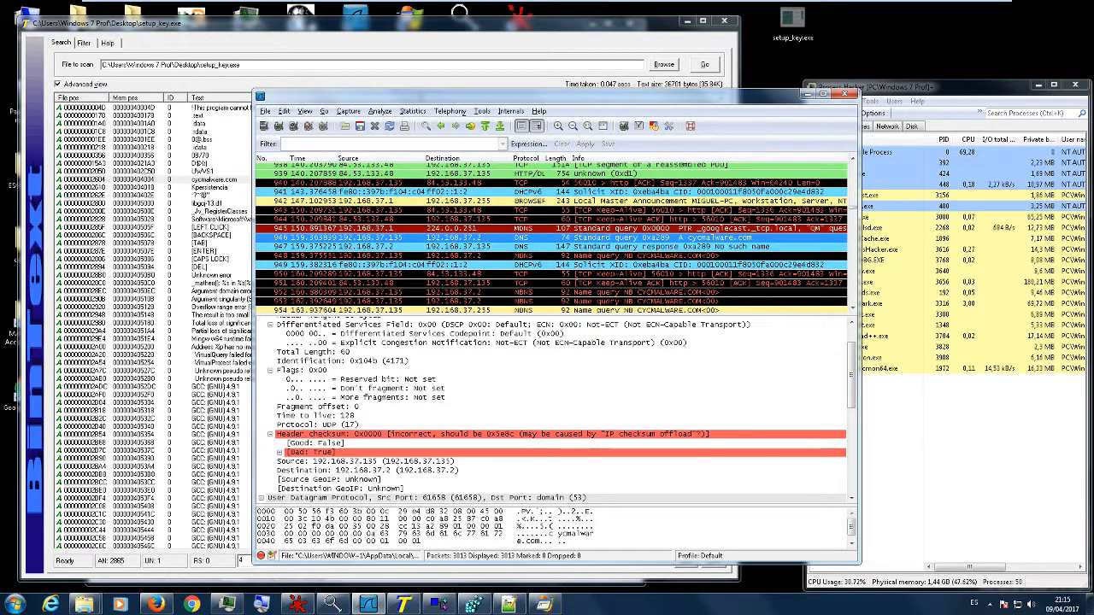
- Examine the queried name, DNS, UDP and IP details of the cycmalware.com query packet, then minimize Wireshark
{"action": "left_click", "coordinate": [571, 534]}
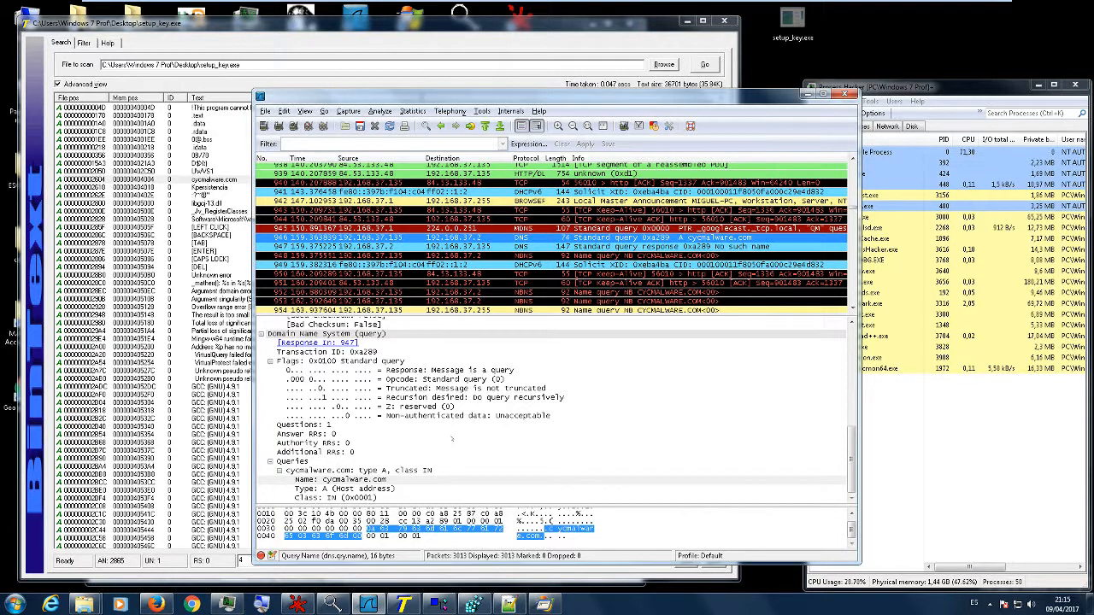
{"action": "scroll", "coordinate": [452, 440], "scroll_direction": "up", "scroll_amount": 5}
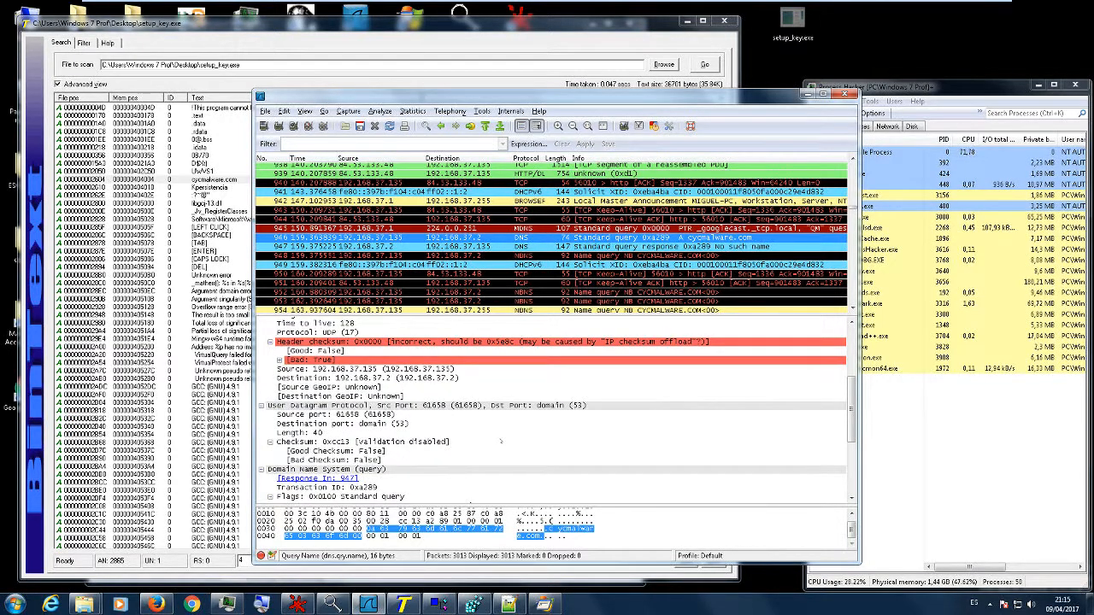
{"action": "scroll", "coordinate": [416, 436], "scroll_direction": "down", "scroll_amount": 2}
{"action": "scroll", "coordinate": [417, 437], "scroll_direction": "down", "scroll_amount": 2}
{"action": "scroll", "coordinate": [416, 438], "scroll_direction": "up", "scroll_amount": 8}
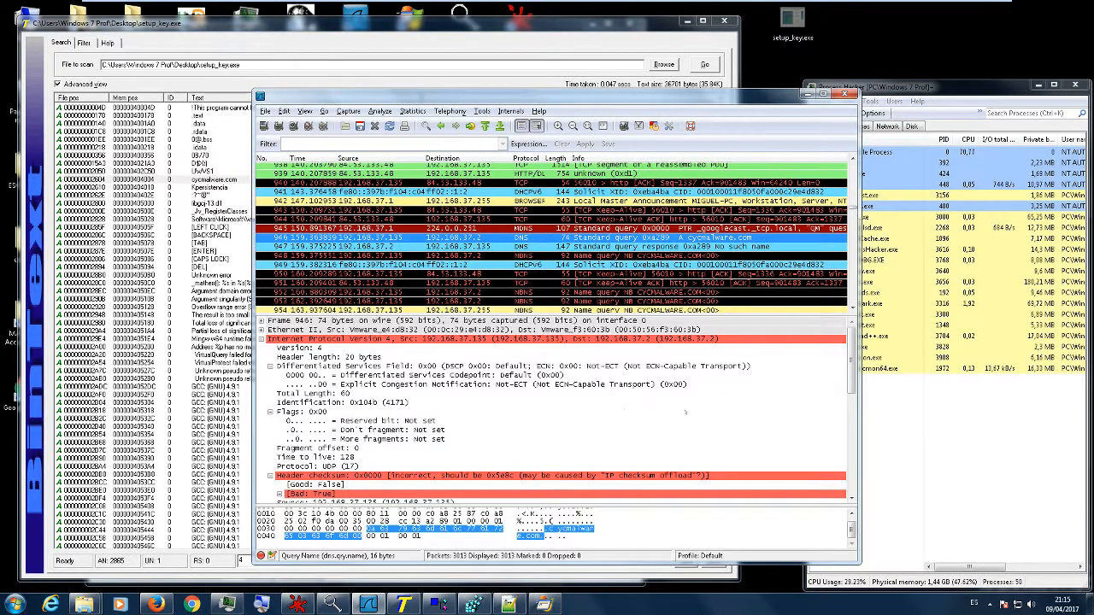
{"action": "scroll", "coordinate": [497, 430], "scroll_direction": "down", "scroll_amount": 6}
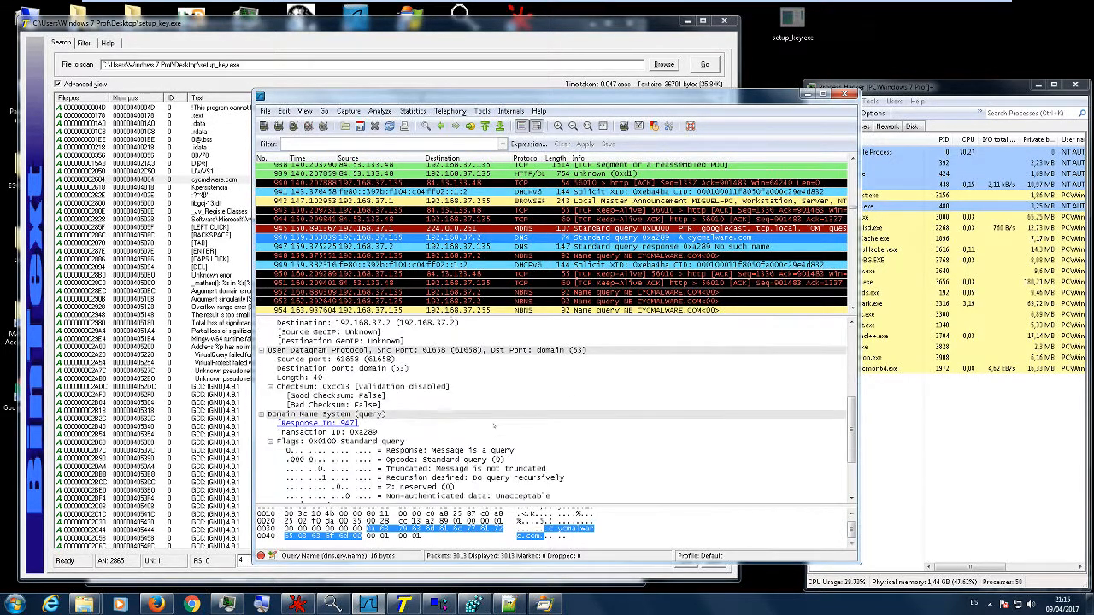
{"action": "left_click", "coordinate": [564, 351]}
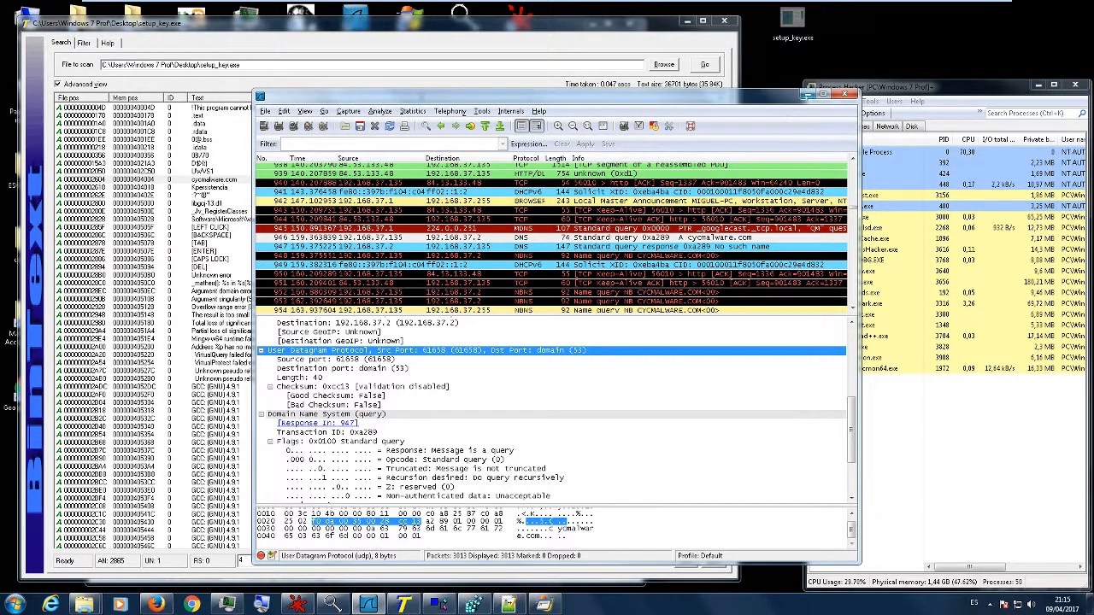
{"action": "left_click", "coordinate": [808, 95]}
- Open the hosts file from System32\drivers\etc in Notepad++ and place the cursor on its last empty line
{"action": "left_click", "coordinate": [509, 604]}
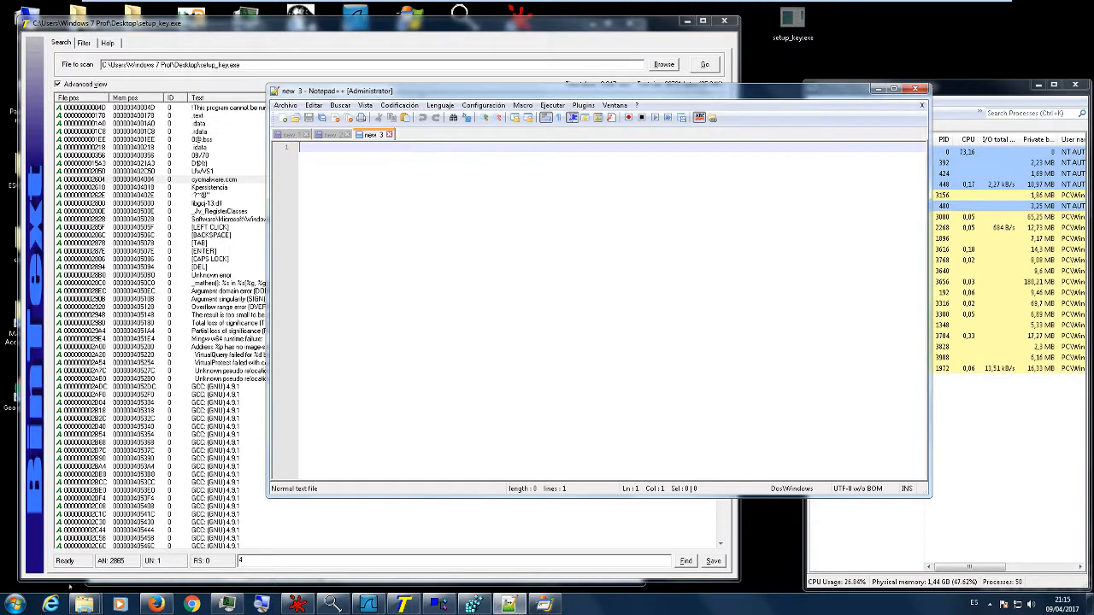
{"action": "mouse_move", "coordinate": [83, 604]}
{"action": "mouse_move", "coordinate": [169, 550]}
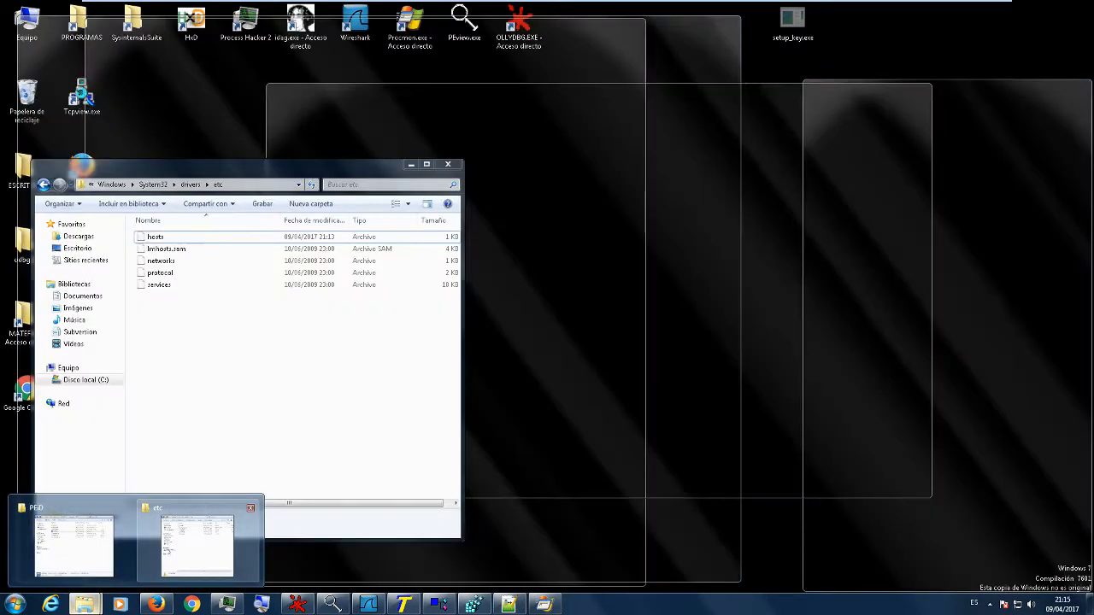
{"action": "left_click", "coordinate": [194, 547]}
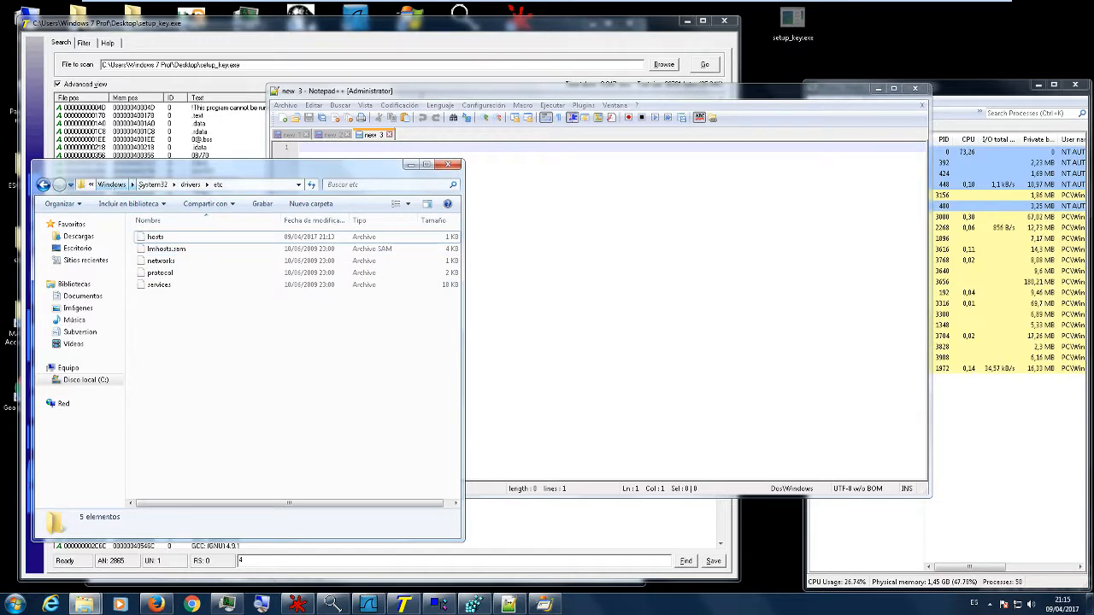
{"action": "left_click", "coordinate": [150, 236]}
{"action": "key", "text": "ctrl+a"}
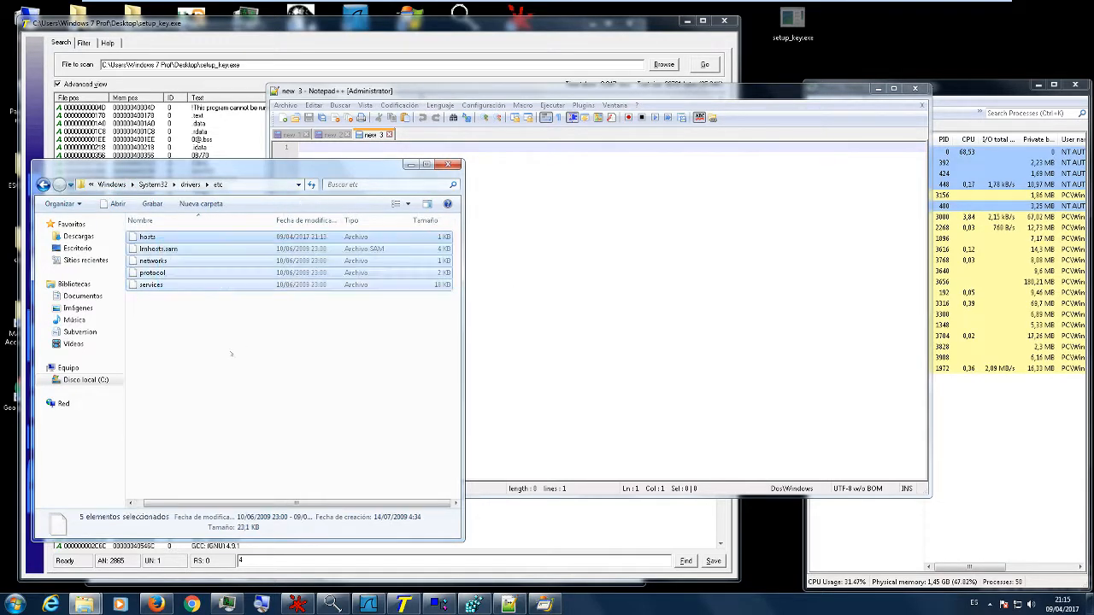
{"action": "left_click", "coordinate": [231, 354]}
{"action": "left_click_drag", "start_coordinate": [150, 238], "coordinate": [569, 280]}
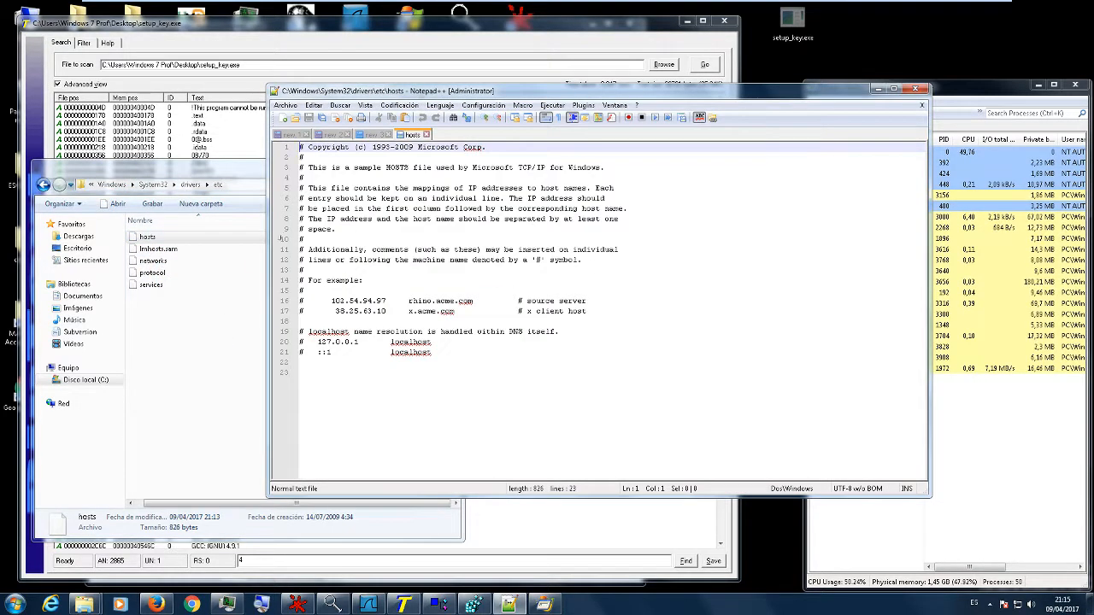
{"action": "left_click", "coordinate": [226, 232]}
{"action": "left_click", "coordinate": [411, 165]}
{"action": "left_click", "coordinate": [381, 430]}
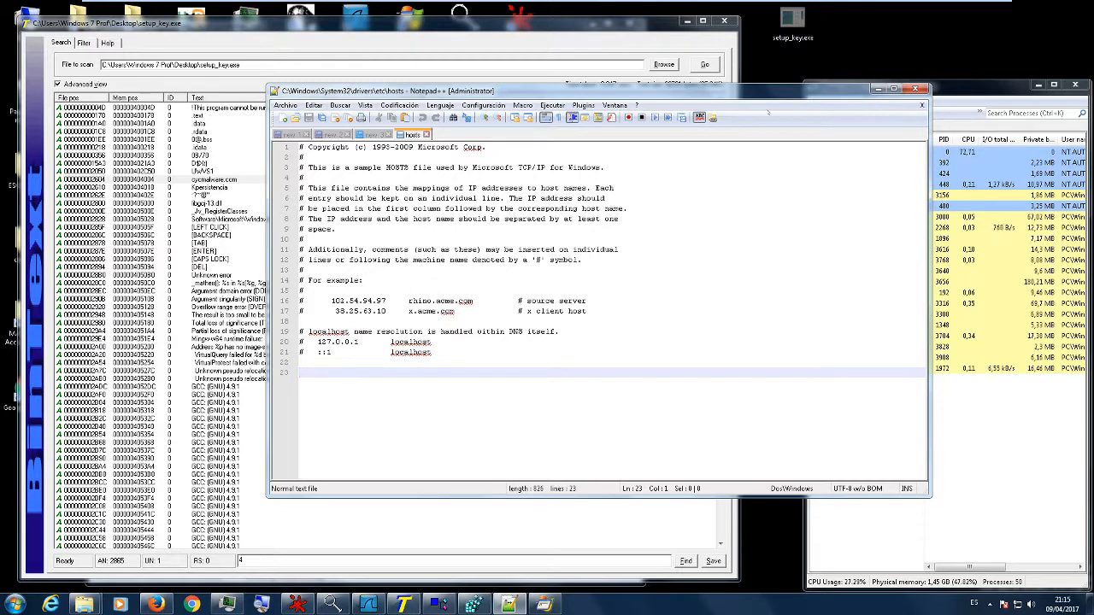
- Switch to the KALI 2 virtual machine, run ifconfig and copy the inet address of eth0
{"action": "mouse_move", "coordinate": [846, 5]}
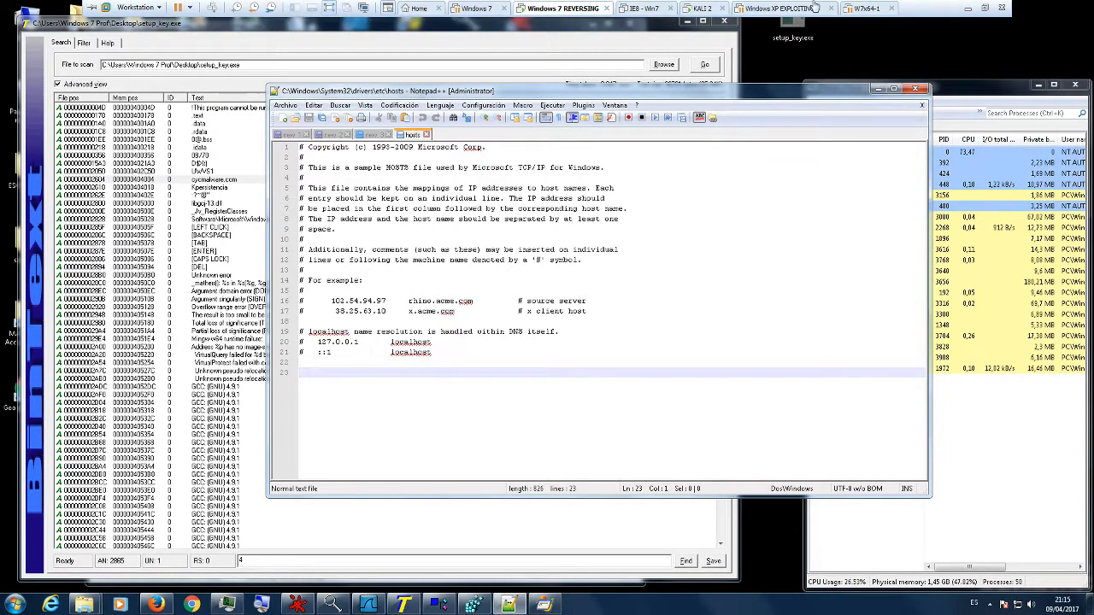
{"action": "left_click", "coordinate": [704, 9]}
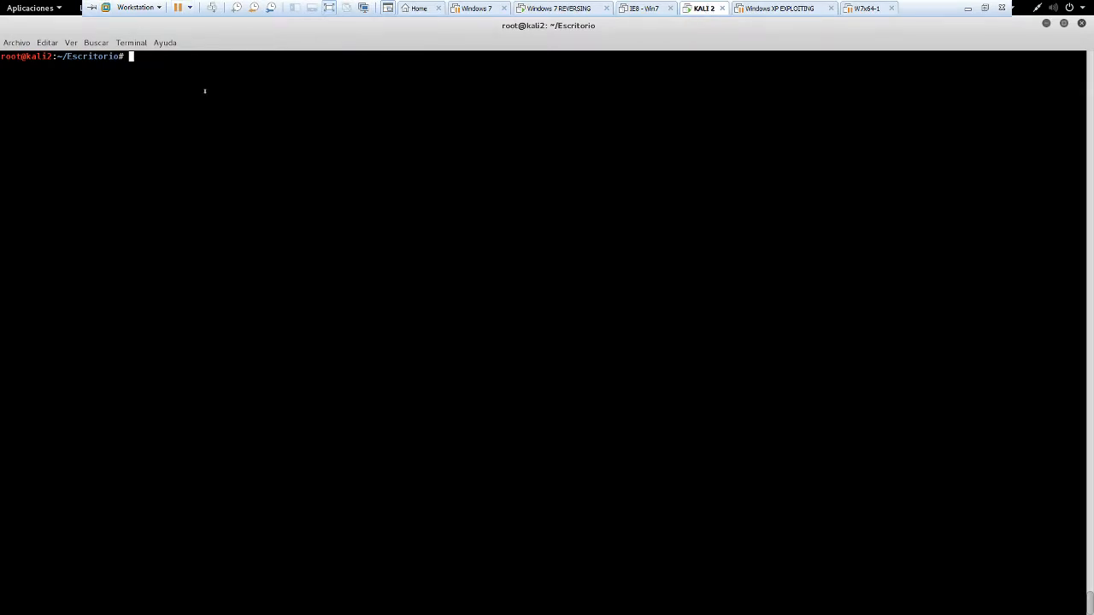
{"action": "type", "text": "ifconfig"}
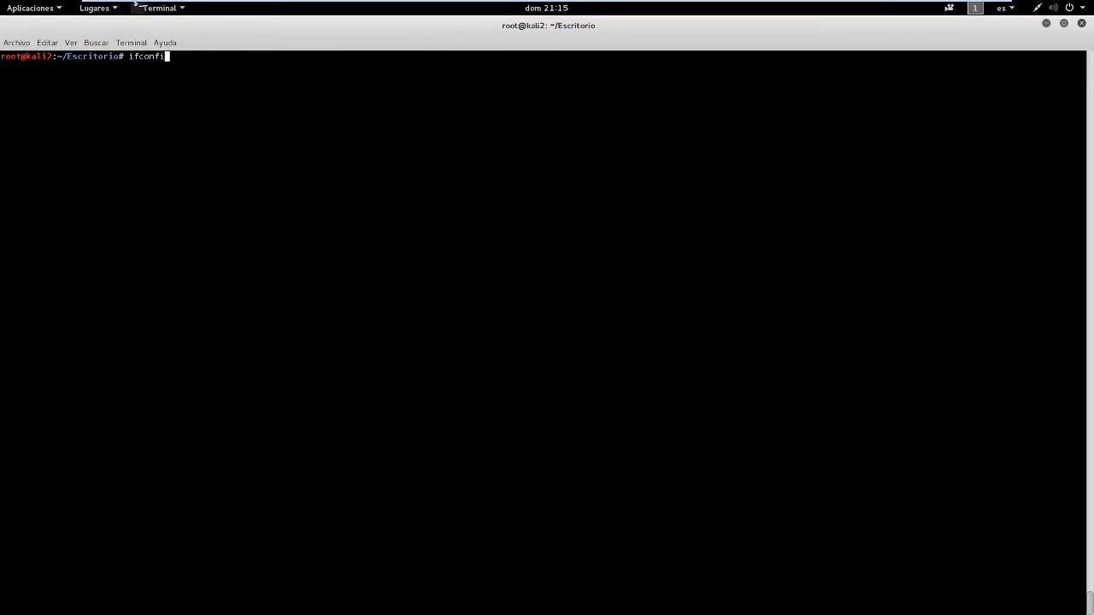
{"action": "key", "text": "Return"}
{"action": "left_click_drag", "start_coordinate": [174, 76], "coordinate": [103, 76]}
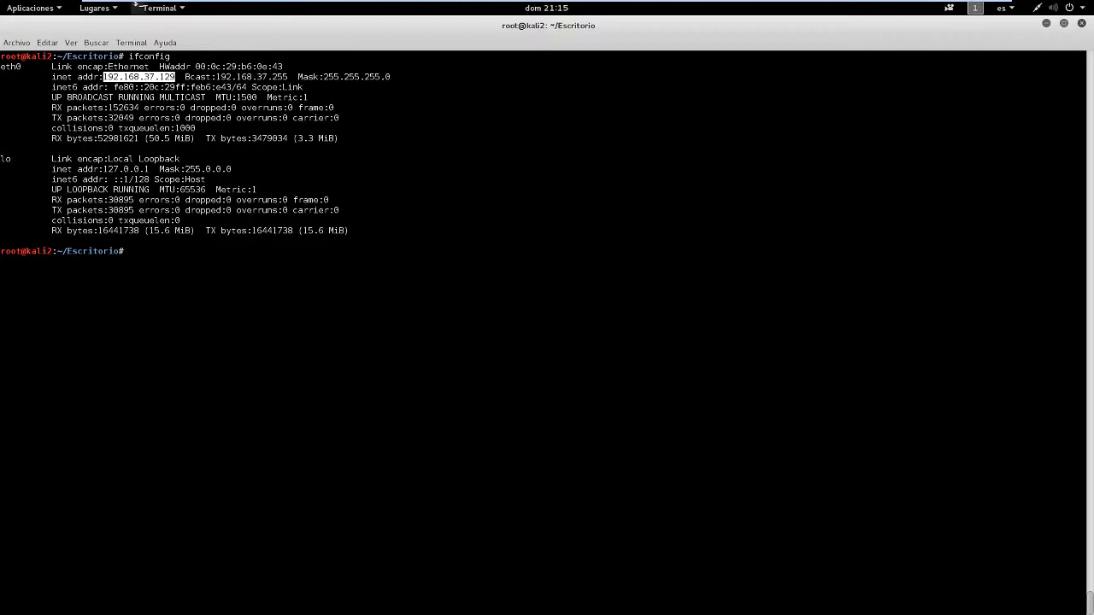
{"action": "right_click", "coordinate": [147, 77]}
{"action": "left_click", "coordinate": [181, 108]}
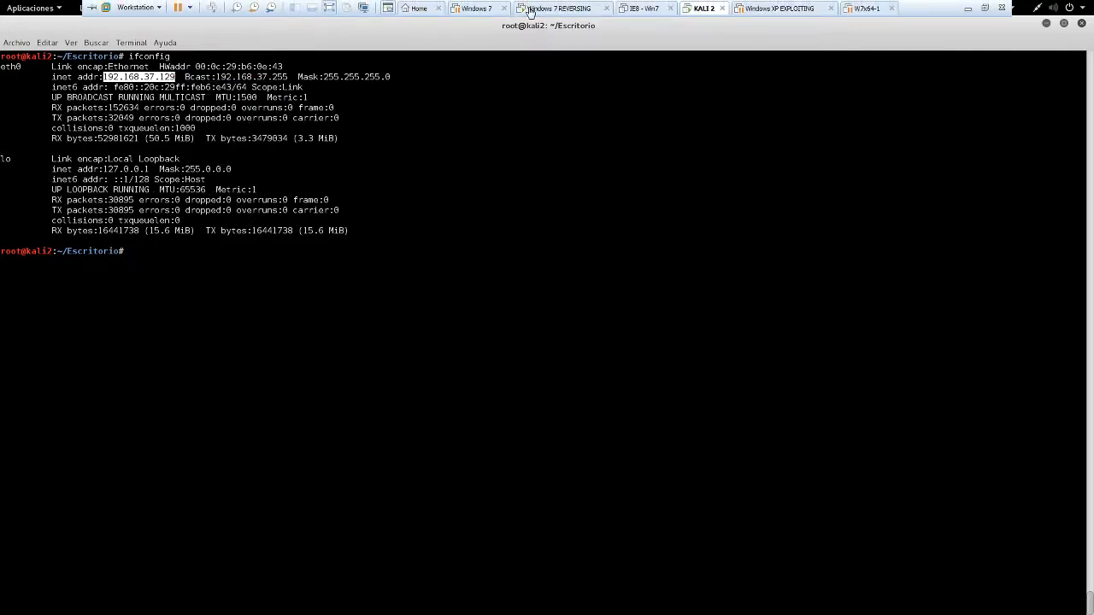
- Back in the Windows 7 REVERSING machine, add a hosts entry mapping 192.168.37.129 to cycmalware.com, save the file and minimize Notepad++
{"action": "left_click", "coordinate": [528, 10]}
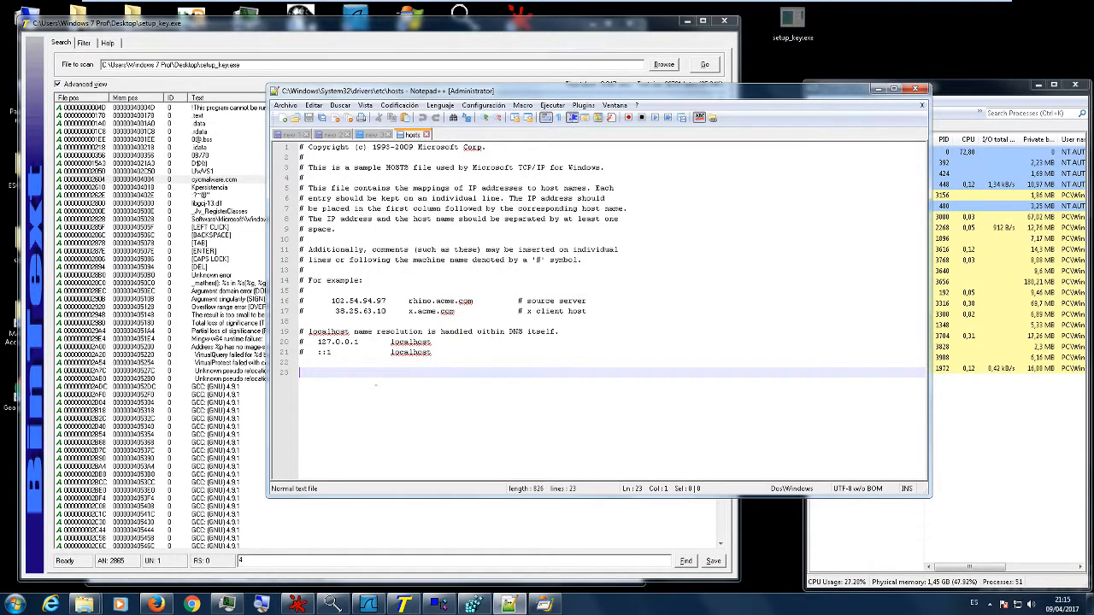
{"action": "key", "text": "ctrl+v"}
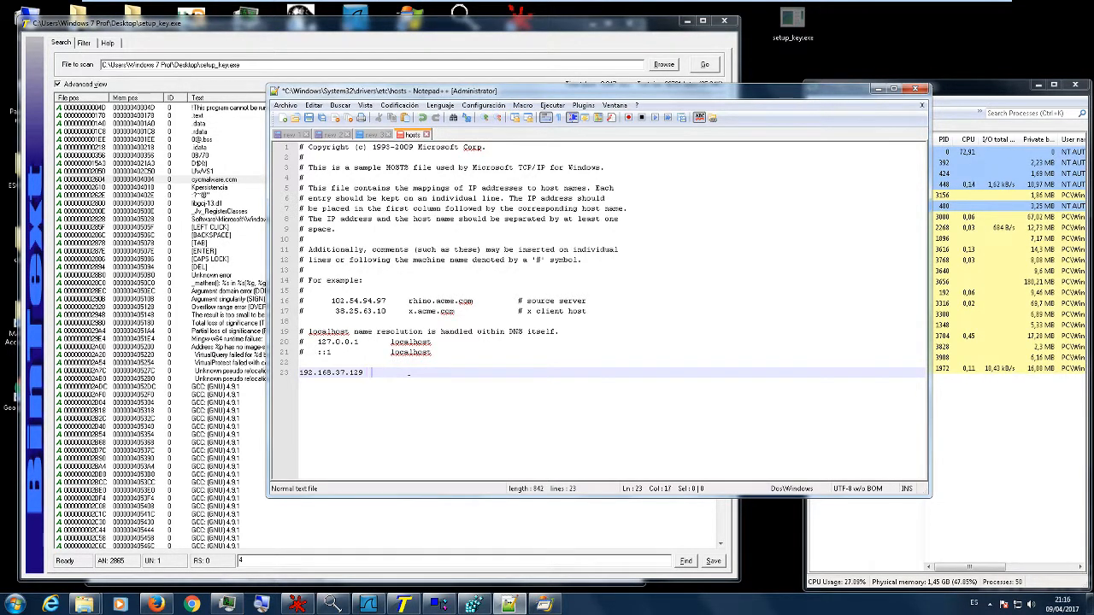
{"action": "type", "text": "cycmalware.com"}
{"action": "left_click", "coordinate": [519, 352]}
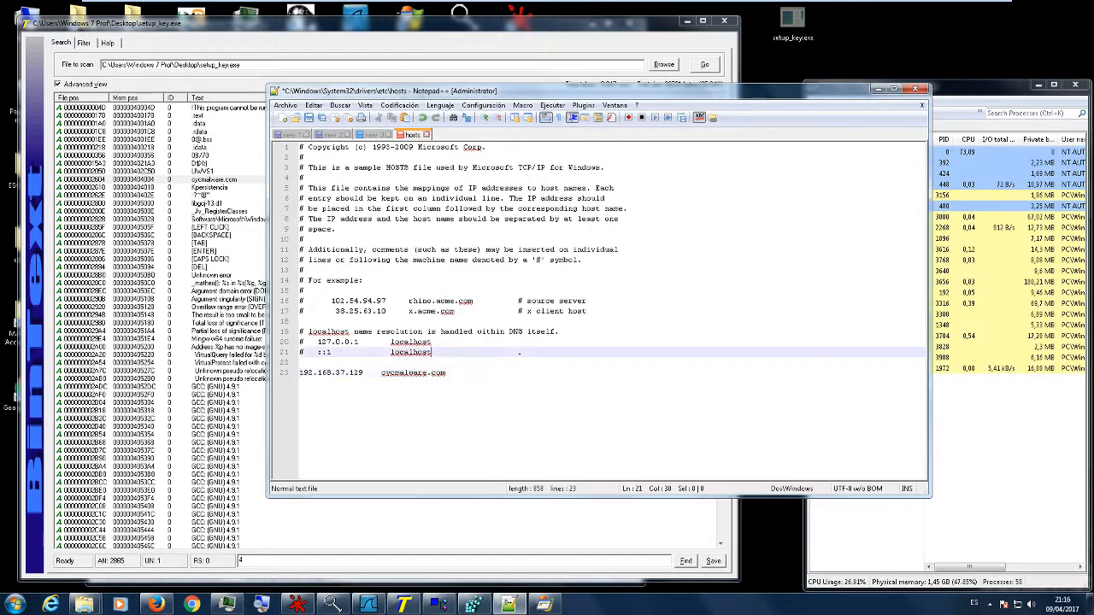
{"action": "key", "text": "ctrl+s"}
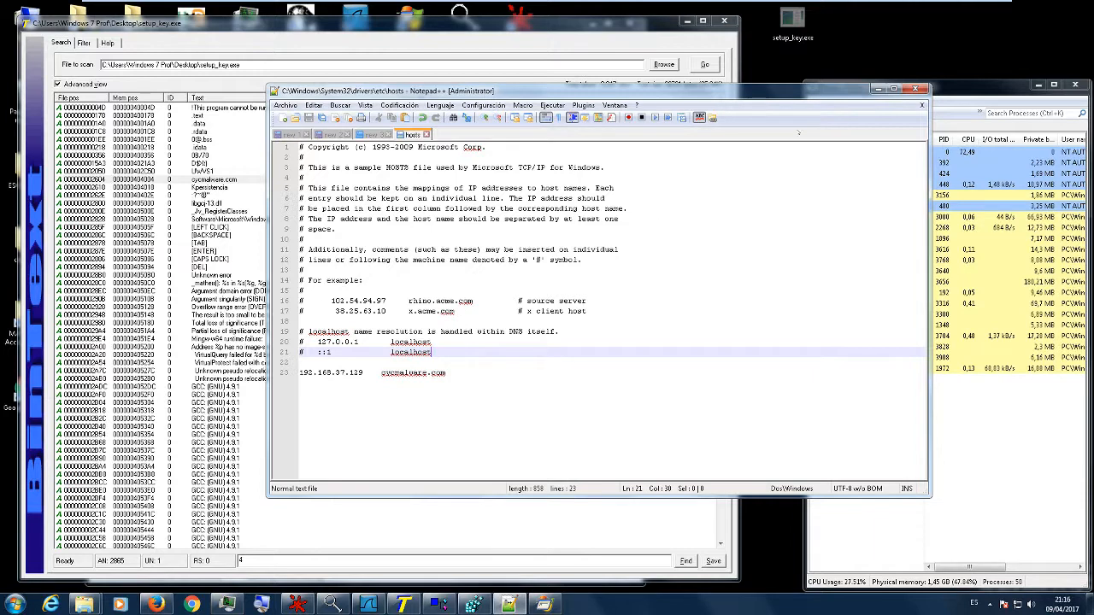
{"action": "left_click", "coordinate": [874, 89]}
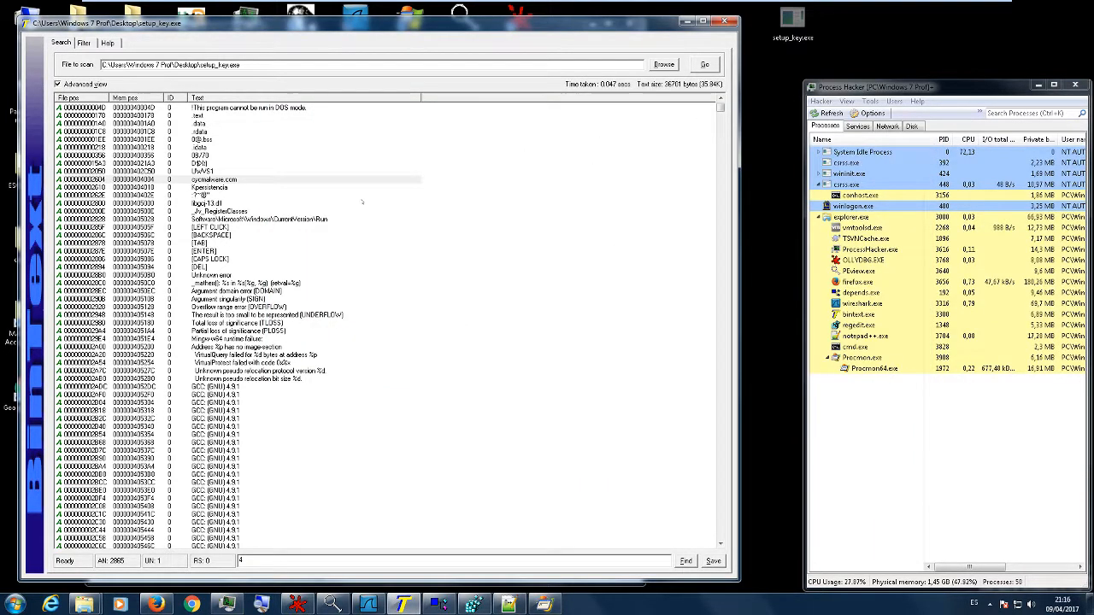
- Open a cmd command prompt and bring up Process Monitor, placing its window below the prompt
{"action": "left_click", "coordinate": [14, 604]}
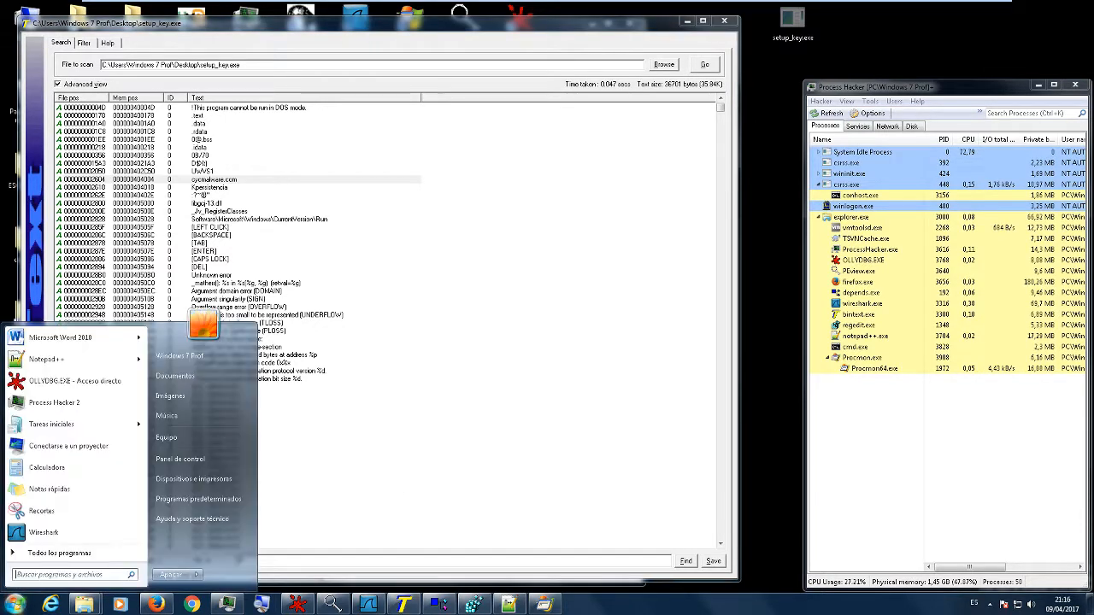
{"action": "type", "text": "cmd"}
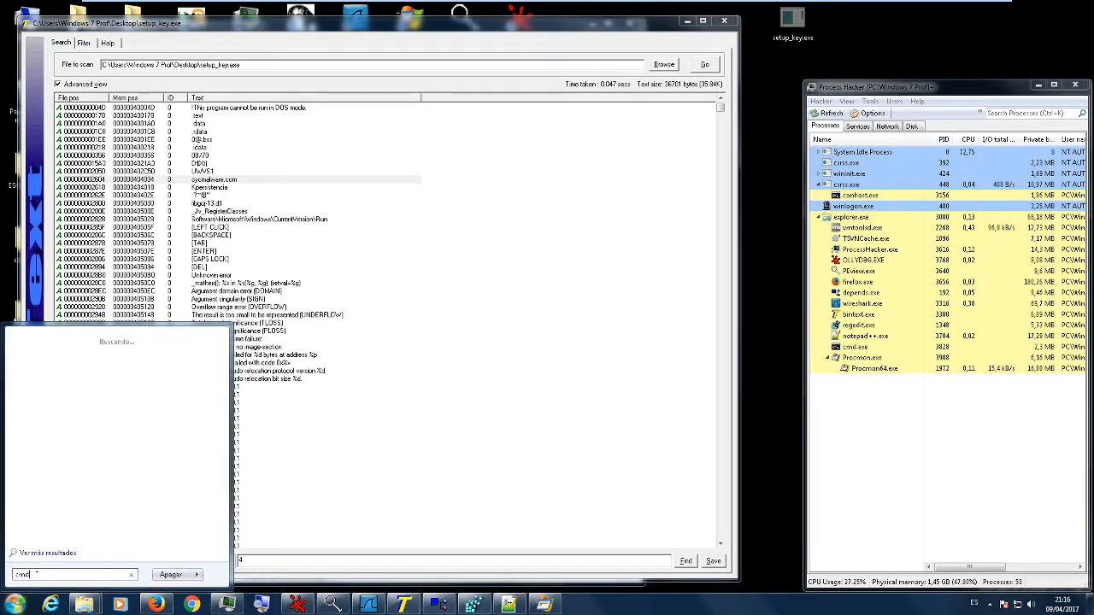
{"action": "key", "text": "Return"}
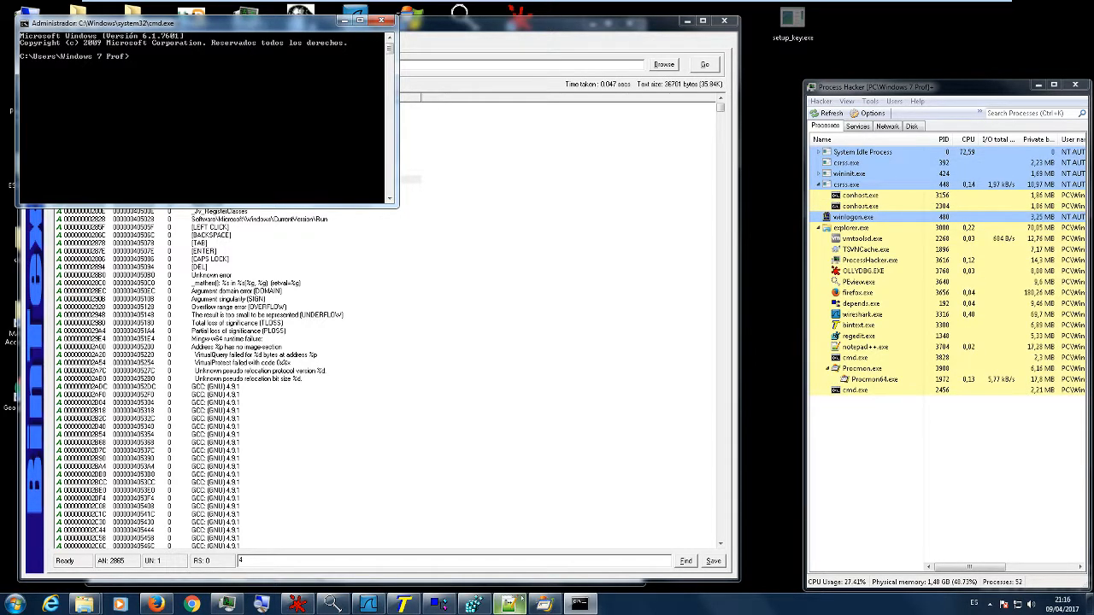
{"action": "left_click", "coordinate": [510, 604]}
{"action": "left_click_drag", "start_coordinate": [372, 41], "coordinate": [595, 53]}
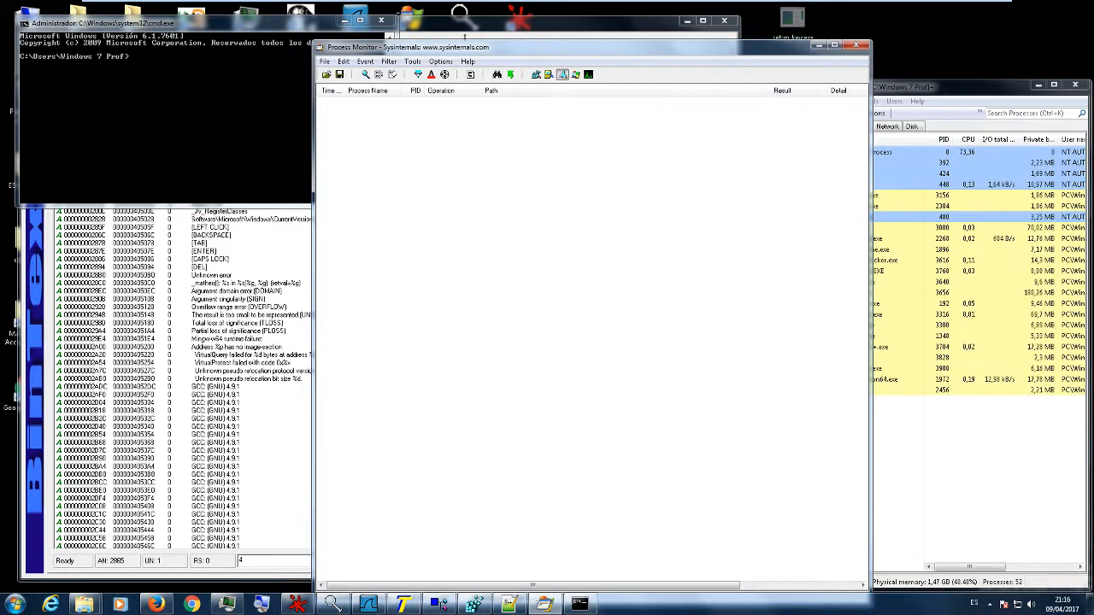
{"action": "left_click_drag", "start_coordinate": [464, 48], "coordinate": [350, 151]}
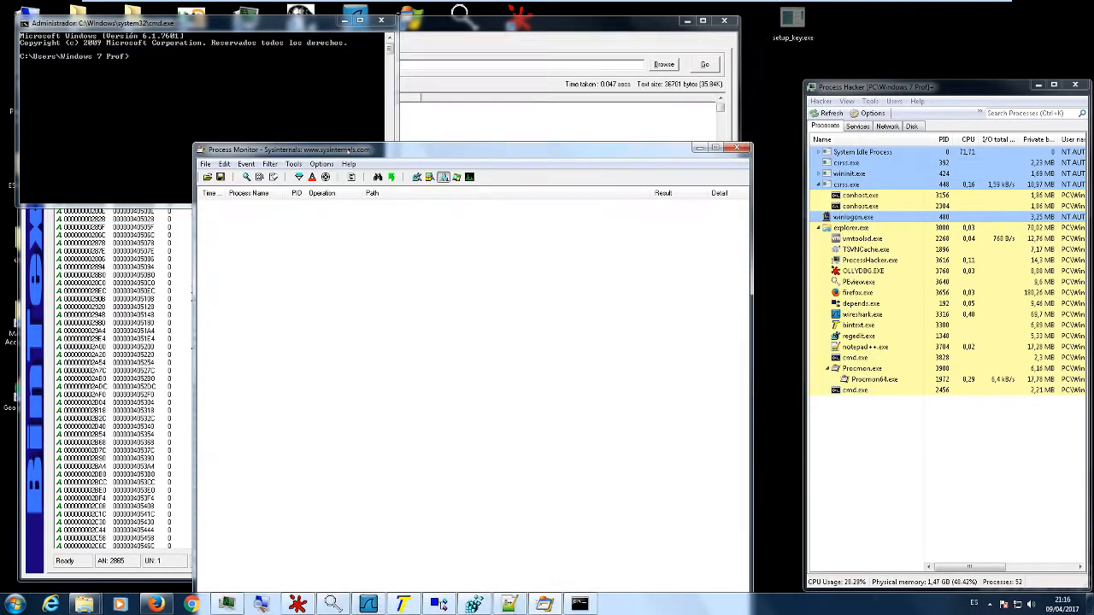
- Run setup_key.exe from the Desktop folder in the command prompt and examine its captured network events in Process Monitor
{"action": "left_click", "coordinate": [134, 83]}
{"action": "type", "text": "cd "}
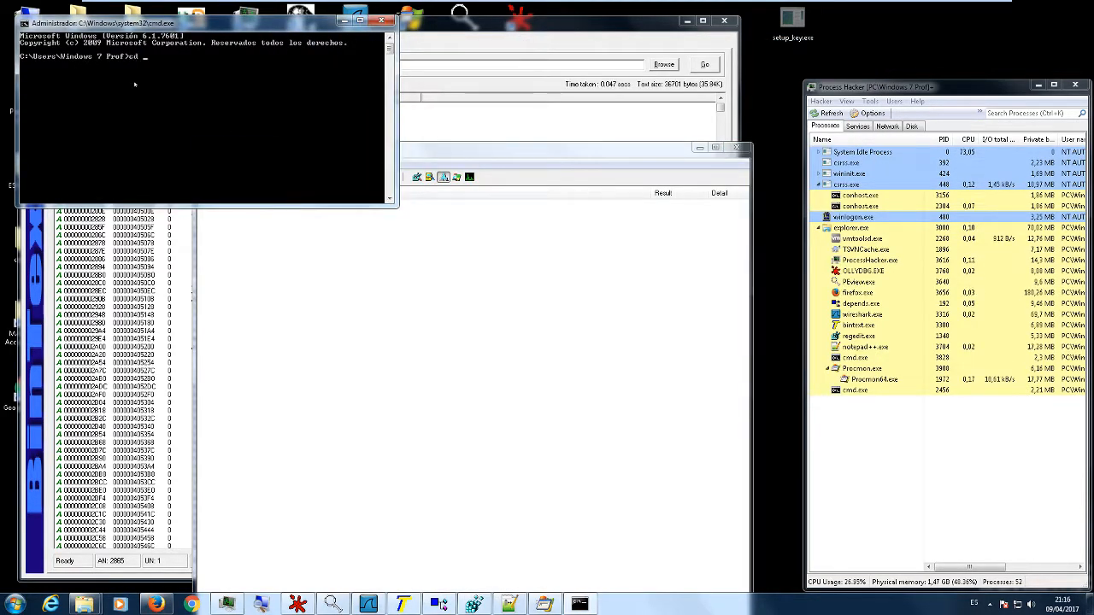
{"action": "type", "text": "Desktop"}
{"action": "key", "text": "Return"}
{"action": "type", "text": "s"}
{"action": "key", "text": "Tab"}
{"action": "type", "text": "asdffg"}
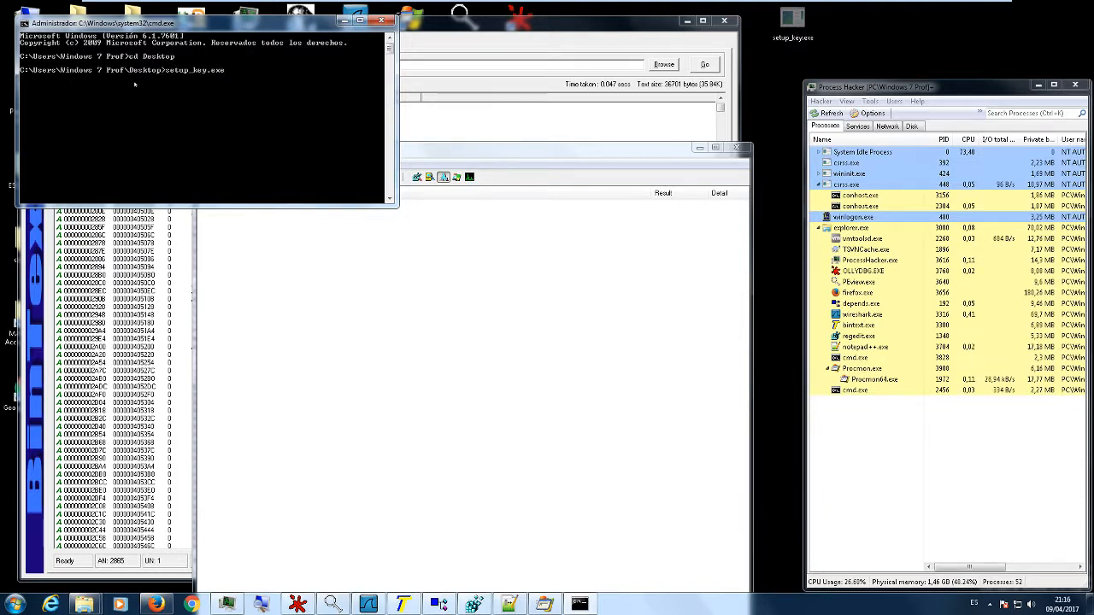
{"action": "key", "text": "Return"}
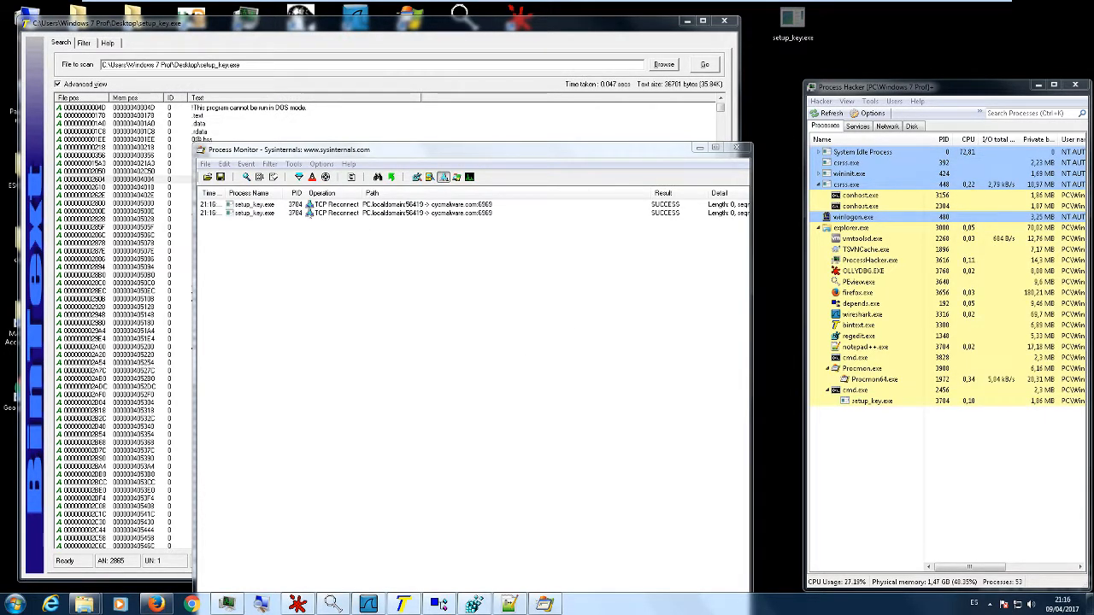
{"action": "left_click", "coordinate": [368, 205]}
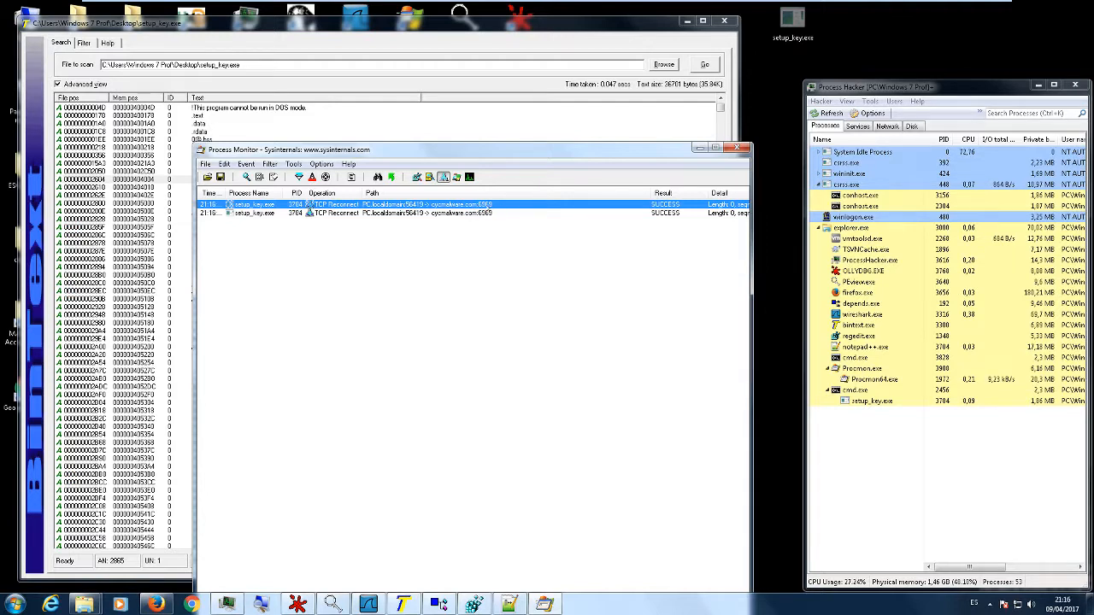
{"action": "left_click", "coordinate": [491, 261]}
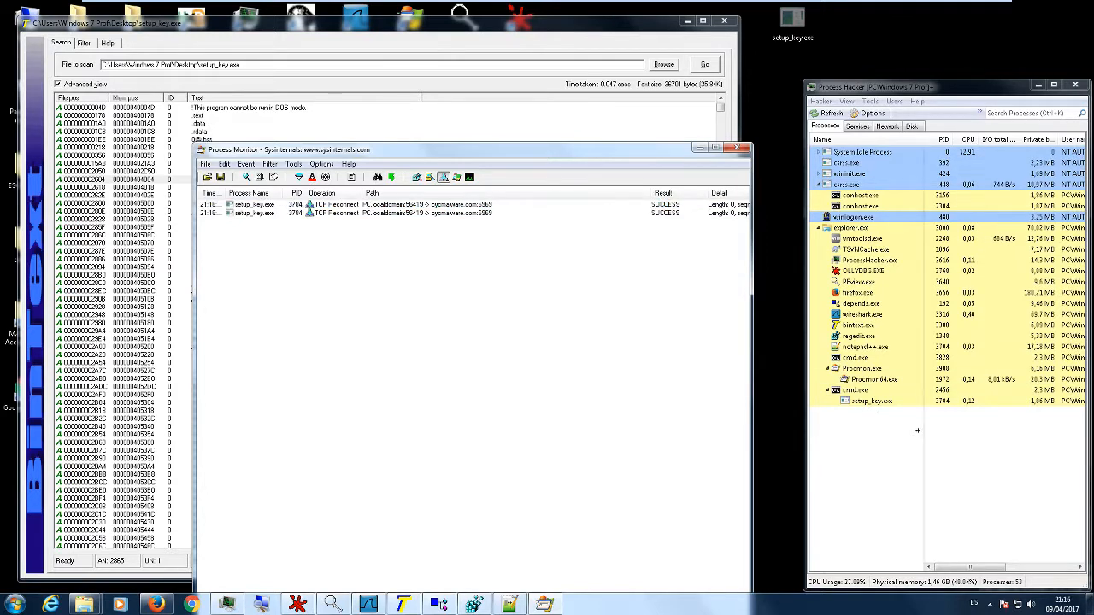
- Terminate the process tree of setup_key.exe in Process Hacker and confirm the termination
{"action": "left_click", "coordinate": [872, 402]}
{"action": "right_click", "coordinate": [873, 407]}
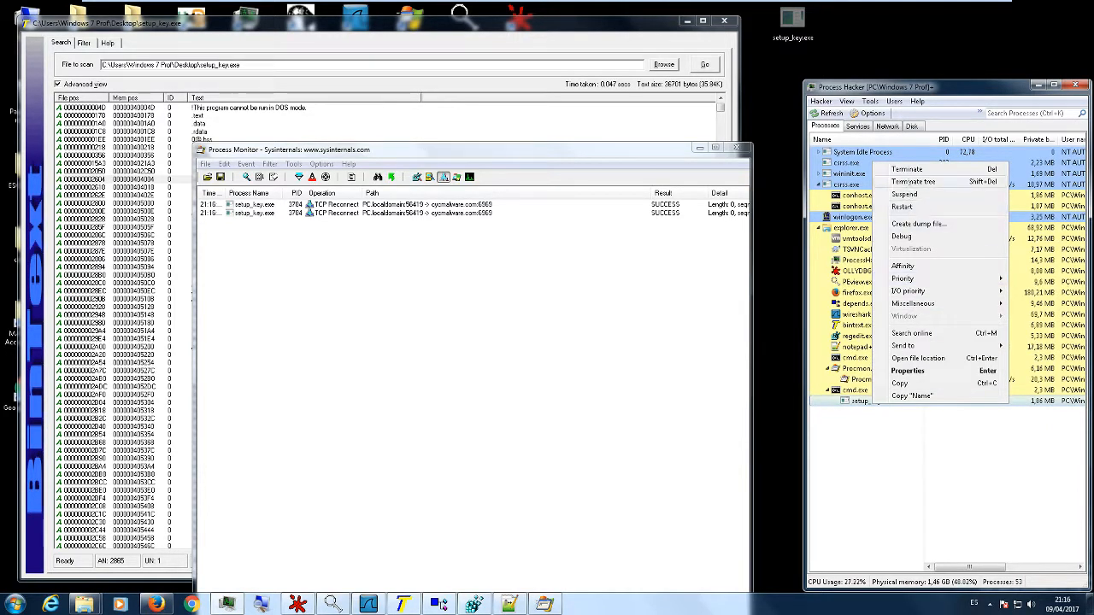
{"action": "left_click", "coordinate": [912, 181]}
{"action": "left_click", "coordinate": [974, 363]}
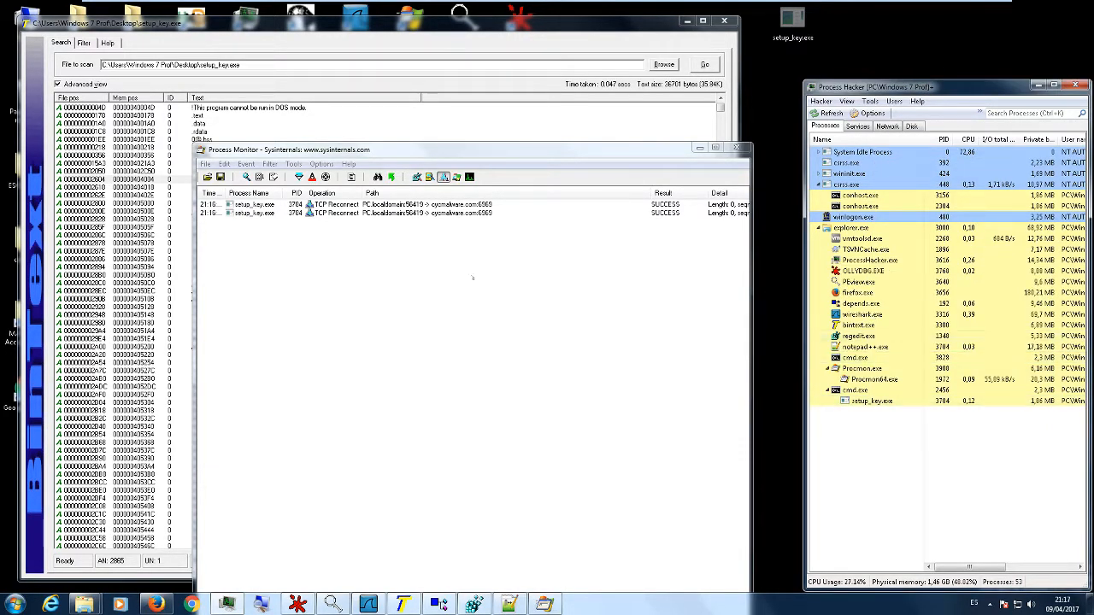
- Switch to the KALI 2 virtual machine's terminal
{"action": "left_click", "coordinate": [699, 9]}
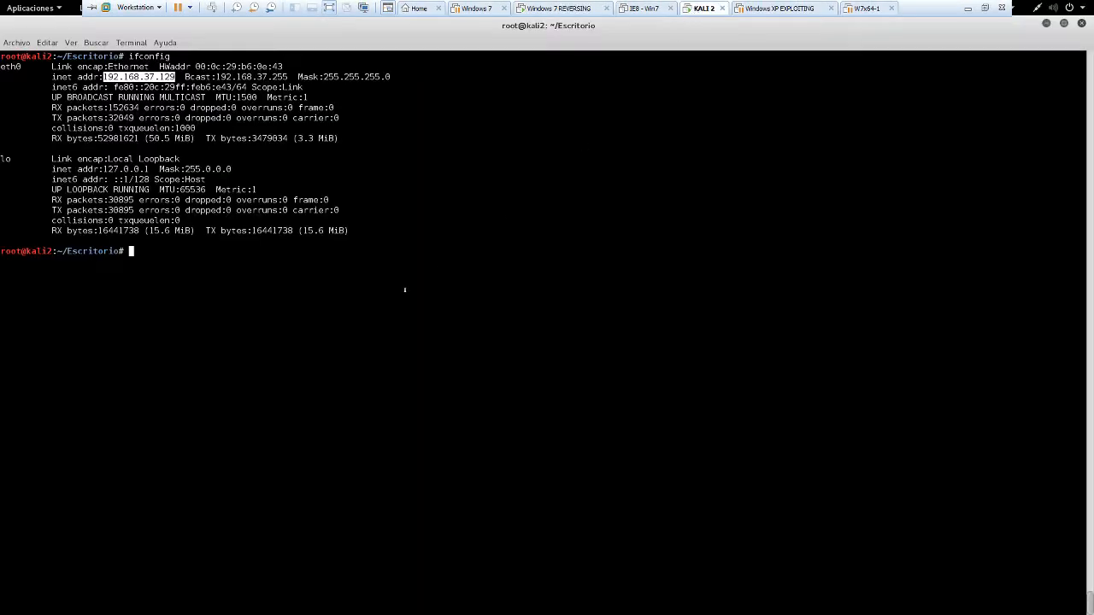
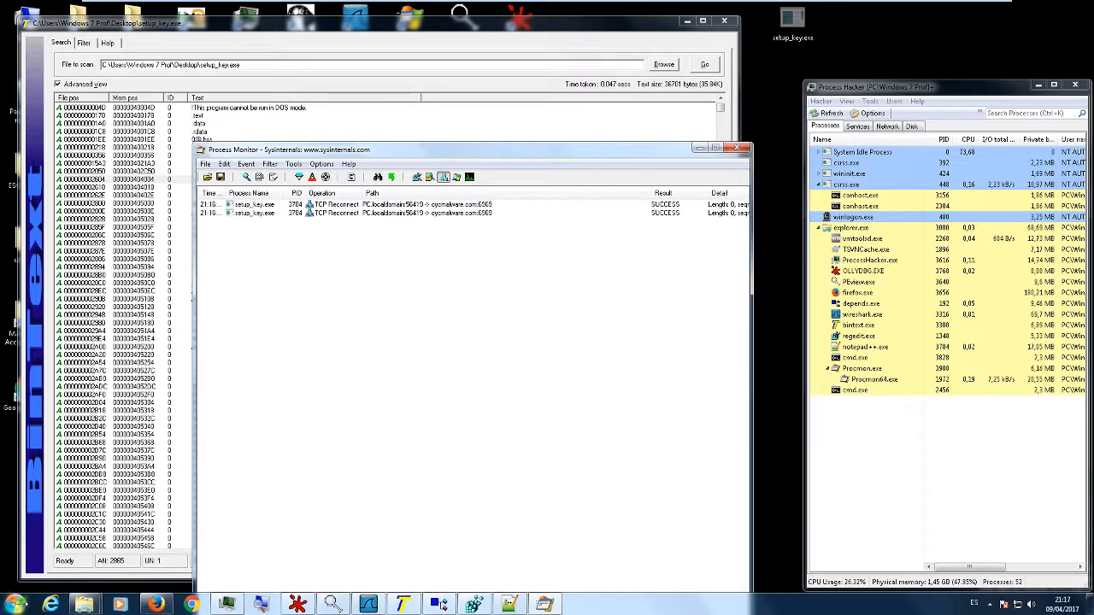
- Open a new cmd command prompt and change its directory to the Desktop folder
{"action": "left_click", "coordinate": [14, 604]}
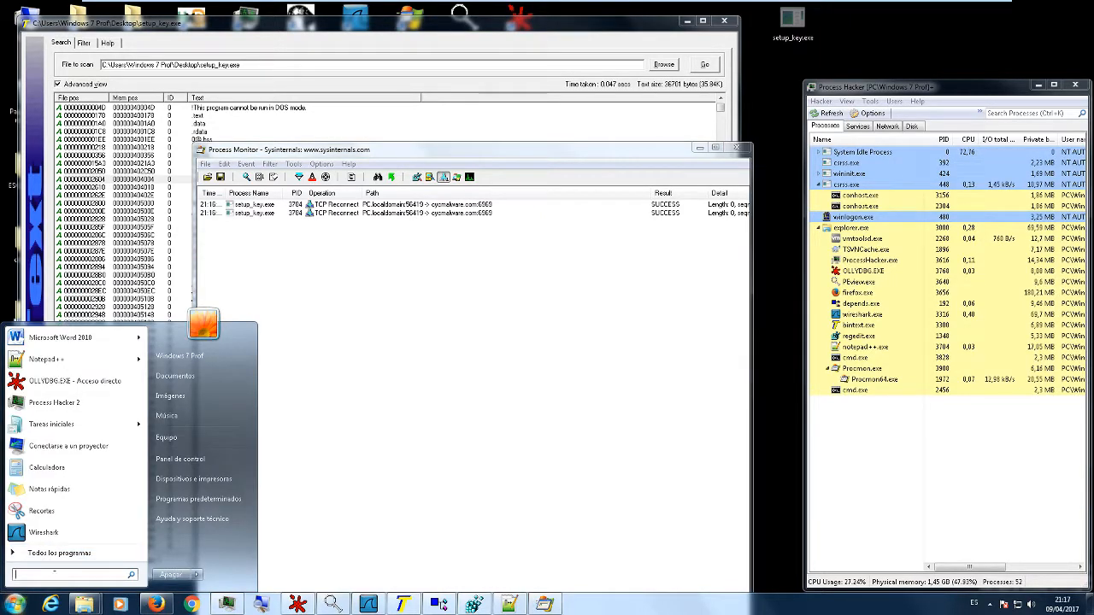
{"action": "type", "text": "cmd"}
{"action": "key", "text": "Return"}
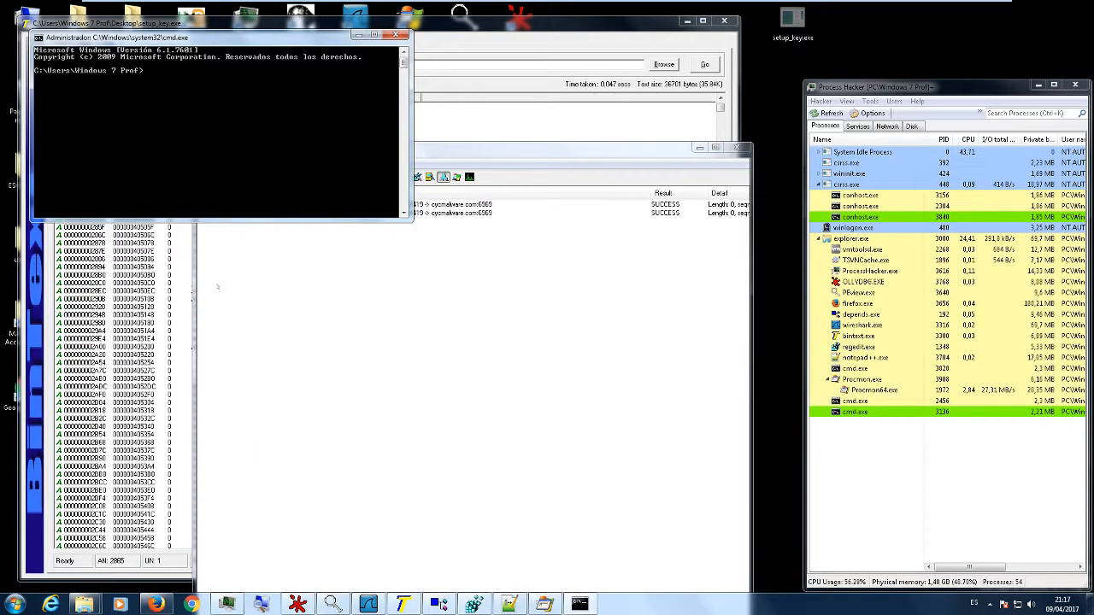
{"action": "type", "text": "cd Desktop"}
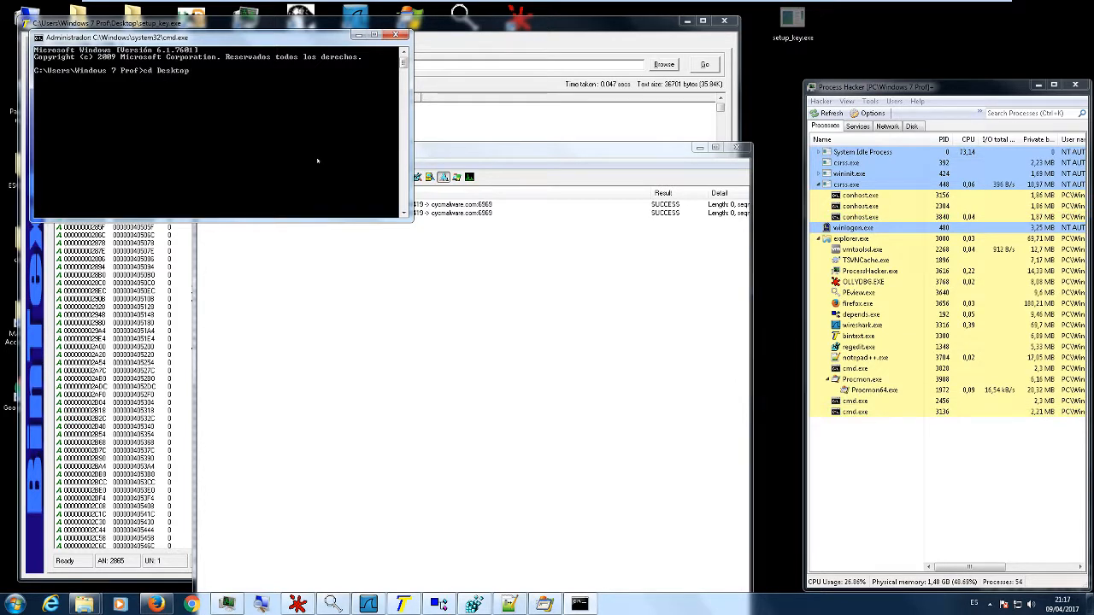
{"action": "key", "text": "Return"}
- Run setup_key.exe chained with exit from the Desktop prompt and focus Process Monitor to check the captured network events
{"action": "type", "text": "set"}
{"action": "key", "text": "Tab"}
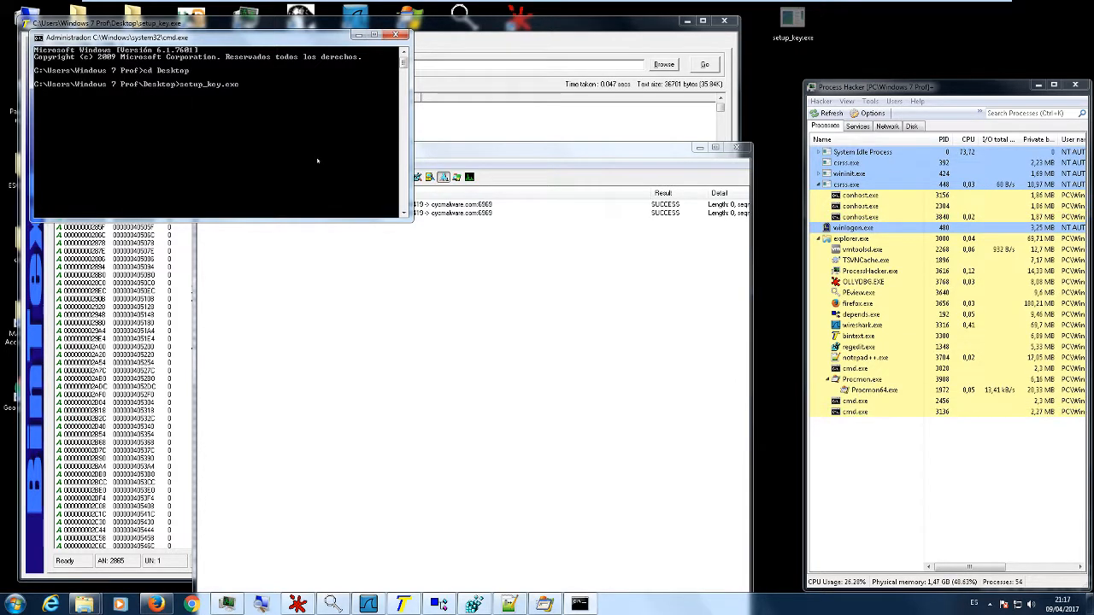
{"action": "type", "text": "&exit"}
{"action": "key", "text": "Return"}
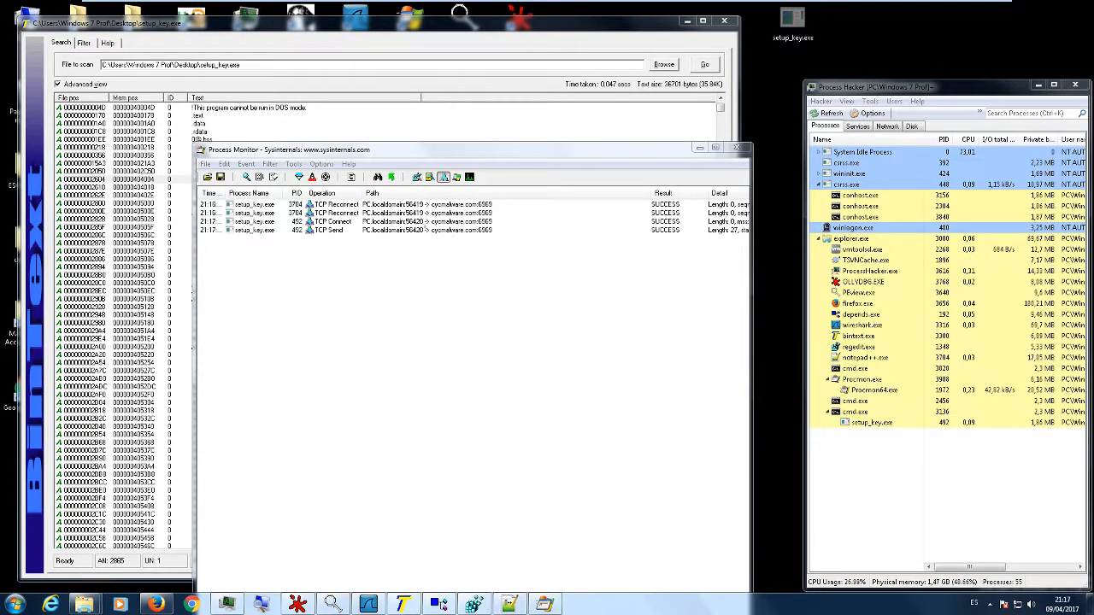
{"action": "left_click", "coordinate": [440, 266]}
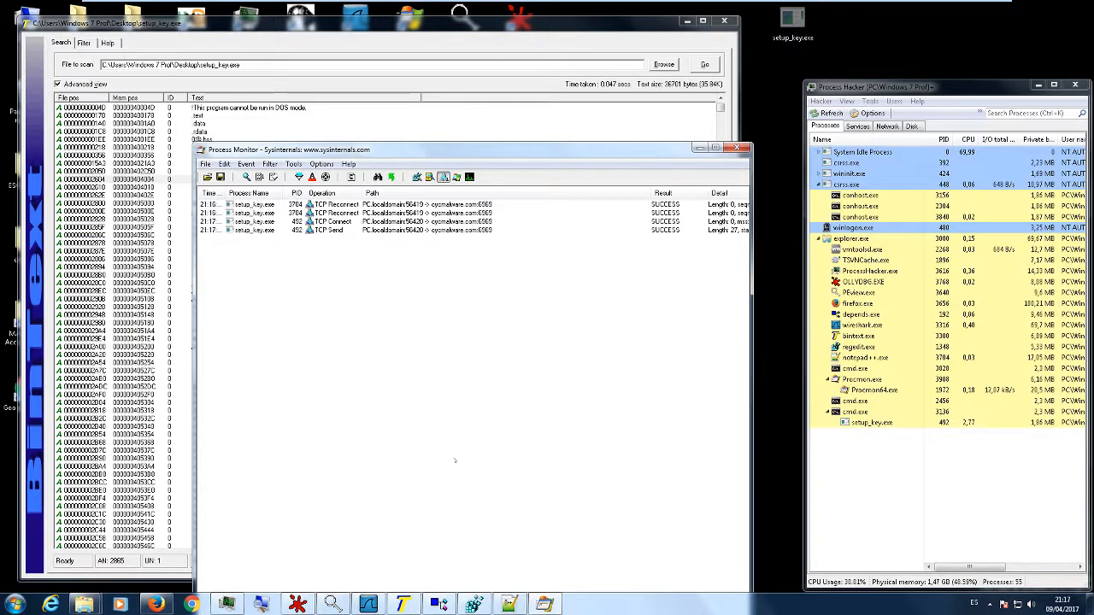
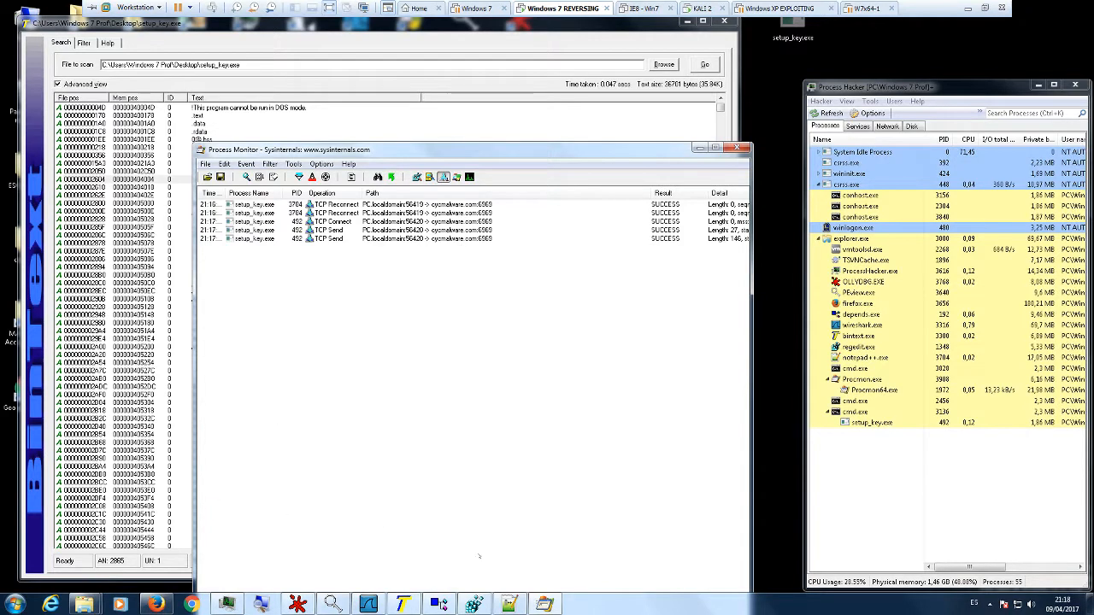
- Switch to Notepad++, create a new blank document and write the test text "hola estoy escribiendo un tex" in it
{"action": "left_click", "coordinate": [510, 604]}
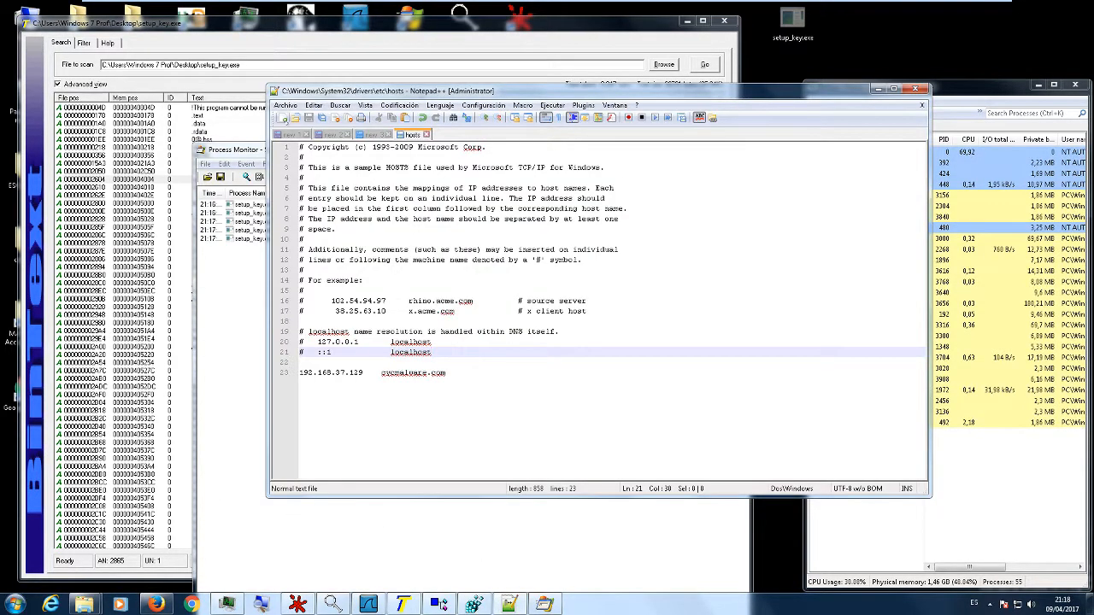
{"action": "left_click", "coordinate": [285, 117]}
{"action": "type", "text": "hol"}
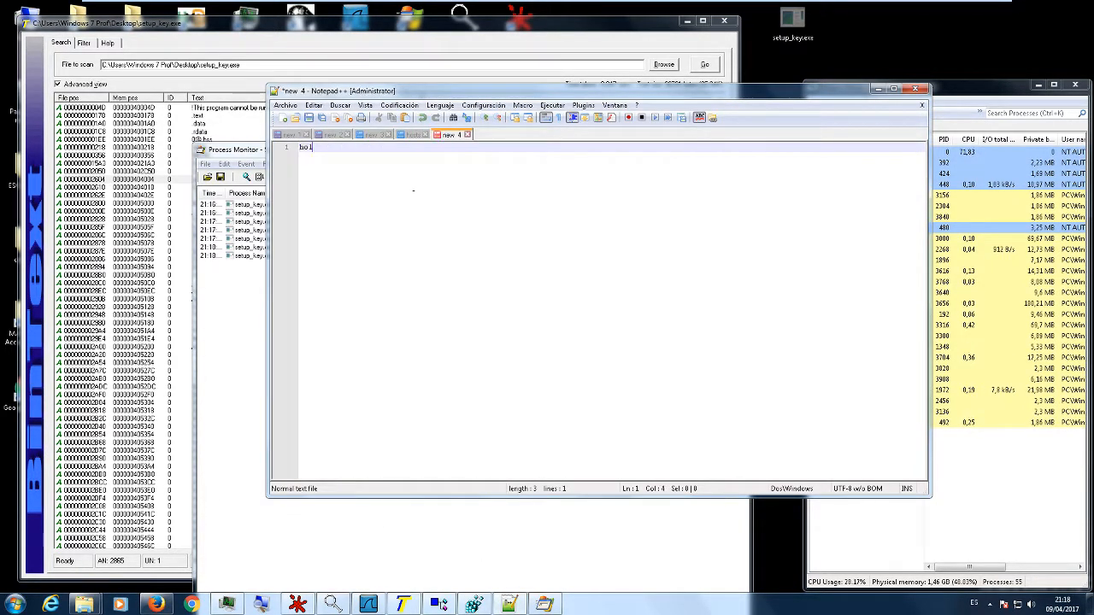
{"action": "type", "text": "a estoy es"}
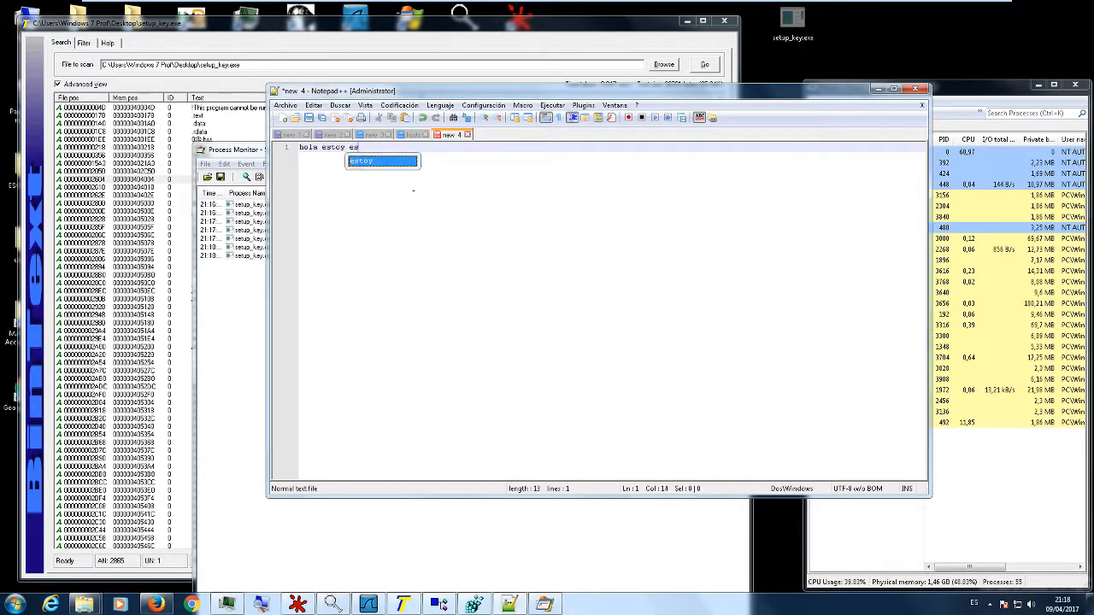
{"action": "type", "text": "cribiendo un texto"}
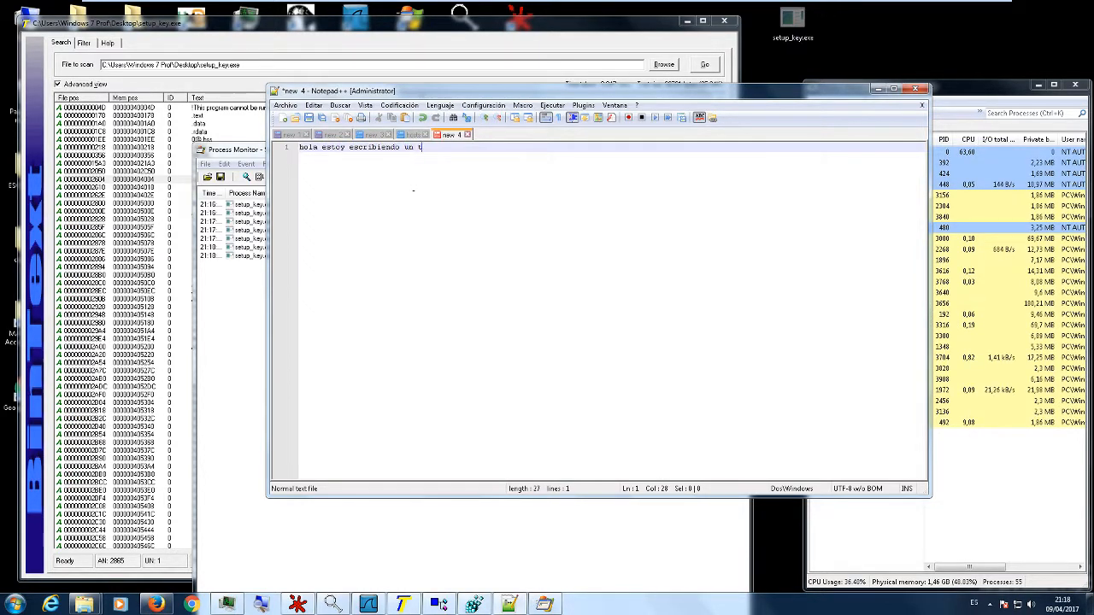
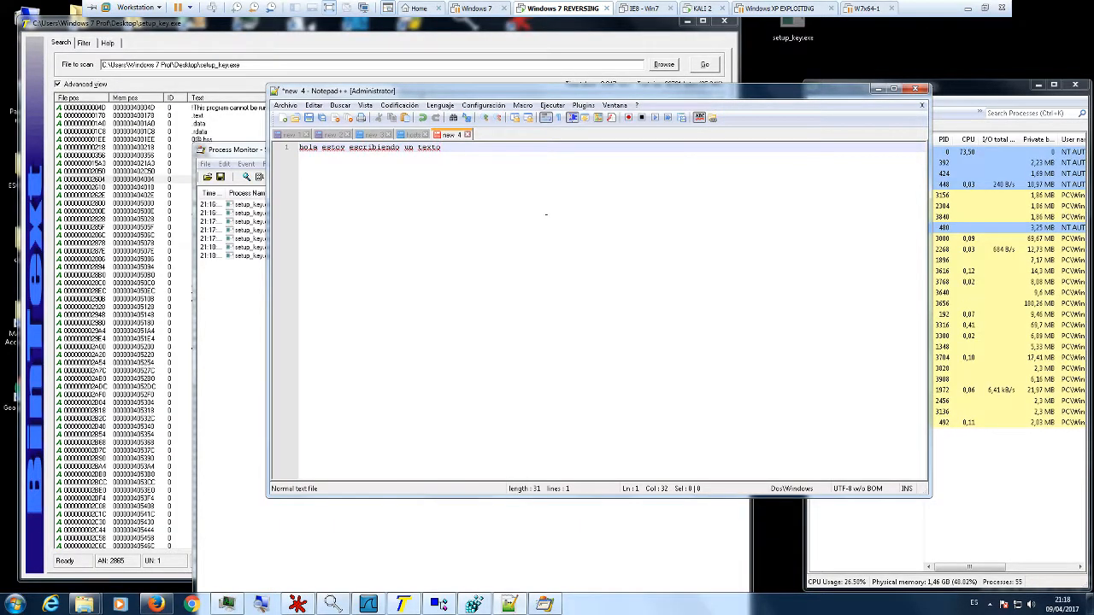
- Leave a blank line below the first sentence and write "veamos si capturas lo que escribo" in the new document
{"action": "key", "text": "Return"}
{"action": "key", "text": "Return"}
{"action": "type", "text": "veamos si capturas lo que escribo"}
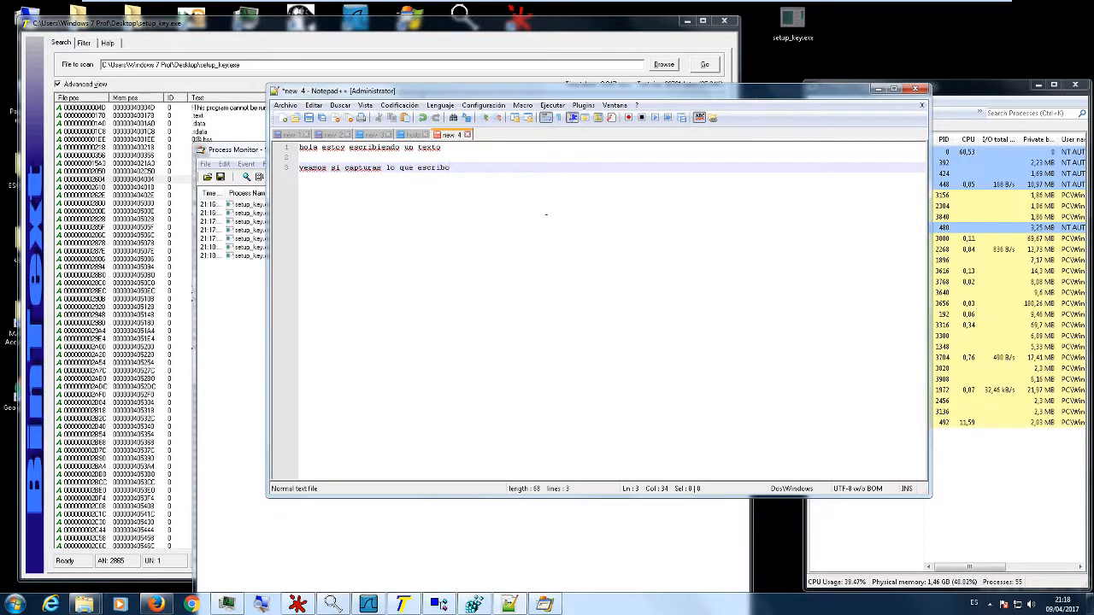
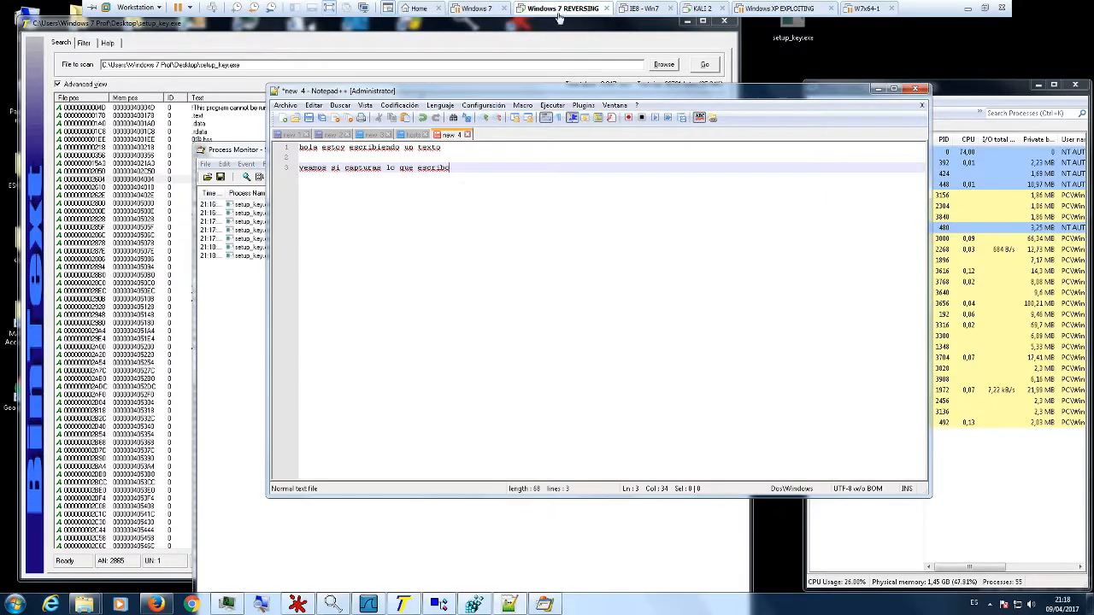
- Move the Process Monitor window aside and bring the Process Hacker process list into view to check setup_key.exe
{"action": "left_click", "coordinate": [233, 331]}
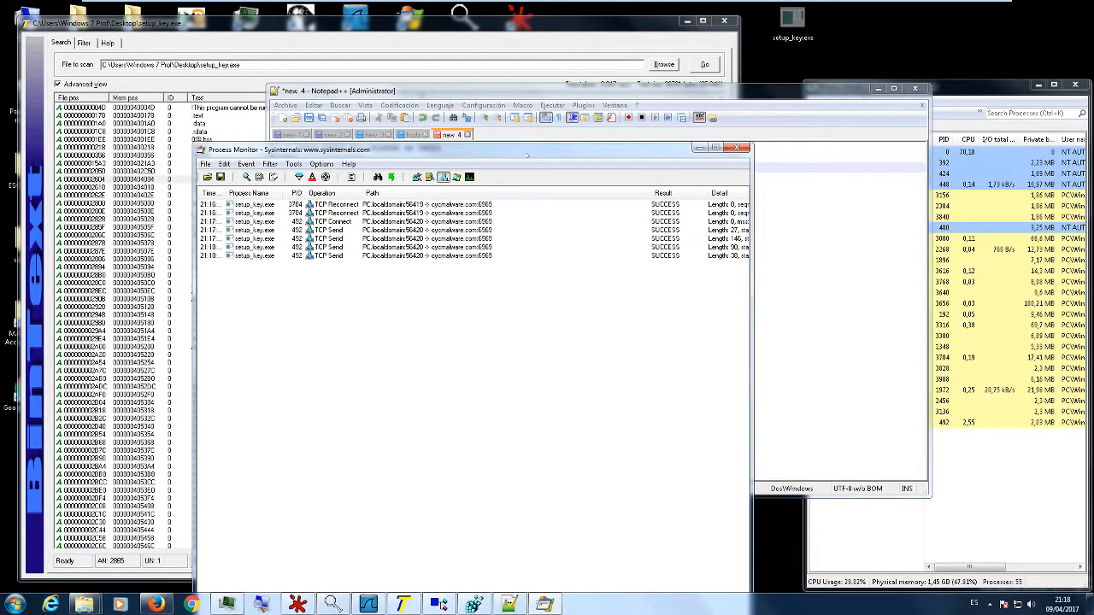
{"action": "left_click_drag", "start_coordinate": [527, 155], "coordinate": [430, 193]}
{"action": "left_click", "coordinate": [940, 445]}
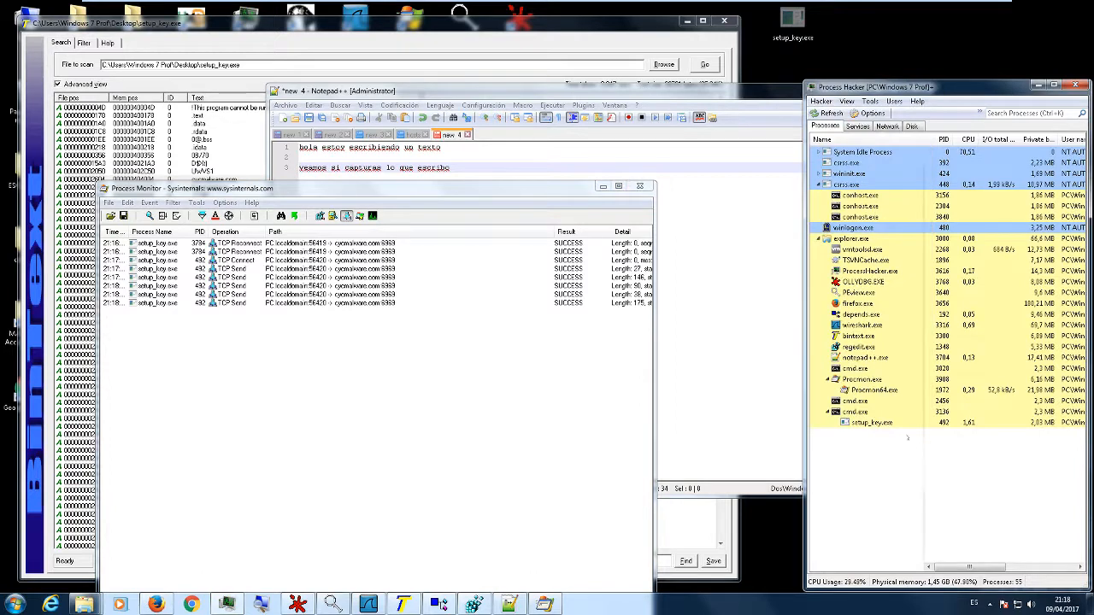
- Add two line breaks after the second sentence in the Notepad++ document, and select a recent setup_key.exe TCP Send event in Process Monitor
{"action": "left_click", "coordinate": [724, 369]}
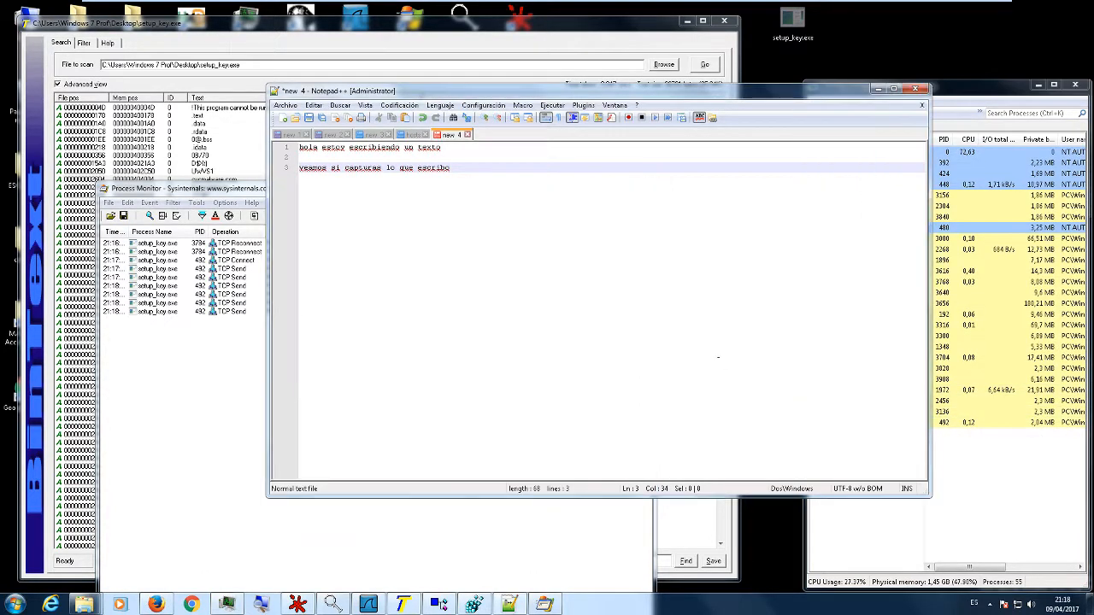
{"action": "key", "text": "Return"}
{"action": "key", "text": "Return"}
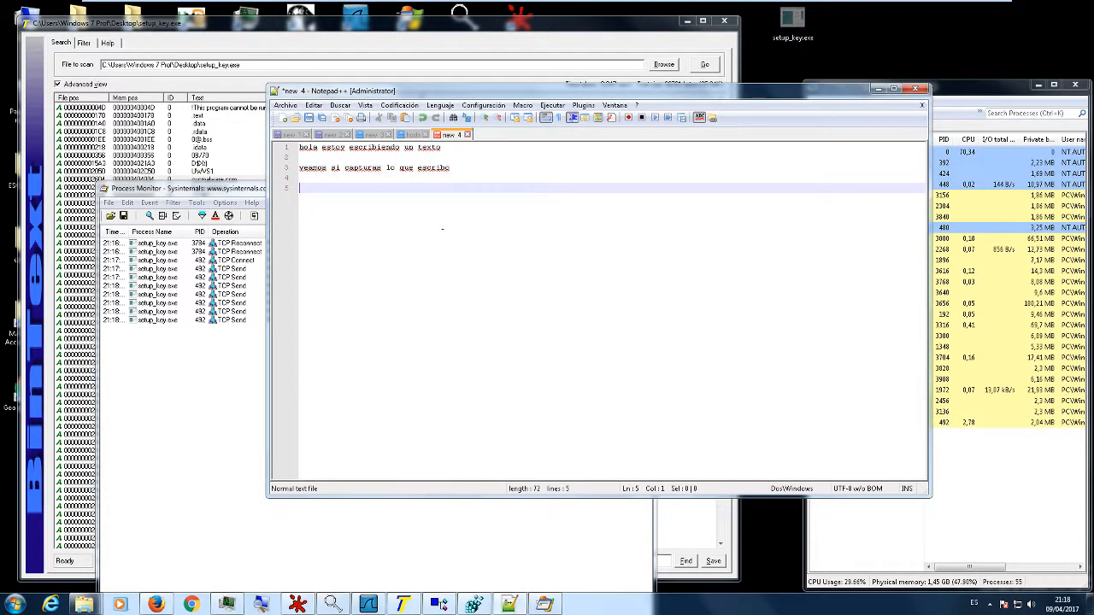
{"action": "left_click", "coordinate": [211, 320]}
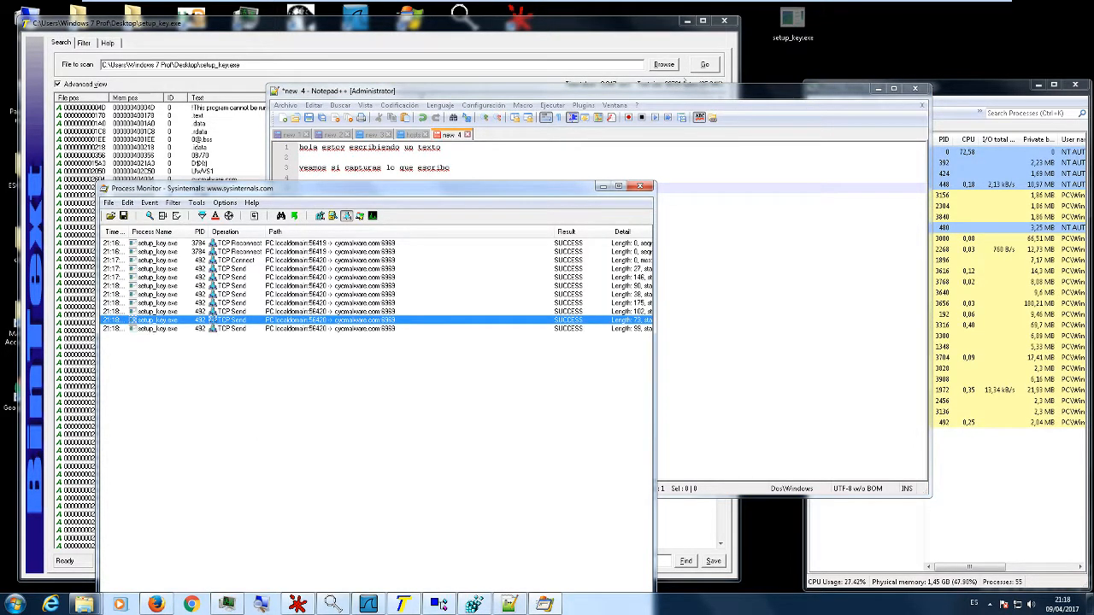
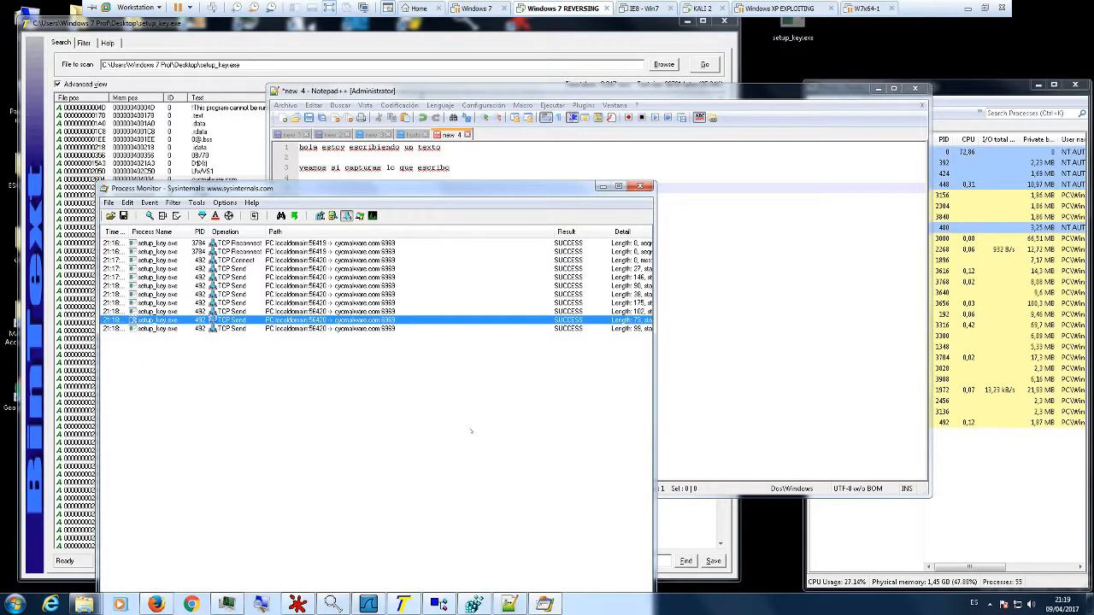
- Reposition the Process Monitor window, widening it to show the full Detail column and shortening it around the listed setup_key.exe TCP events
{"action": "left_click", "coordinate": [472, 431]}
{"action": "left_click_drag", "start_coordinate": [442, 191], "coordinate": [461, 92]}
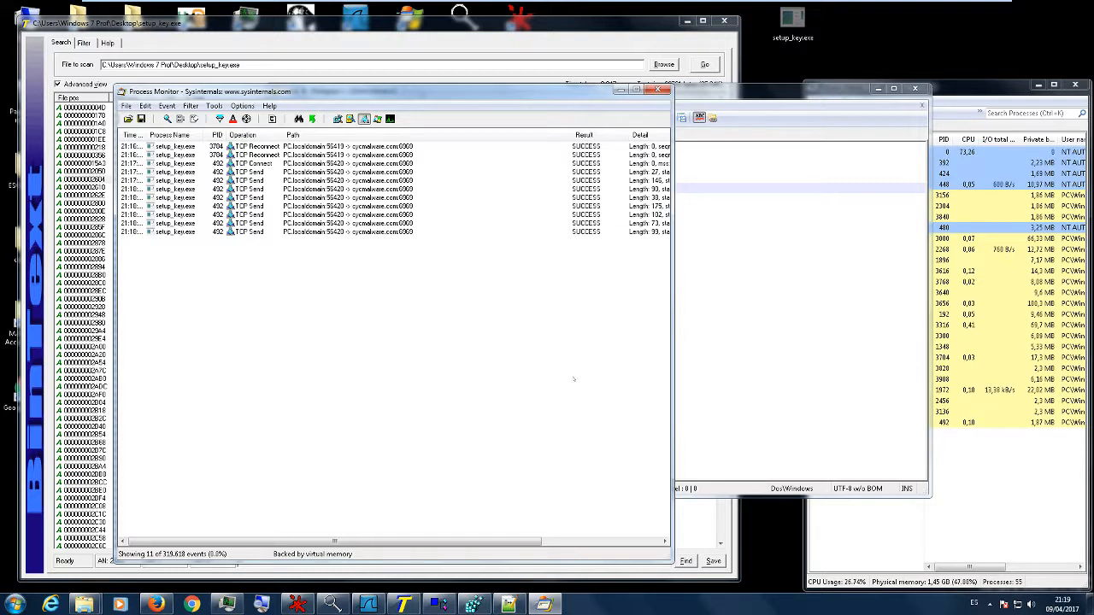
{"action": "left_click_drag", "start_coordinate": [672, 354], "coordinate": [844, 351]}
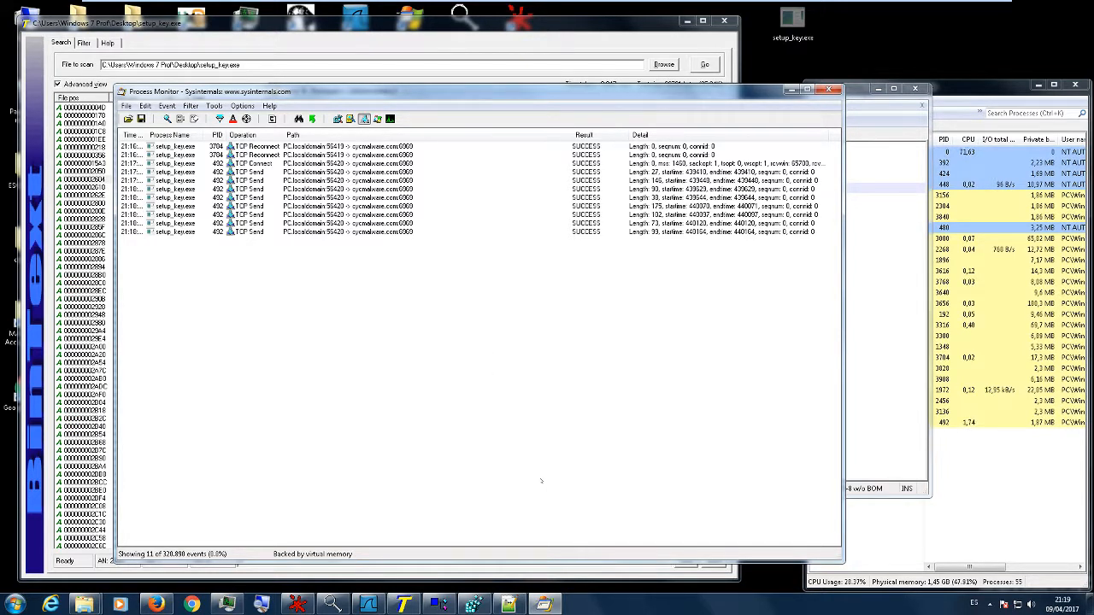
{"action": "left_click_drag", "start_coordinate": [616, 557], "coordinate": [621, 398]}
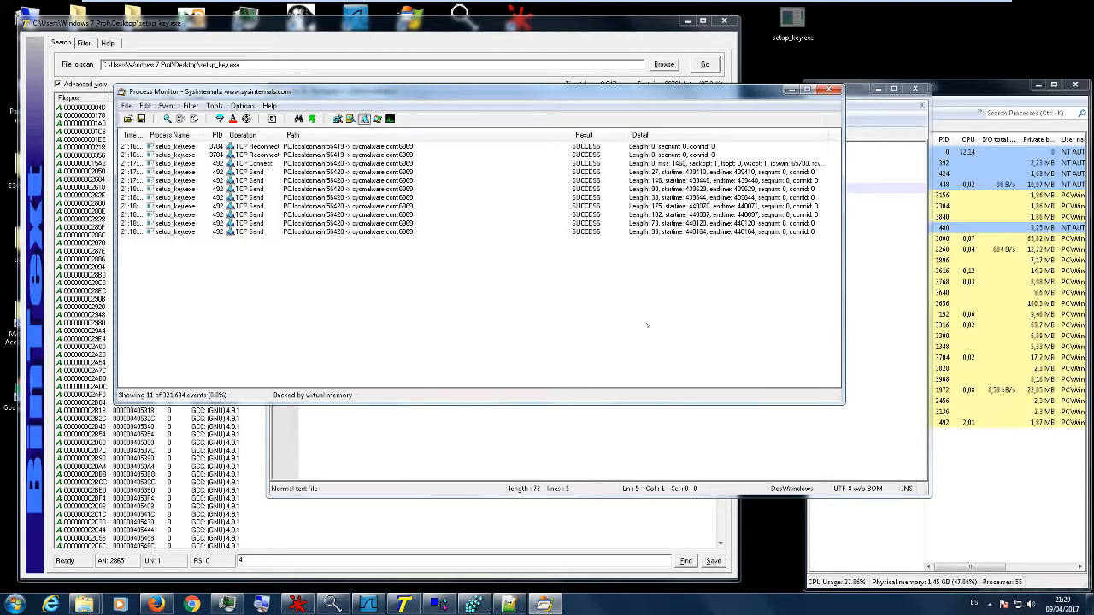
{"action": "left_click_drag", "start_coordinate": [601, 94], "coordinate": [610, 164]}
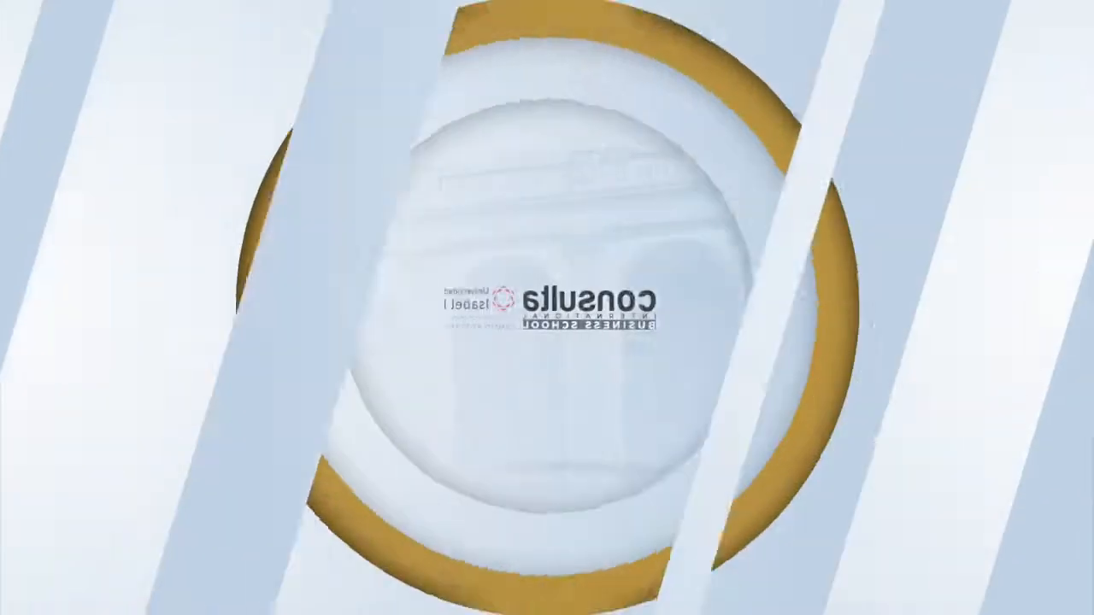